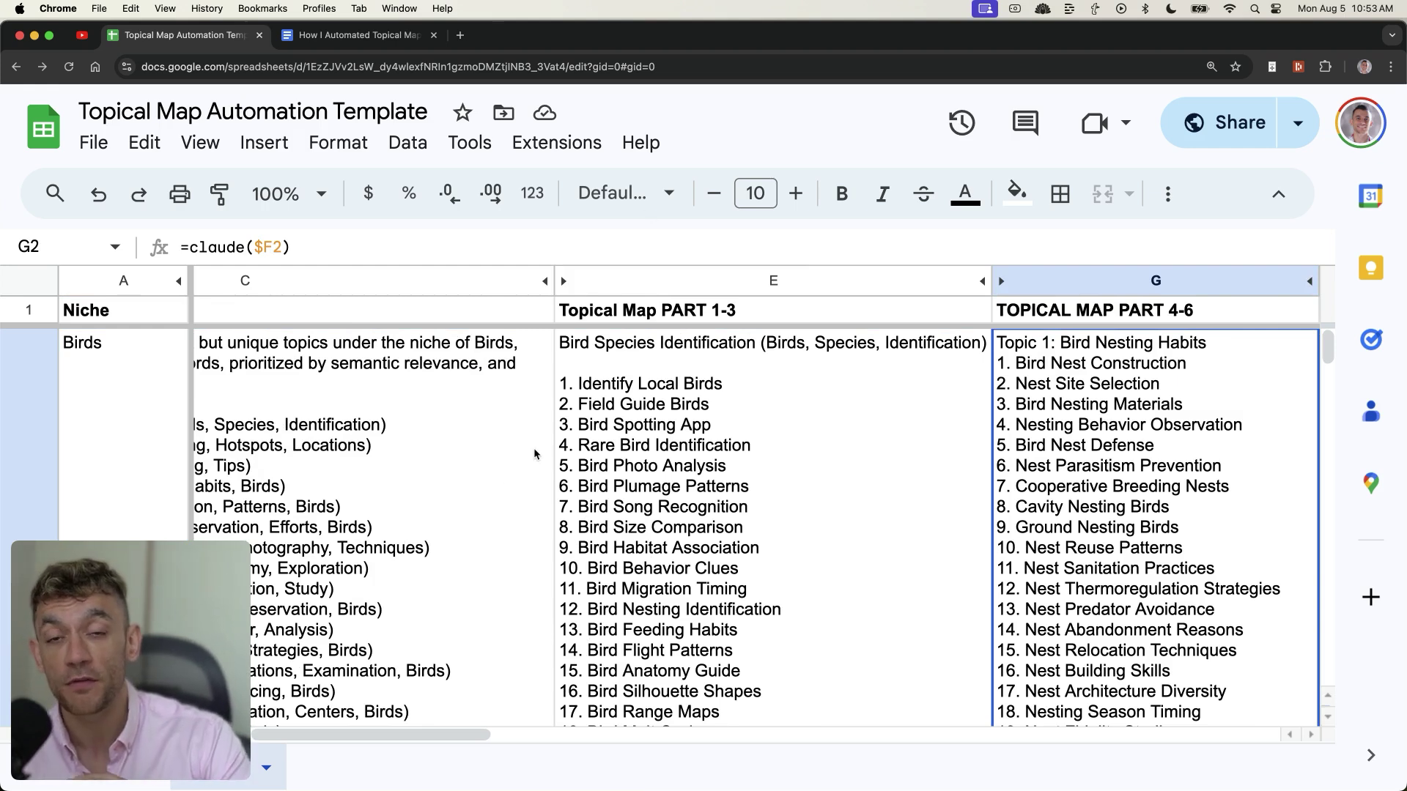
# Review the topical map automation template, its companion document and the Claude for Sheets marketplace listing
pyautogui.click(359, 35)
pyautogui.scroll(-2, 1055, 516)
pyautogui.scroll(4, 1035, 491)
pyautogui.click(184, 36)
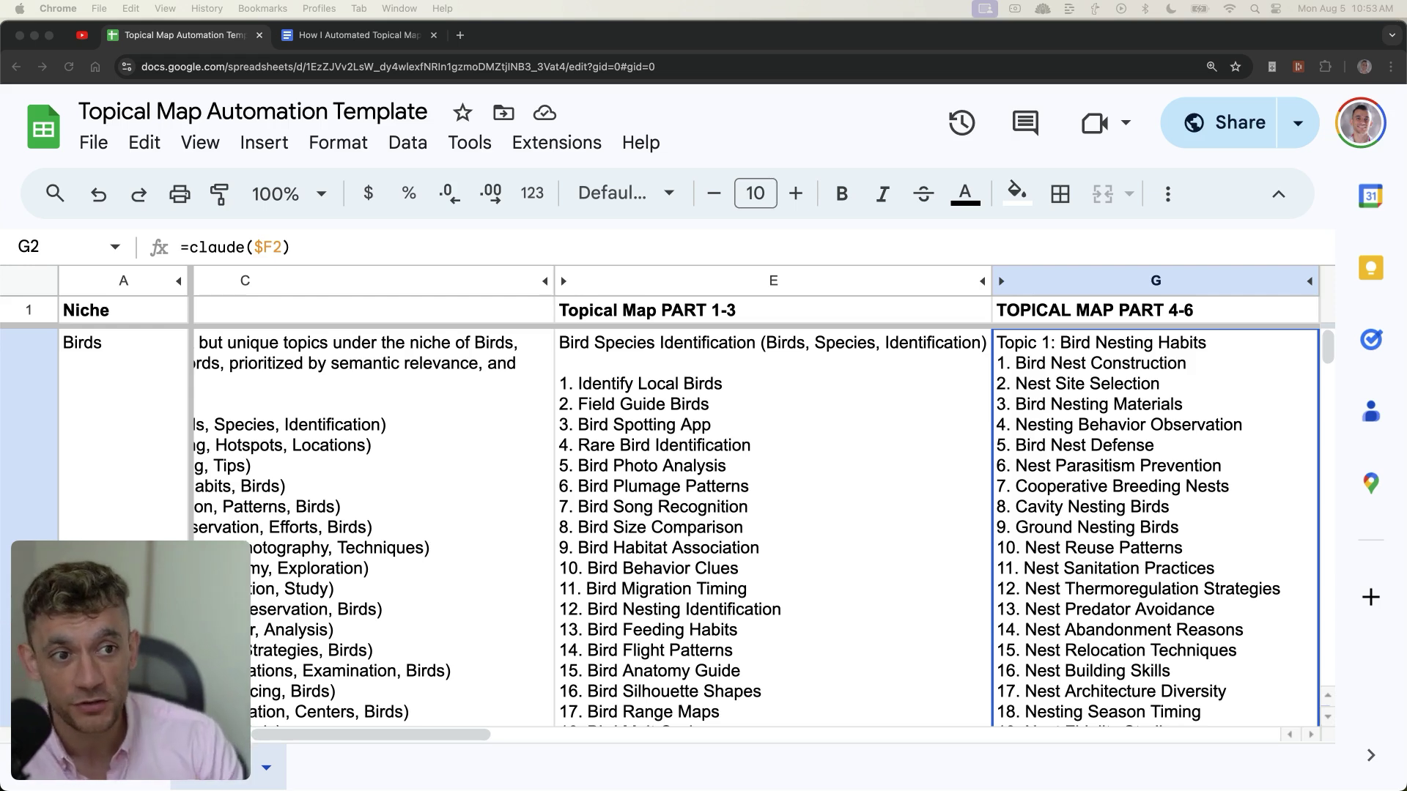
pyautogui.scroll(-1, 1034, 474)
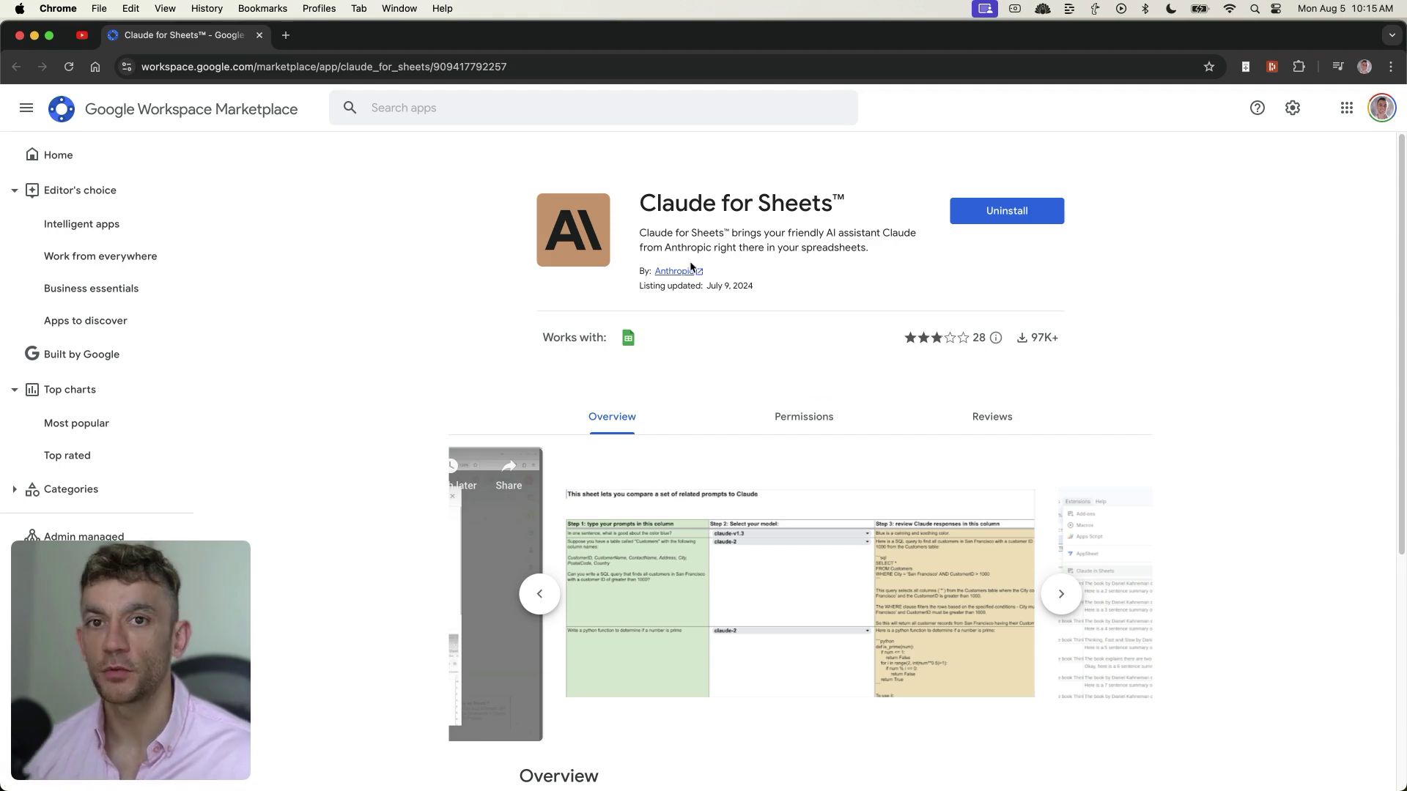
pyautogui.moveTo(643, 188); pyautogui.dragTo(868, 215)
pyautogui.click(813, 181)
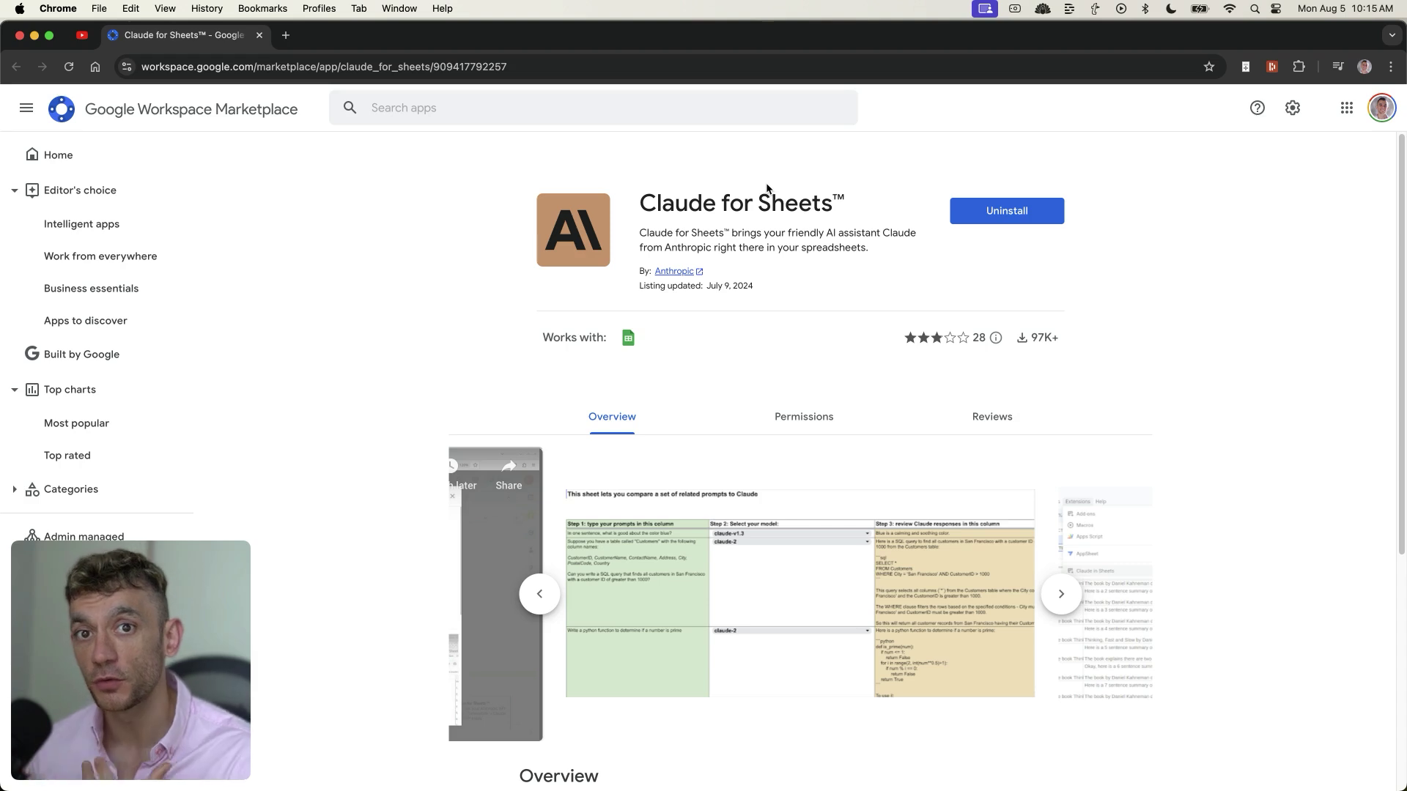
# Create a blank spreadsheet through sheets.new in a separate browser tab and dismiss the pre-built tables suggestions
pyautogui.press('super+t')
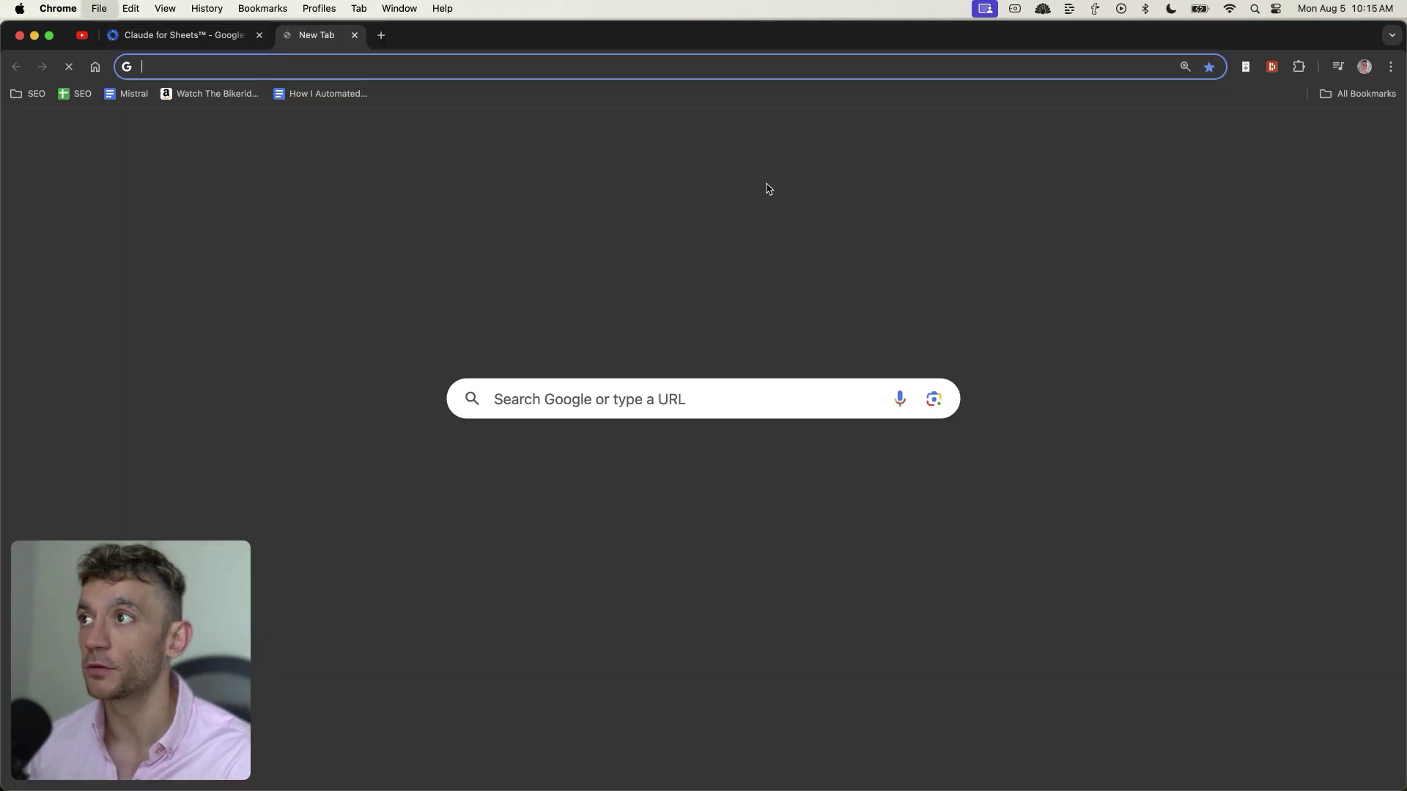
pyautogui.write('sheets.new')
pyautogui.press('Return')
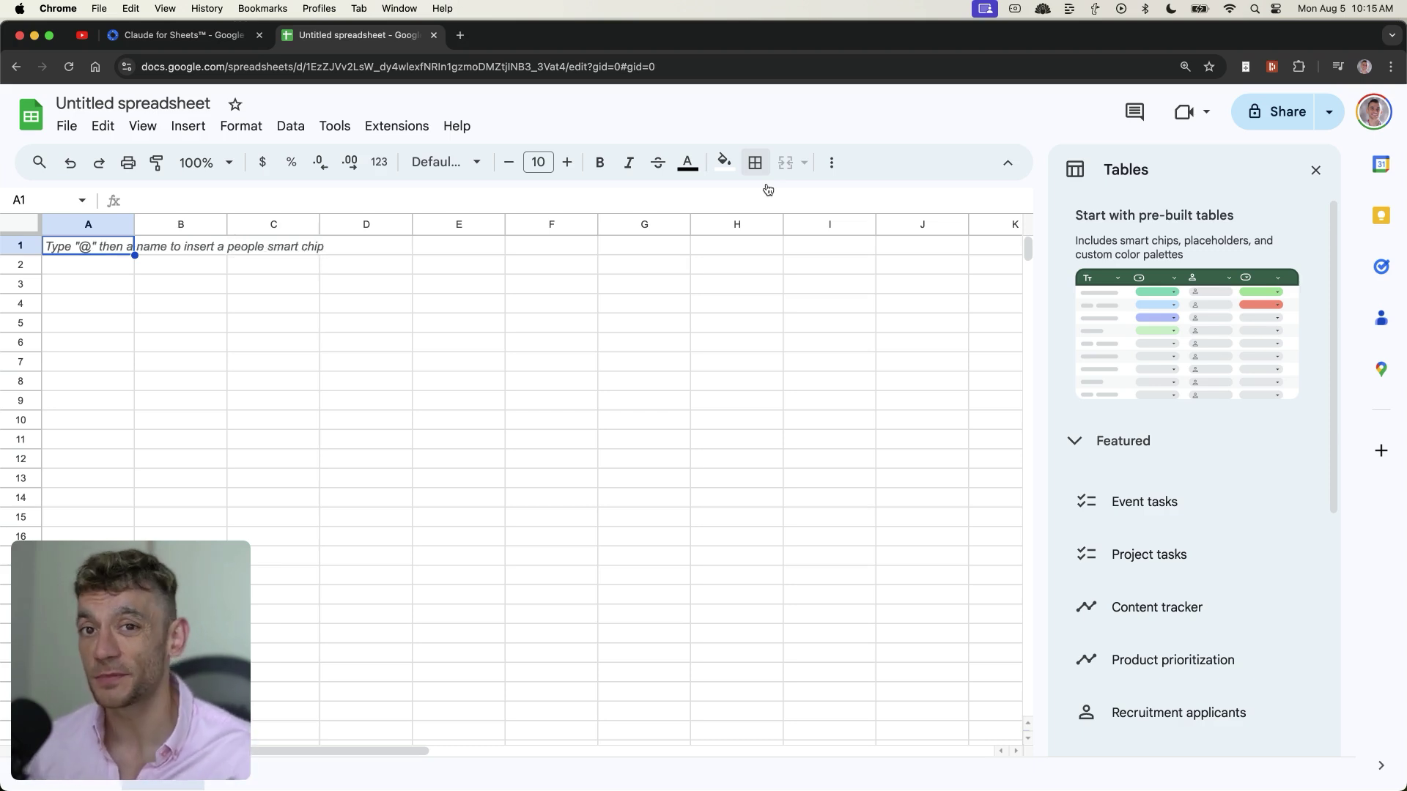
pyautogui.click(1315, 170)
pyautogui.click(264, 303)
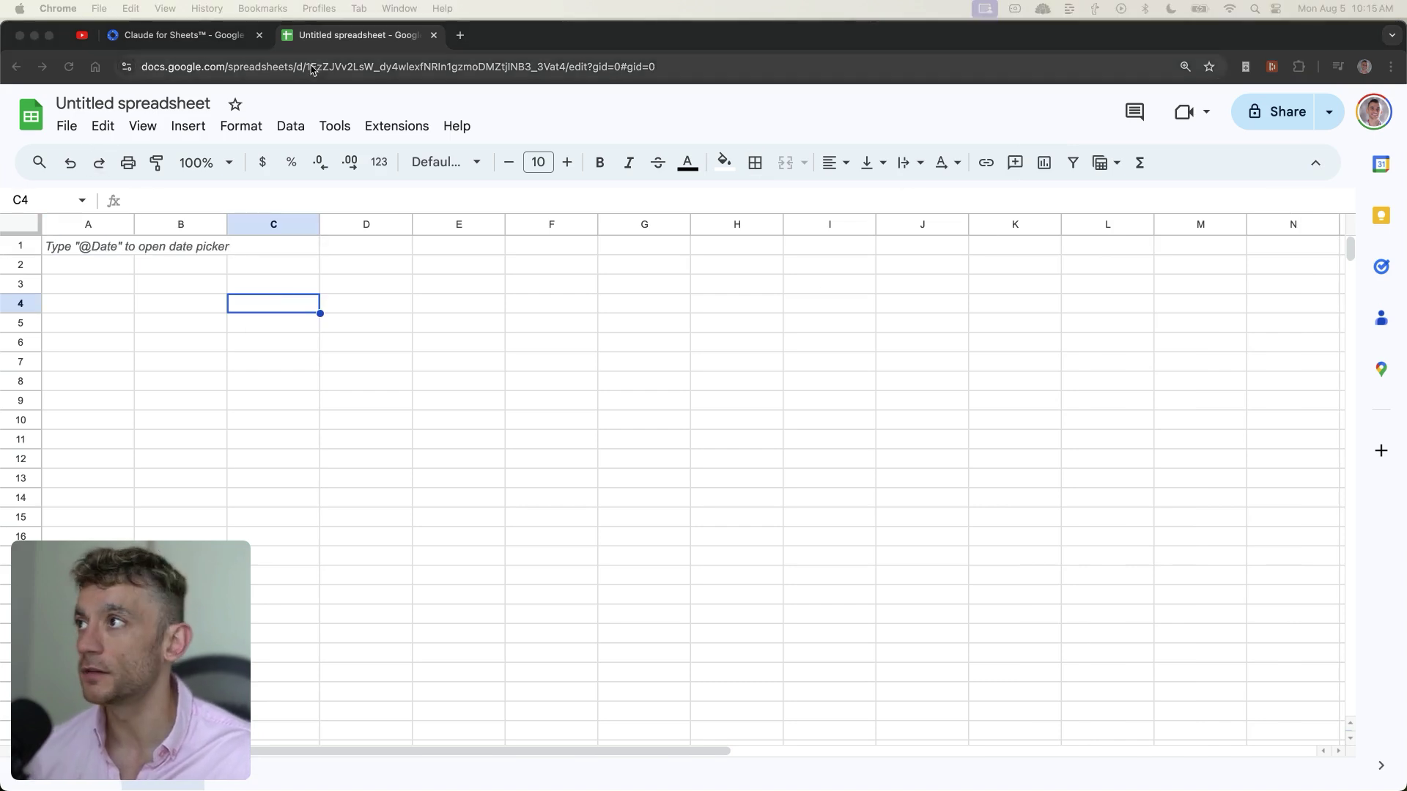
# Start entering an Anthropic API key for the Claude for Sheets extension
pyautogui.click(385, 130)
pyautogui.moveTo(493, 204)
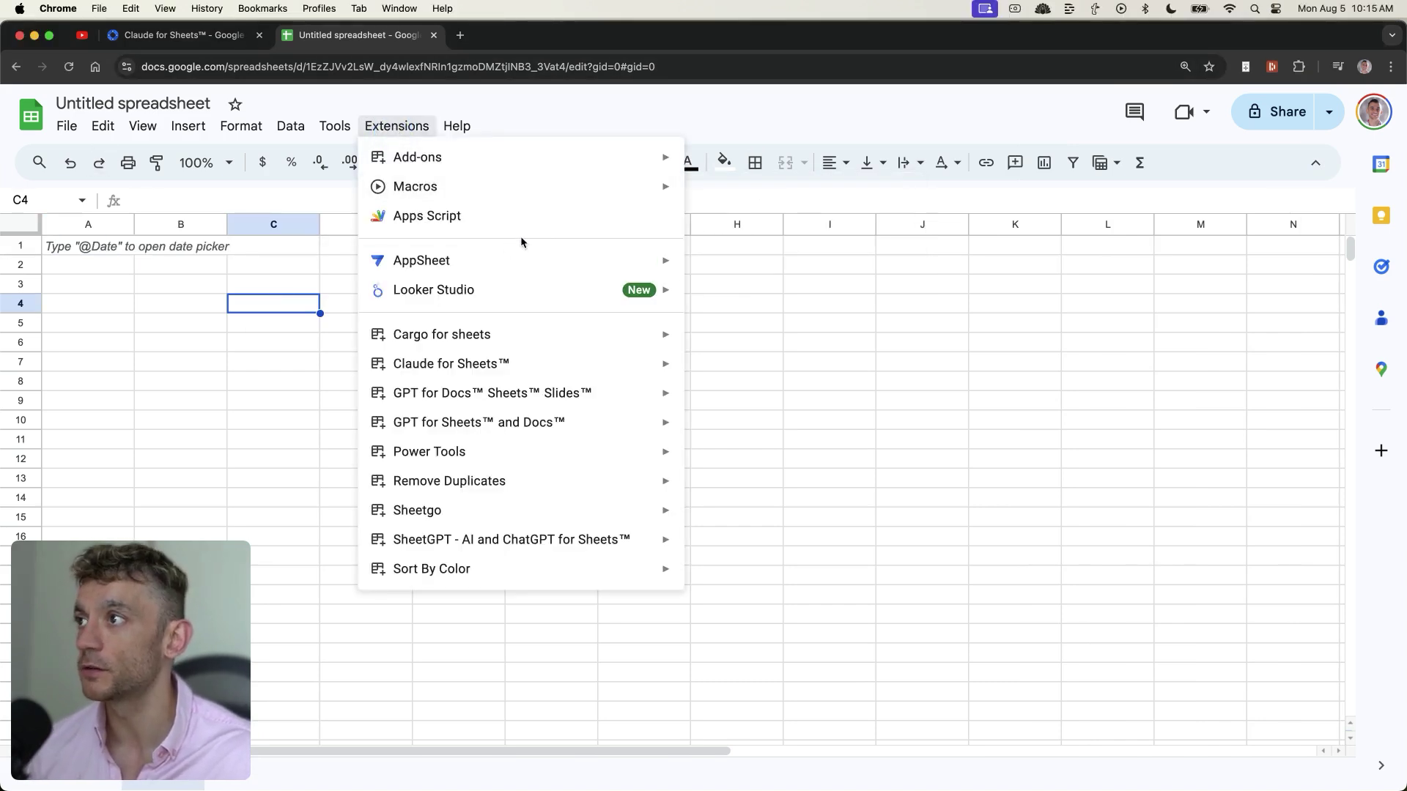
pyautogui.moveTo(624, 367)
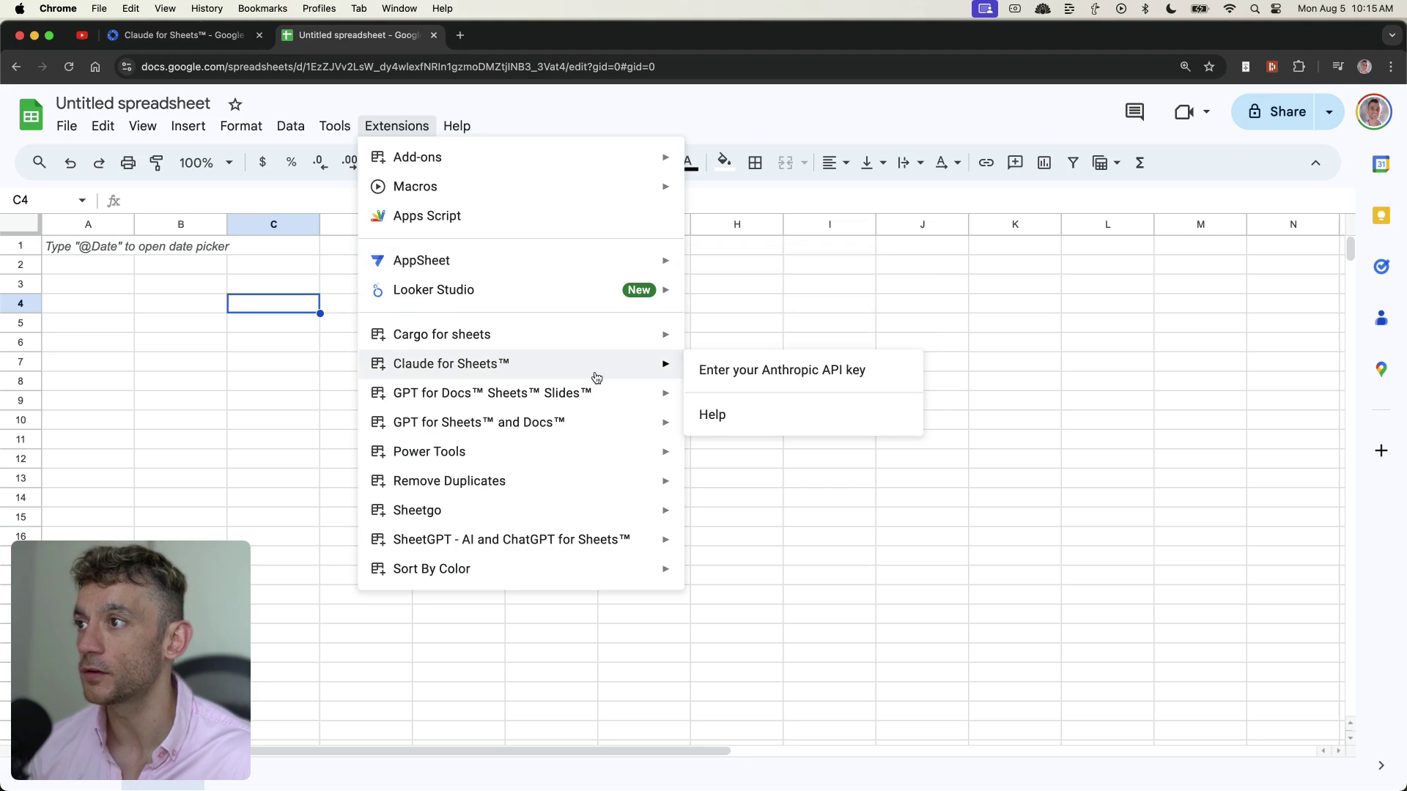
pyautogui.click(729, 377)
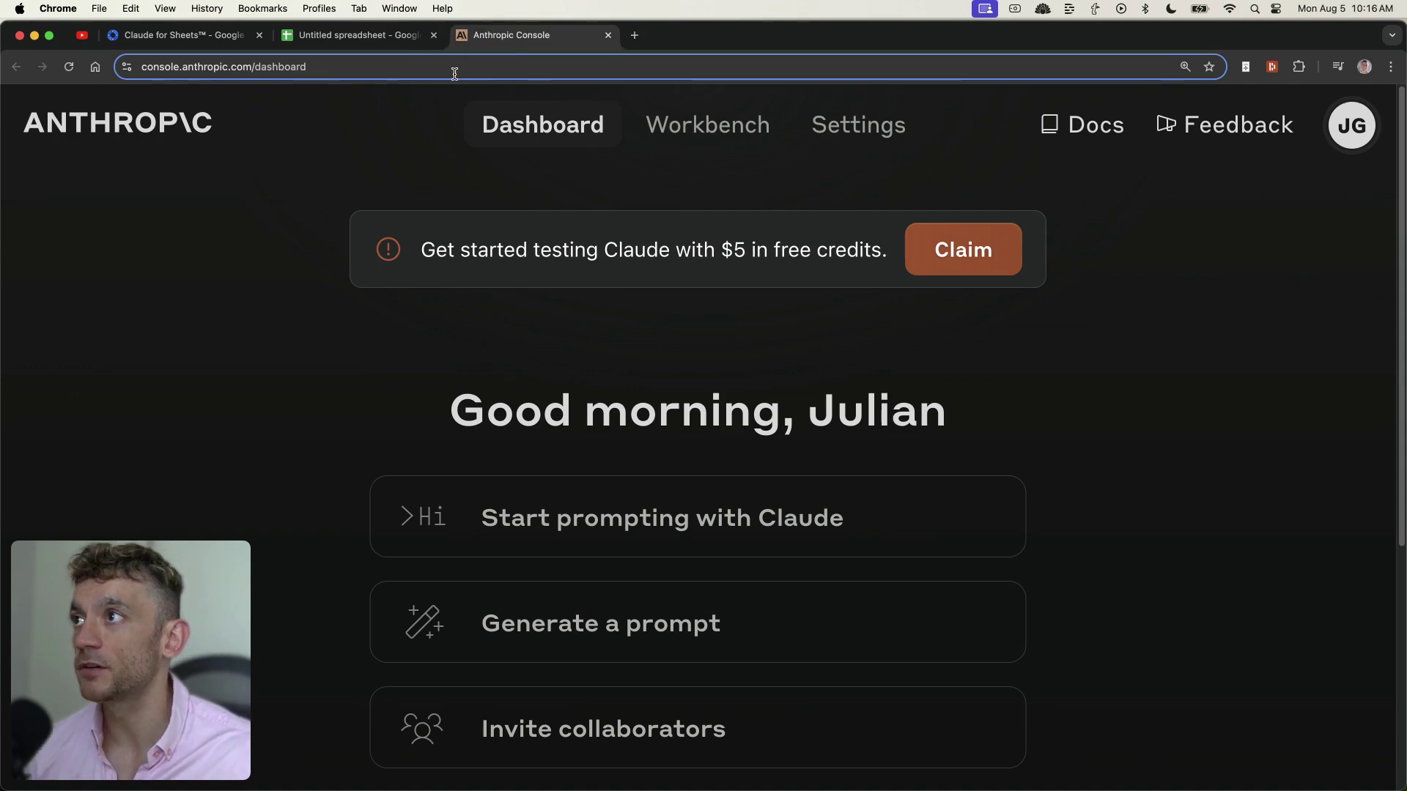
# Examine the Anthropic Console dashboard, its address and the free credits offer
pyautogui.click(454, 73)
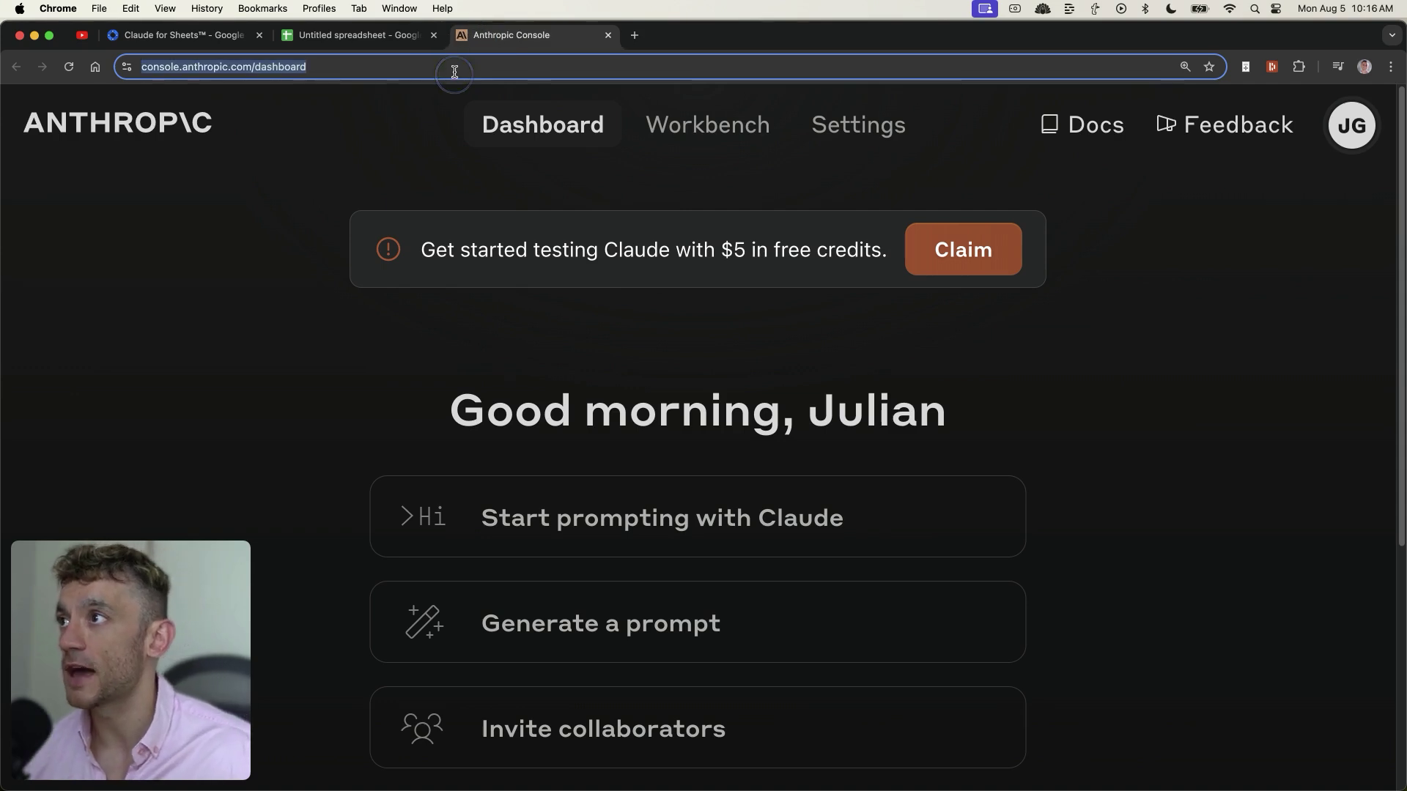
pyautogui.click(275, 69)
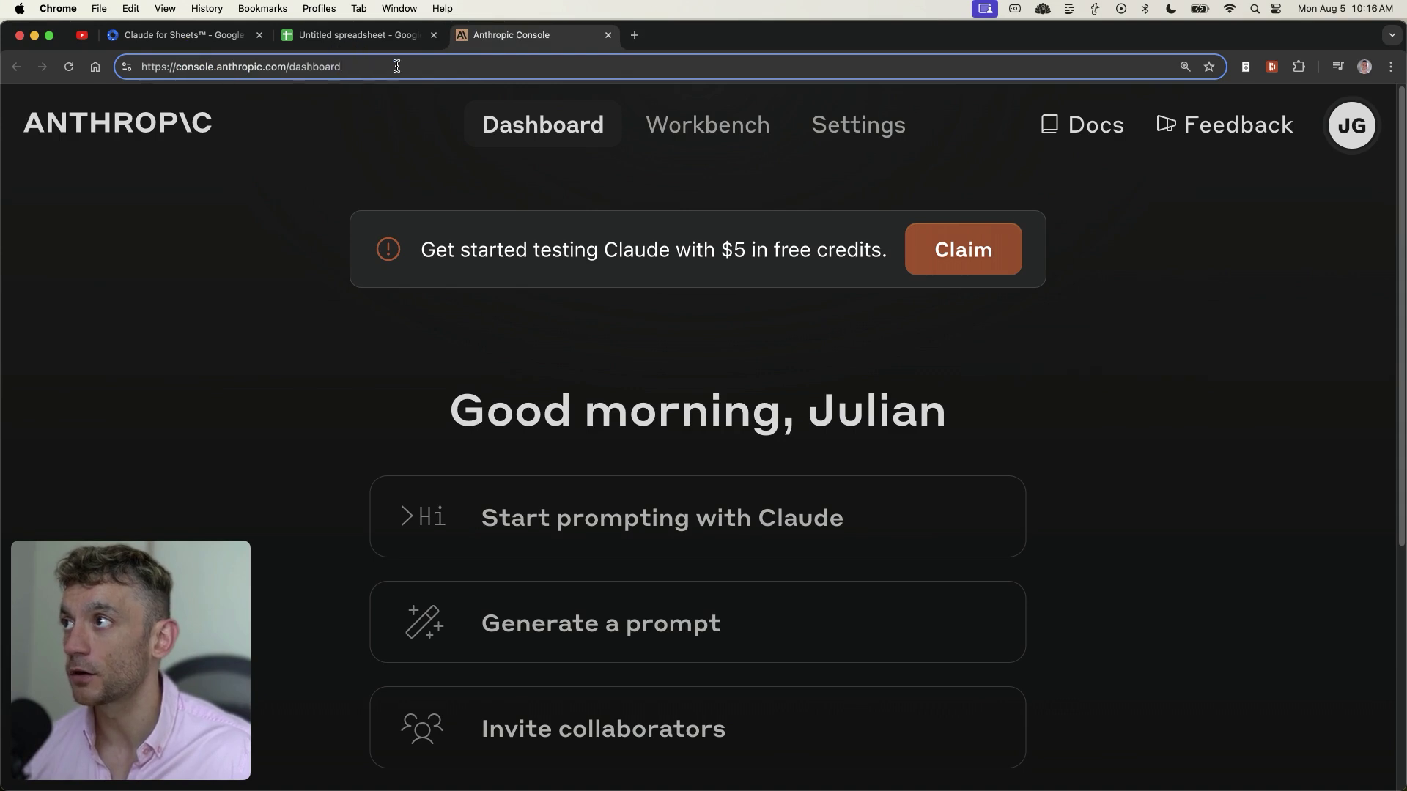
pyautogui.click(877, 231)
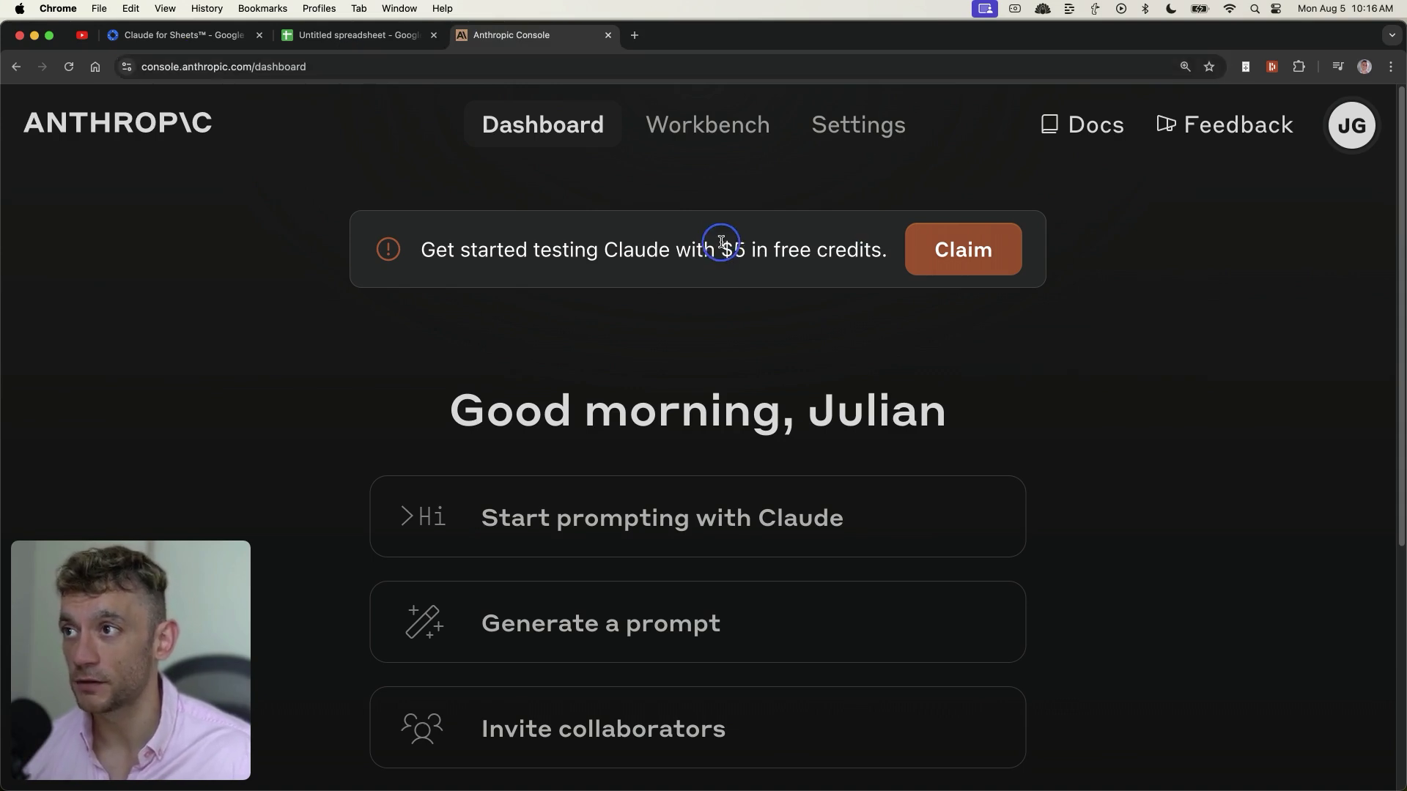
pyautogui.moveTo(721, 249); pyautogui.dragTo(888, 258)
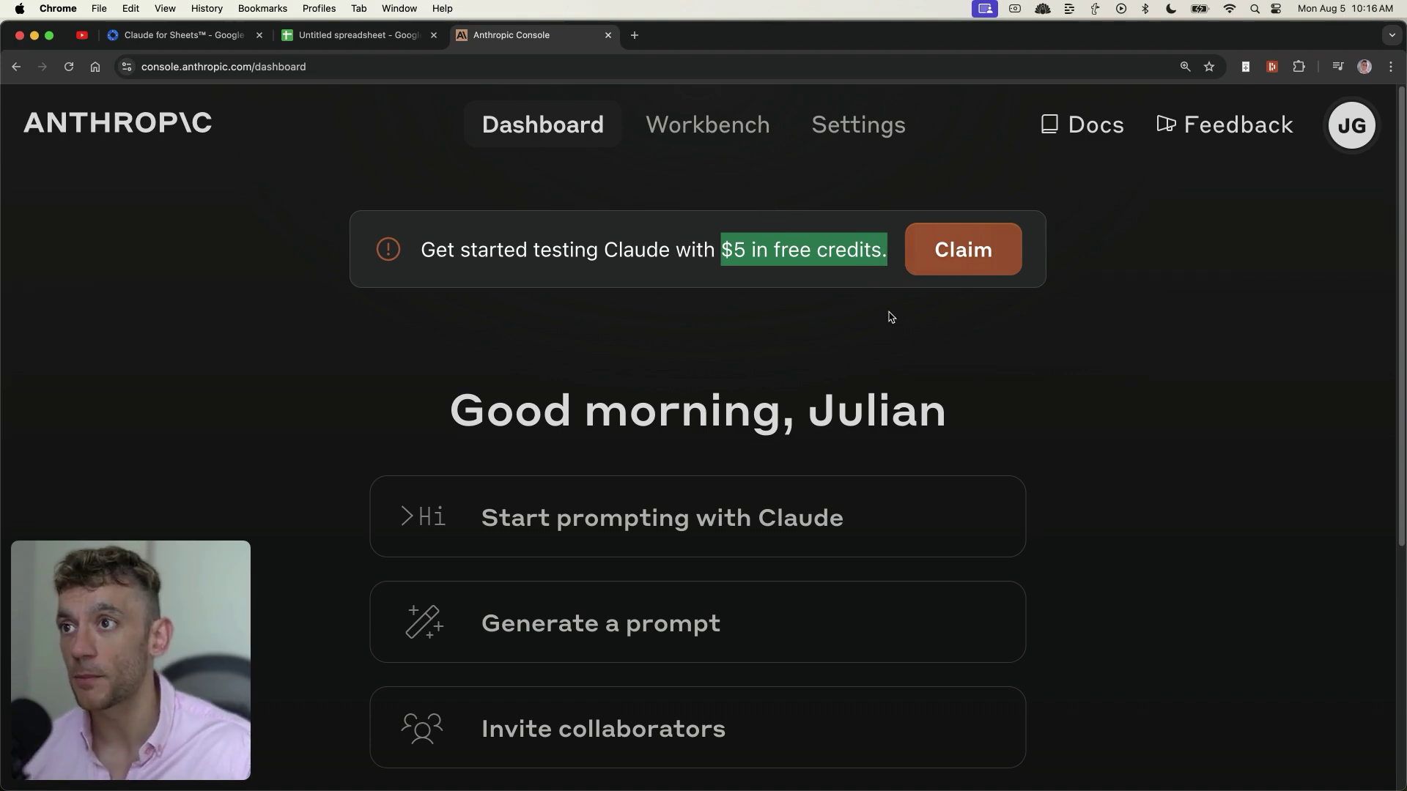
pyautogui.click(1094, 315)
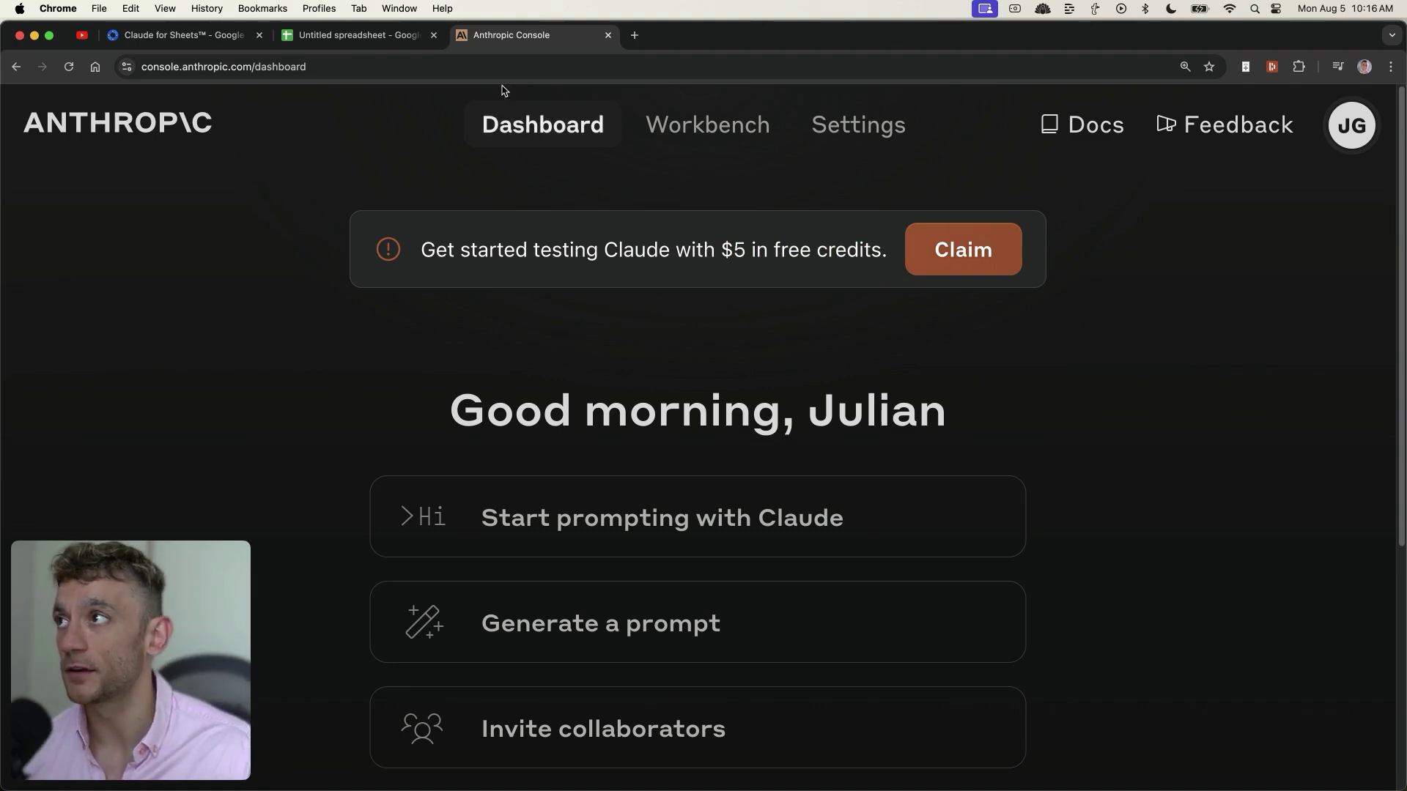
pyautogui.click(322, 35)
pyautogui.click(179, 35)
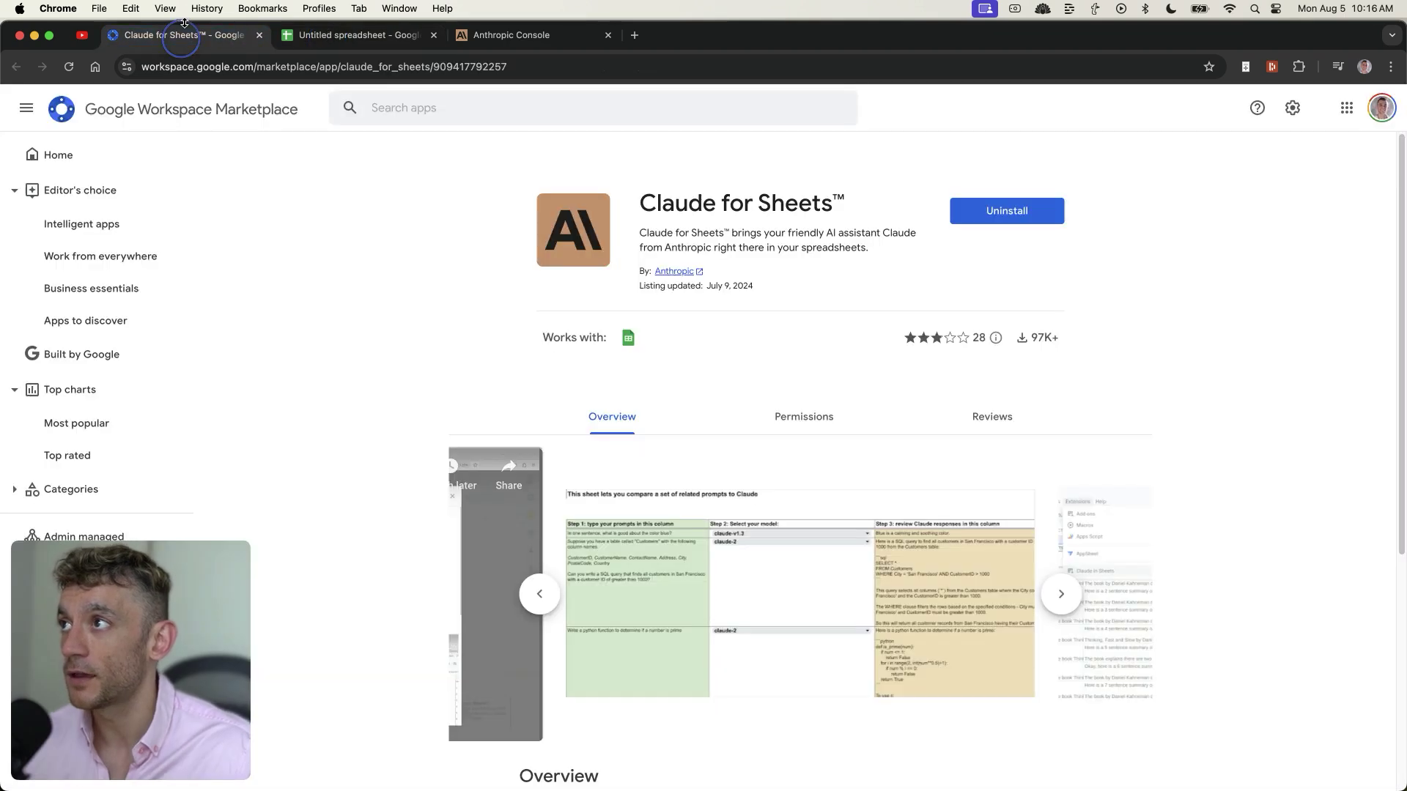
pyautogui.click(542, 37)
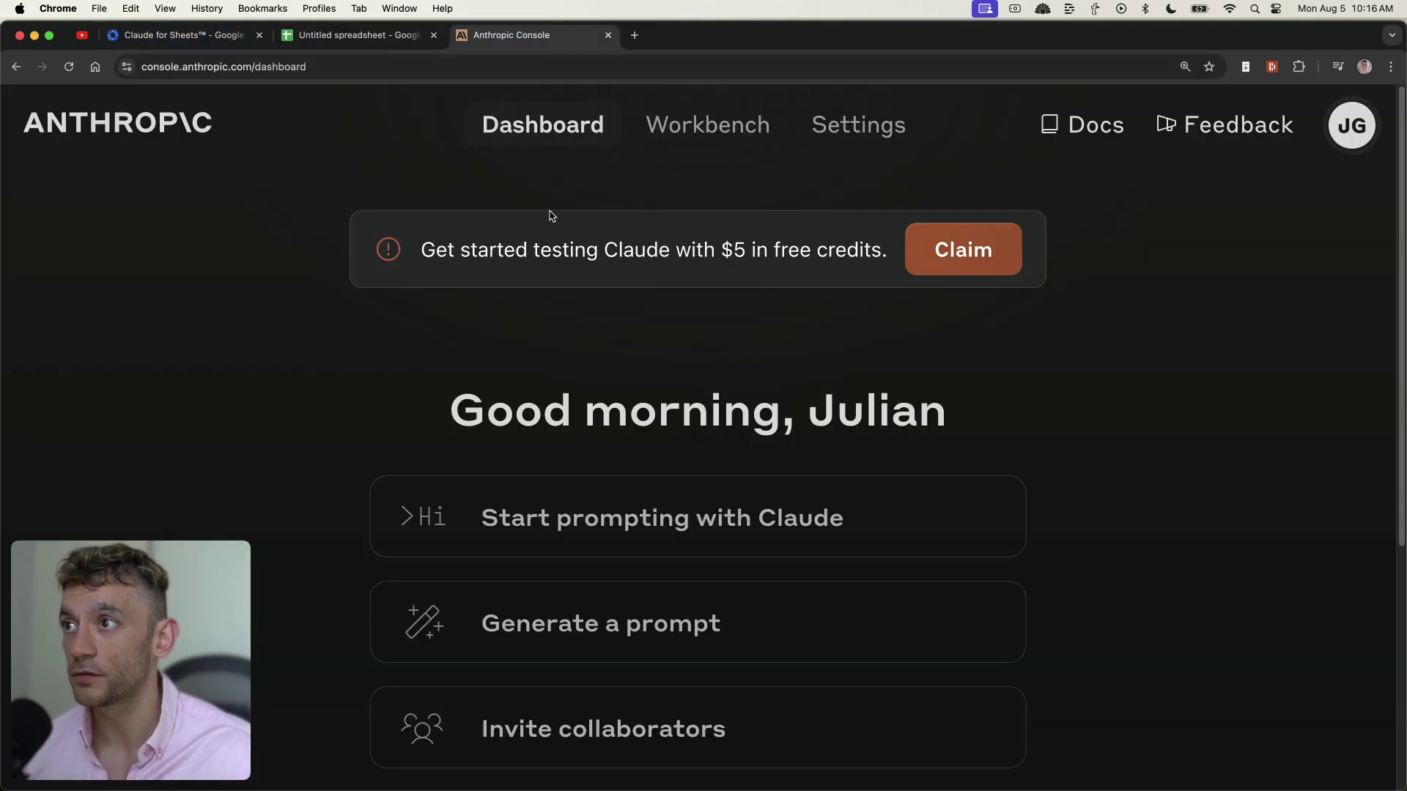
pyautogui.moveTo(436, 238); pyautogui.dragTo(892, 236)
pyautogui.click(707, 206)
# Create an API key named "Topical Map" in the Anthropic Console settings, keeping the spreadsheet tab after the console tab
pyautogui.moveTo(352, 35); pyautogui.dragTo(521, 60)
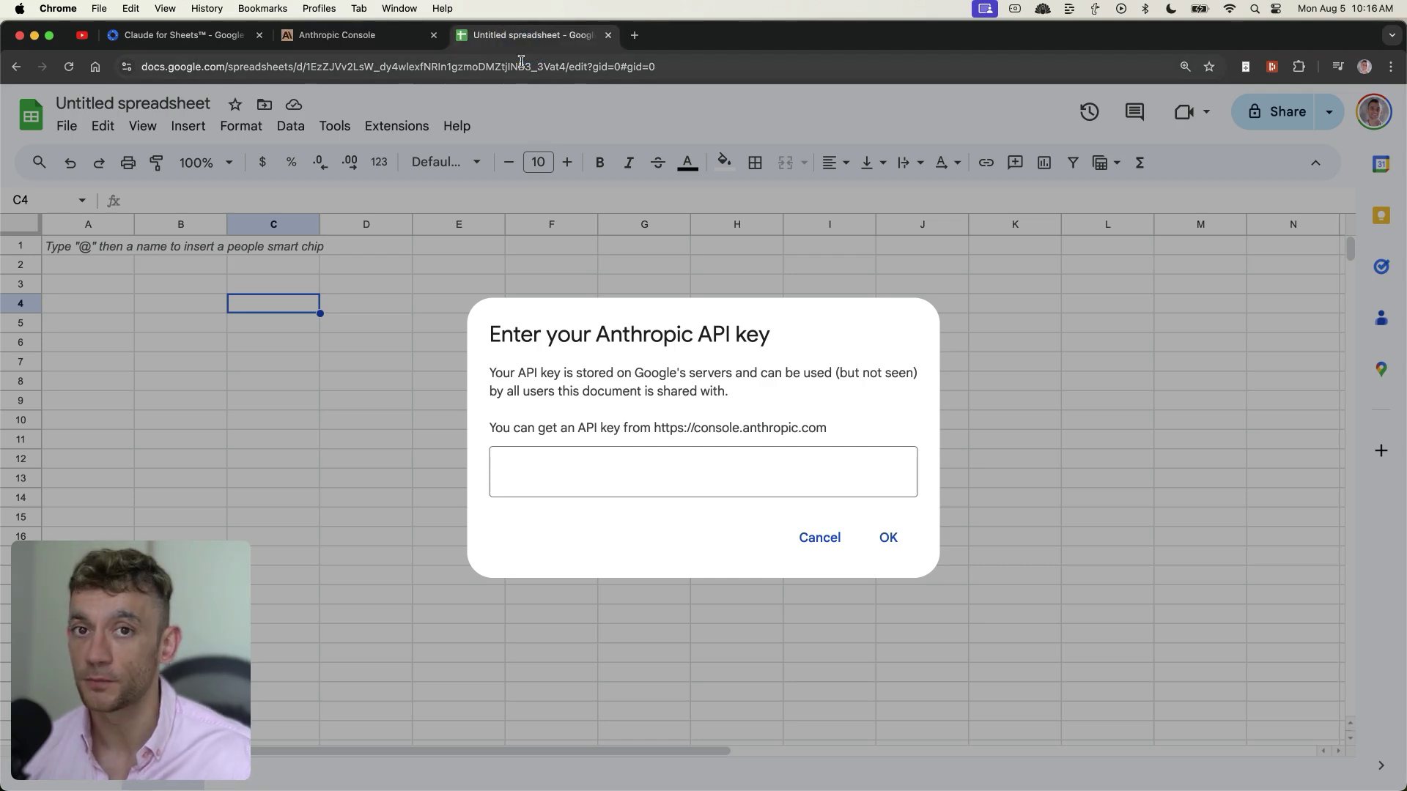
pyautogui.click(337, 35)
pyautogui.scroll(-3, 819, 396)
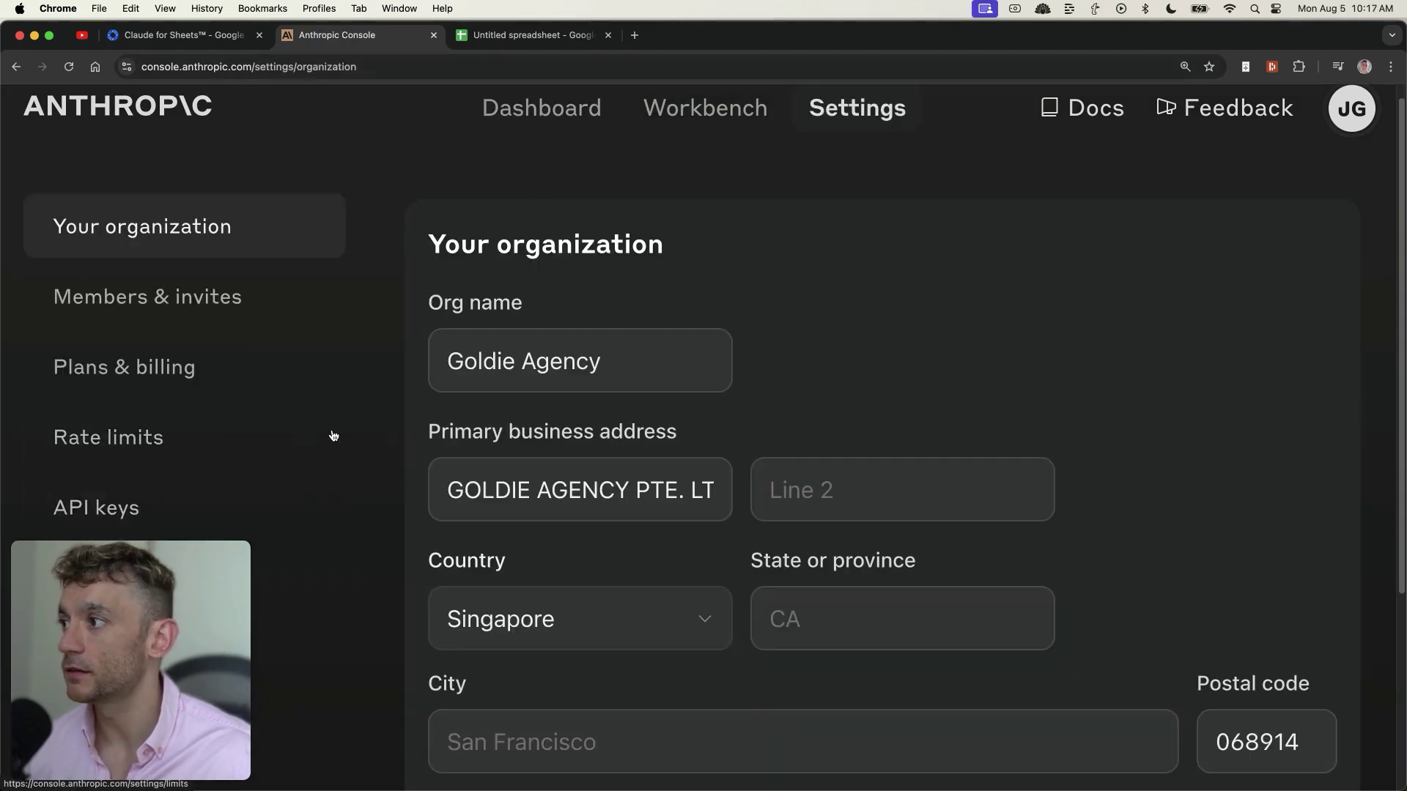
pyautogui.click(96, 513)
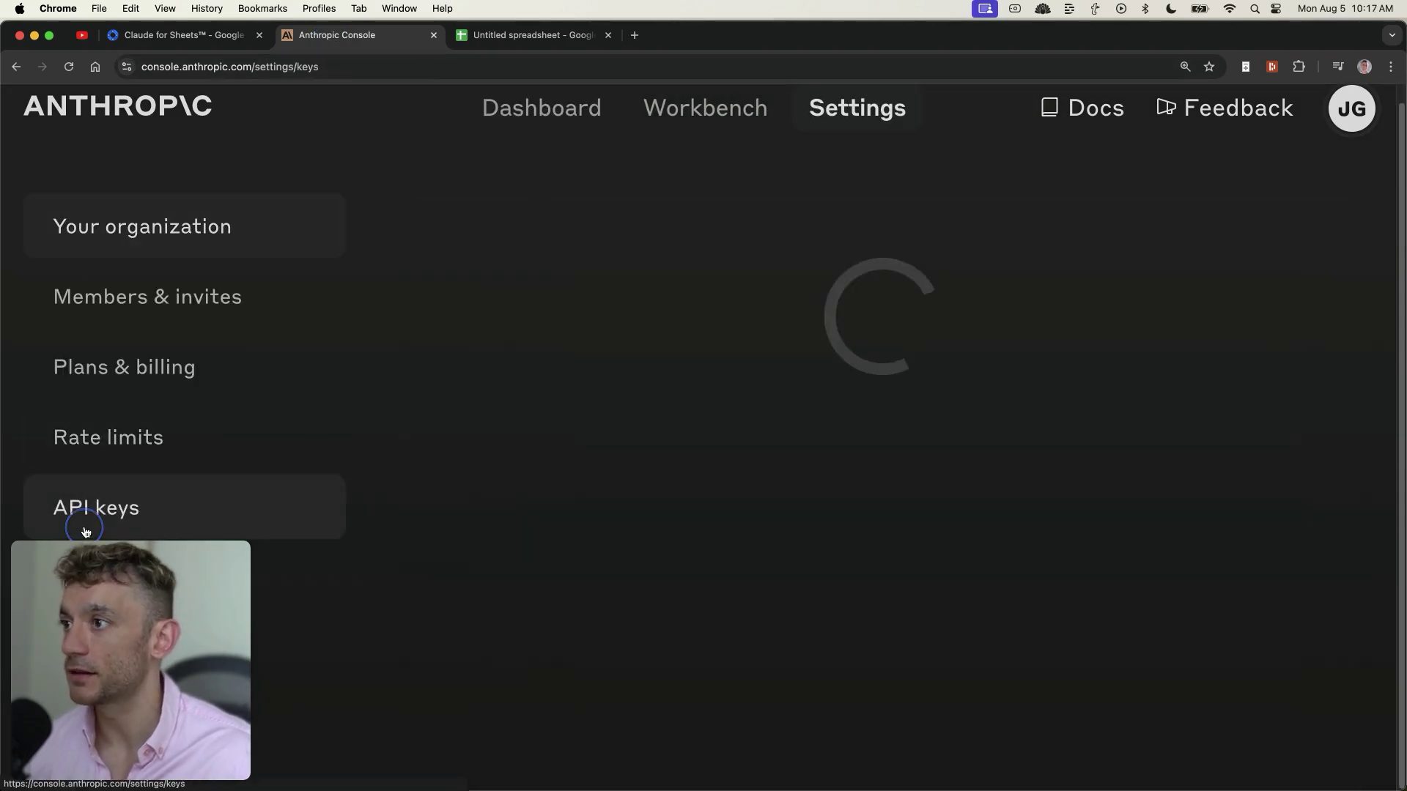
pyautogui.click(1195, 244)
pyautogui.click(576, 447)
pyautogui.write('Topical Map')
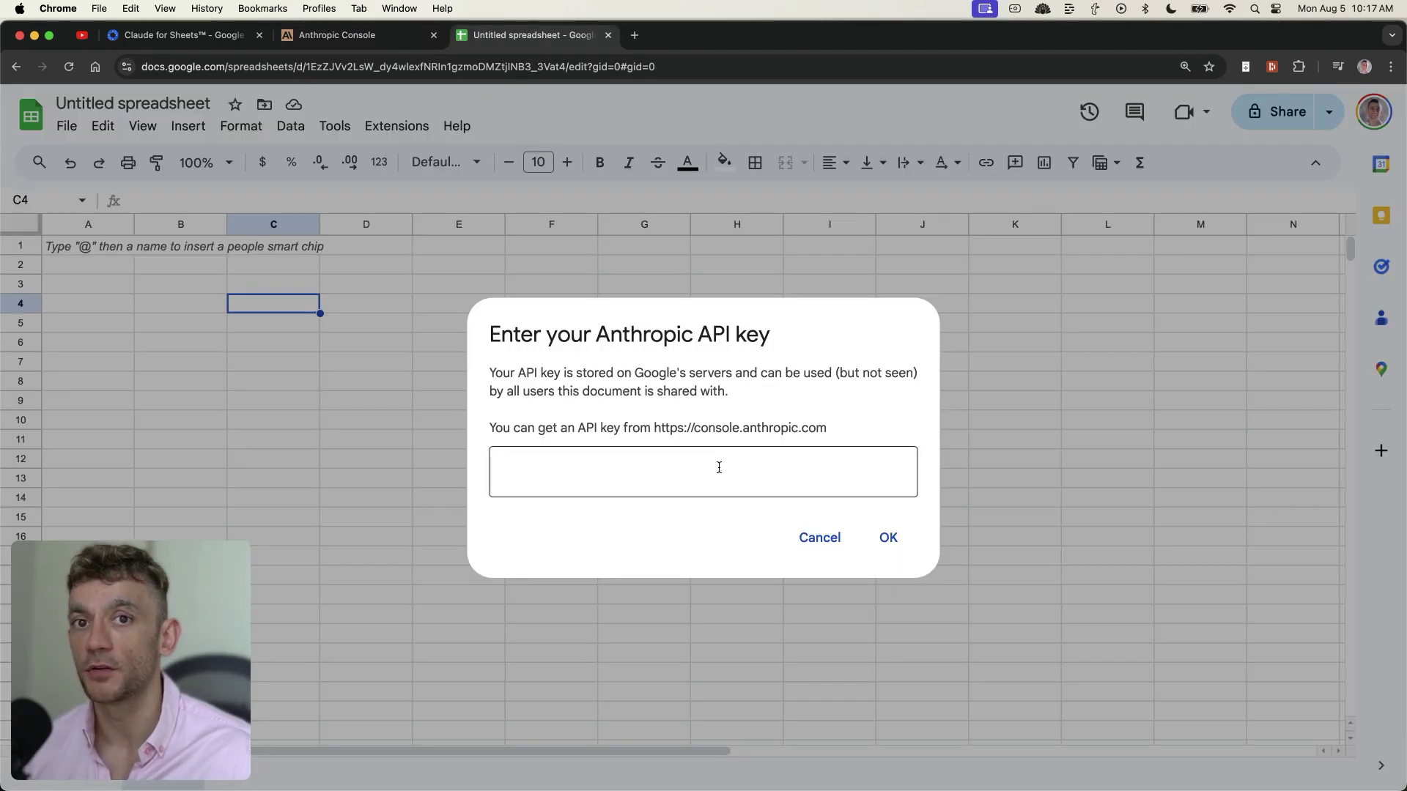
# Paste the Anthropic API key into the Claude for Sheets dialog, save it and dismiss the confirmation
pyautogui.click(719, 467)
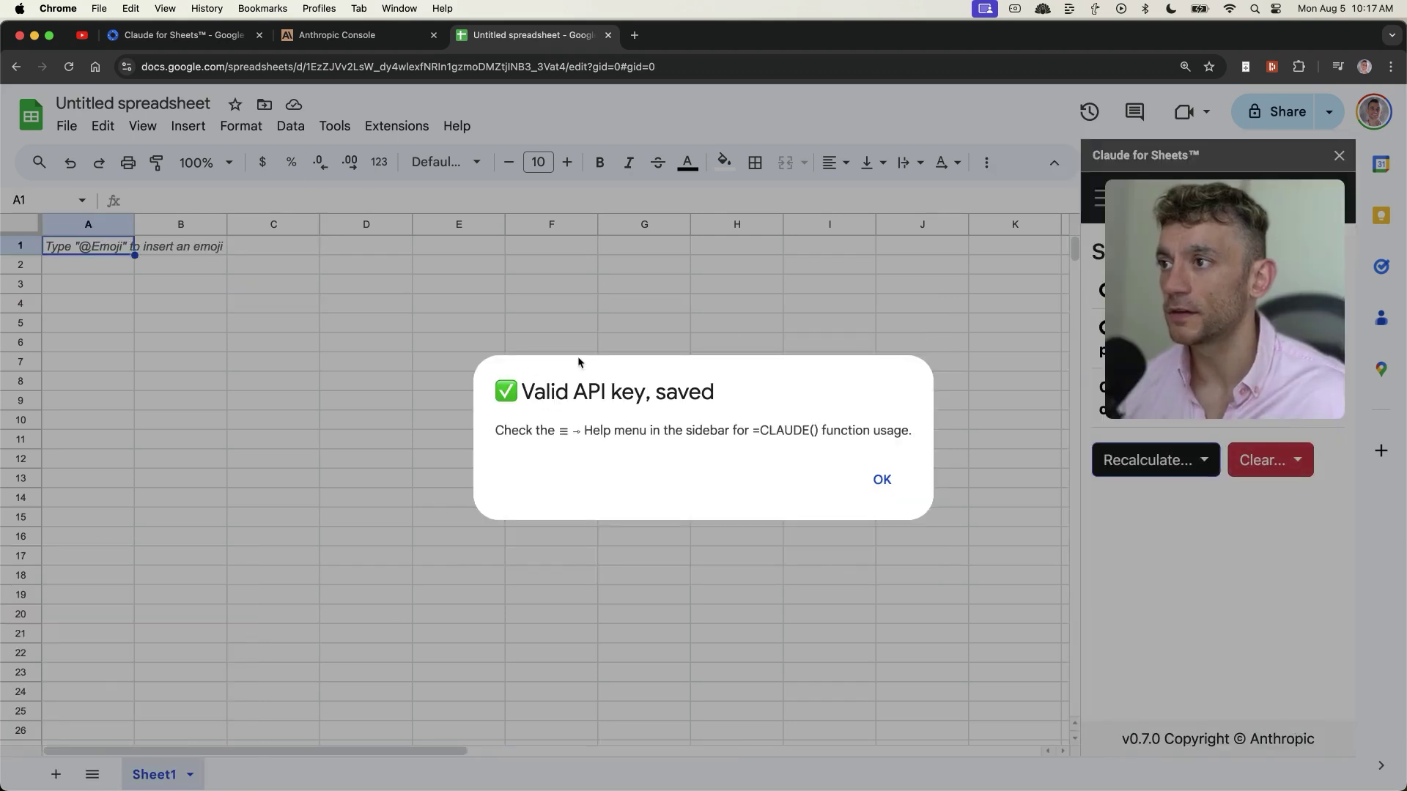
pyautogui.moveTo(512, 388); pyautogui.dragTo(890, 456)
pyautogui.click(869, 437)
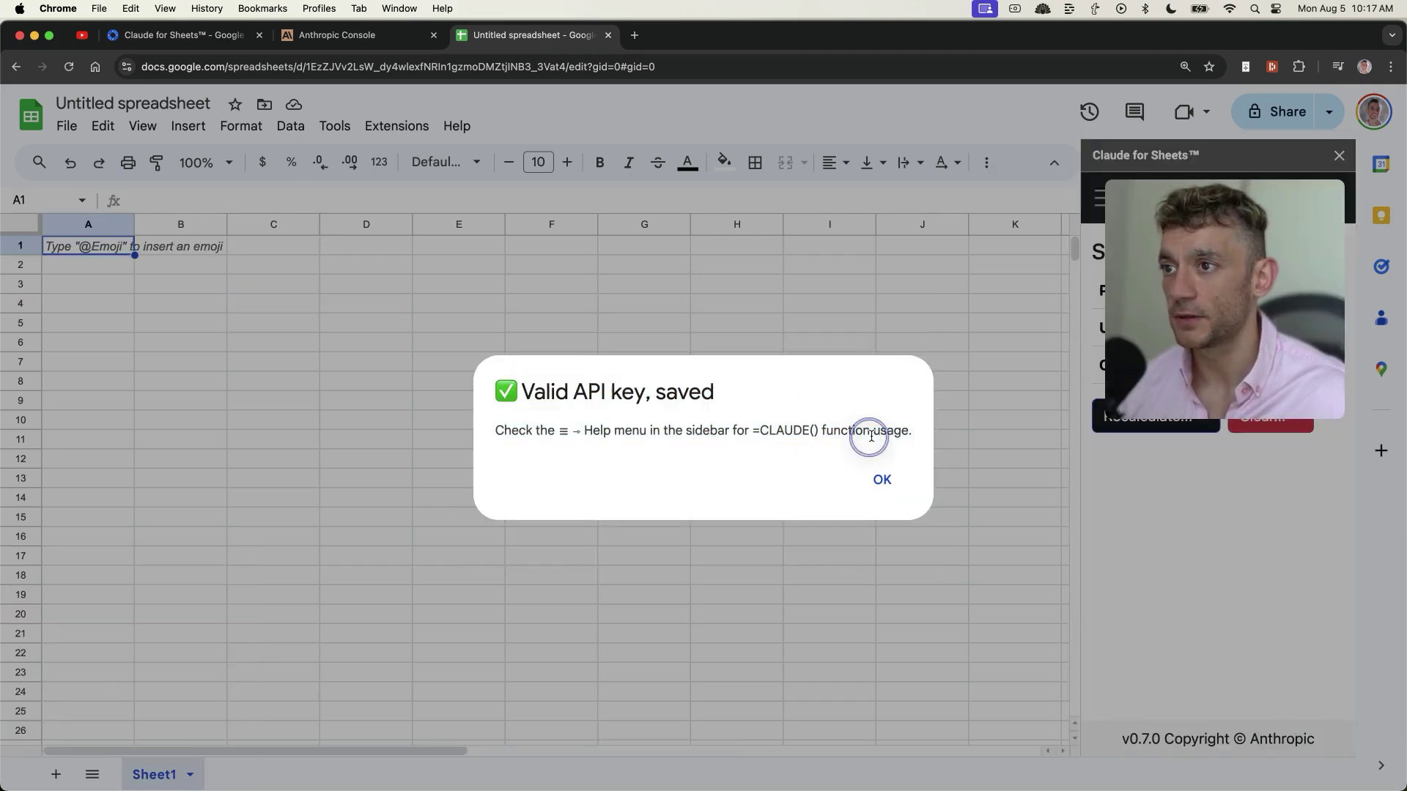
pyautogui.click(881, 480)
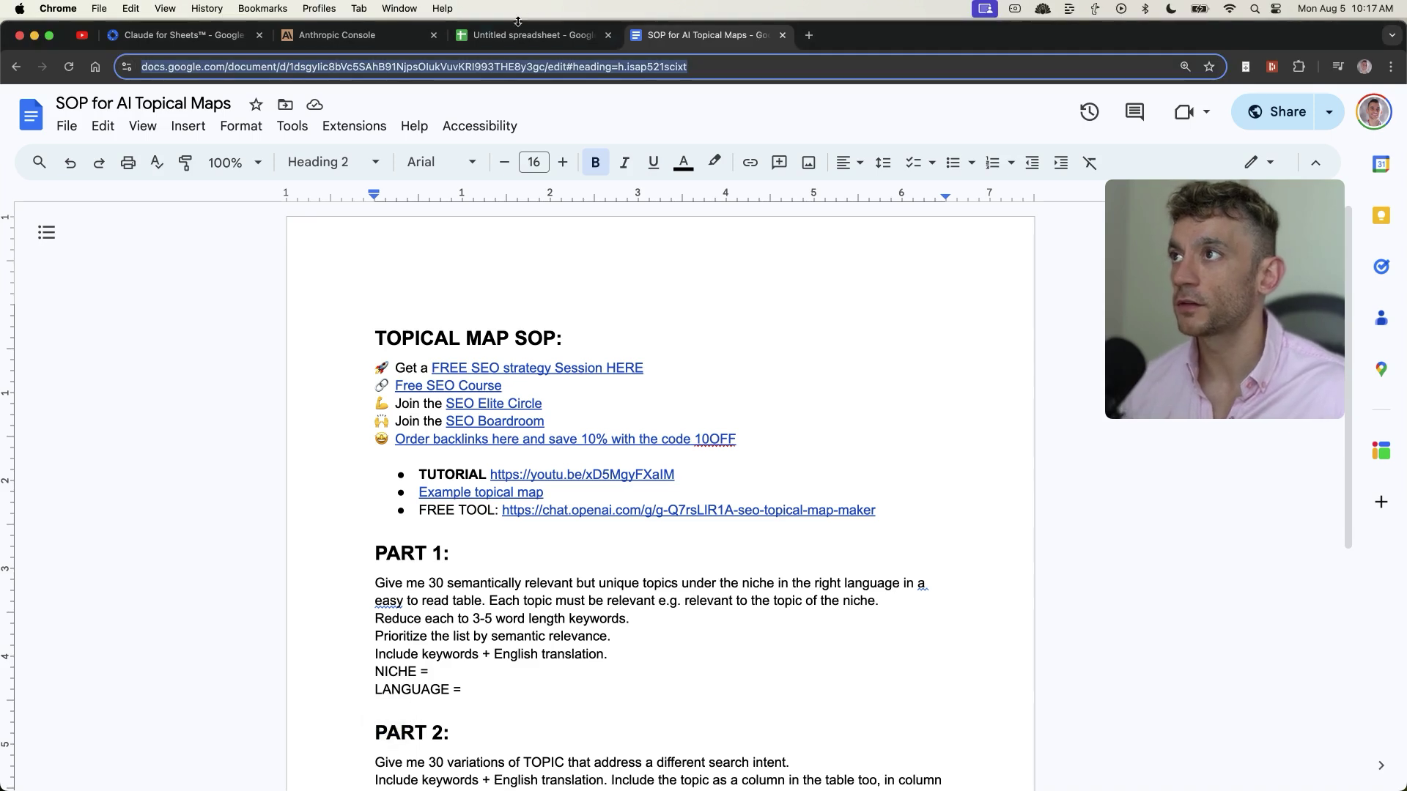
# Copy the PART 1 prompt from the "SOP for AI Topical Maps" document
pyautogui.click(518, 29)
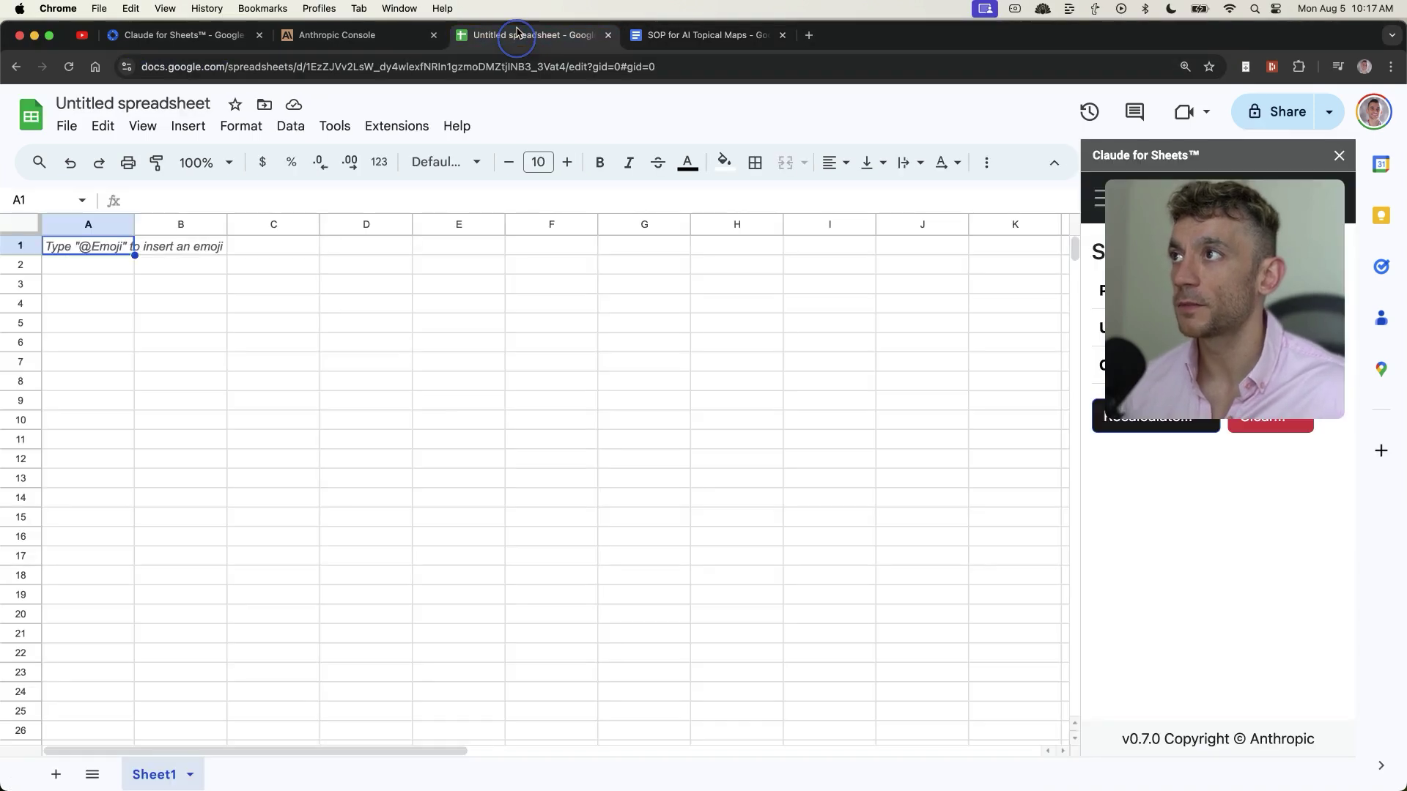
pyautogui.click(283, 380)
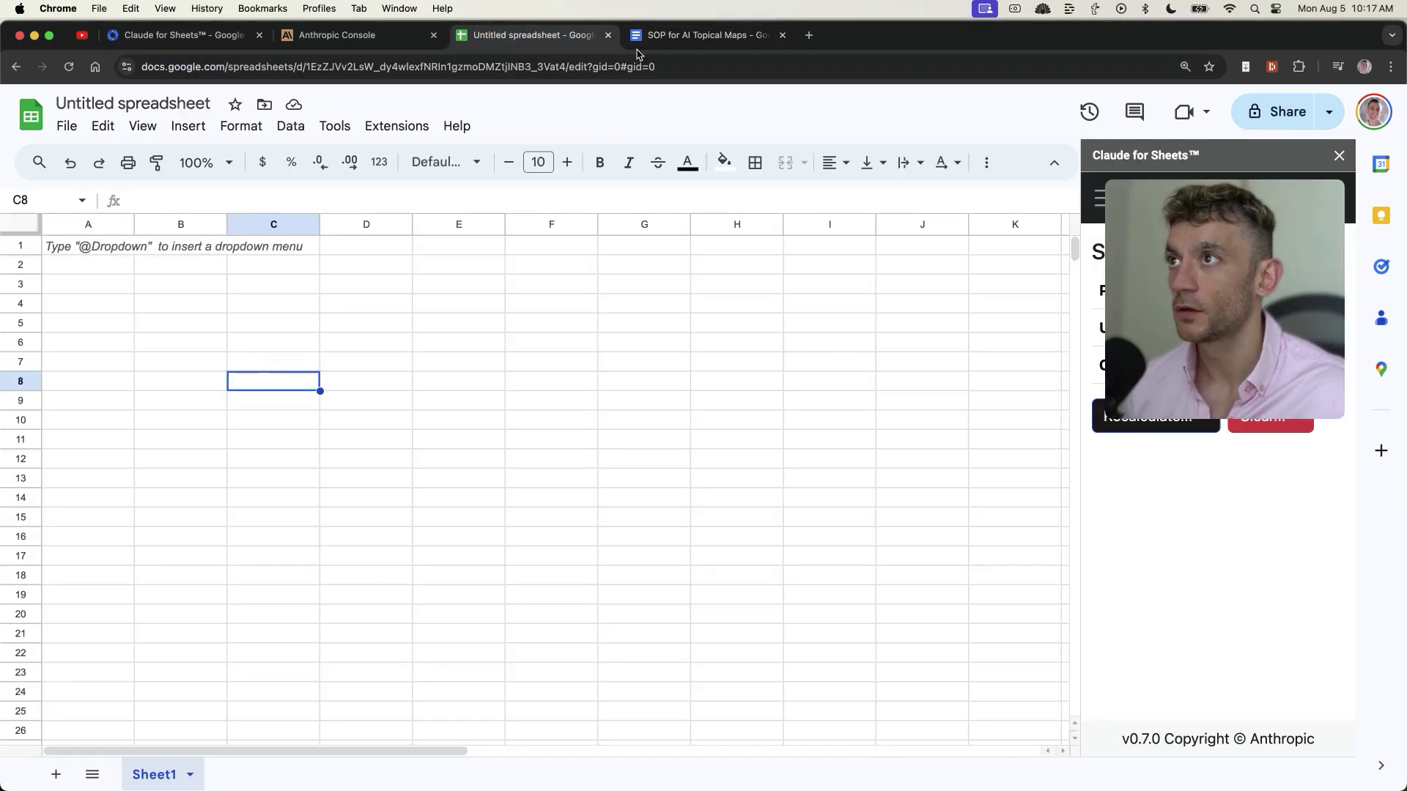
pyautogui.click(703, 35)
pyautogui.click(332, 308)
pyautogui.scroll(-3, 332, 308)
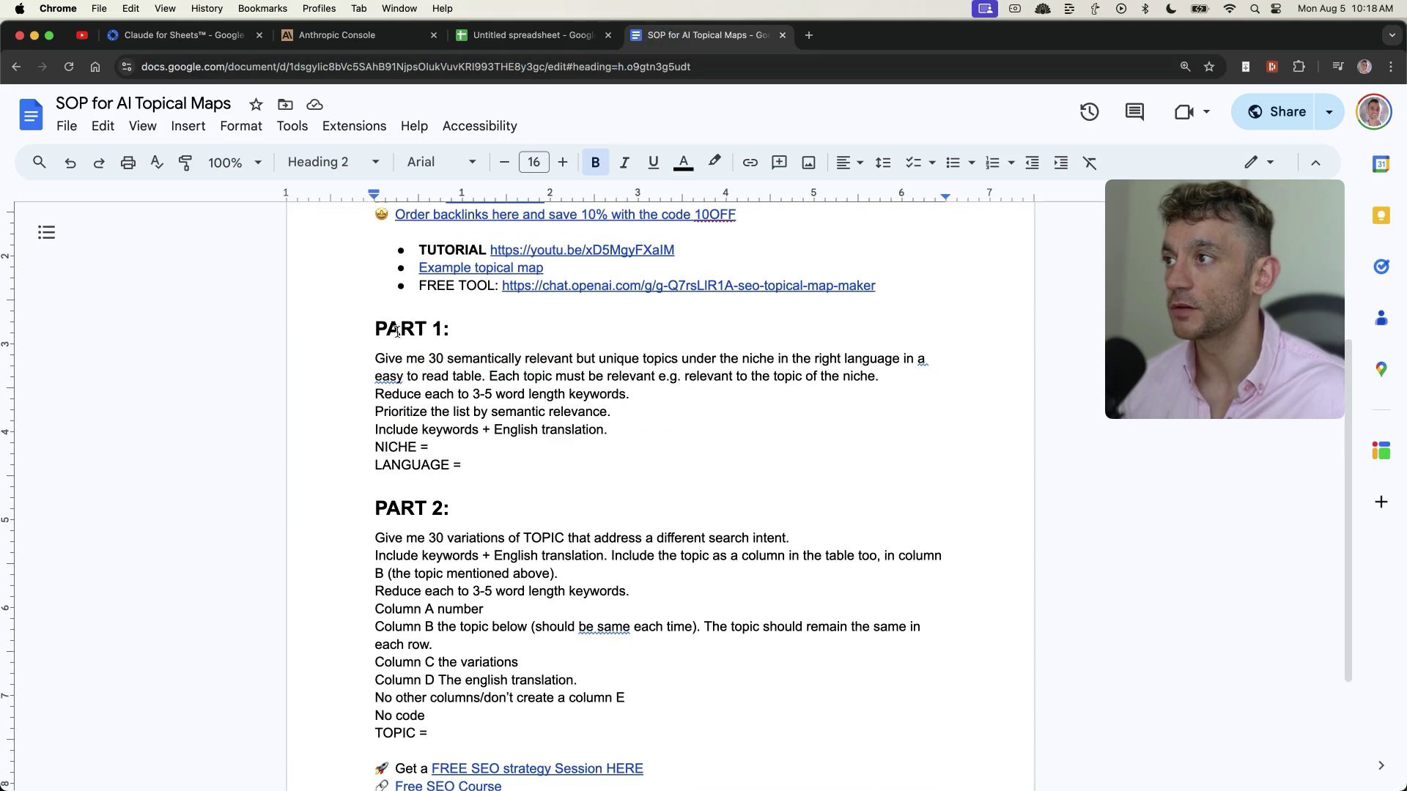
# Enter the heading "TOPICAL MAP PROMPT" in B1, paste the PART 1 prompt into B2 and widen column B
pyautogui.click(531, 35)
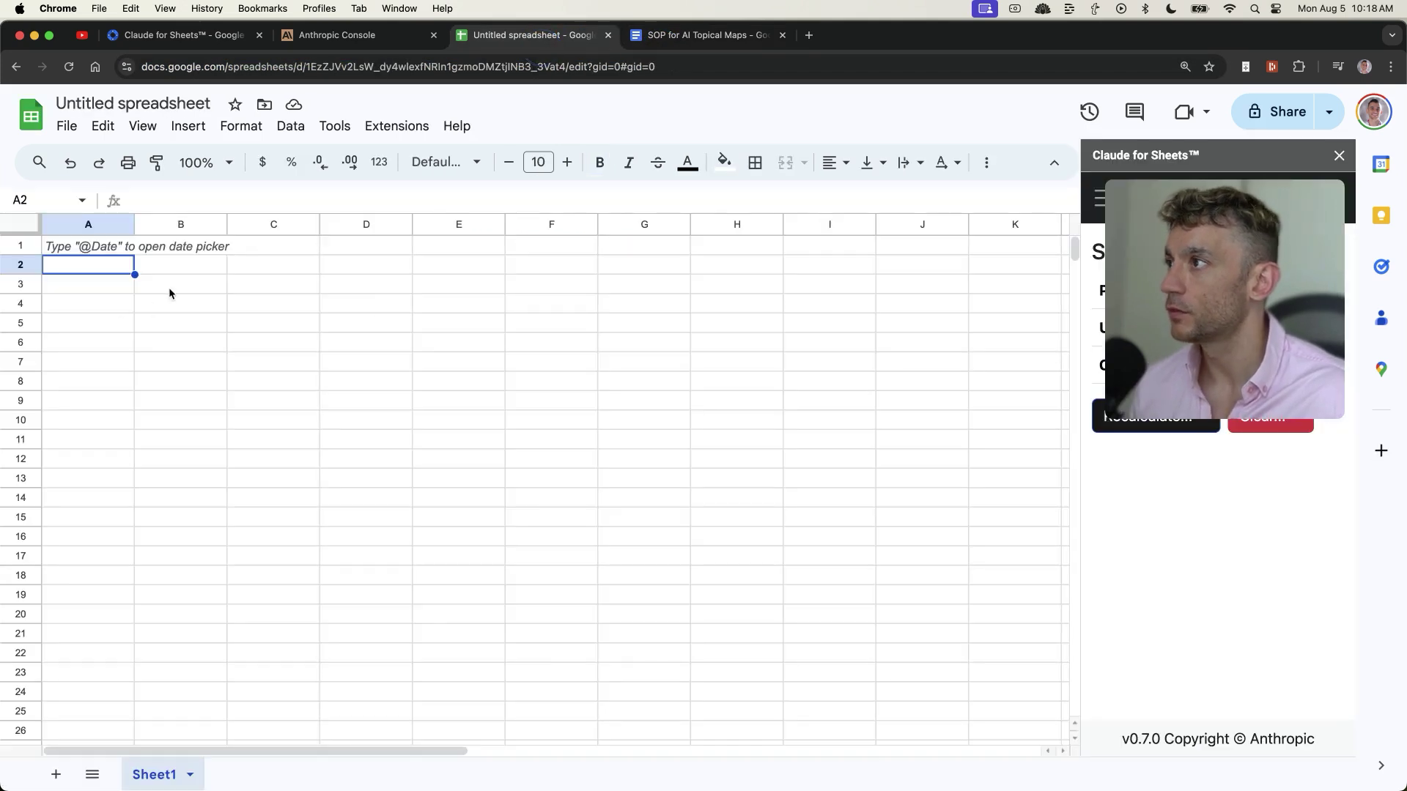
pyautogui.click(184, 247)
pyautogui.write('TOPICAL MAP PROMPT')
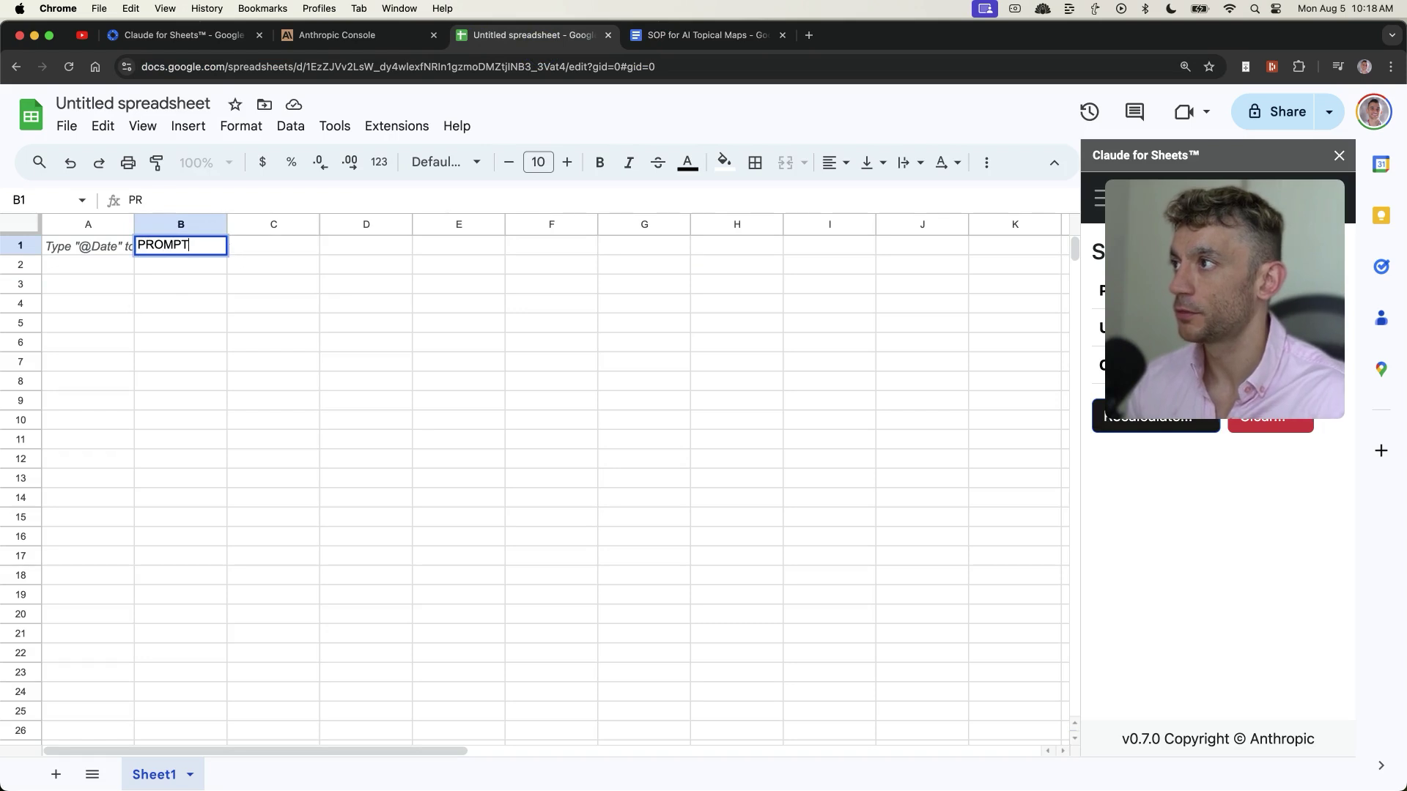
pyautogui.press('Return')
pyautogui.moveTo(226, 223); pyautogui.dragTo(315, 224)
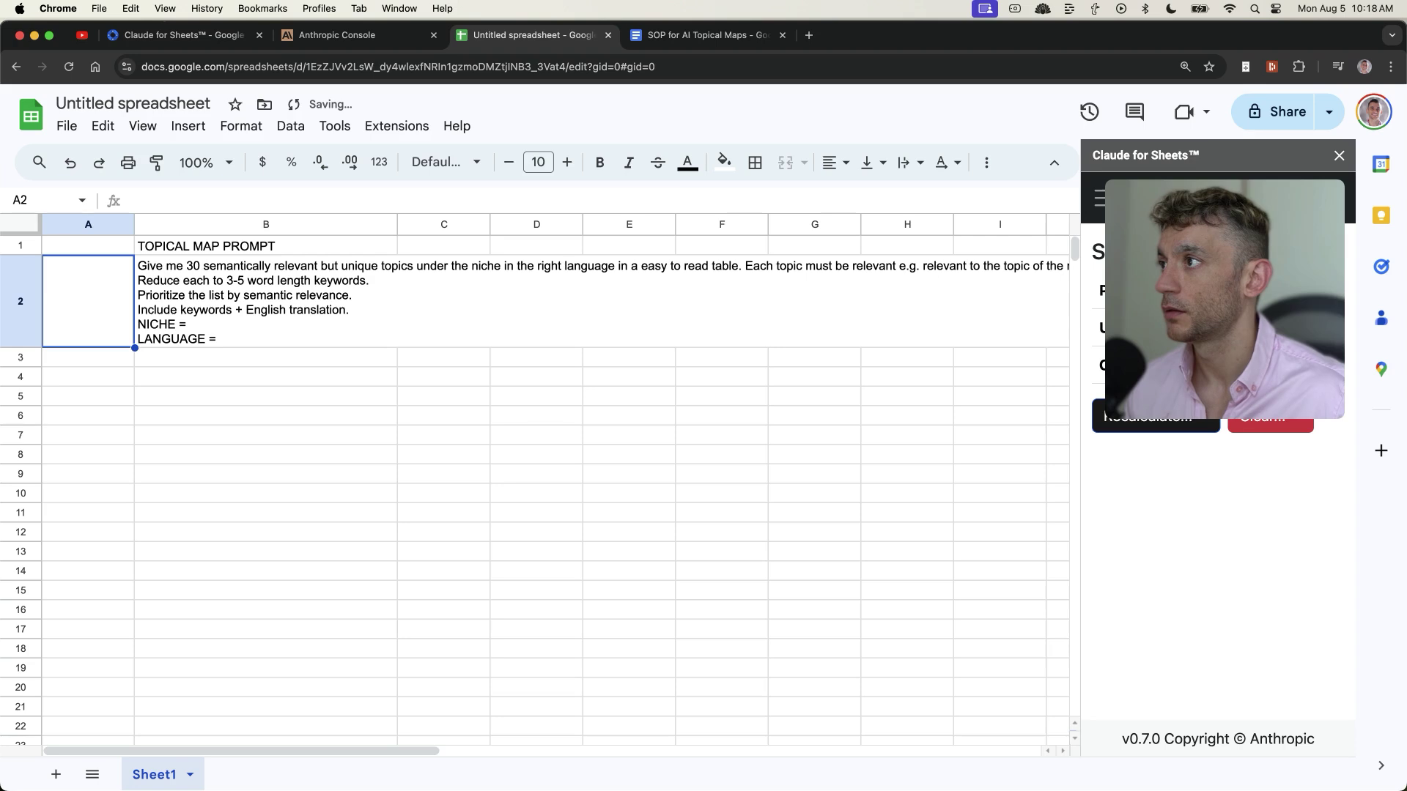
# Enter "Niche" as the heading in A1 and remove the LANGUAGE line from the prompt in B2
pyautogui.click(88, 246)
pyautogui.write('KEYWORD:')
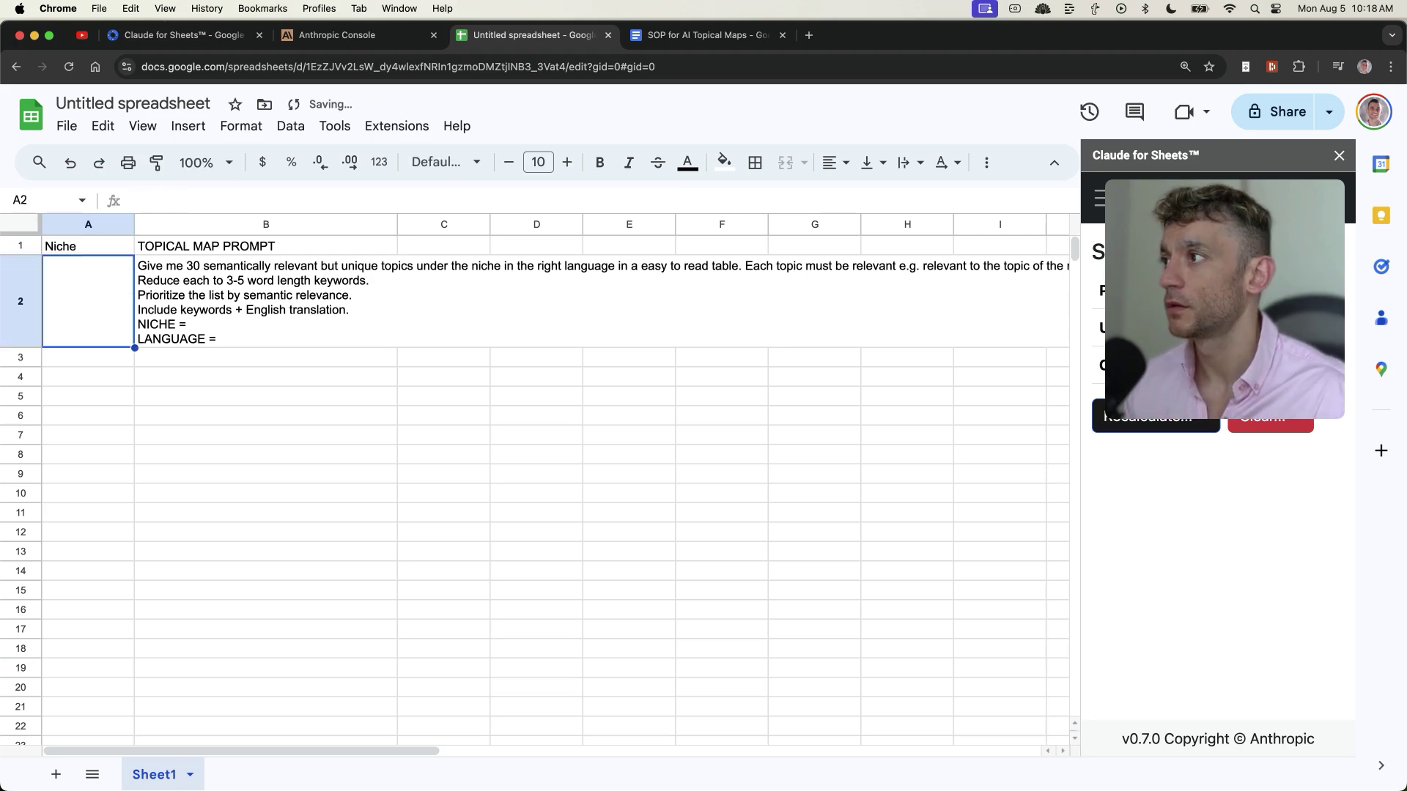
pyautogui.click(265, 300)
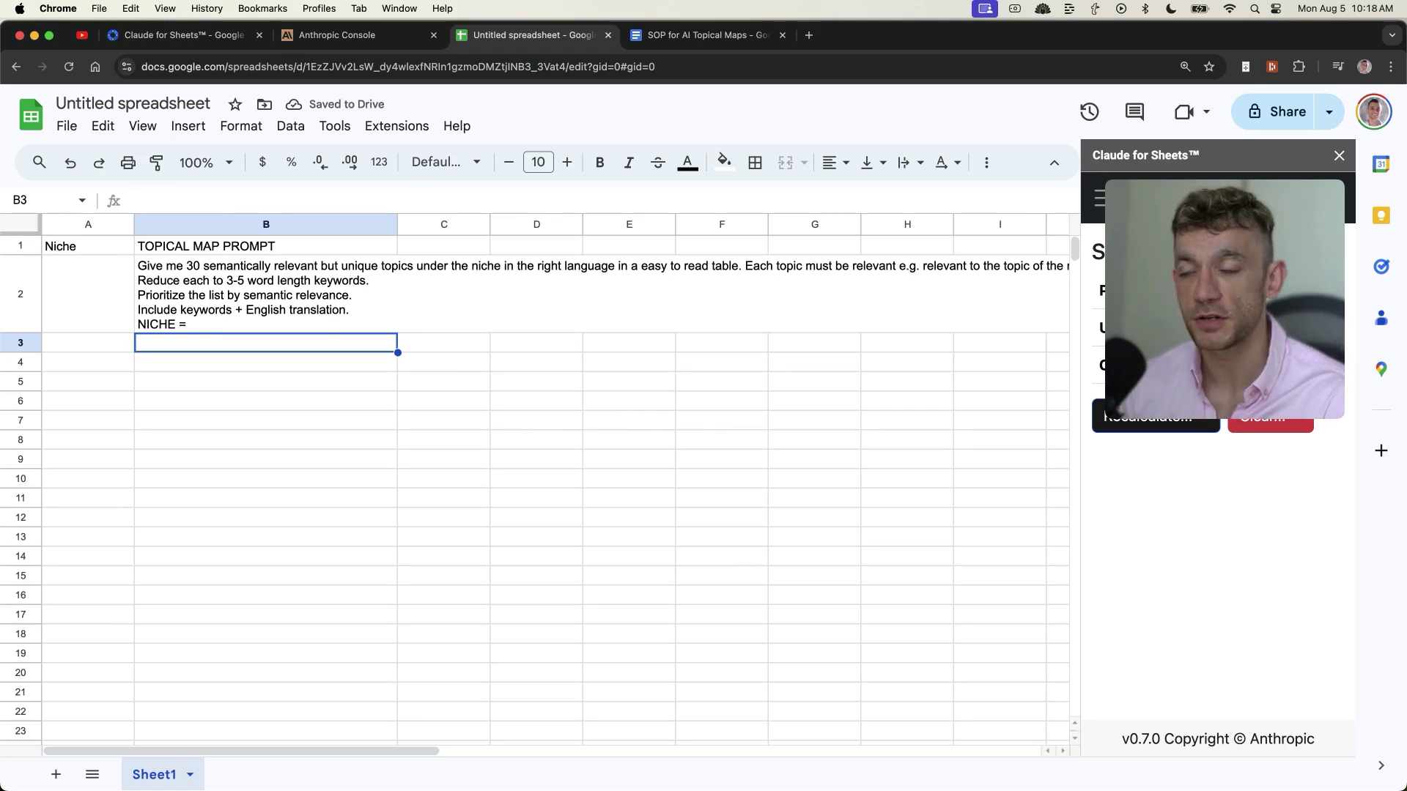
# Make the headings in A1 and B1 bold
pyautogui.click(265, 294)
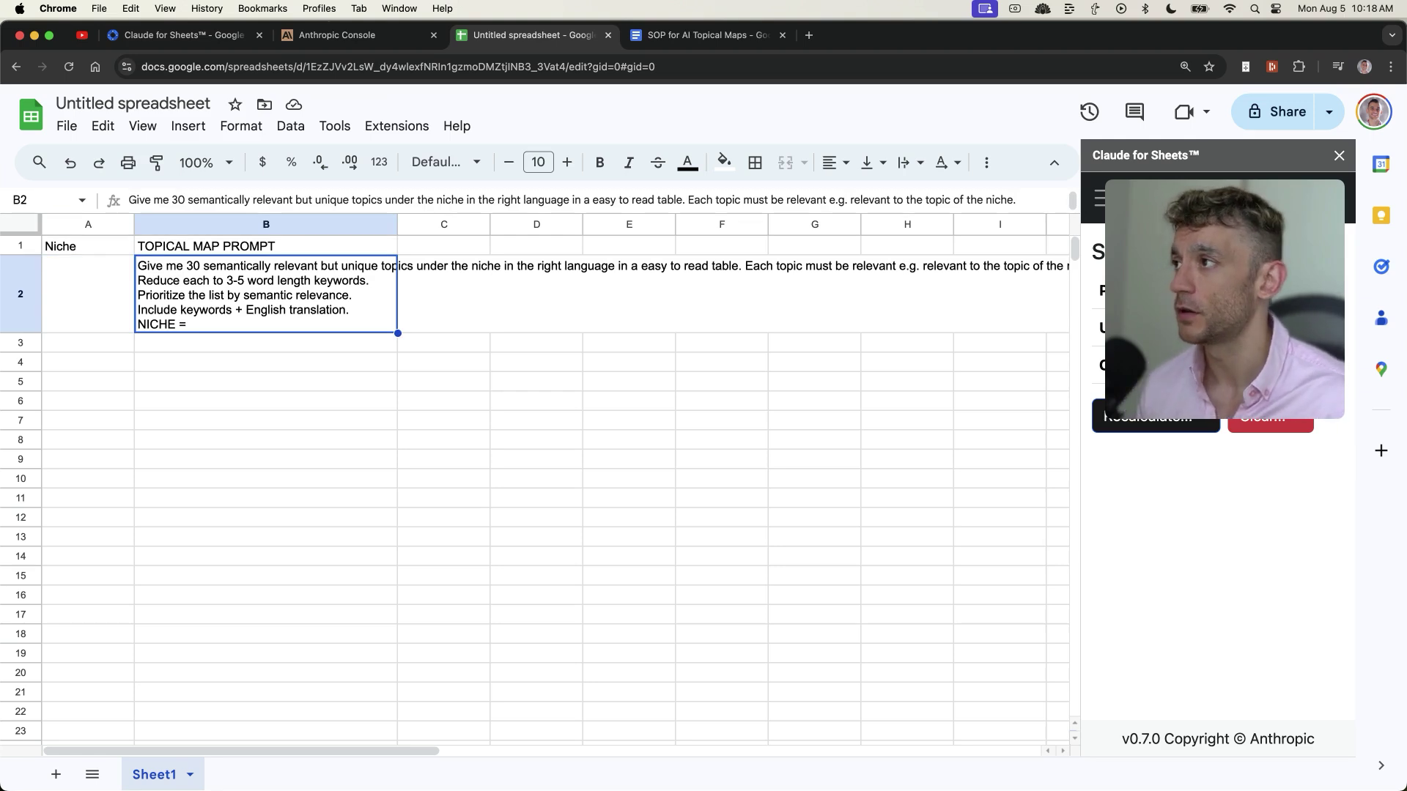
pyautogui.press('Up')
pyautogui.press('Left')
pyautogui.hotkey('shift', 'Right')
pyautogui.press('super+b')
pyautogui.press('Left')
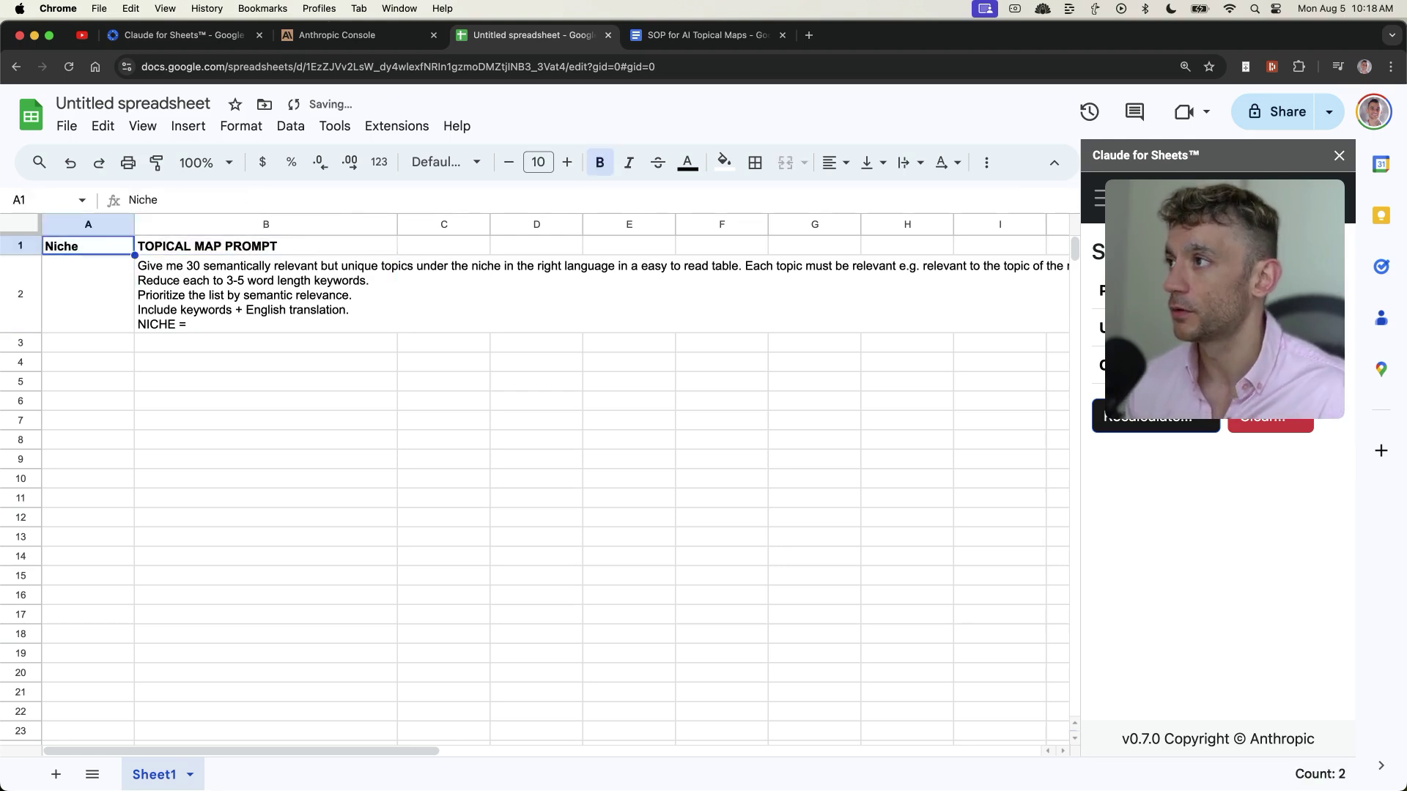
pyautogui.press('Down')
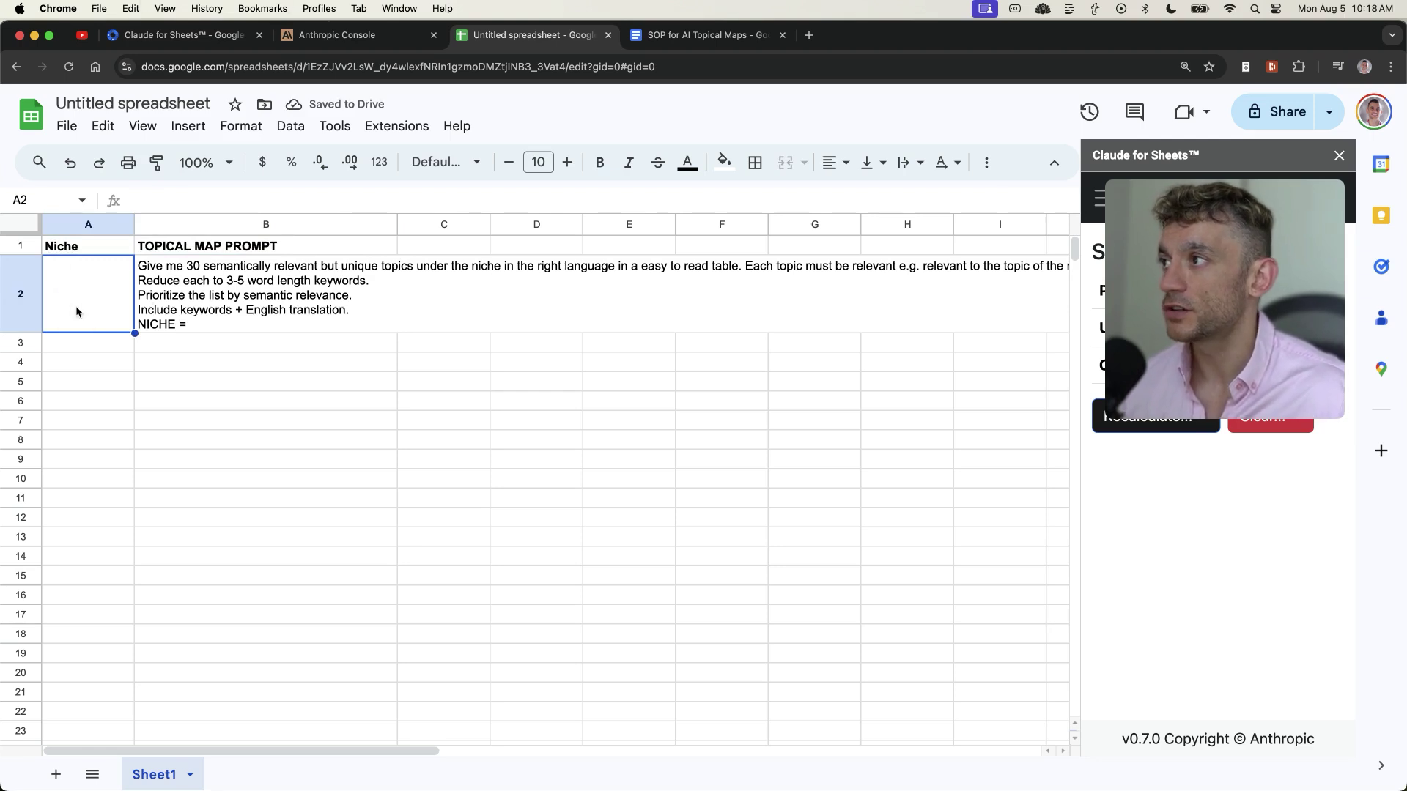
pyautogui.click(170, 298)
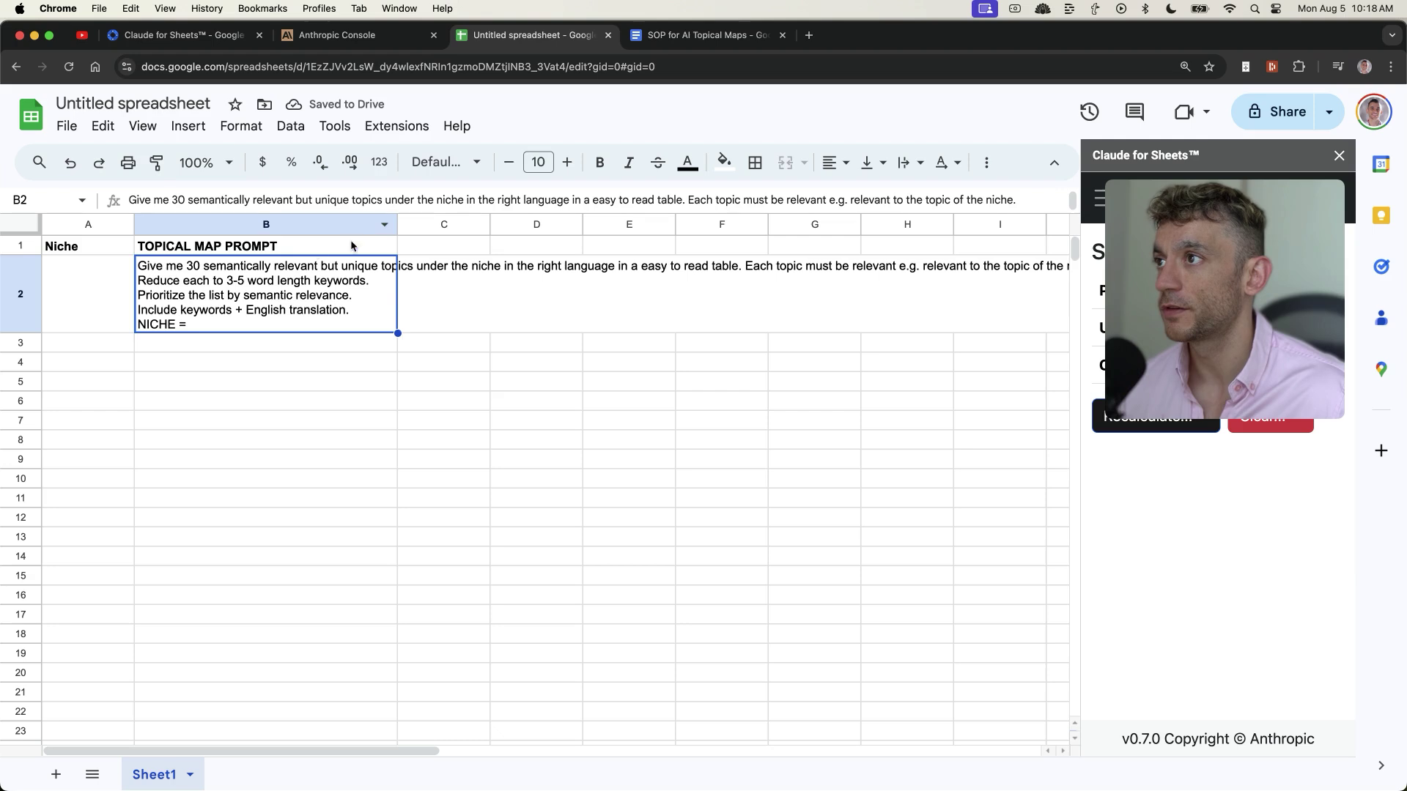
pyautogui.click(286, 247)
pyautogui.click(286, 224)
pyautogui.click(462, 247)
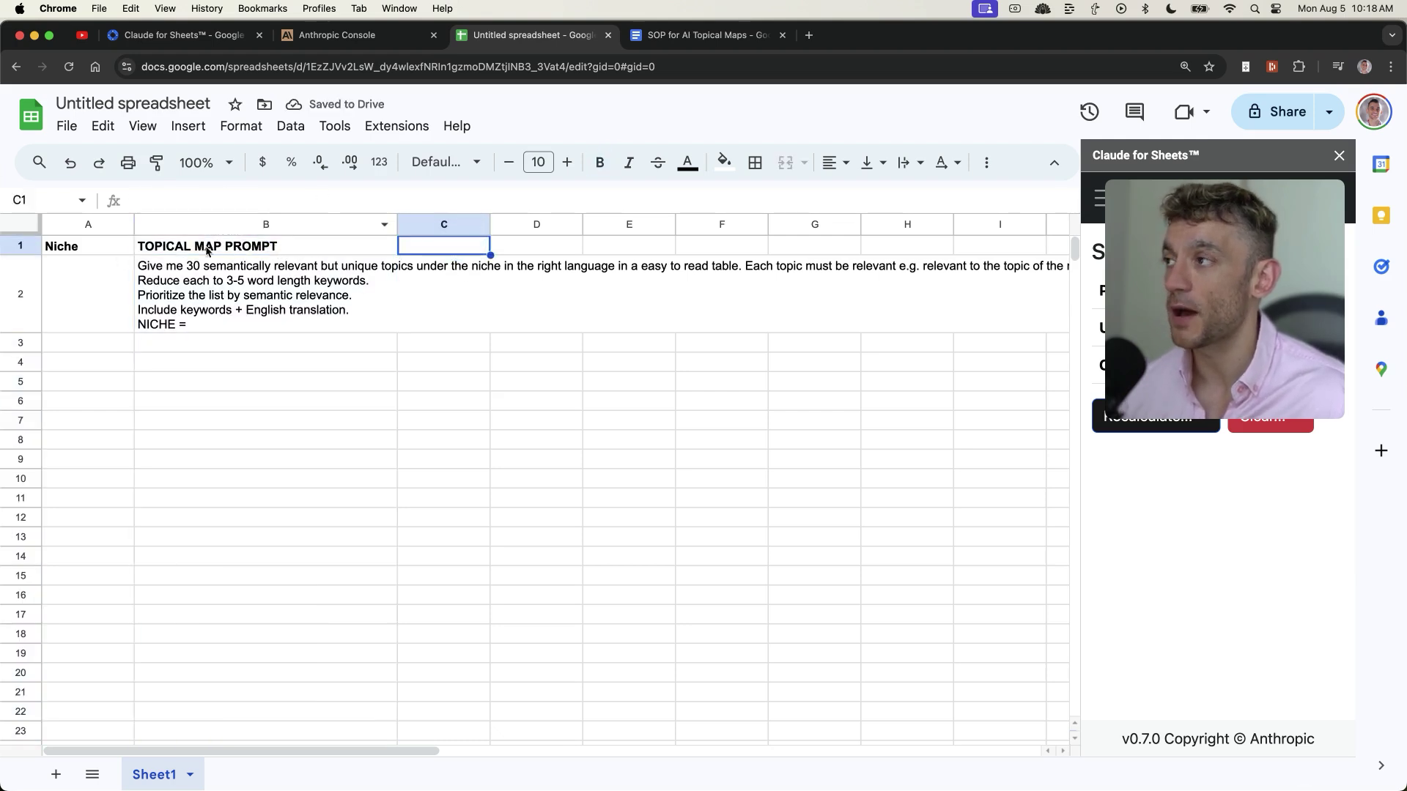
# Shorten the "Include keywords + English translation." line of the prompt in B2 to "Include keywords."
pyautogui.click(138, 298)
pyautogui.doubleClick(176, 287)
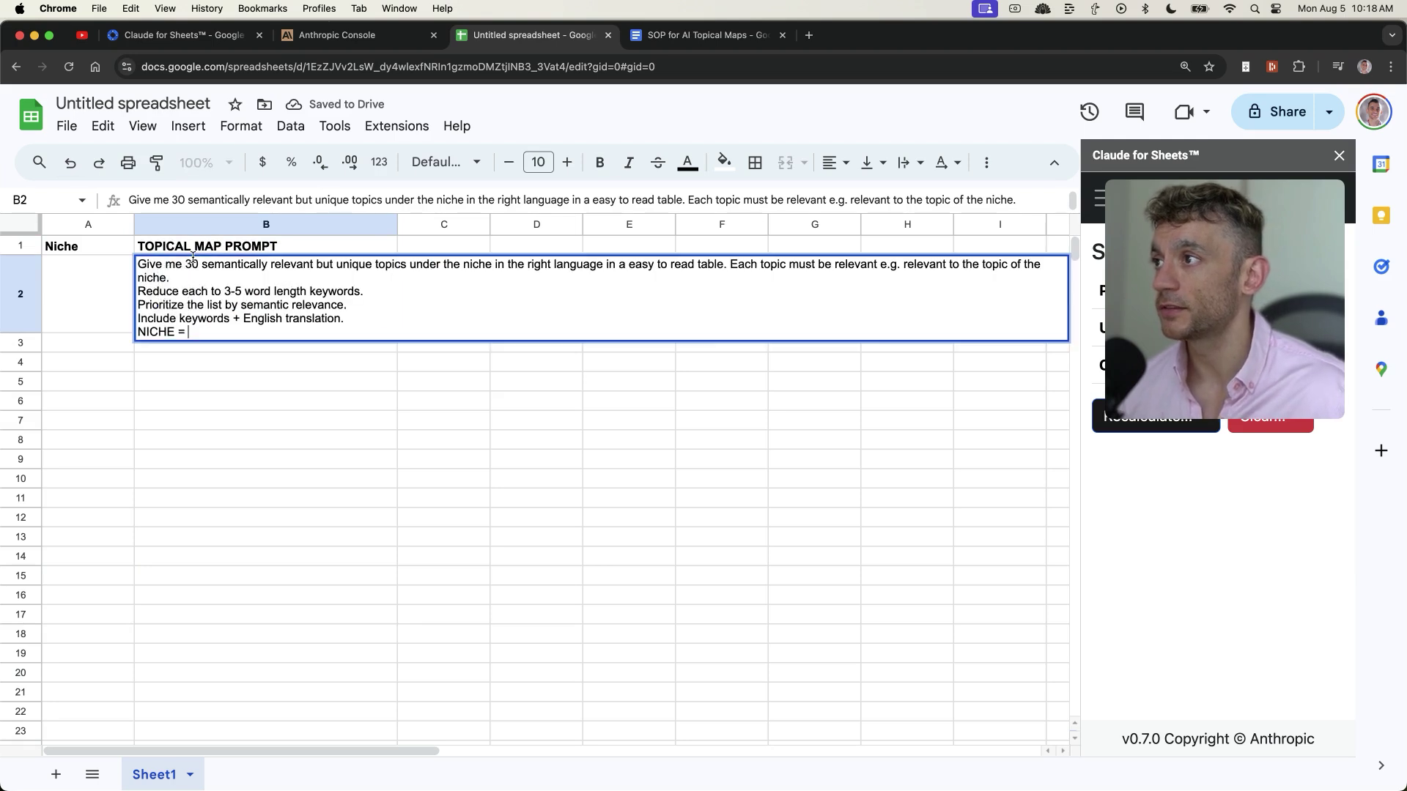
pyautogui.click(134, 267)
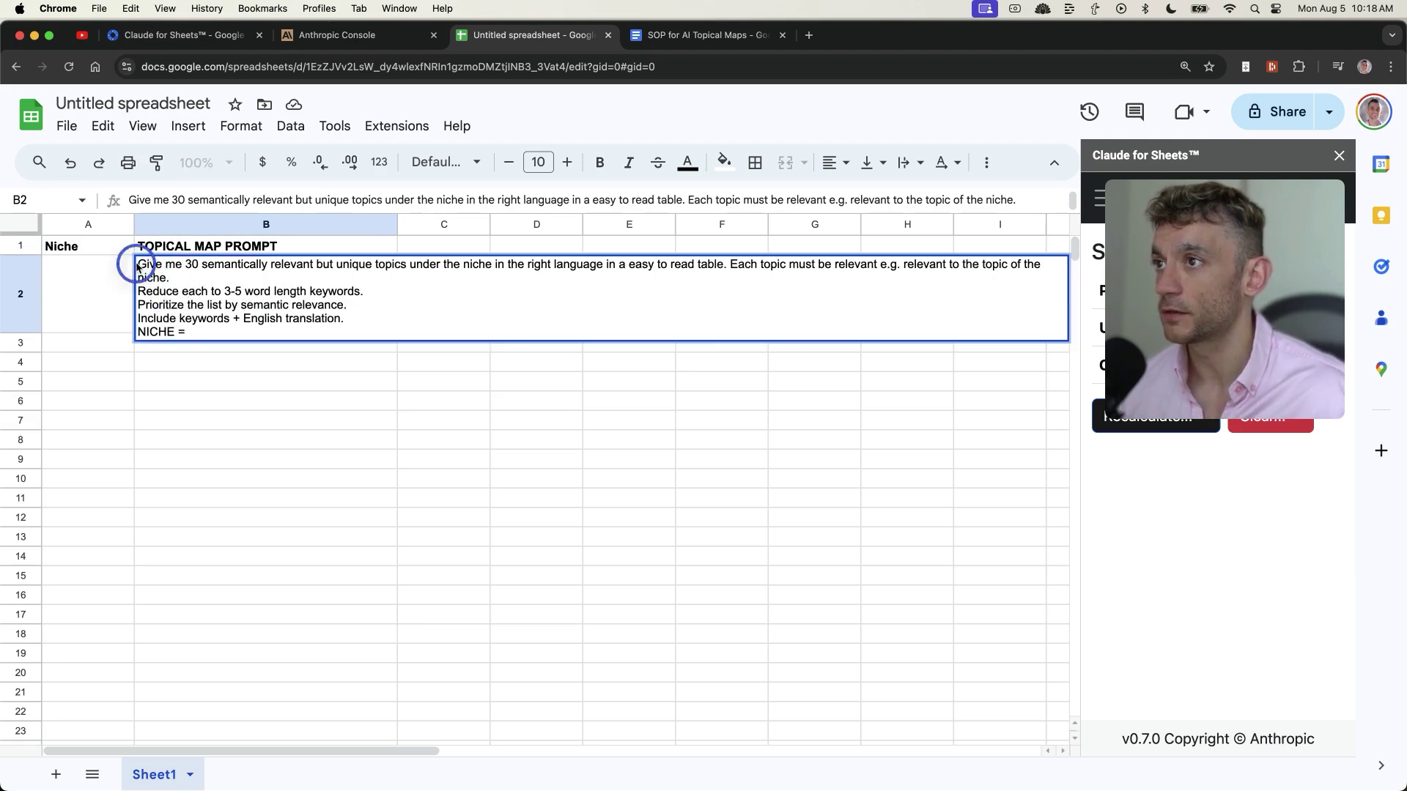
pyautogui.click(607, 275)
pyautogui.moveTo(734, 264); pyautogui.dragTo(840, 312)
pyautogui.click(212, 317)
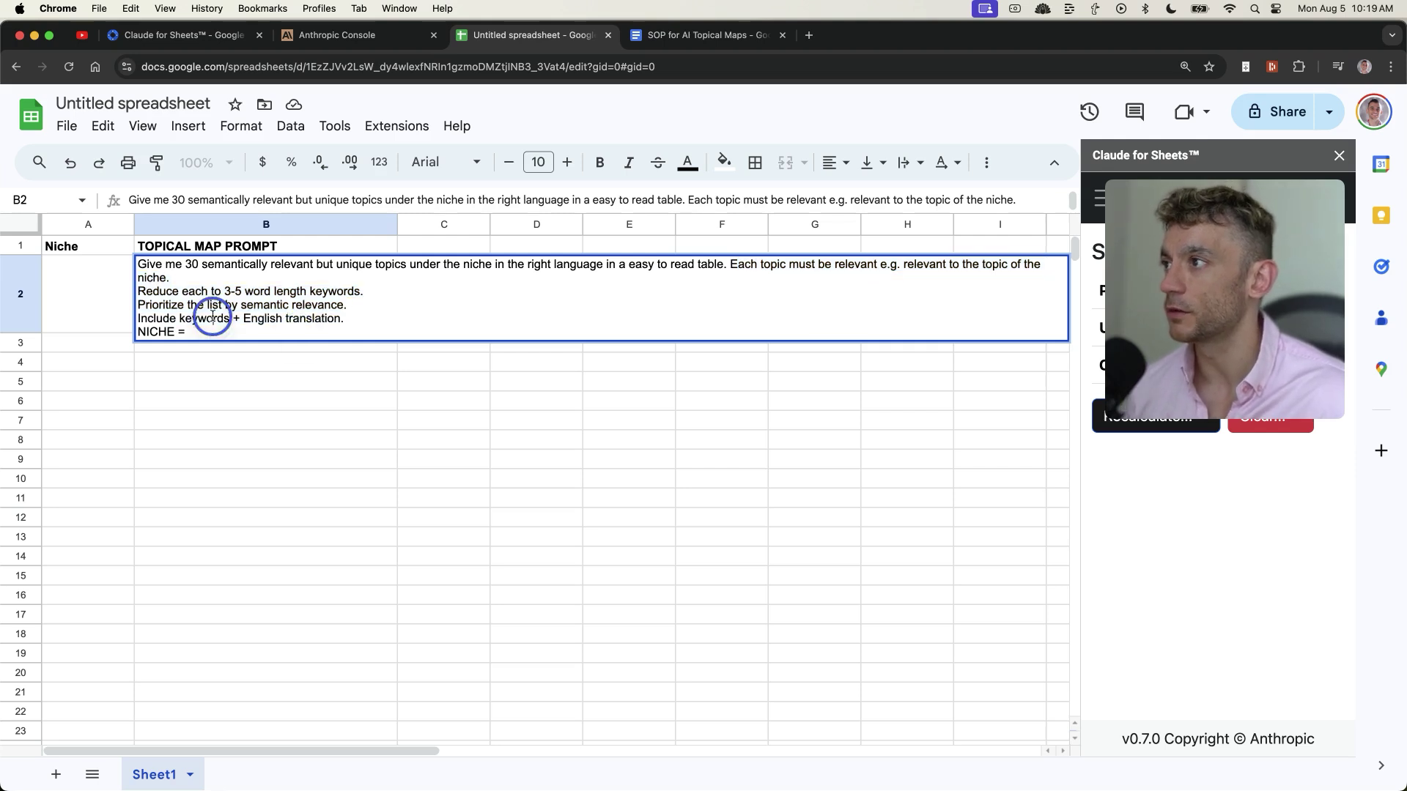
pyautogui.press('super+shift+Right')
pyautogui.write('.')
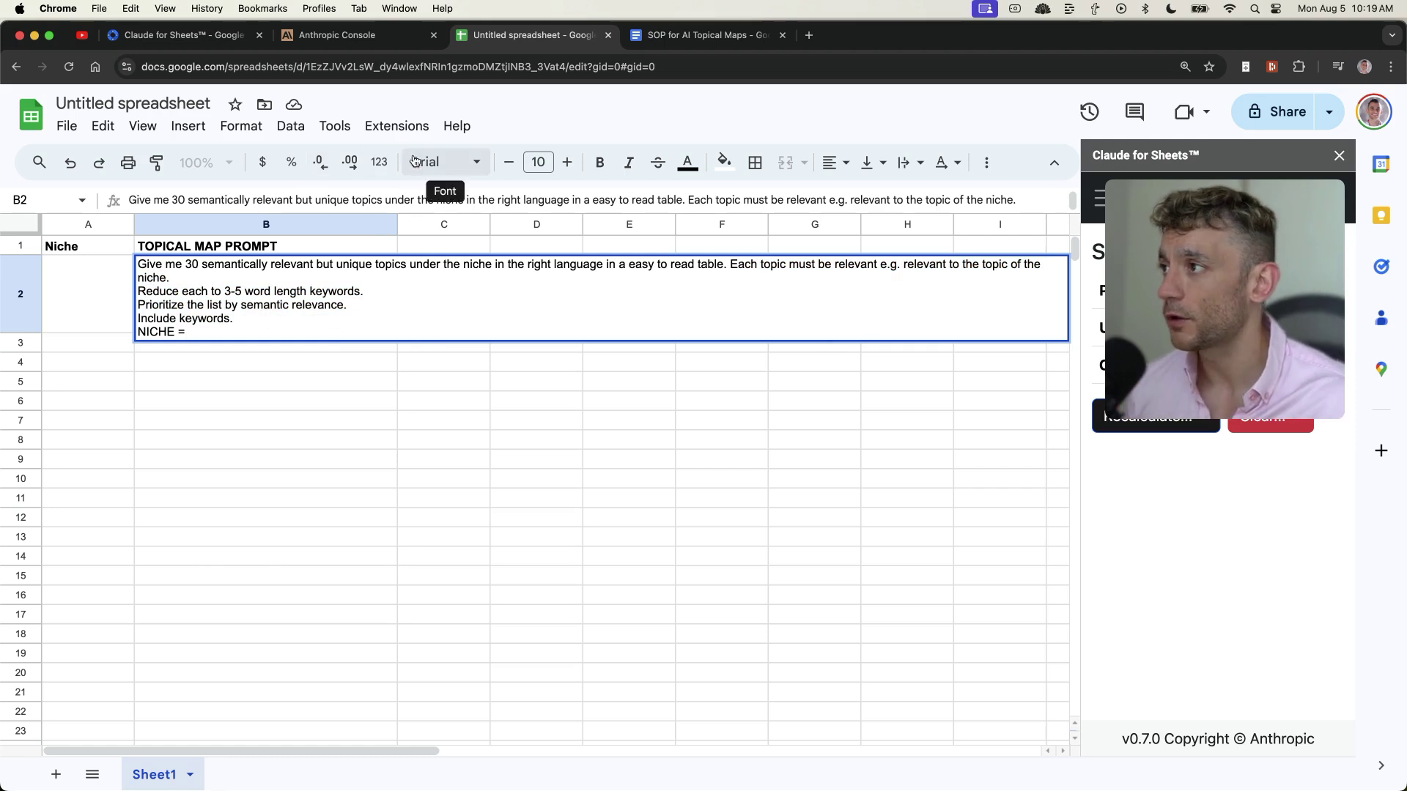
pyautogui.press('Return')
# Turn on text wrapping for every cell in the sheet
pyautogui.press('super+a')
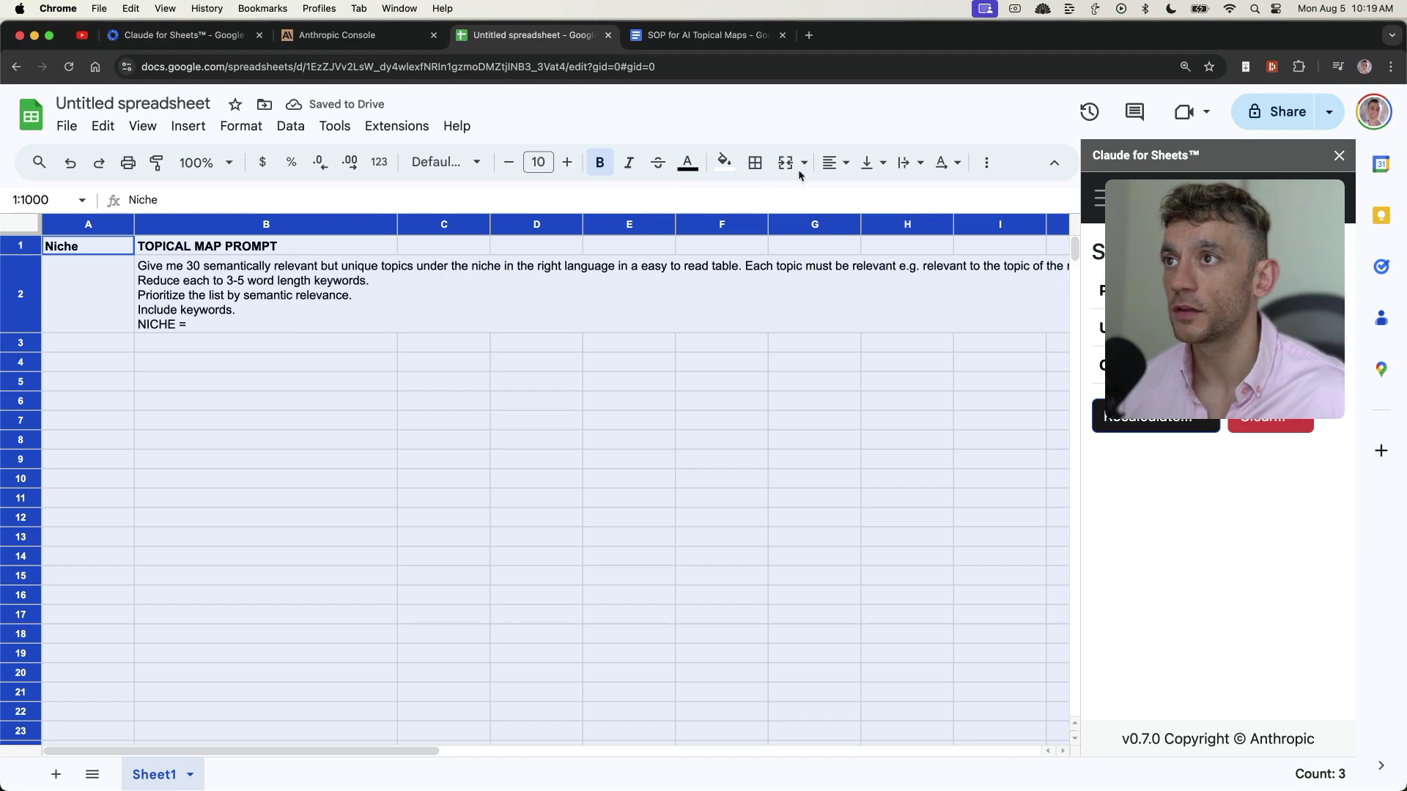
pyautogui.click(911, 162)
pyautogui.click(935, 194)
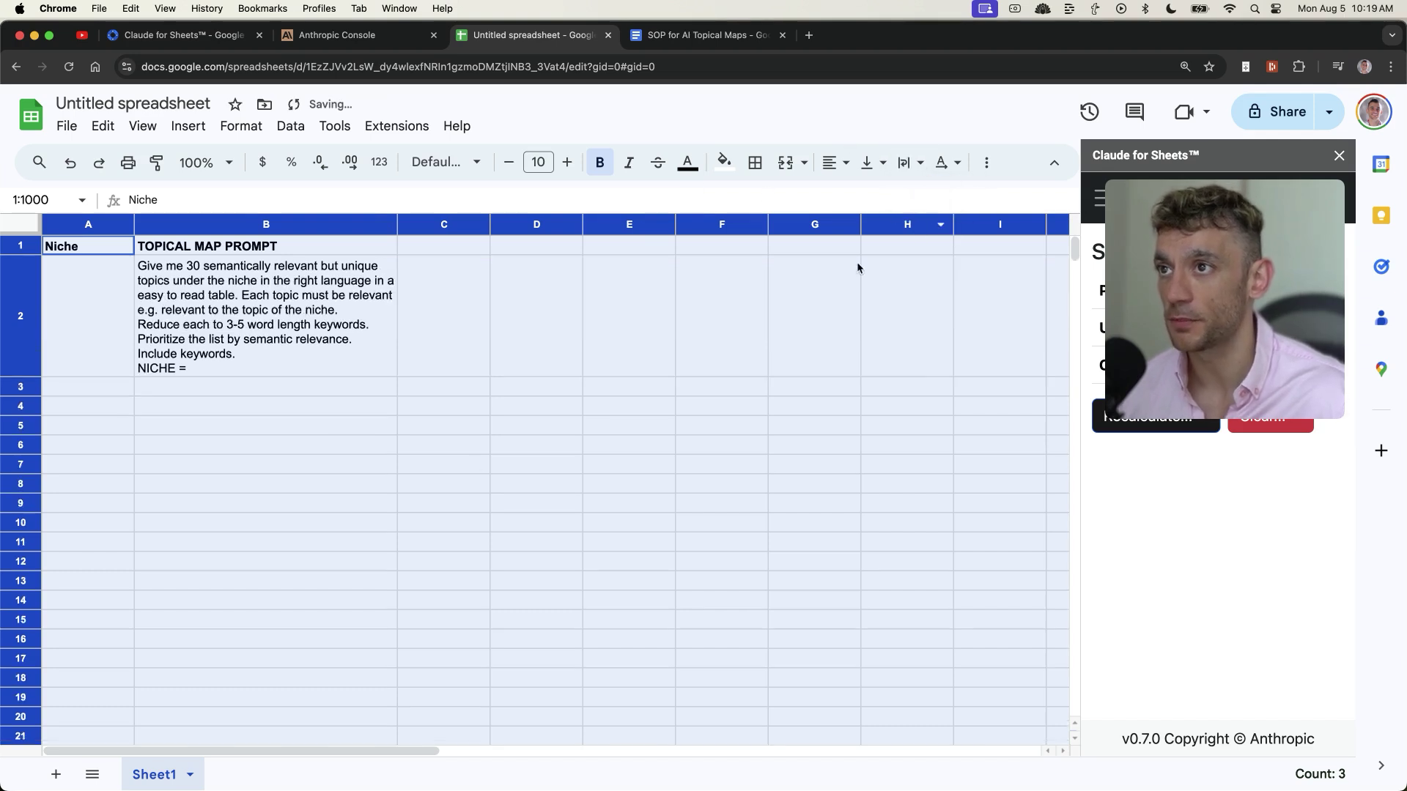
pyautogui.click(410, 502)
pyautogui.click(311, 264)
# Enter "Birds" as the niche in A2
pyautogui.click(95, 277)
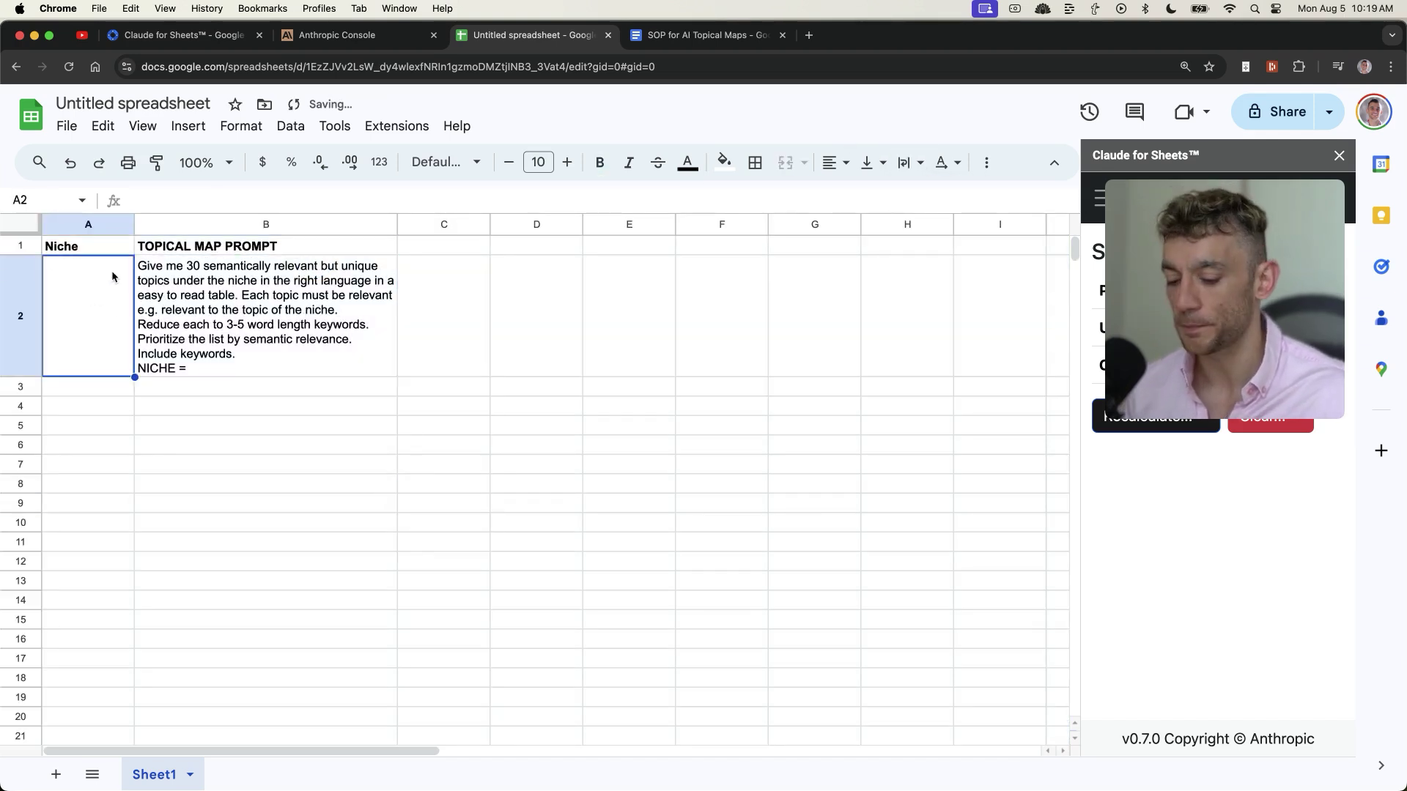
pyautogui.write('Birds')
pyautogui.press('Return')
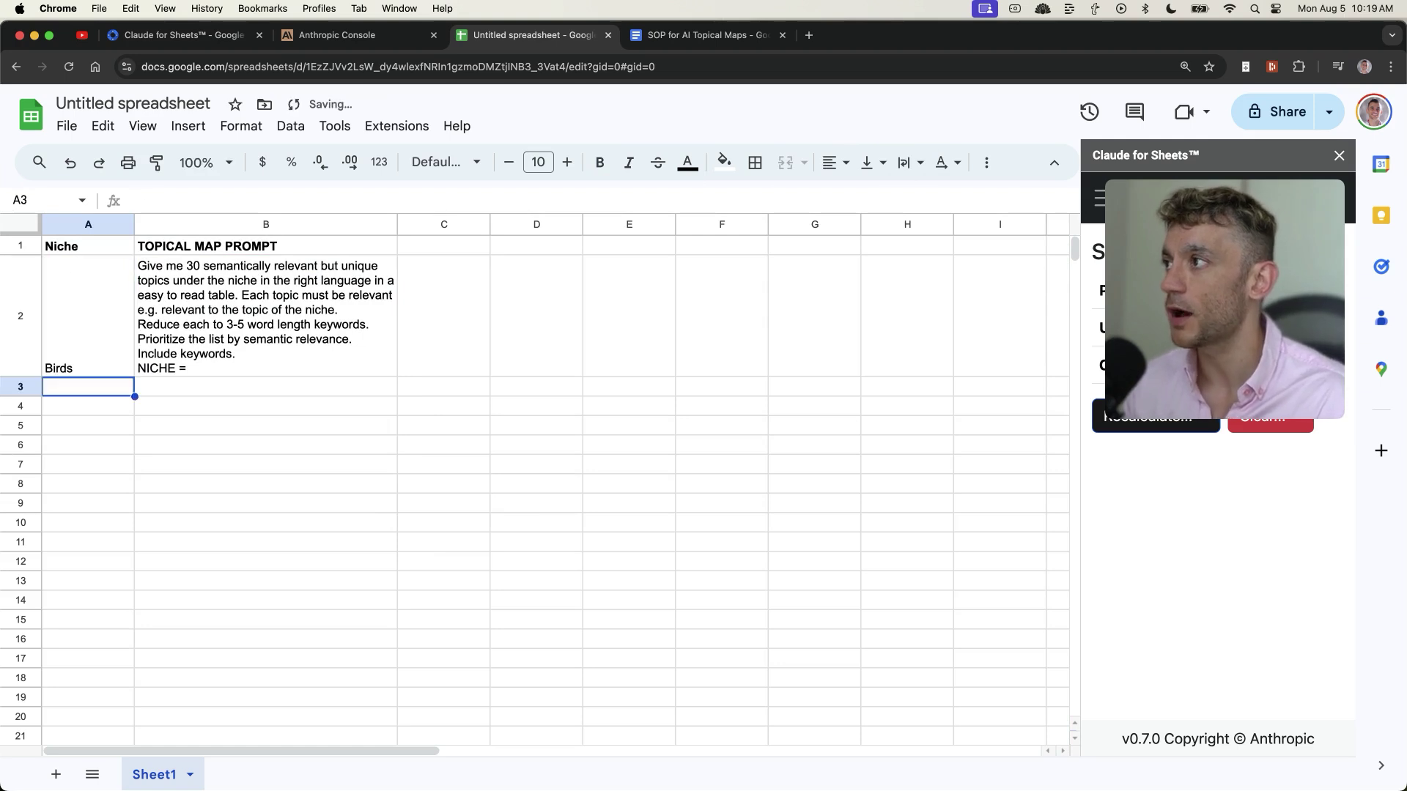
# Convert the prompt in B2 into a formula that starts with =A2& and encloses the prompt text in quotation marks
pyautogui.press('Up')
pyautogui.press('Right')
pyautogui.press('Up')
pyautogui.press('Down')
pyautogui.press('Left')
pyautogui.press('Right')
pyautogui.press('Return')
pyautogui.press('super+Up')
pyautogui.write('=')
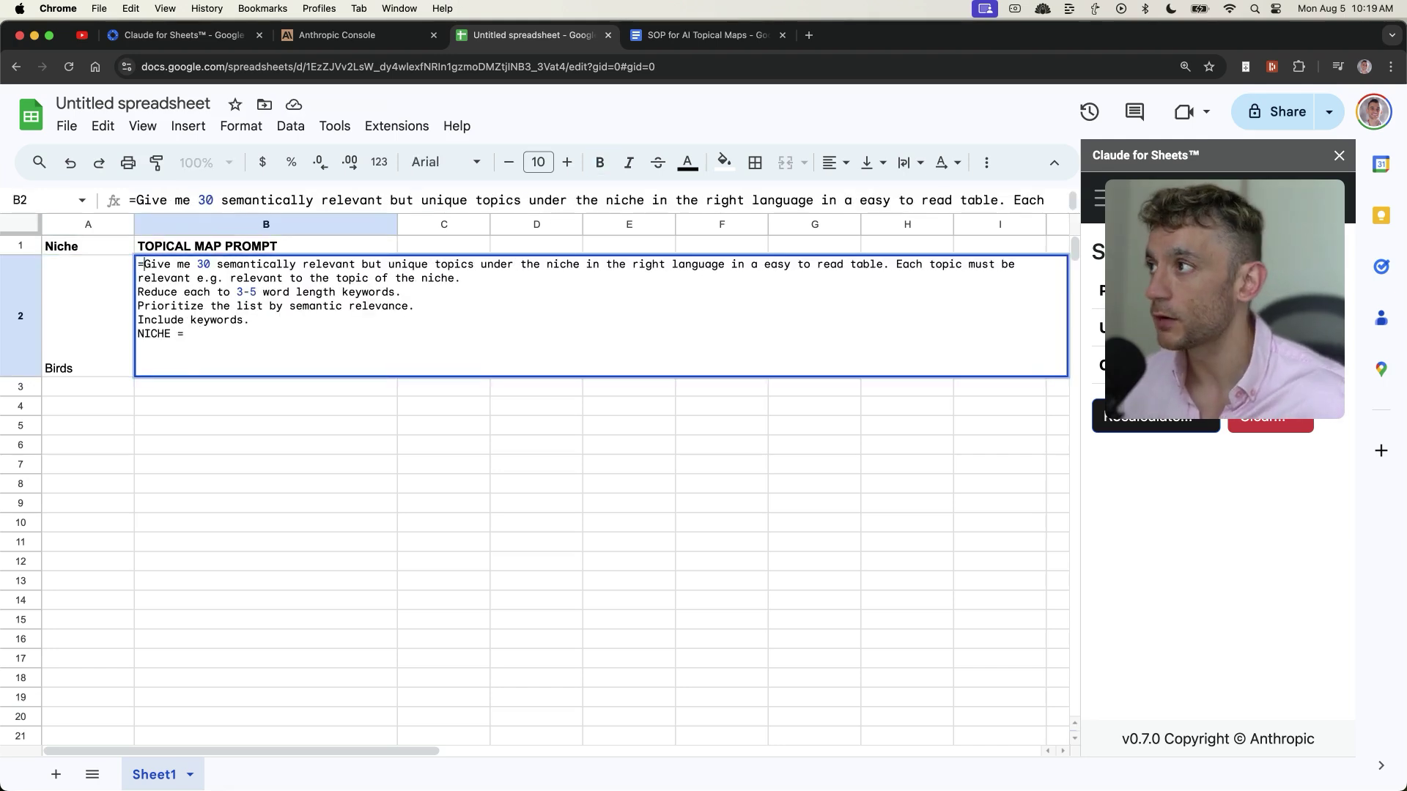
pyautogui.click(103, 328)
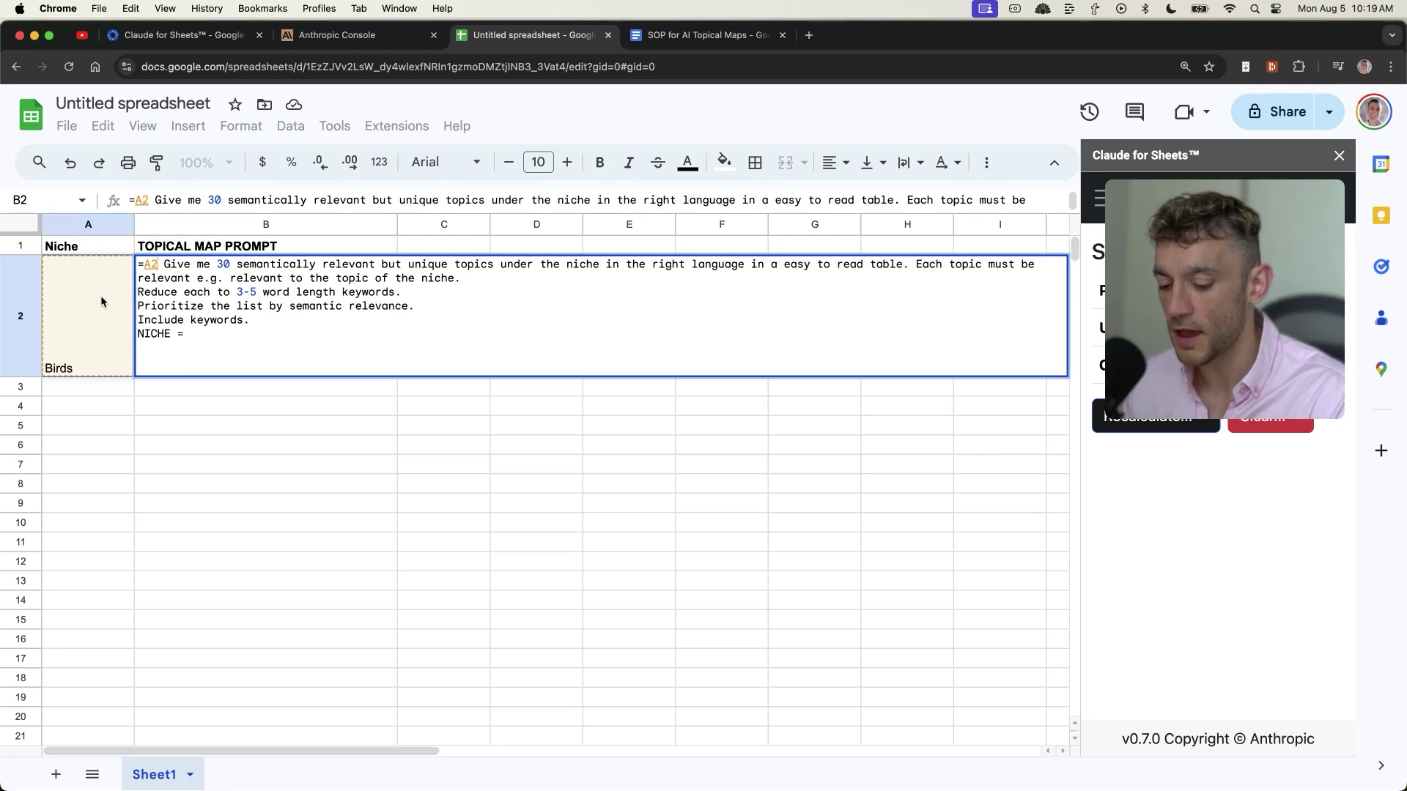
pyautogui.write('&"')
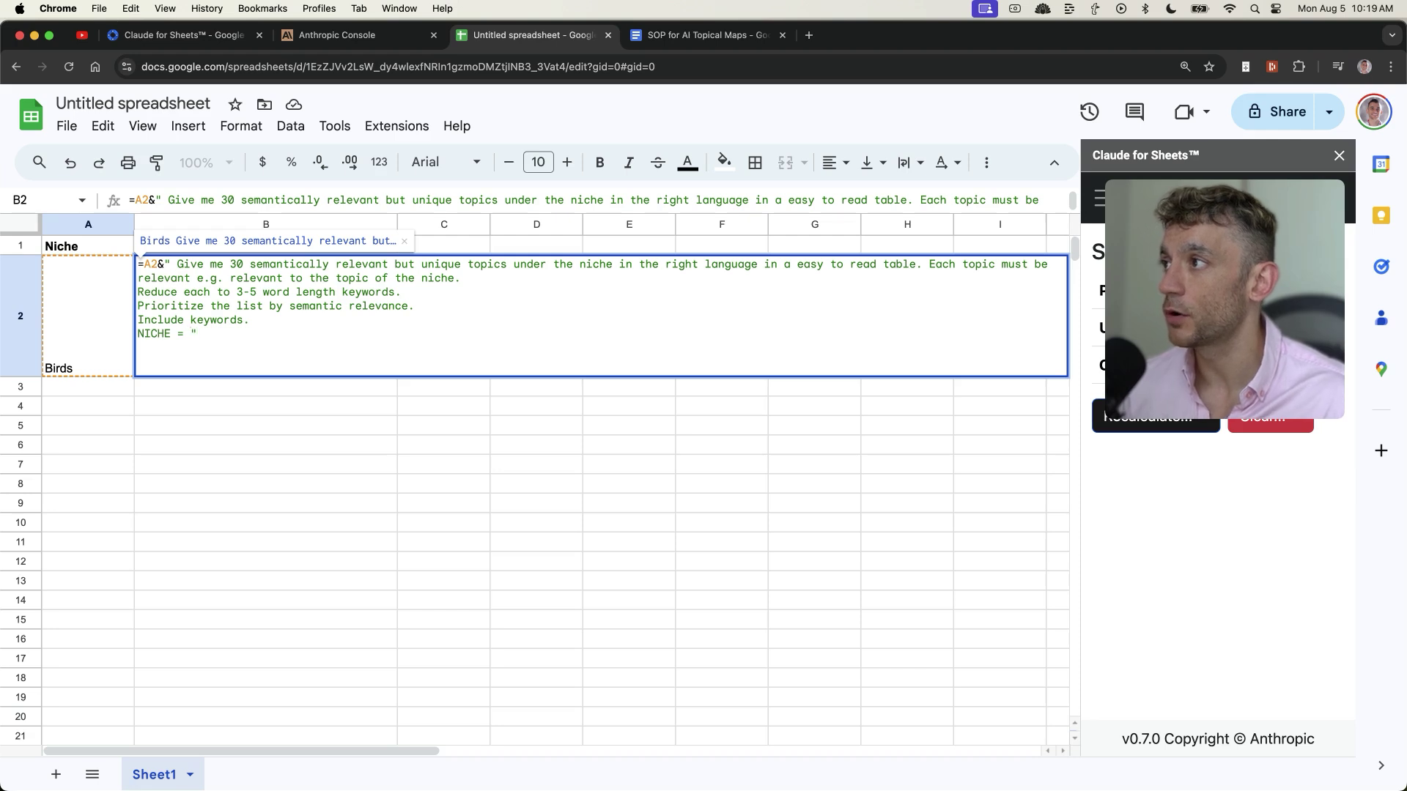
# Move the niche reference in the B2 formula by removing A2& from its start and appending &A2 after the quoted "NICHE = " text
pyautogui.click(163, 264)
pyautogui.press('BackSpace')
pyautogui.press('BackSpace')
pyautogui.press('BackSpace')
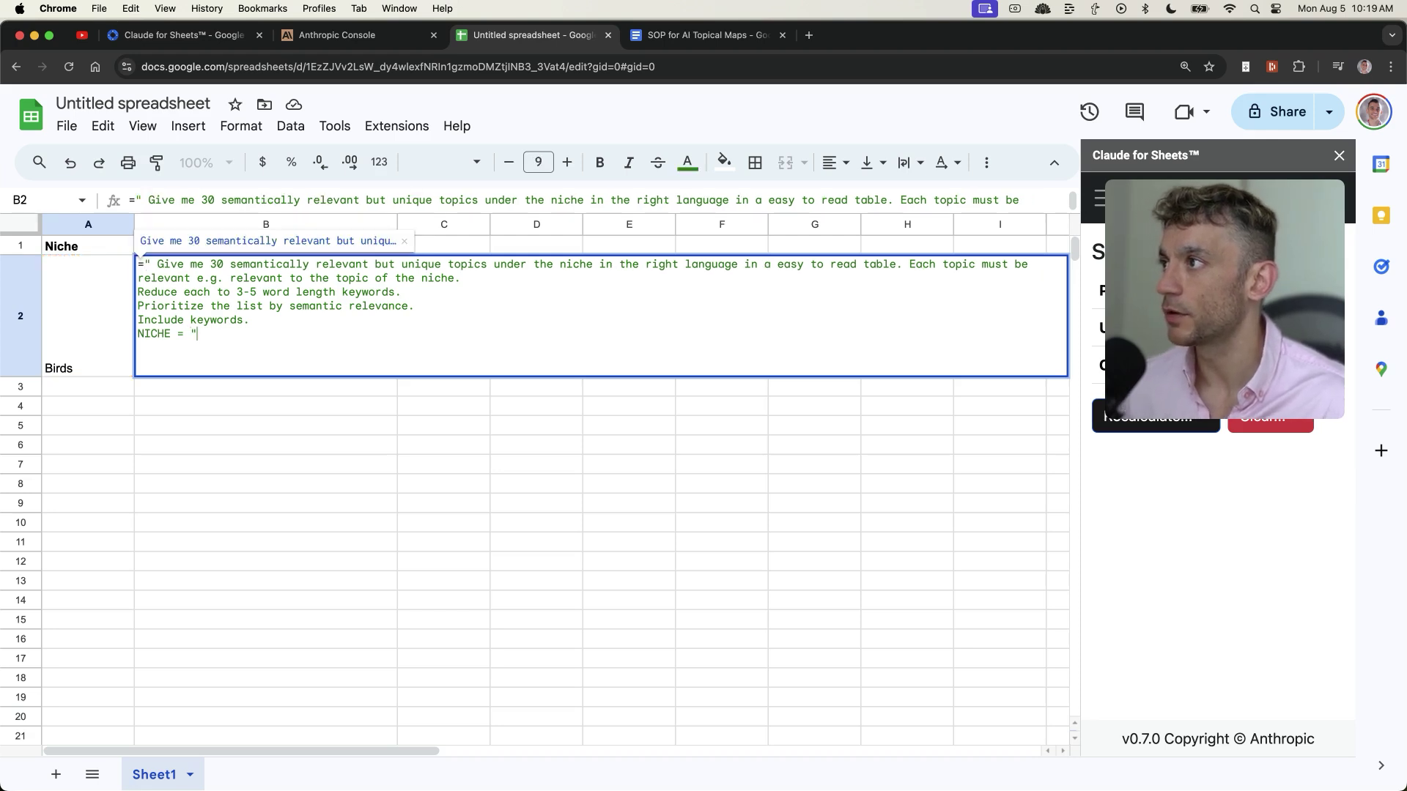
pyautogui.write('&')
pyautogui.click(80, 300)
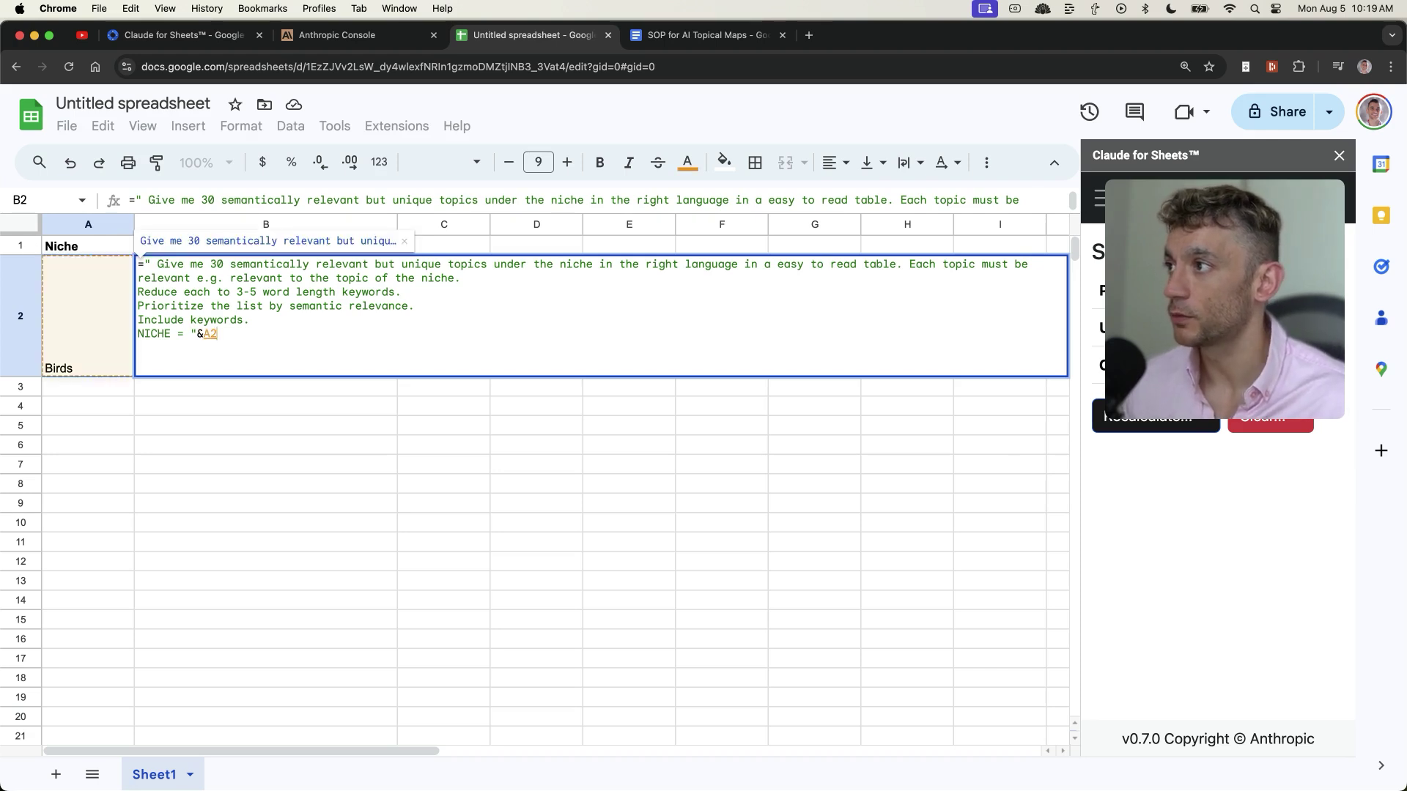
# Lock the column of the niche reference in the B2 formula as $A2 and commit the formula
pyautogui.click(203, 326)
pyautogui.click(204, 334)
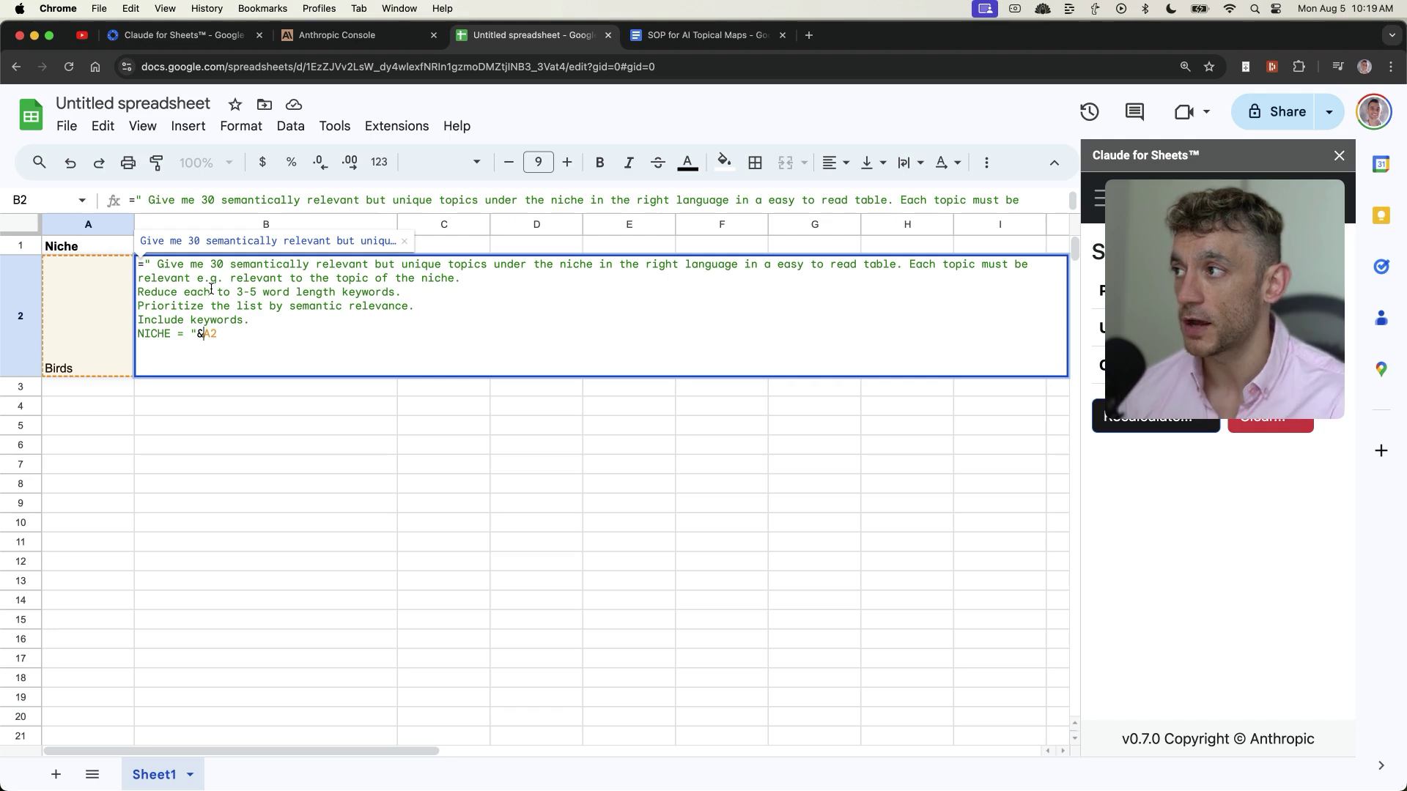
pyautogui.write('$')
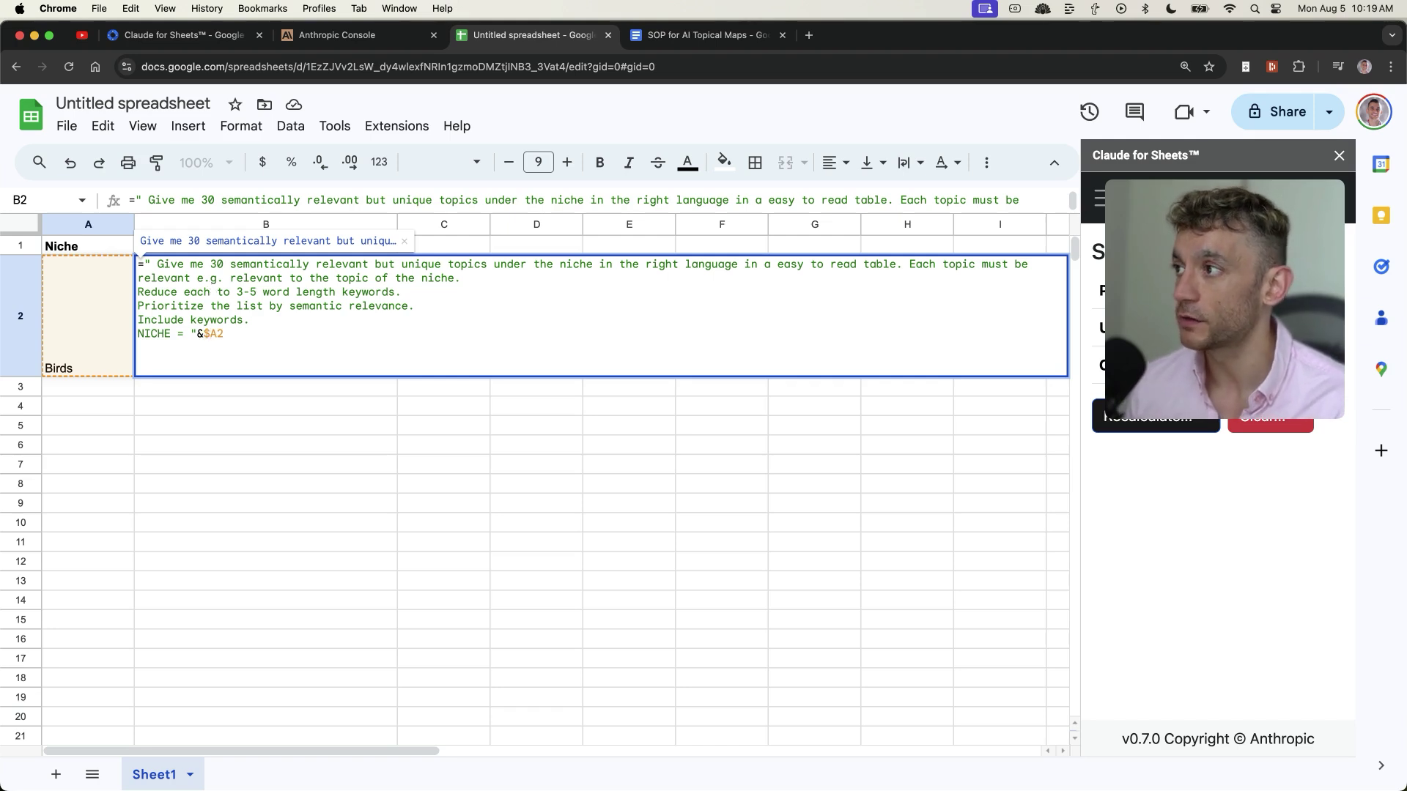
pyautogui.click(213, 331)
pyautogui.moveTo(214, 332); pyautogui.dragTo(203, 332)
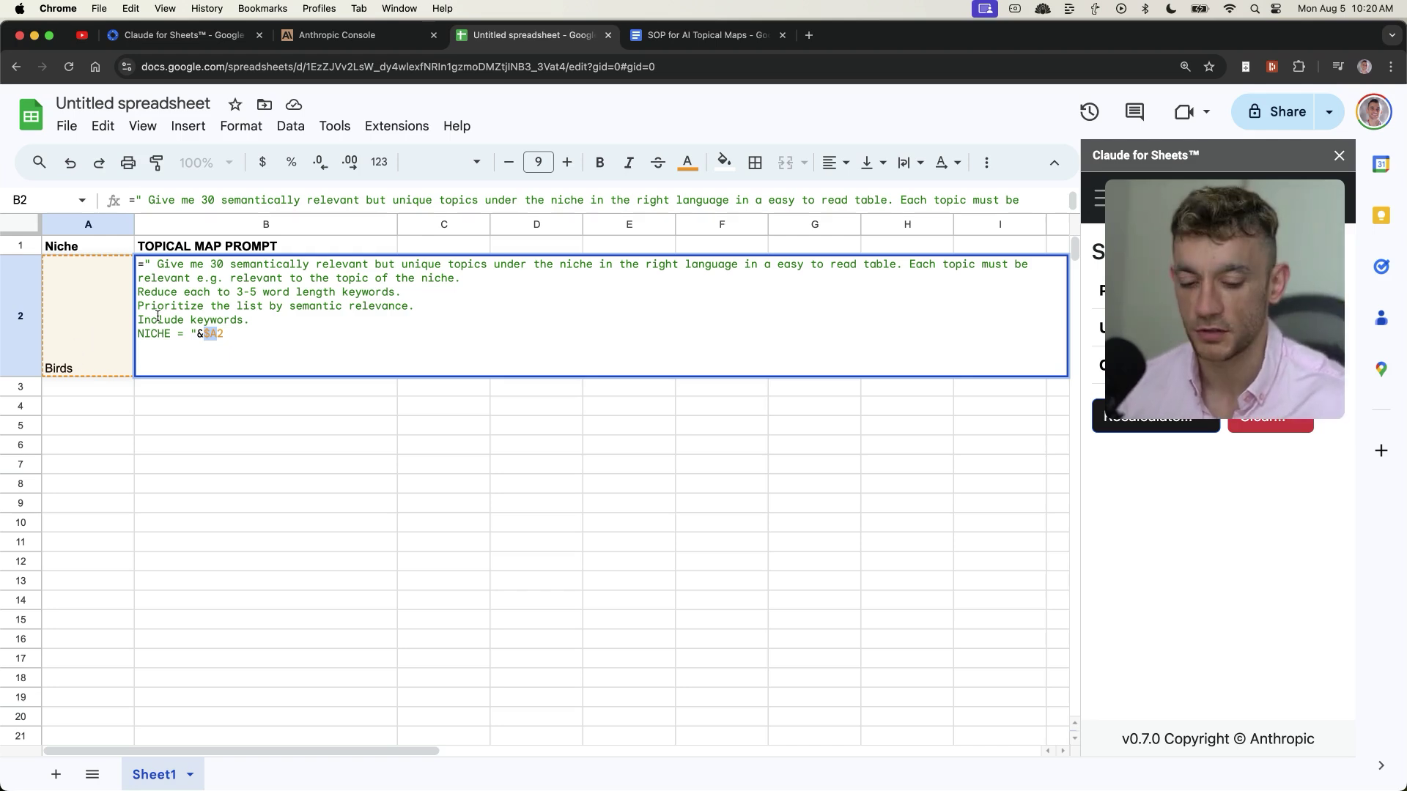
pyautogui.press('Return')
# Fill the prompt formula down column B with the suggested autofill and clear the copies from B3:B12
pyautogui.click(213, 327)
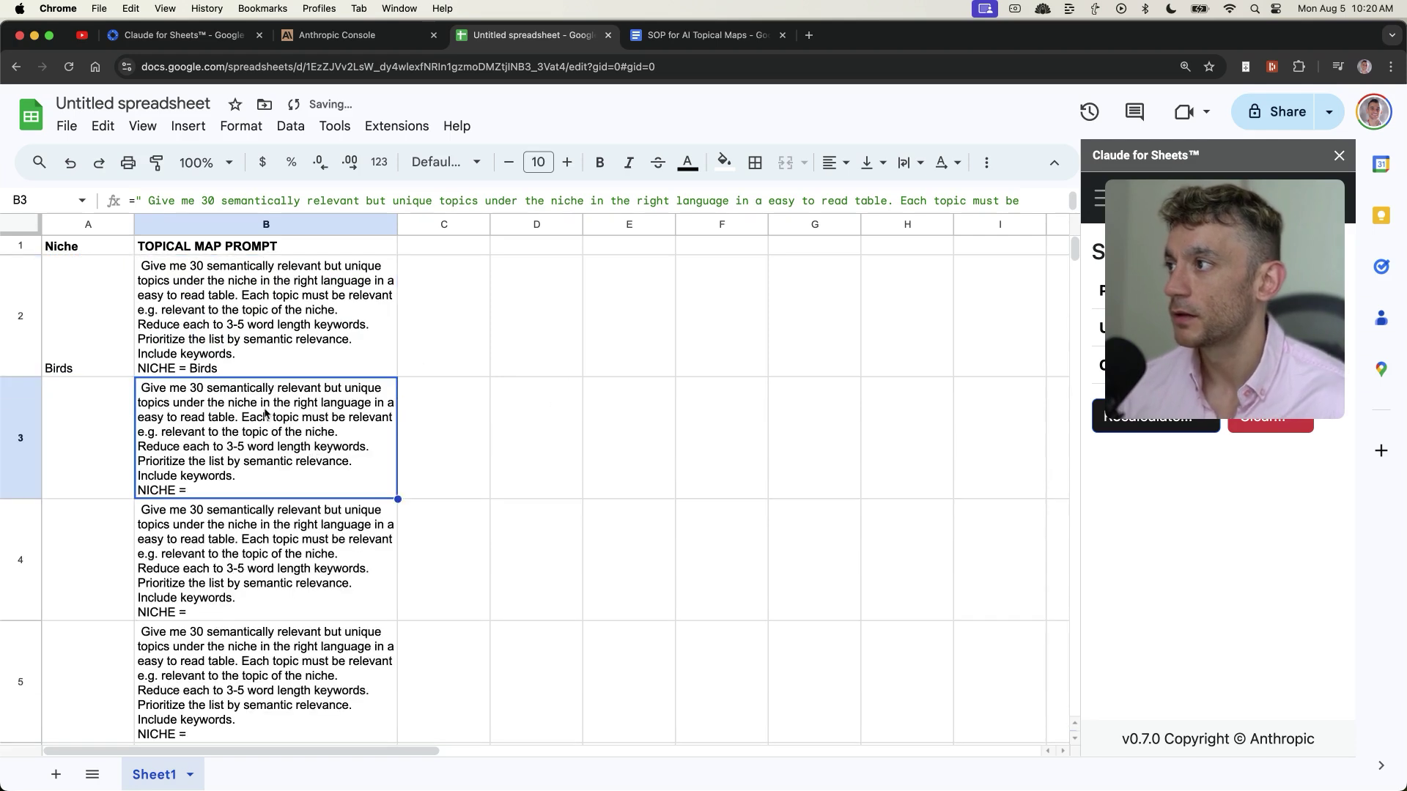
pyautogui.click(124, 425)
pyautogui.click(89, 417)
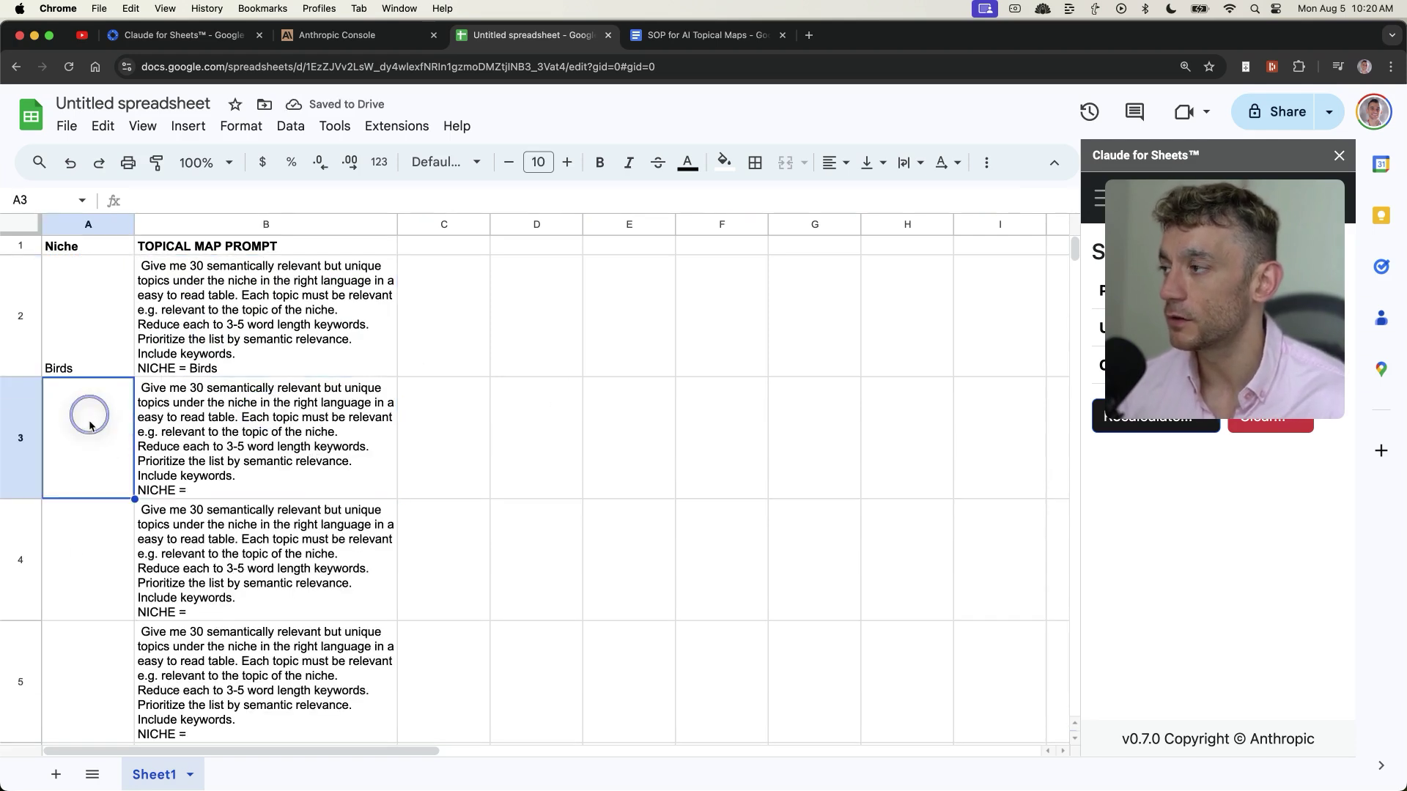
pyautogui.click(73, 554)
pyautogui.click(59, 684)
pyautogui.click(249, 420)
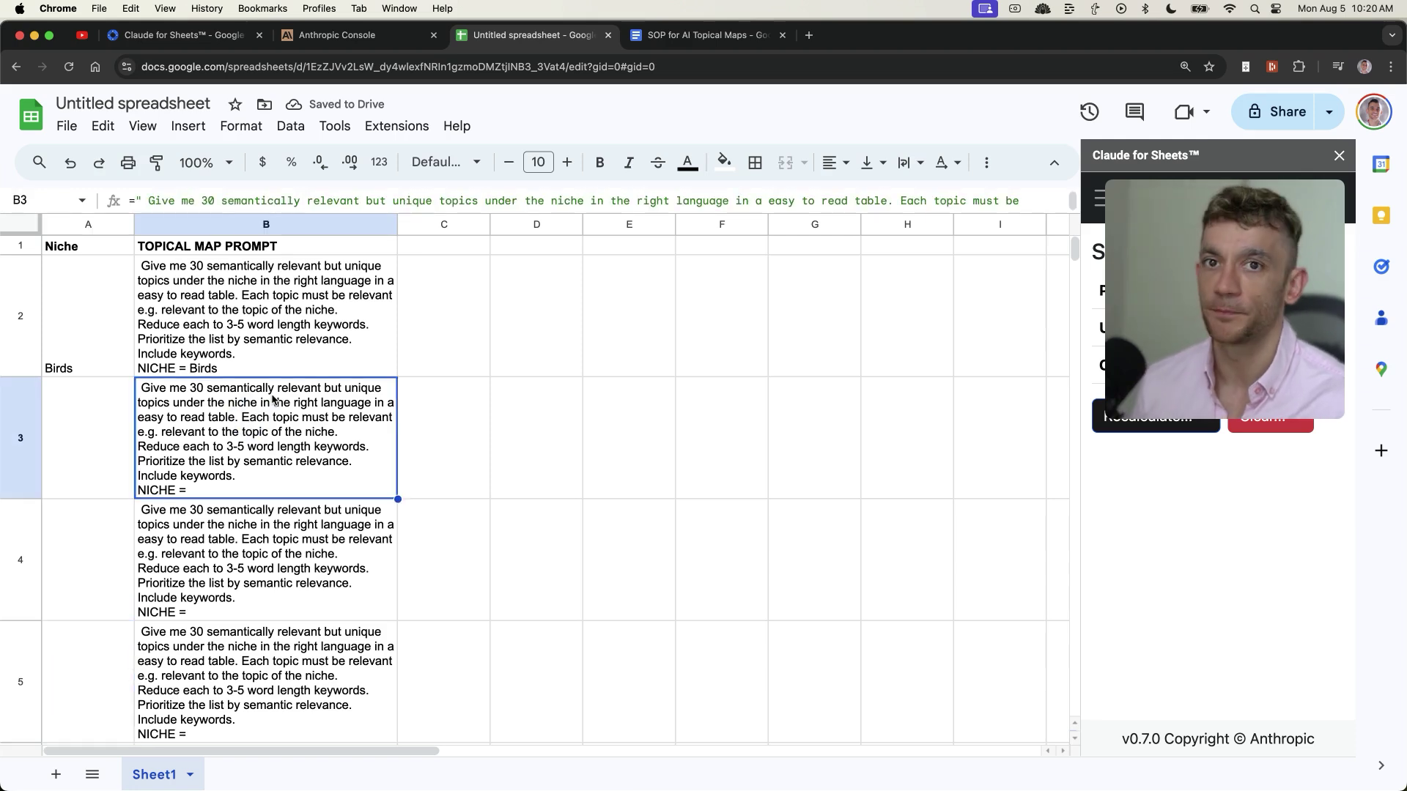
pyautogui.press('super+shift+Down')
pyautogui.press('BackSpace')
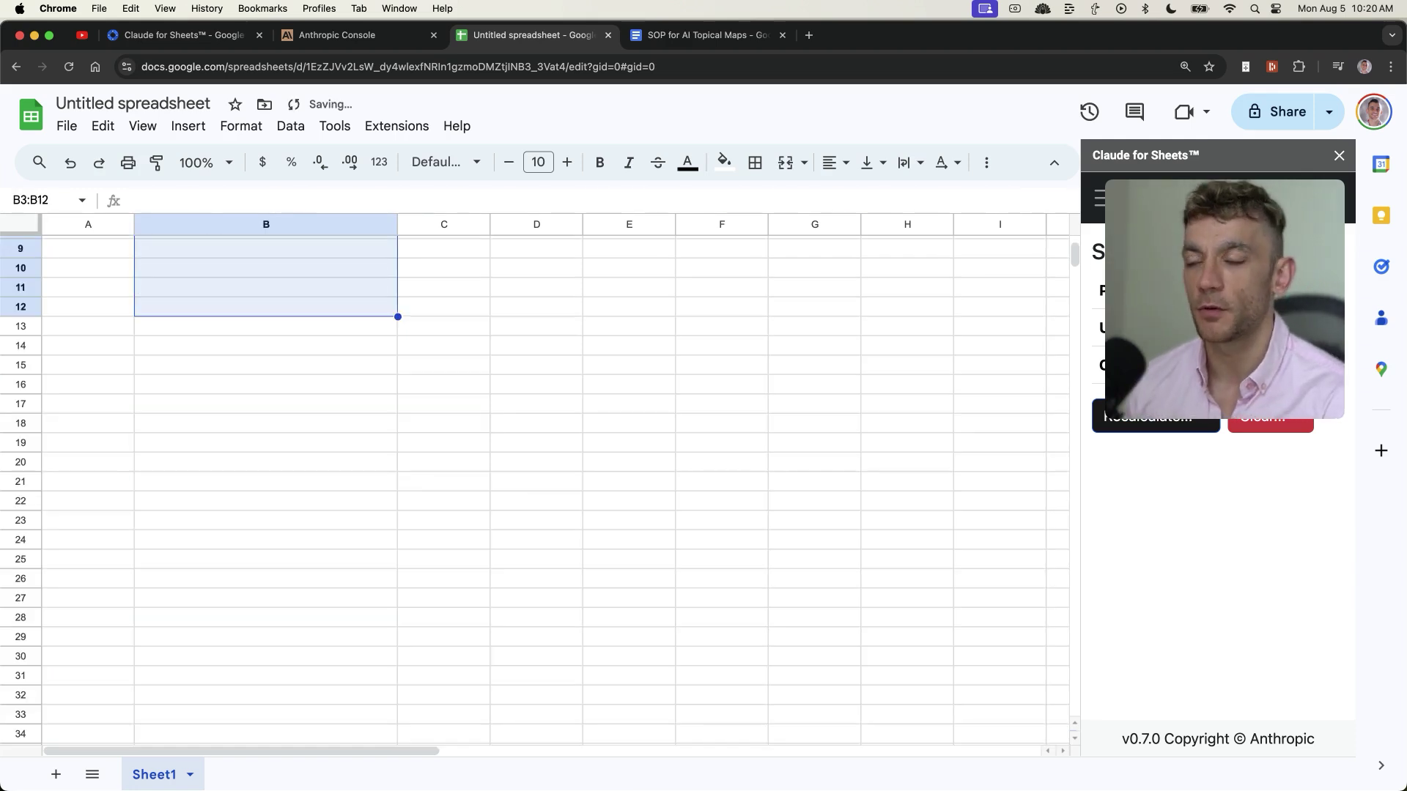
pyautogui.press('Up')
pyautogui.press('Up')
pyautogui.press('Down')
pyautogui.press('Left')
pyautogui.press('Up')
pyautogui.press('Right')
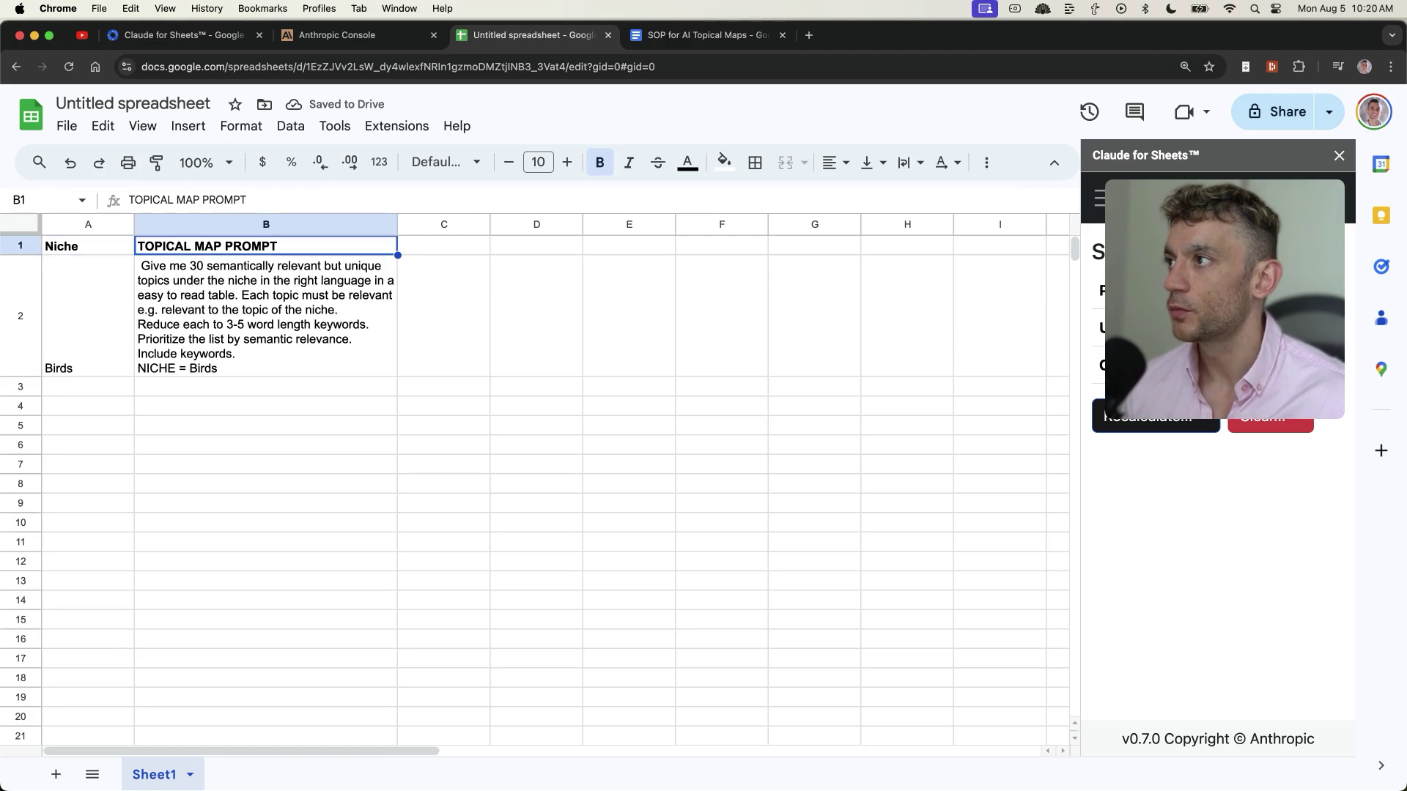
pyautogui.click(88, 224)
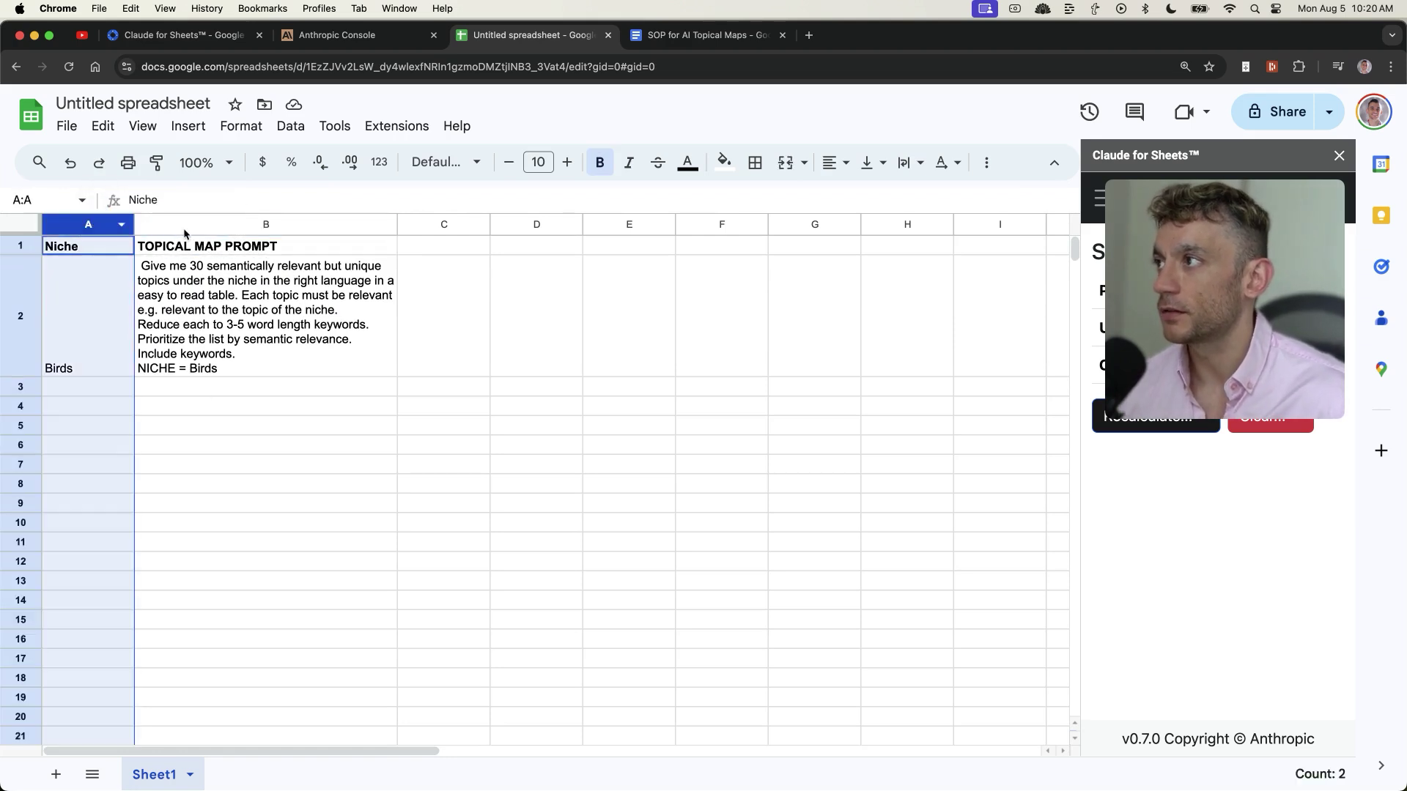
pyautogui.click(185, 226)
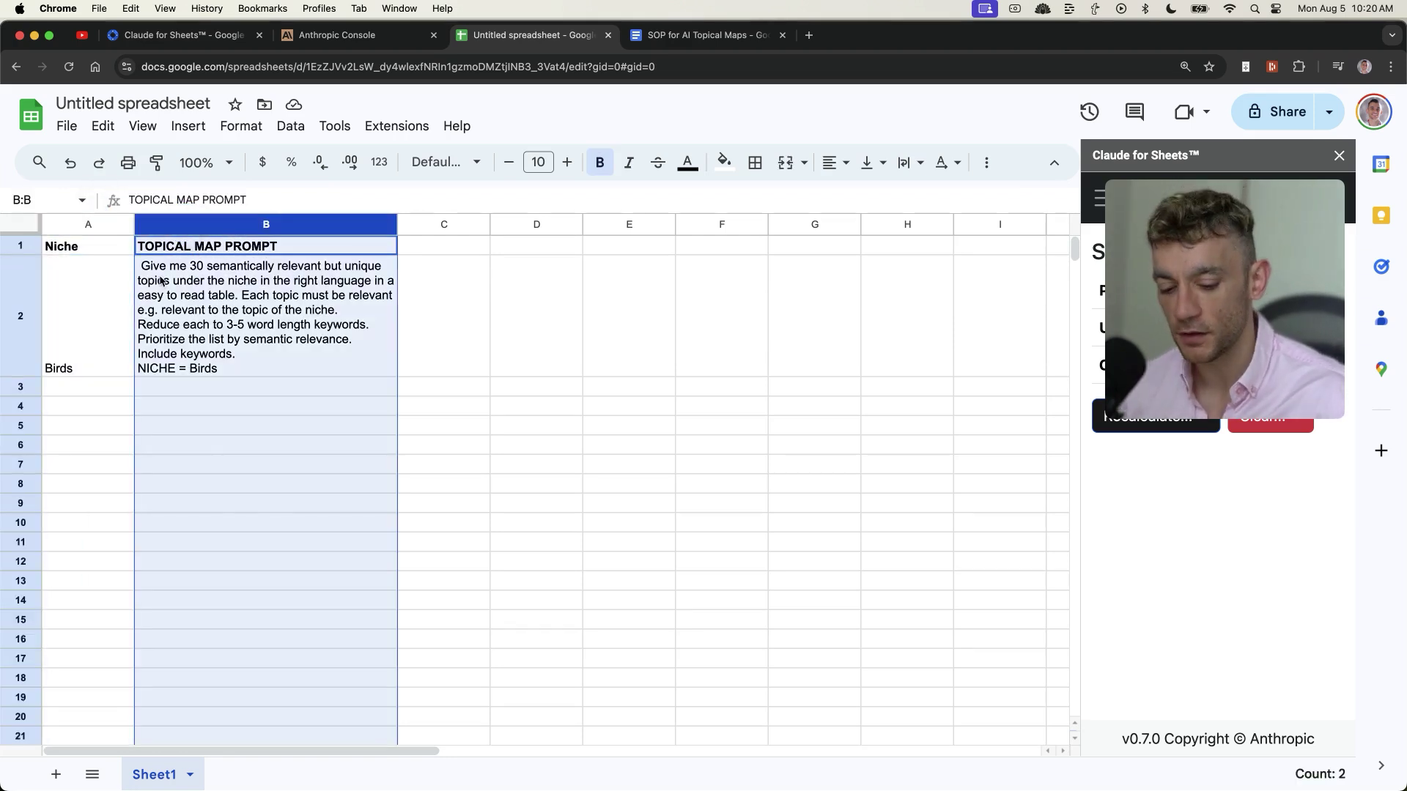
# Enlarge the page view and close the Claude for Sheets sidebar
pyautogui.press('super+equal')
pyautogui.press('super+equal')
pyautogui.press('super+equal')
pyautogui.click(1289, 203)
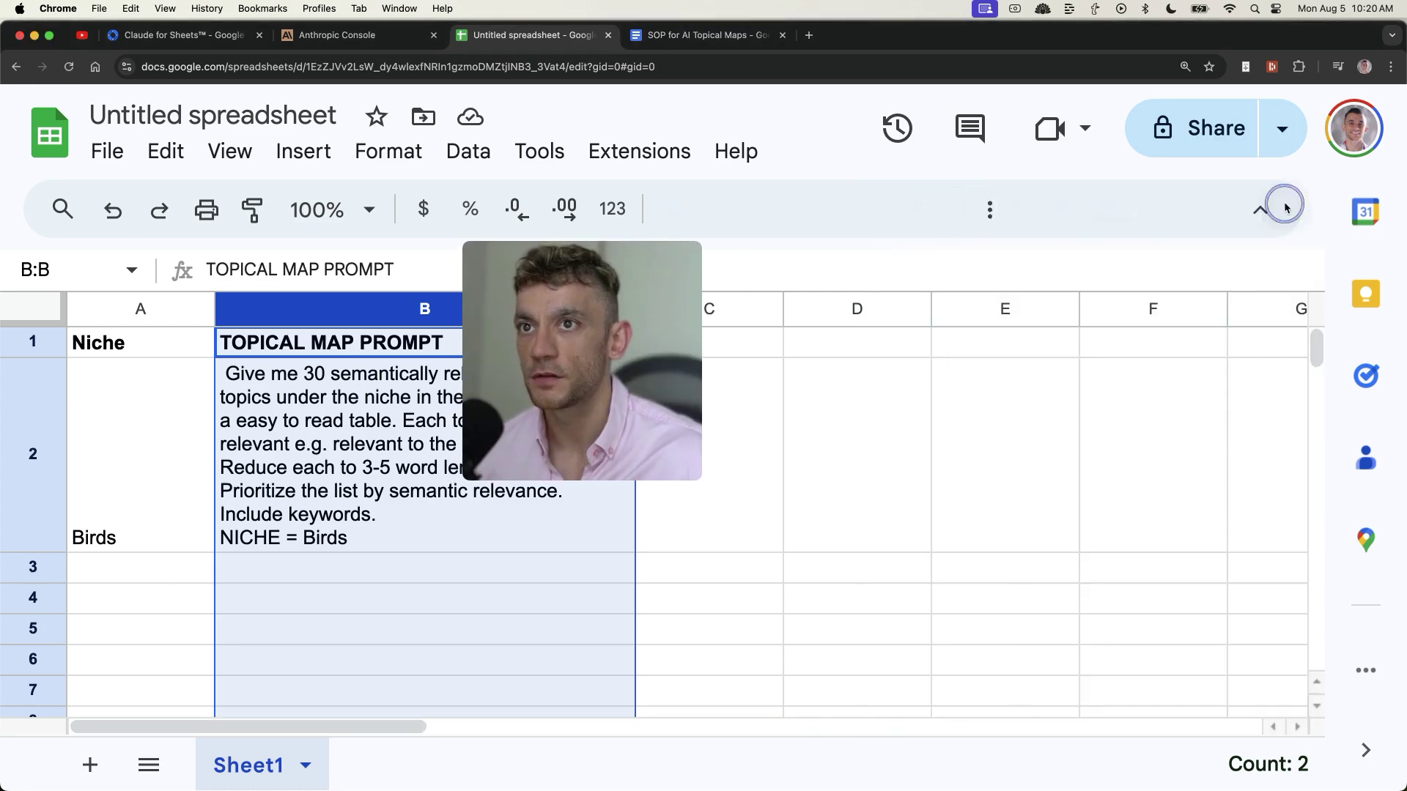
pyautogui.moveTo(581, 361); pyautogui.dragTo(184, 637)
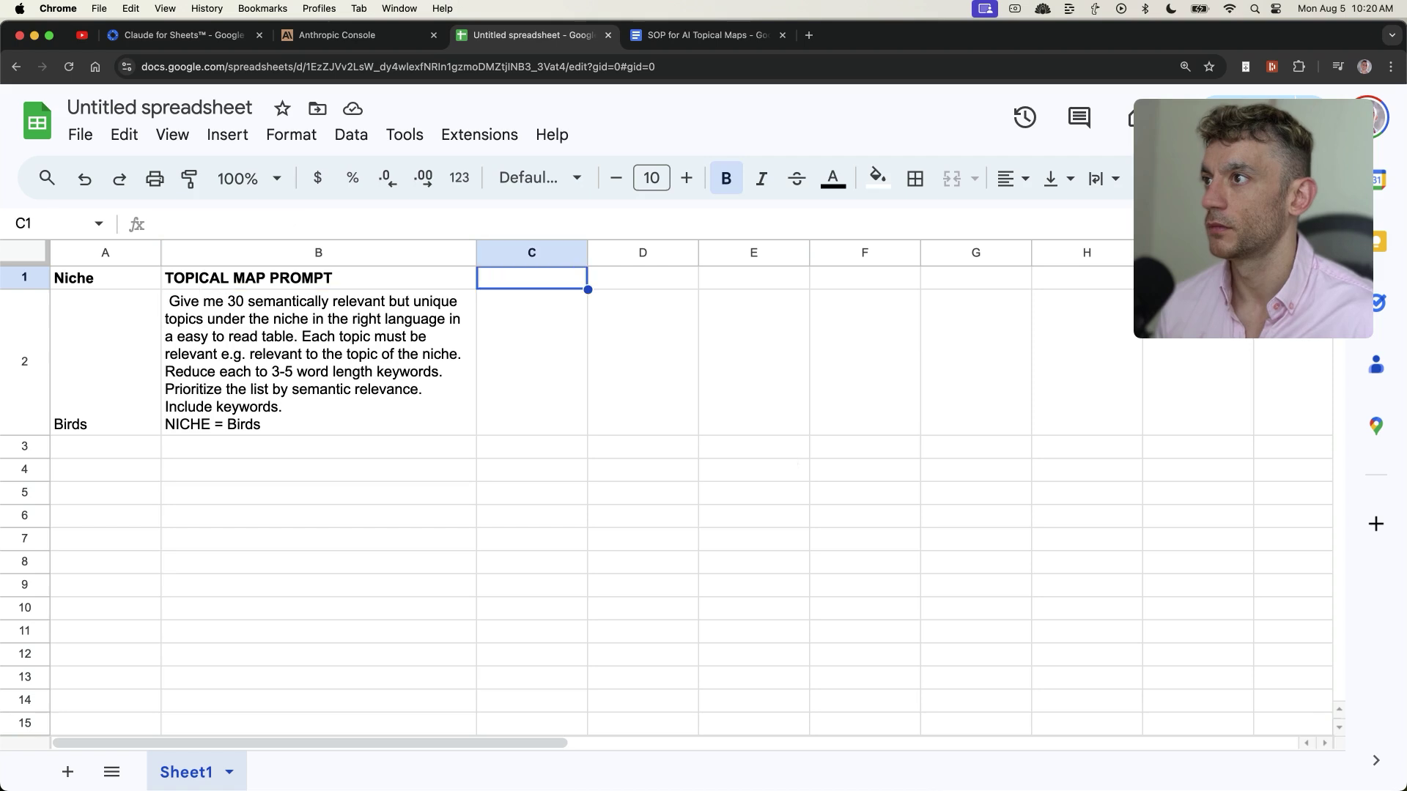
# Enter the heading "30 Topics" in C1
pyautogui.write('30 Topics')
pyautogui.press('Return')
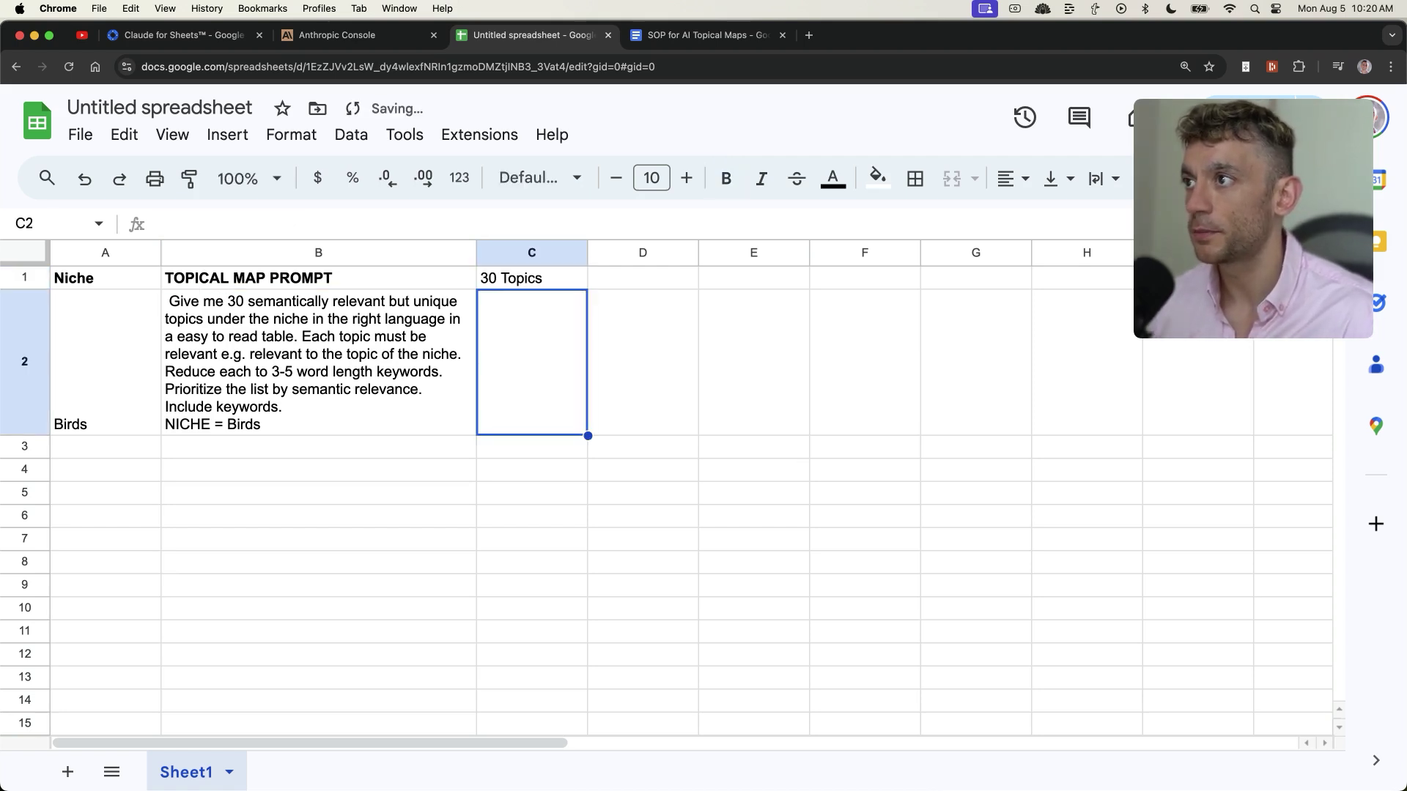
# Enter the formula =claude(B2) in C2 to generate the topics from the prompt
pyautogui.click(570, 362)
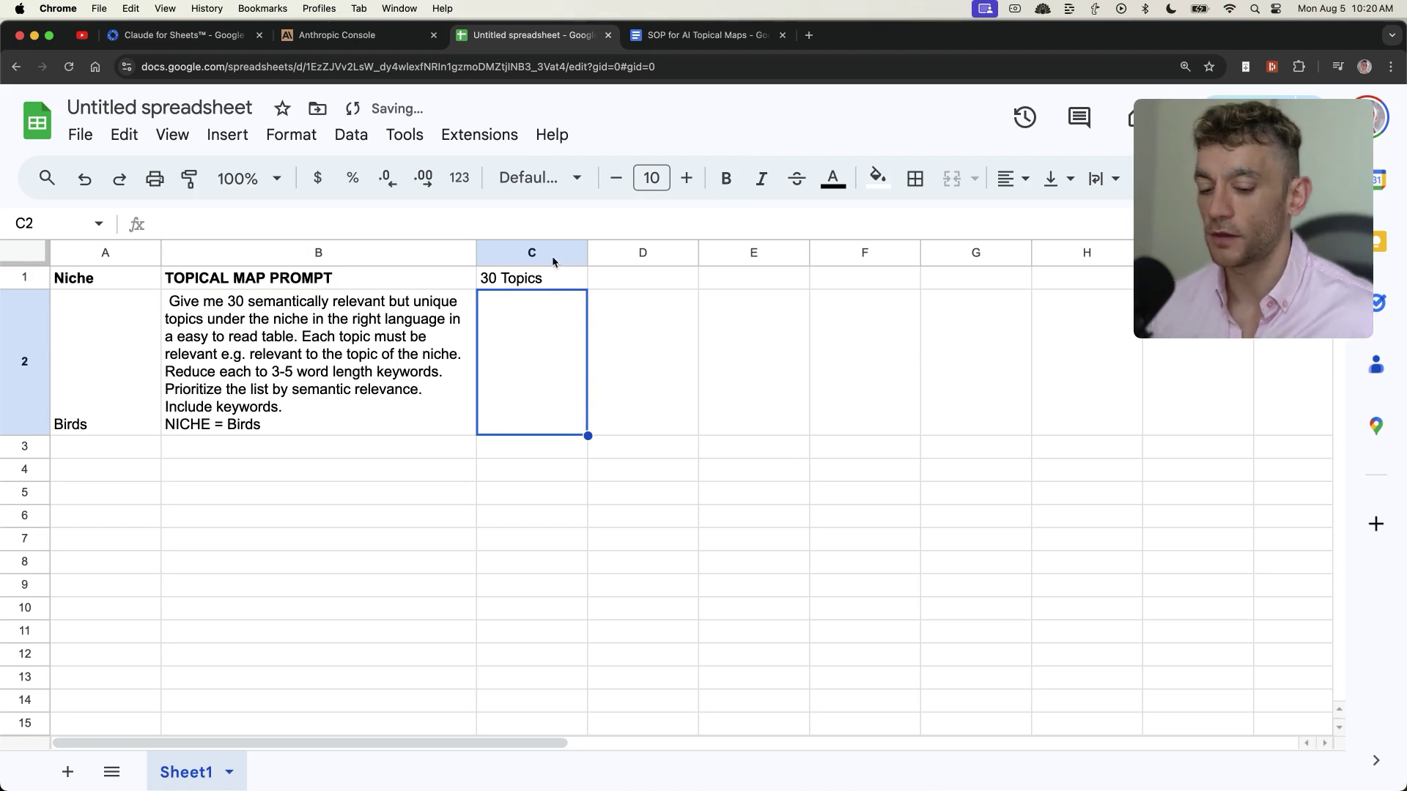
pyautogui.write('=')
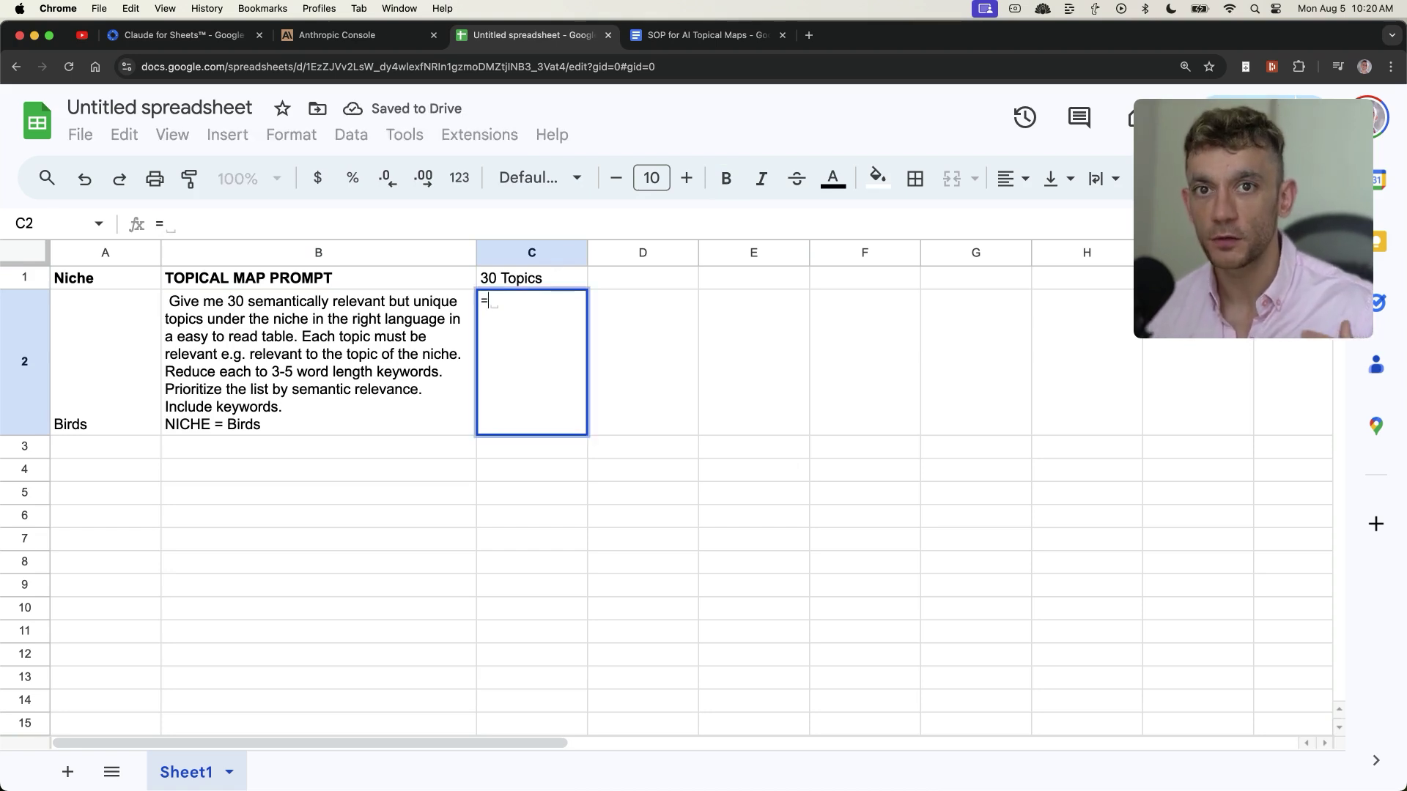
pyautogui.write('clau')
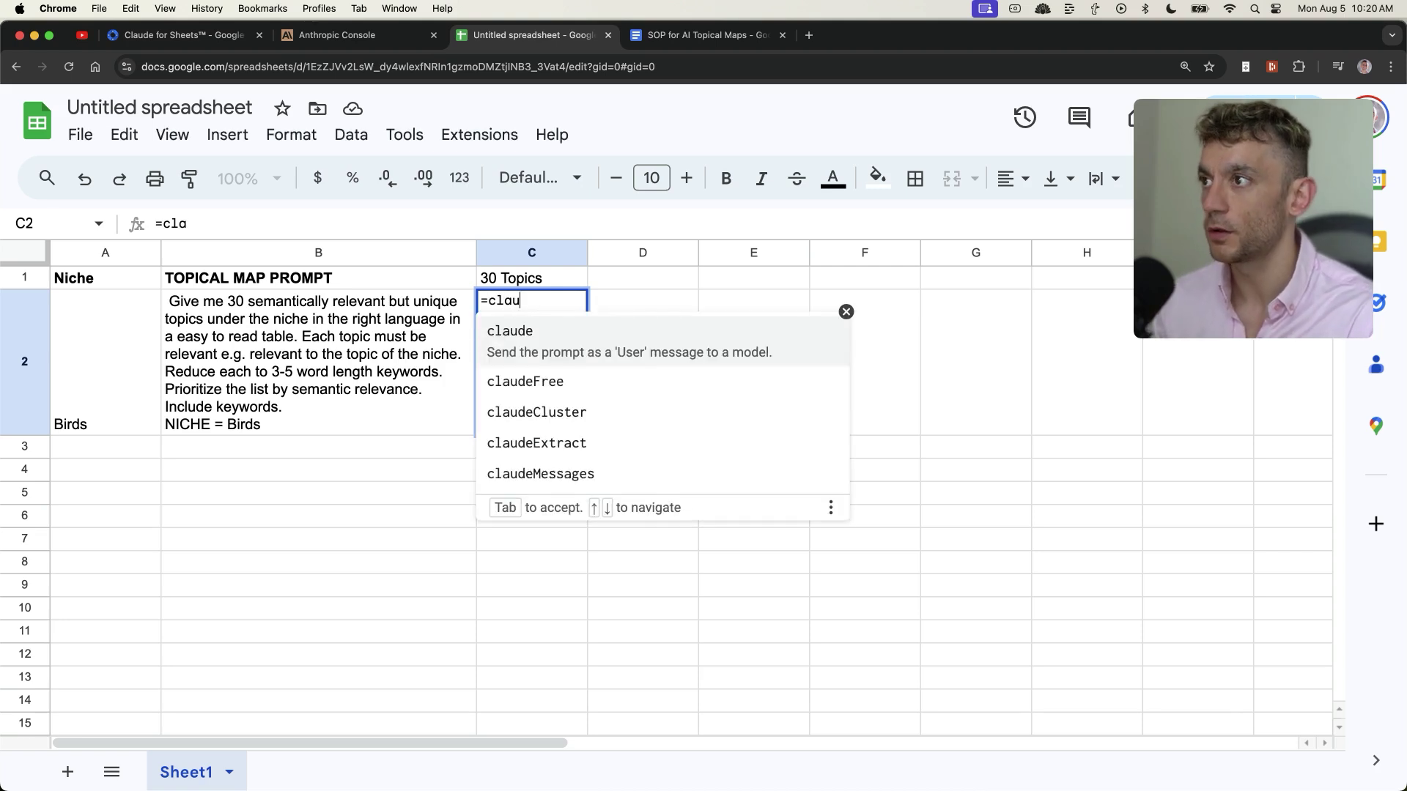
pyautogui.write('de(')
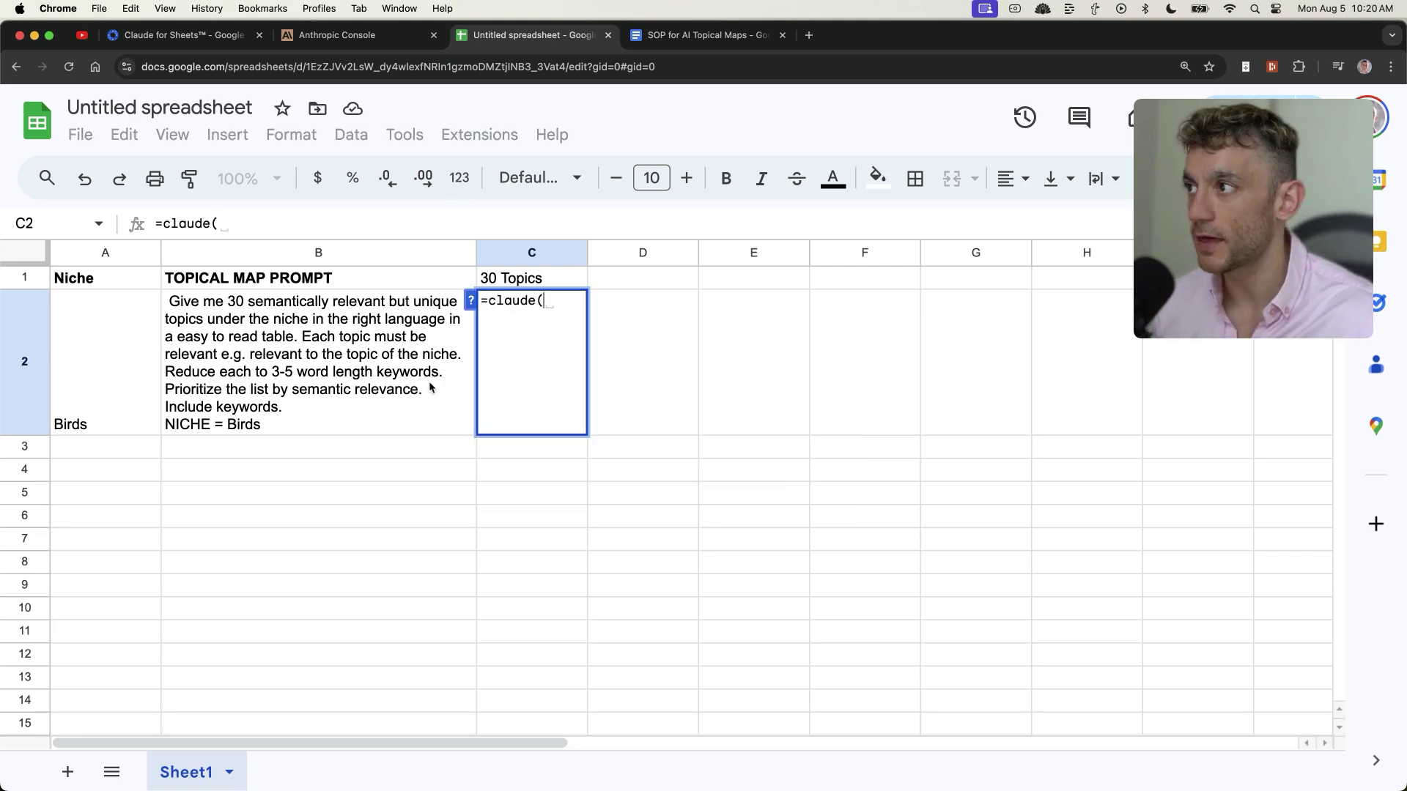
pyautogui.click(432, 417)
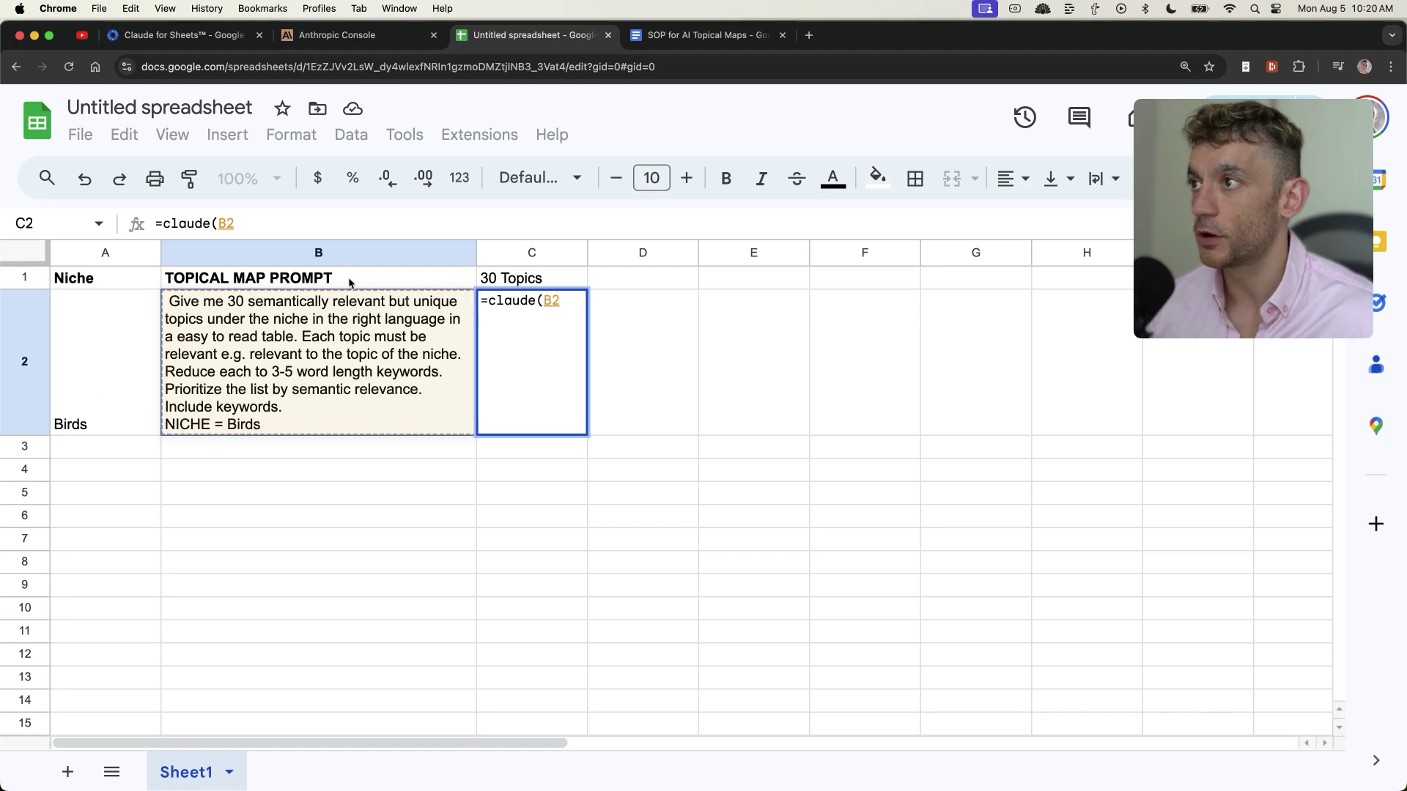
pyautogui.write(')')
pyautogui.press('Return')
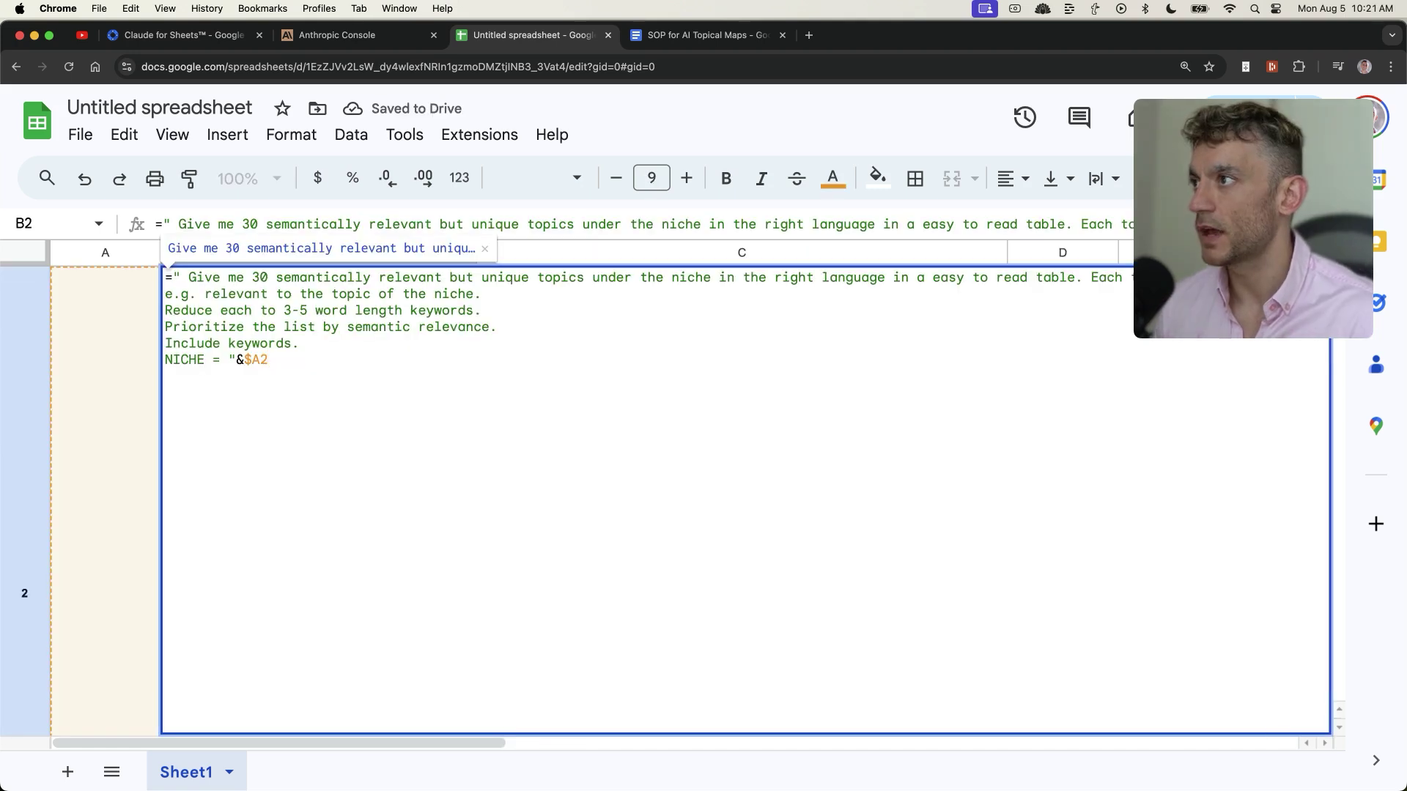
# Restyle the C1 heading as bold "30 TOPICS" to match B1 and select the generated topics in C2
pyautogui.click(196, 277)
pyautogui.press('Escape')
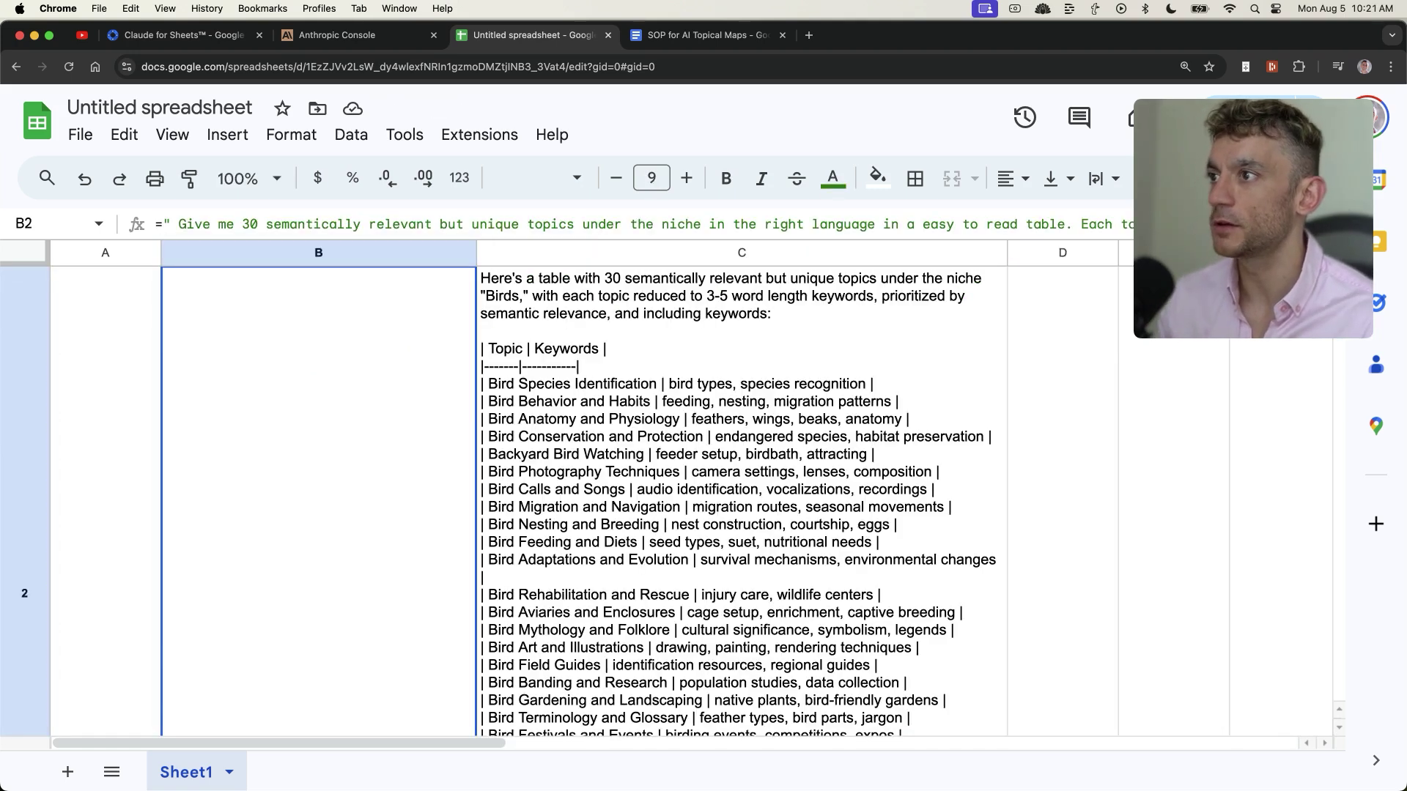
pyautogui.click(639, 452)
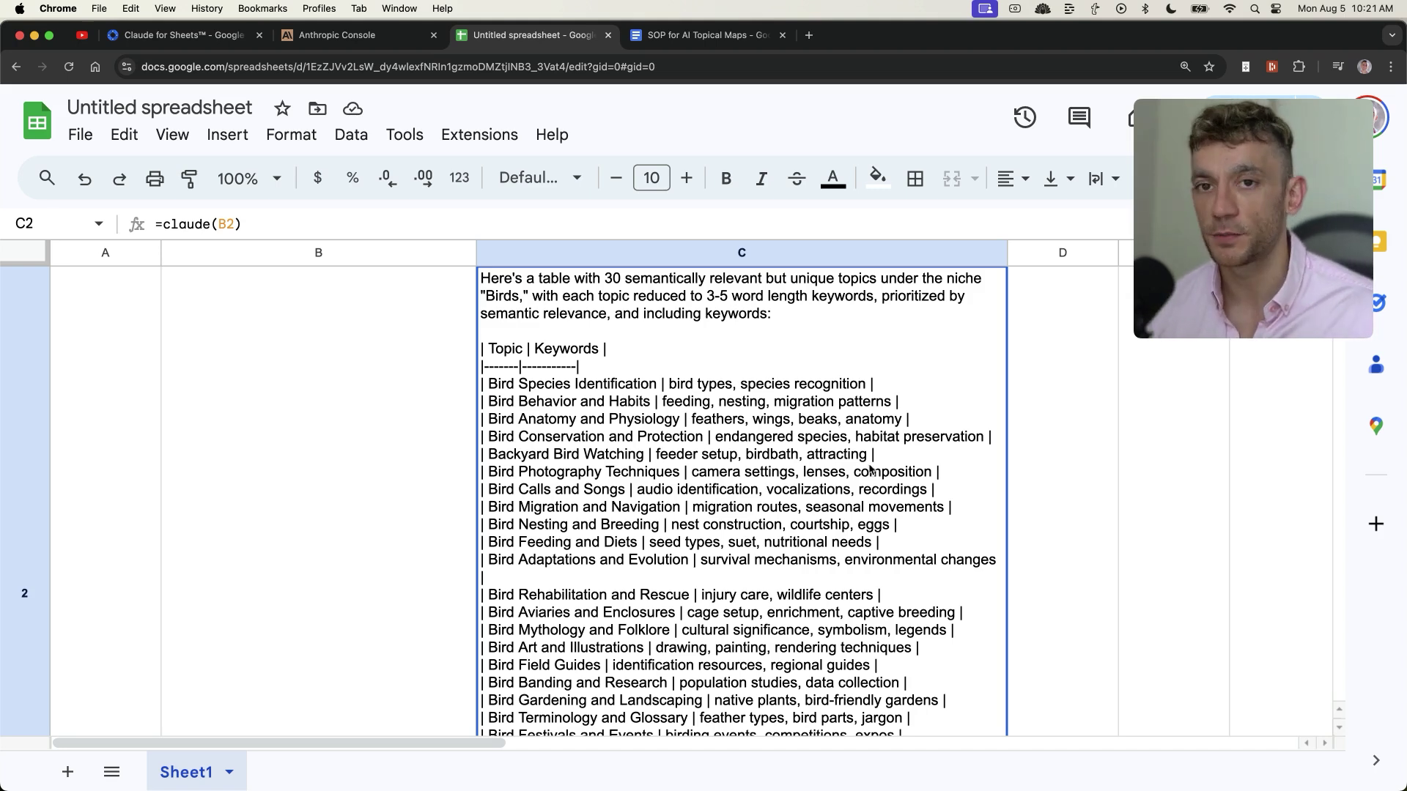
# Remove "in the right language in a easy to read table" from the B2 prompt and put each instruction on its own line
pyautogui.doubleClick(322, 554)
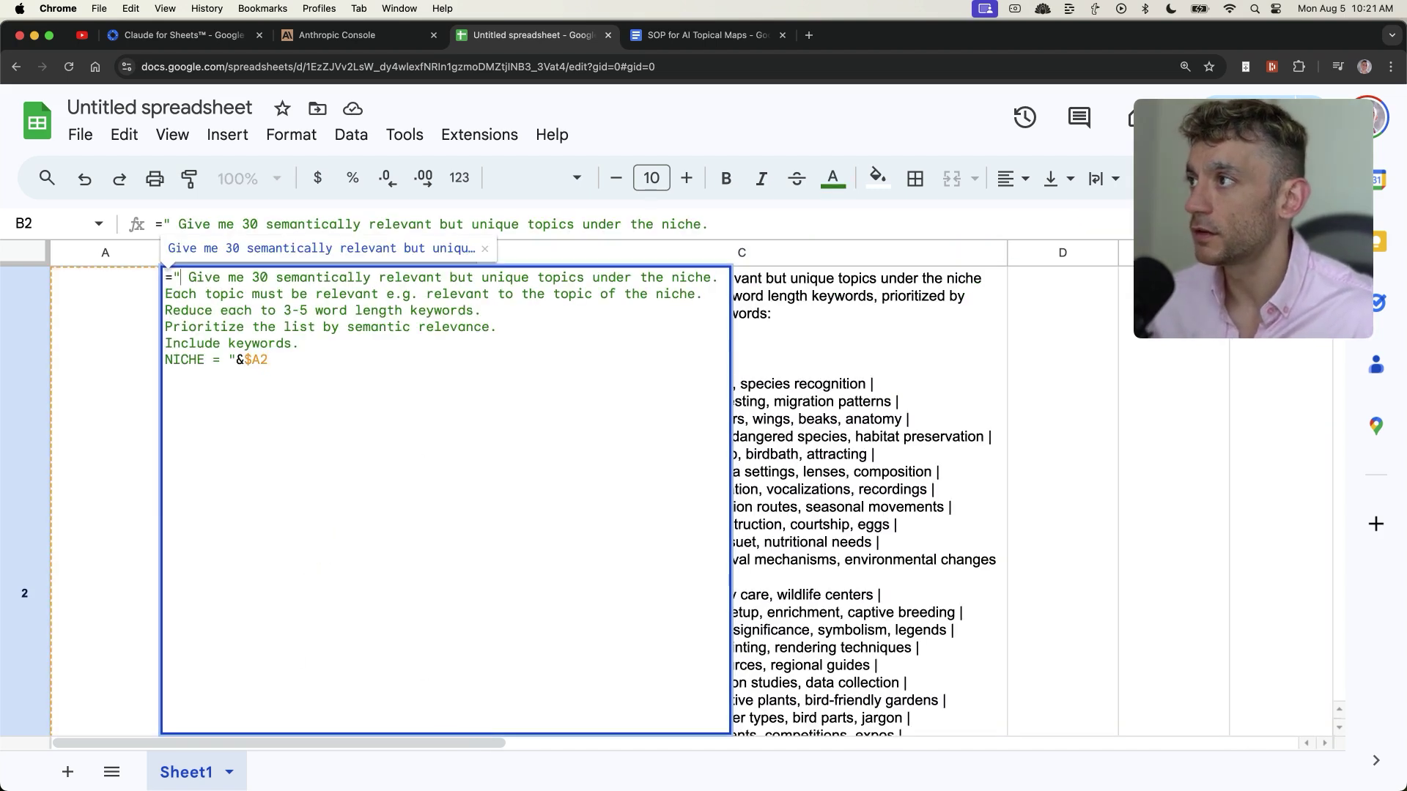
pyautogui.press('Return')
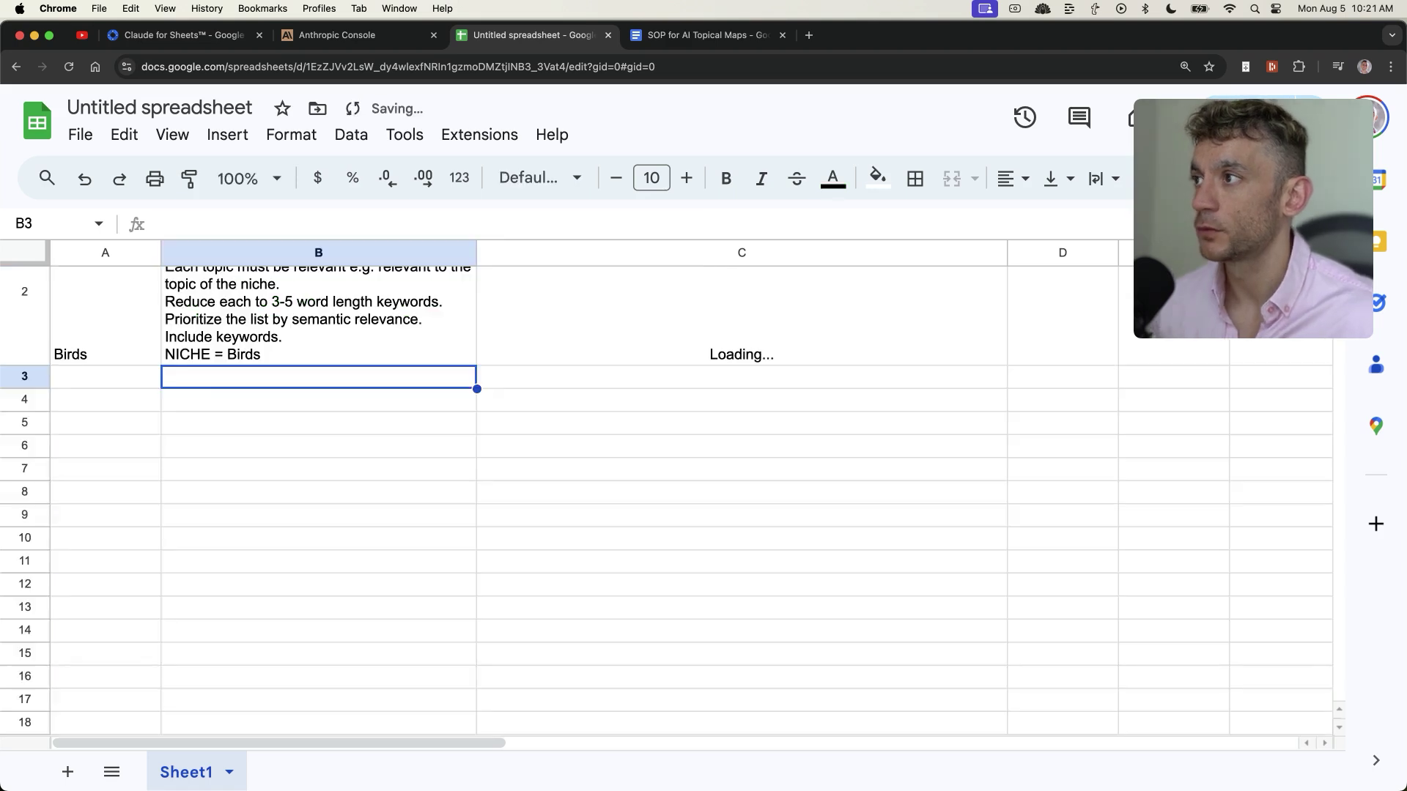
pyautogui.click(337, 350)
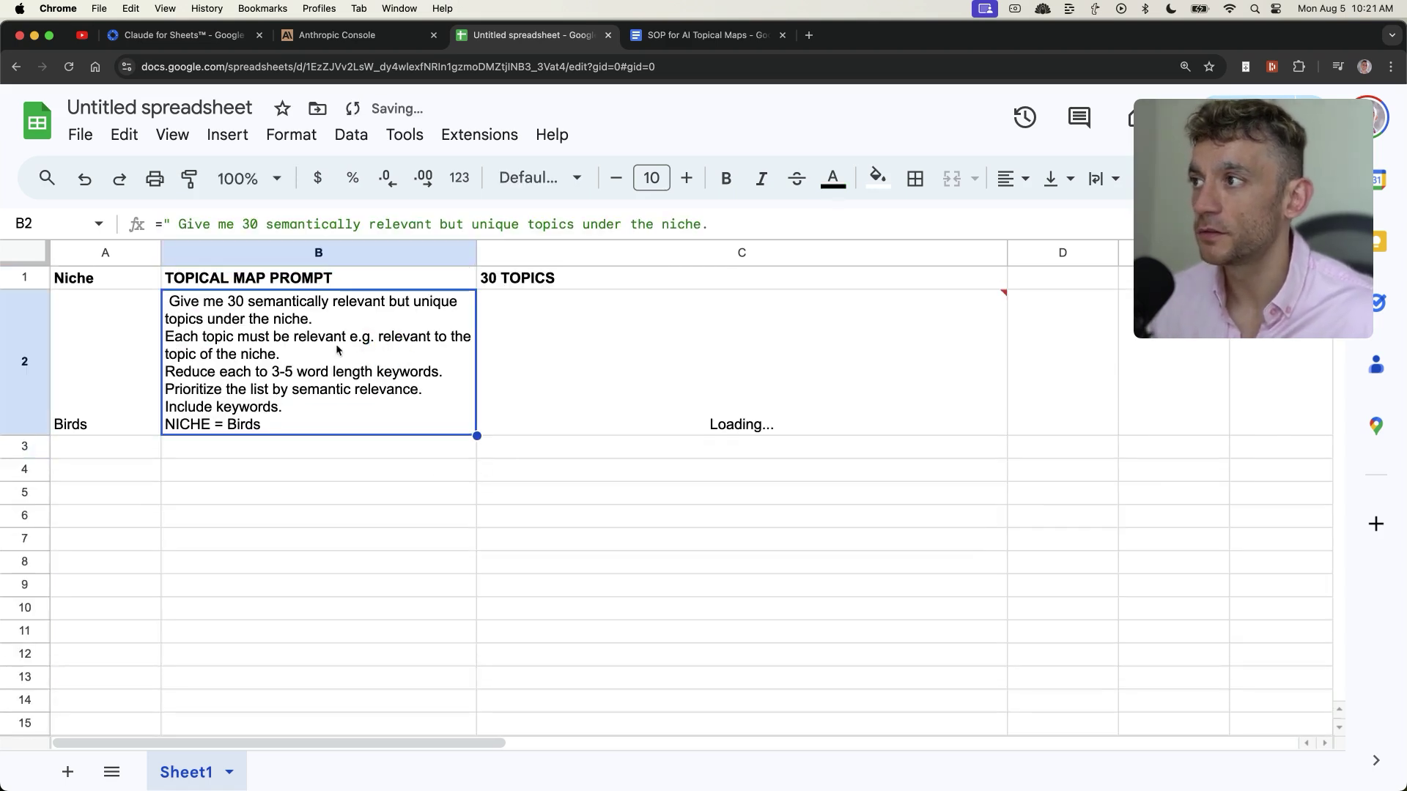
# Review the regenerated topic list in C2 from the introduction to the last topic
pyautogui.click(617, 337)
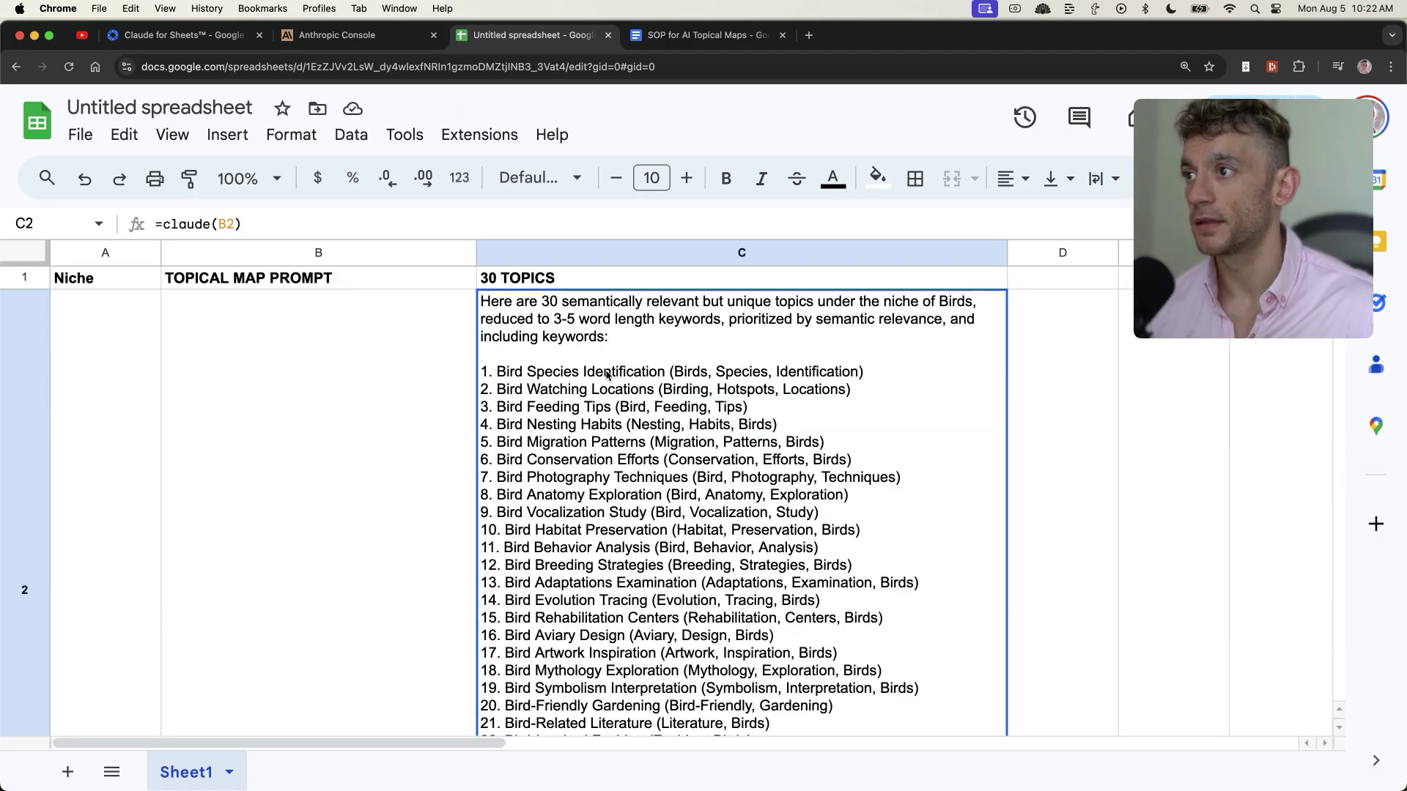
pyautogui.scroll(-3, 338, 499)
pyautogui.scroll(2, 582, 398)
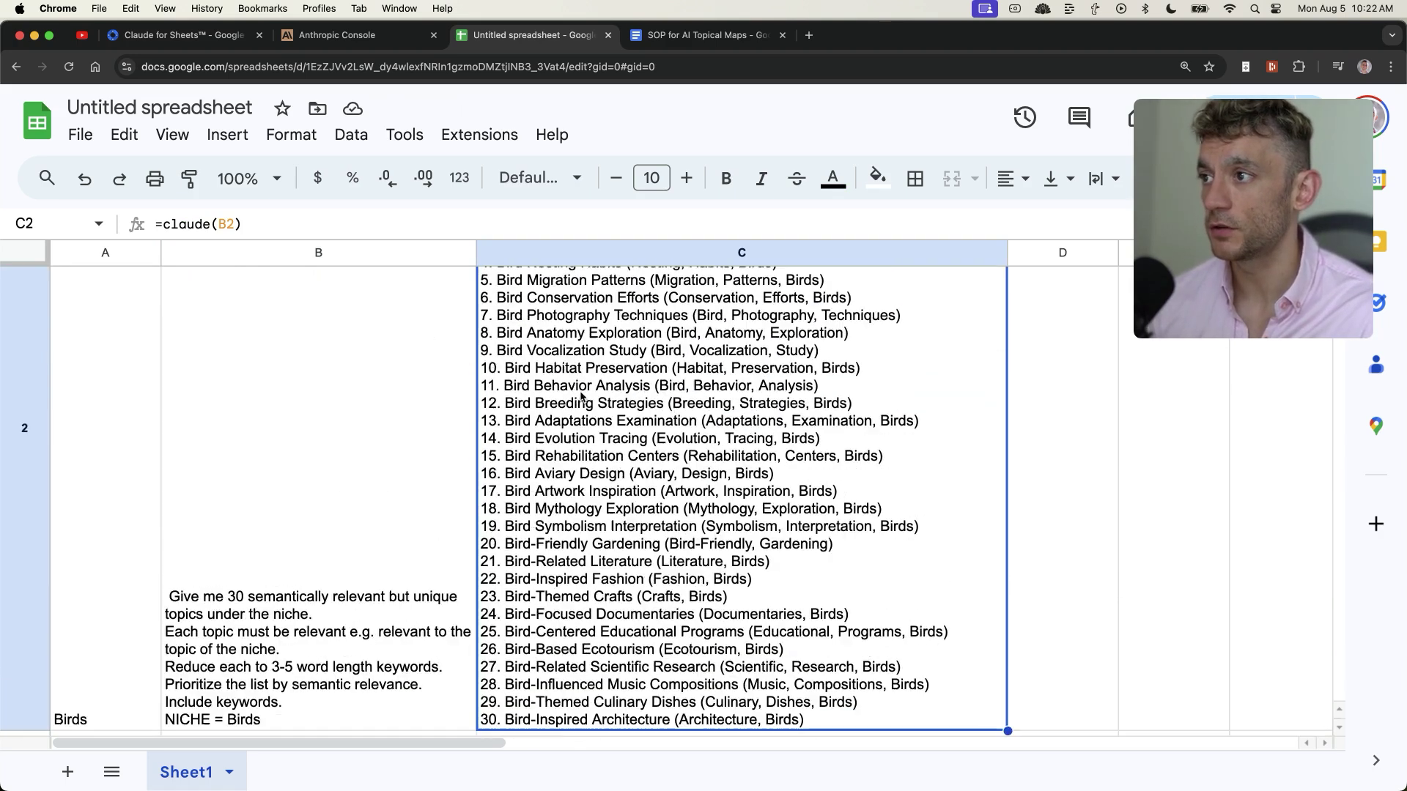
pyautogui.scroll(5, 588, 377)
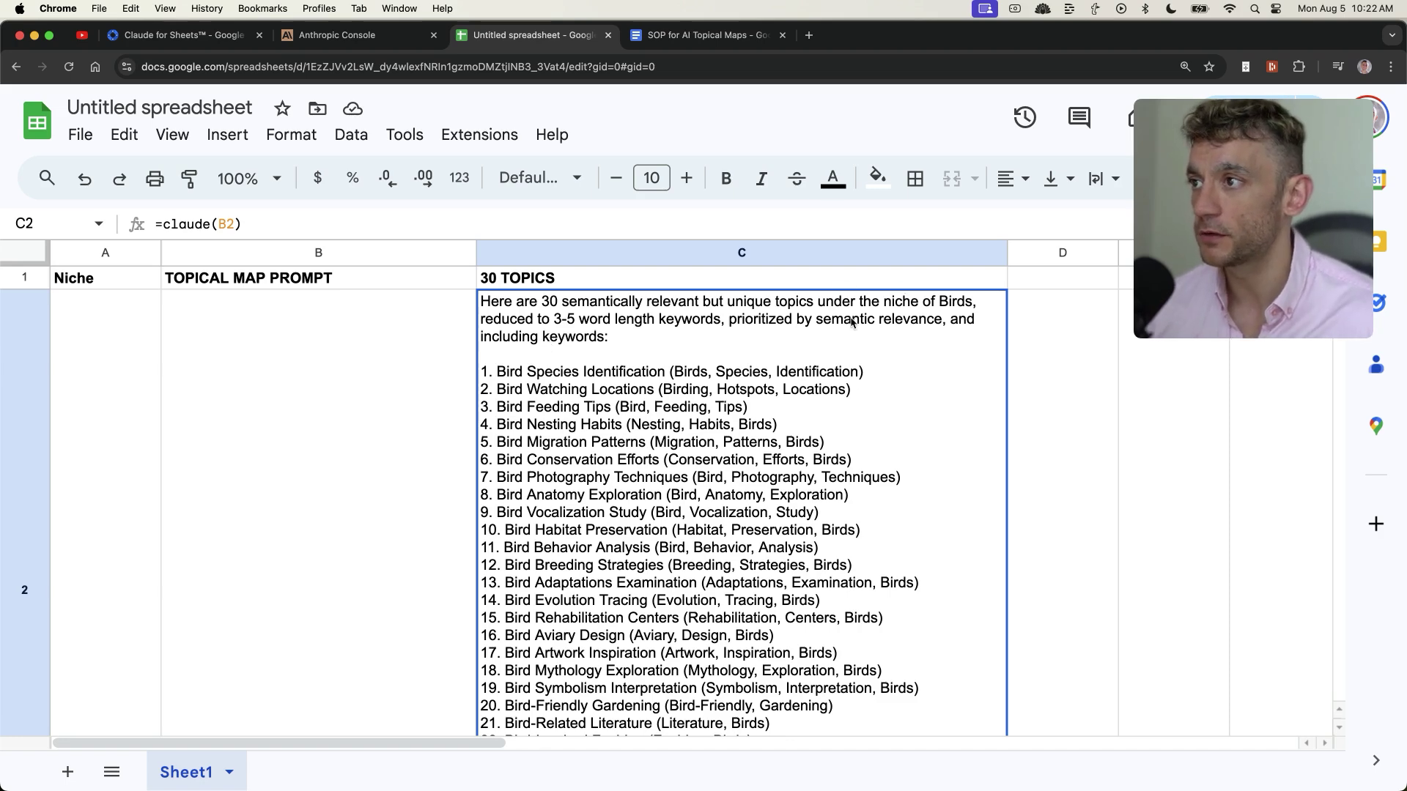
pyautogui.scroll(-3, 580, 370)
pyautogui.scroll(-3, 606, 414)
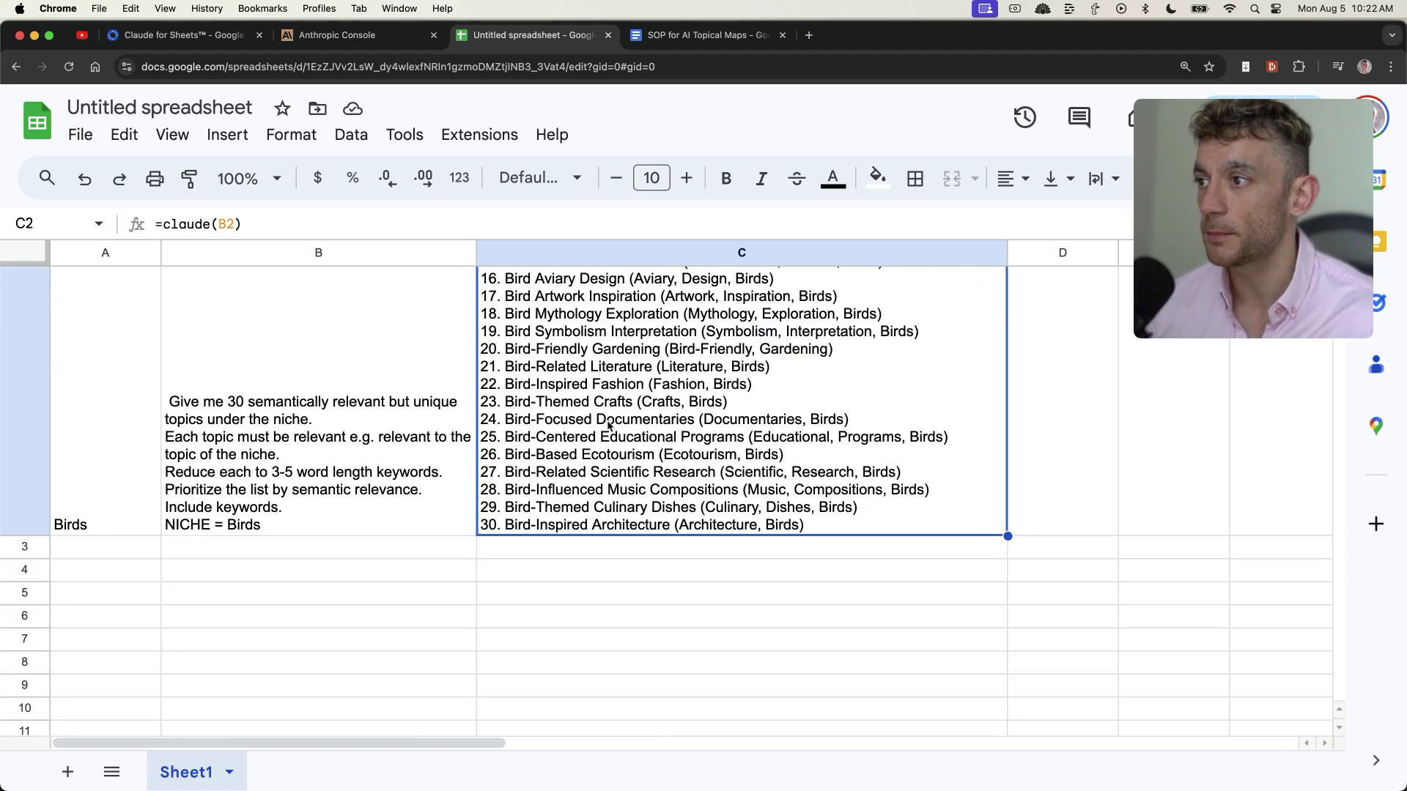
pyautogui.scroll(5, 609, 427)
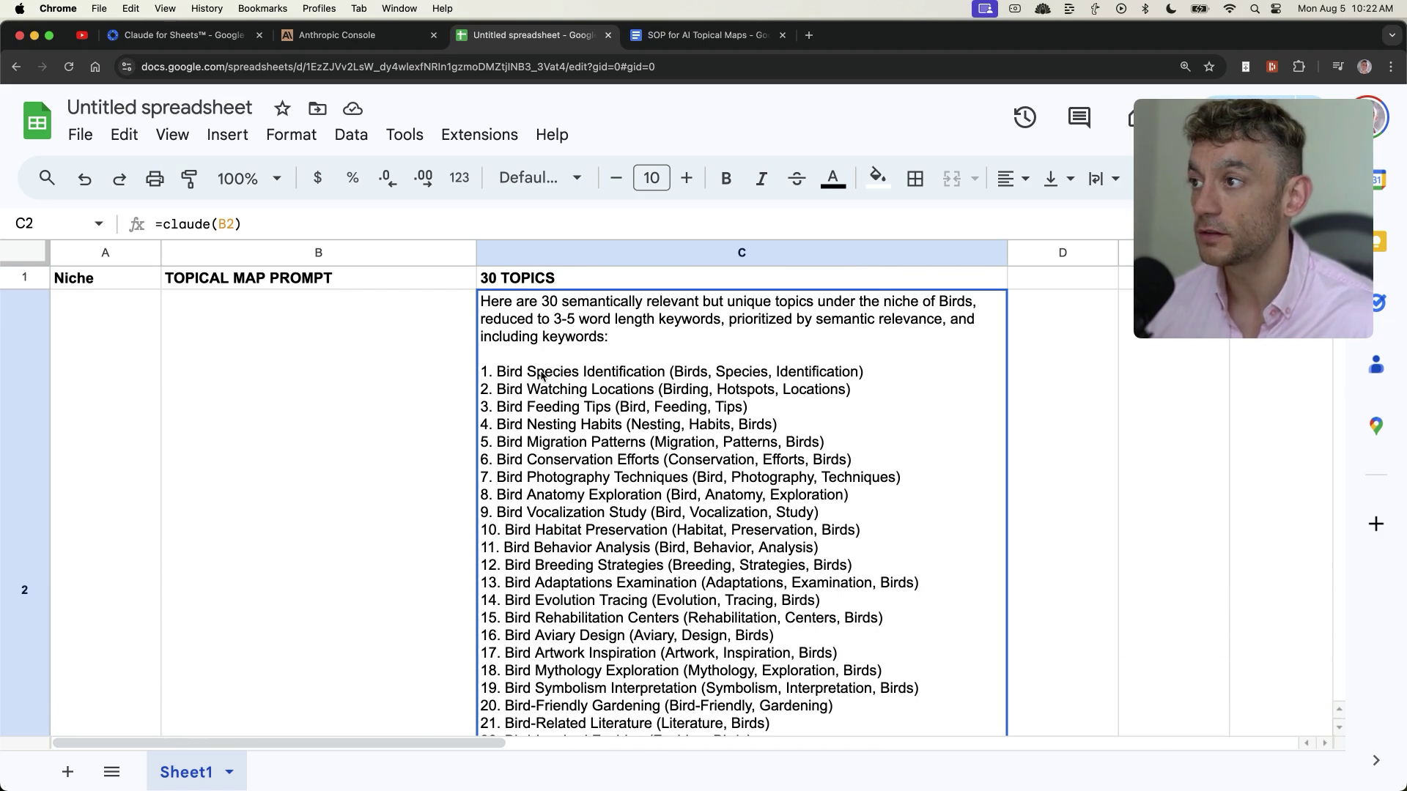
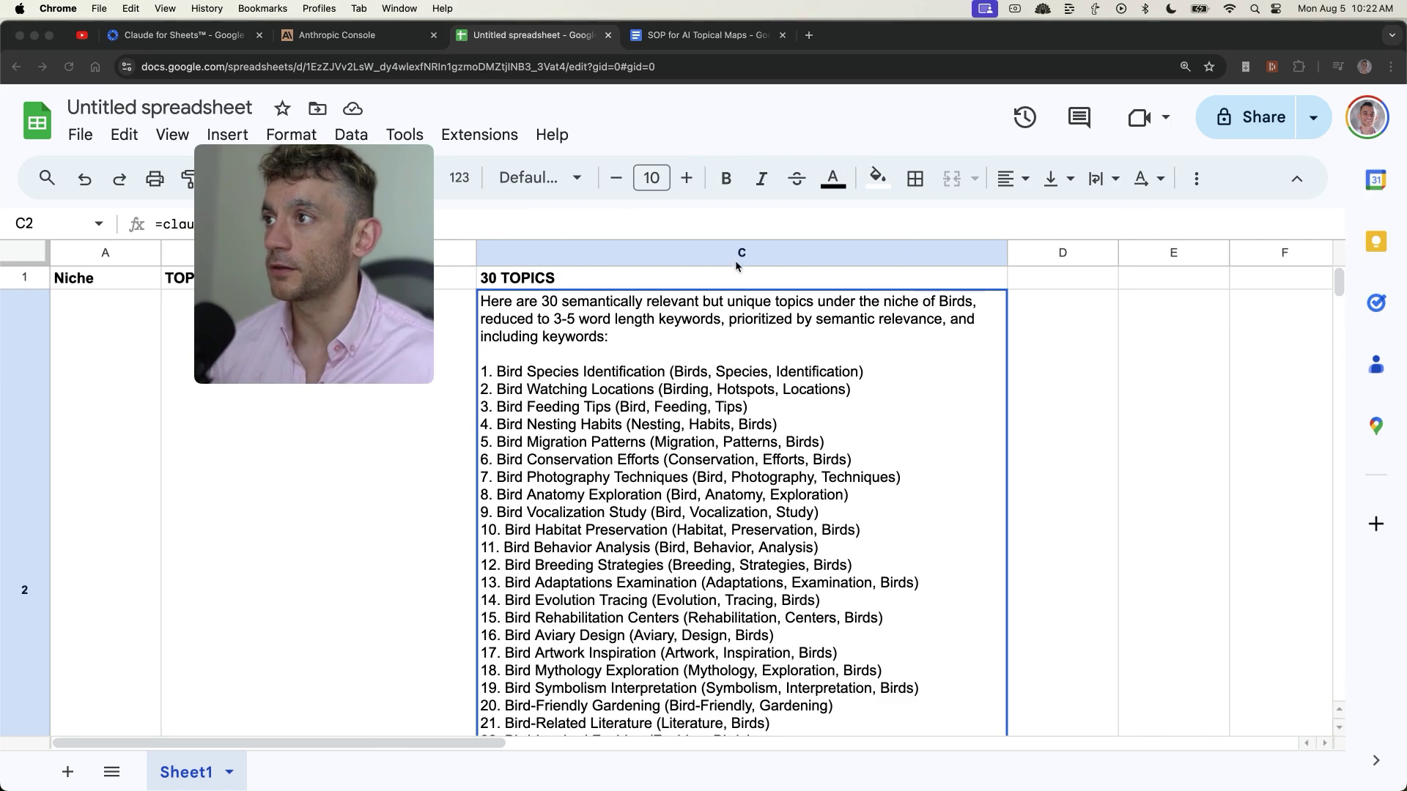
# Hide the TOPICAL MAP PROMPT column B so the niche and the 30 topics sit side by side
pyautogui.click(737, 277)
pyautogui.press('super+c')
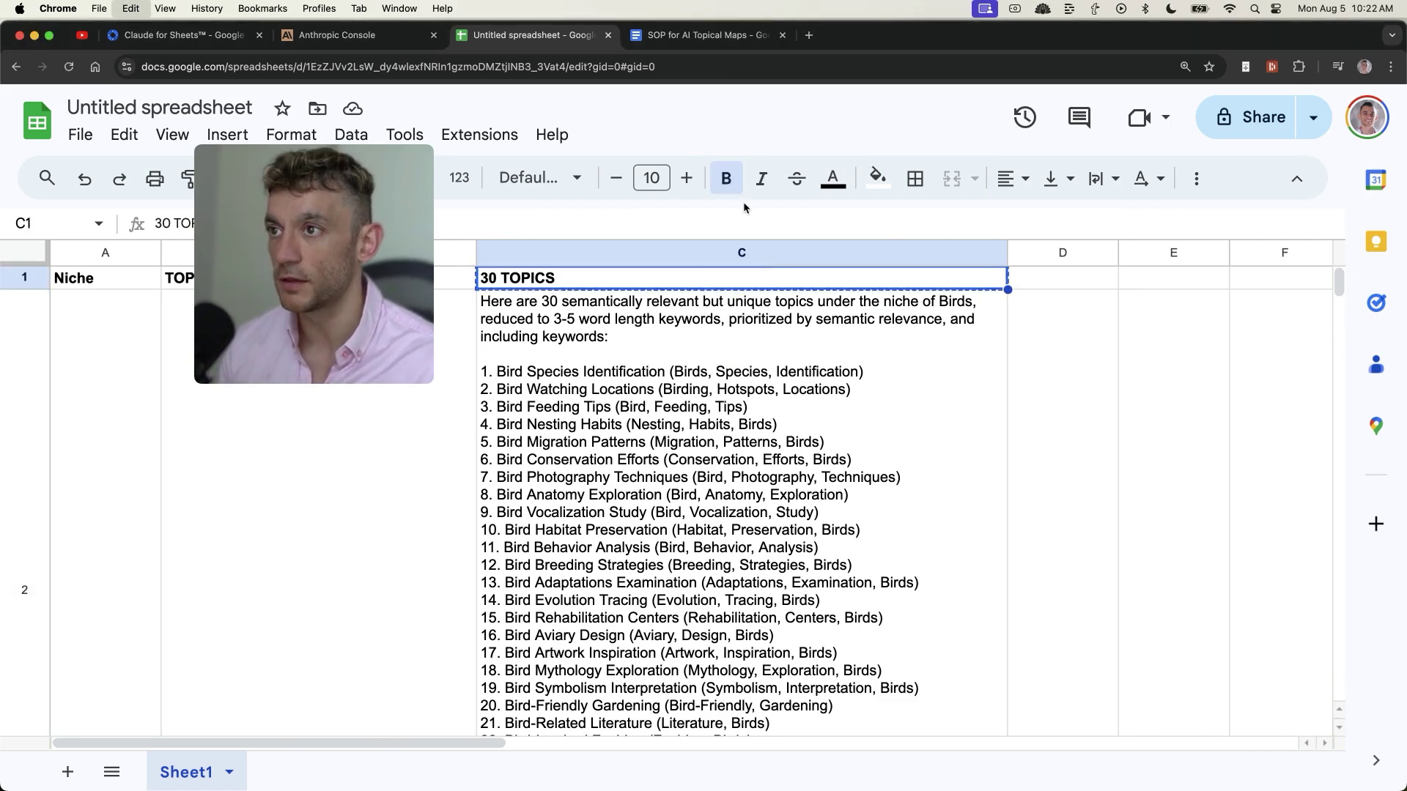
pyautogui.click(415, 257)
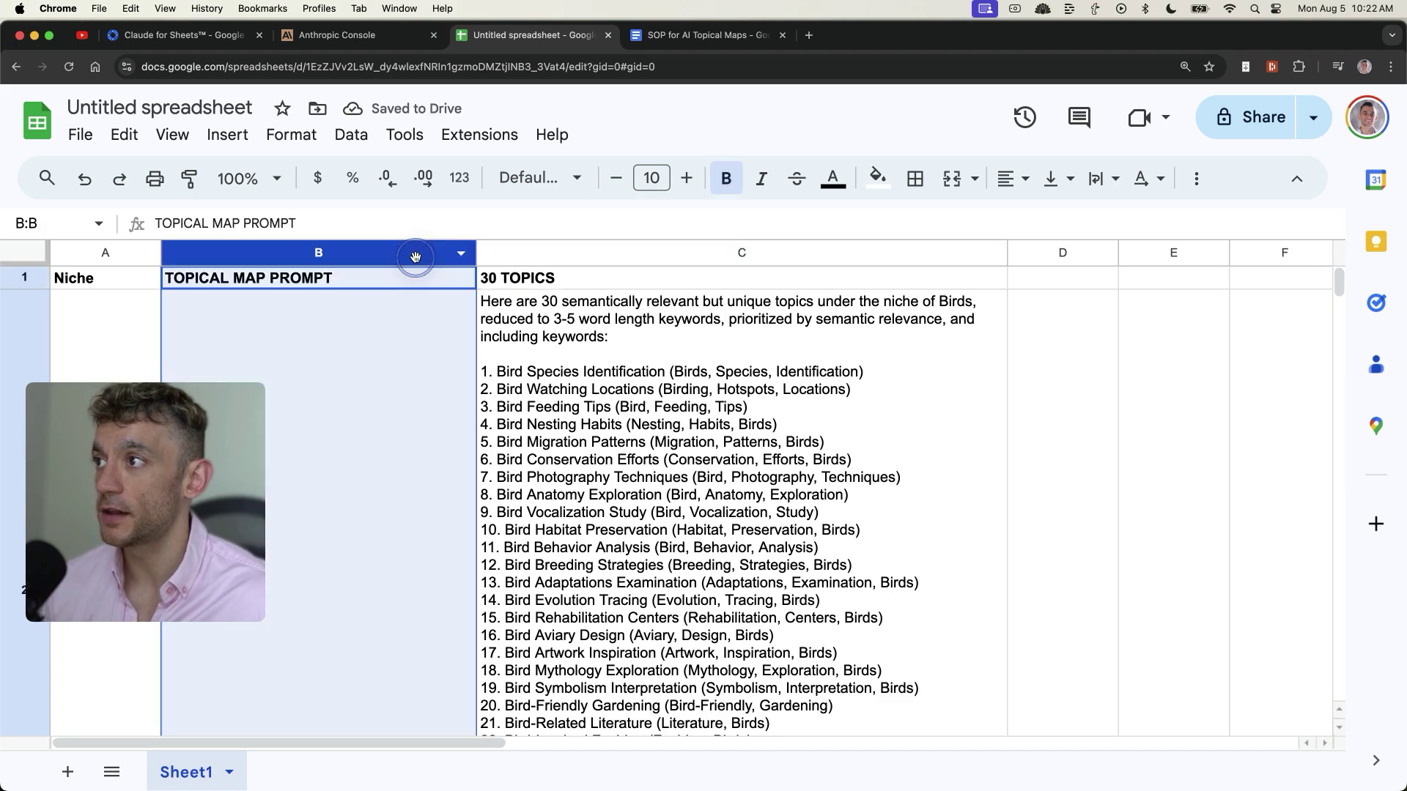
pyautogui.rightClick(415, 256)
pyautogui.click(483, 496)
pyautogui.click(491, 421)
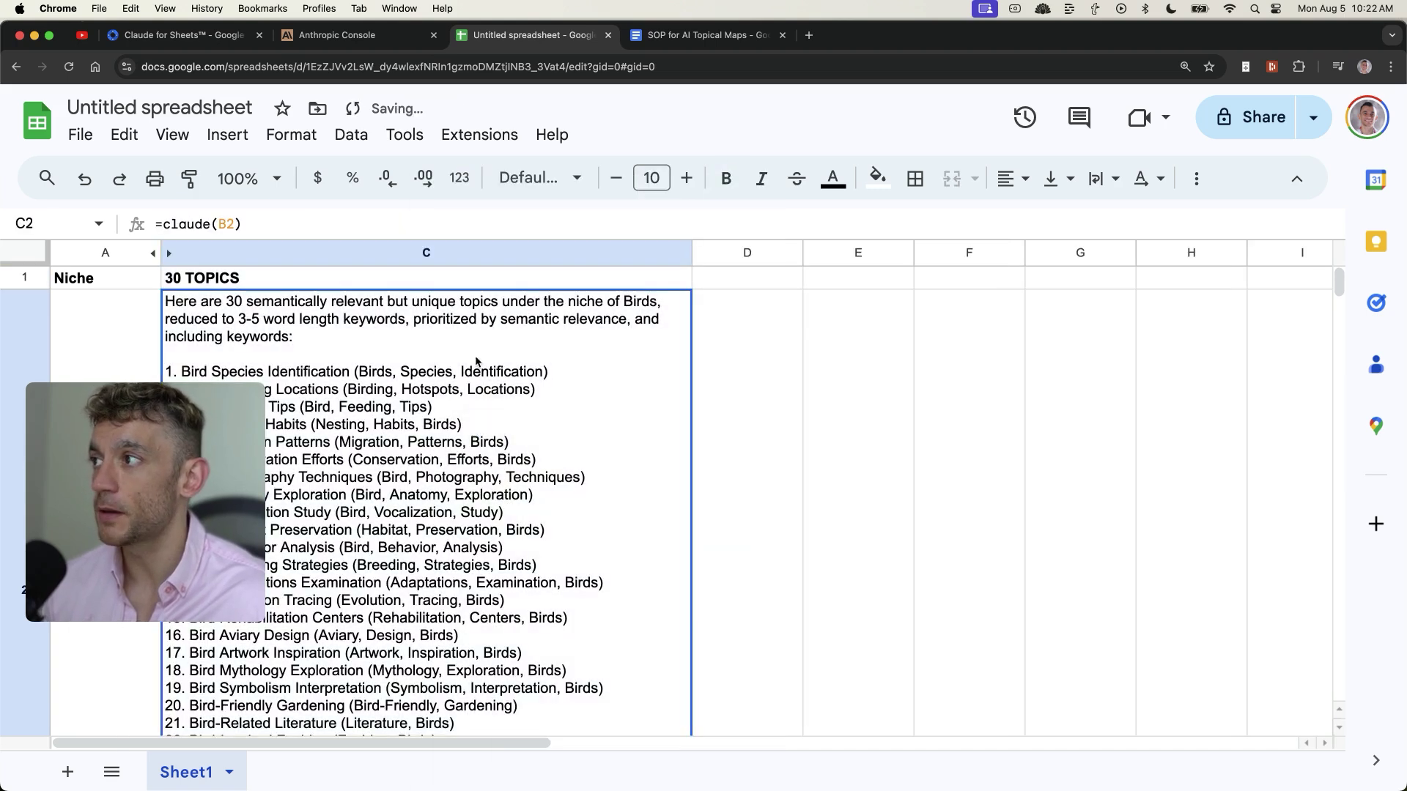
# Set the vertical alignment of all cells in the sheet to top
pyautogui.press('super+a')
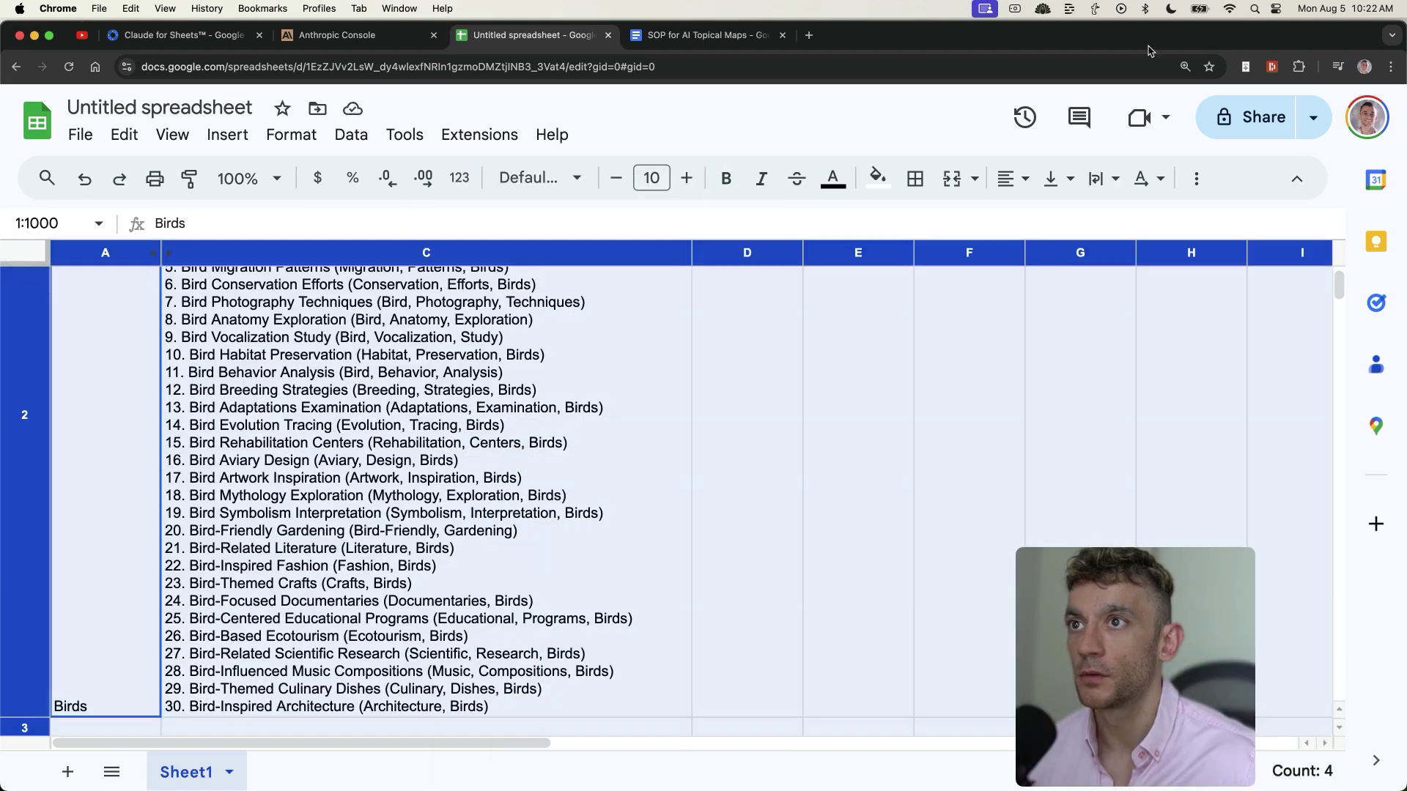
pyautogui.click(1063, 177)
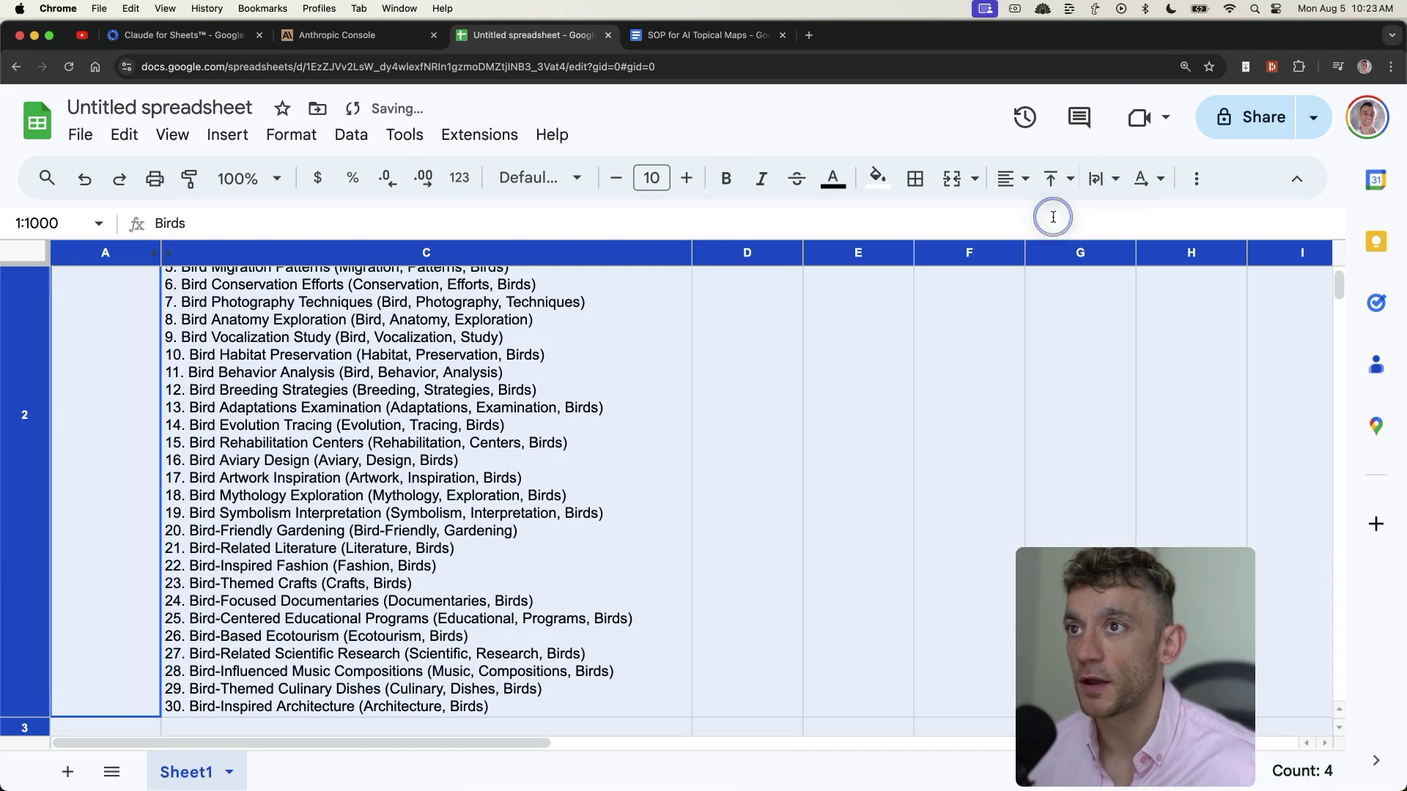
pyautogui.click(1055, 220)
pyautogui.click(236, 367)
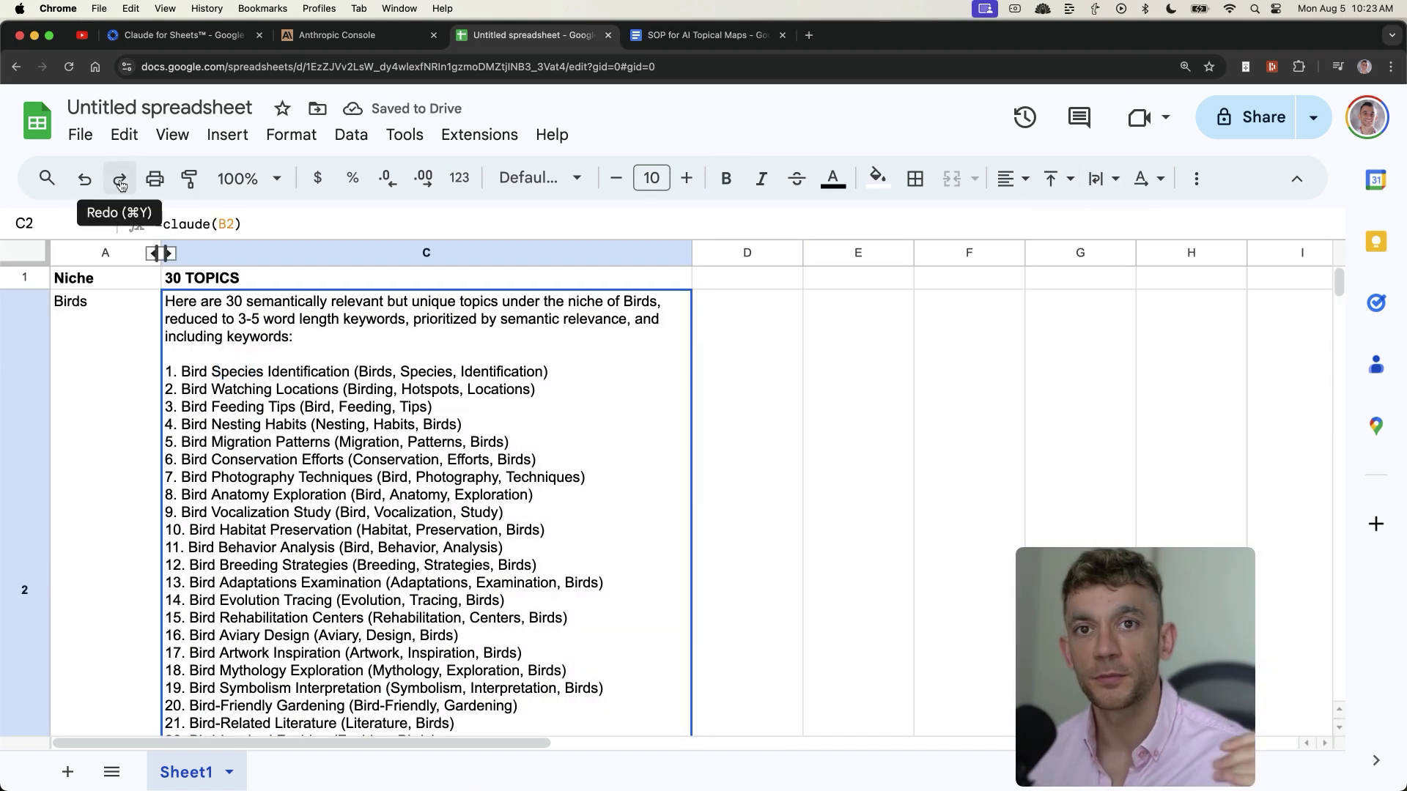
# Freeze the first row so the headings stay in view
pyautogui.press('Up')
pyautogui.click(172, 134)
pyautogui.moveTo(305, 205)
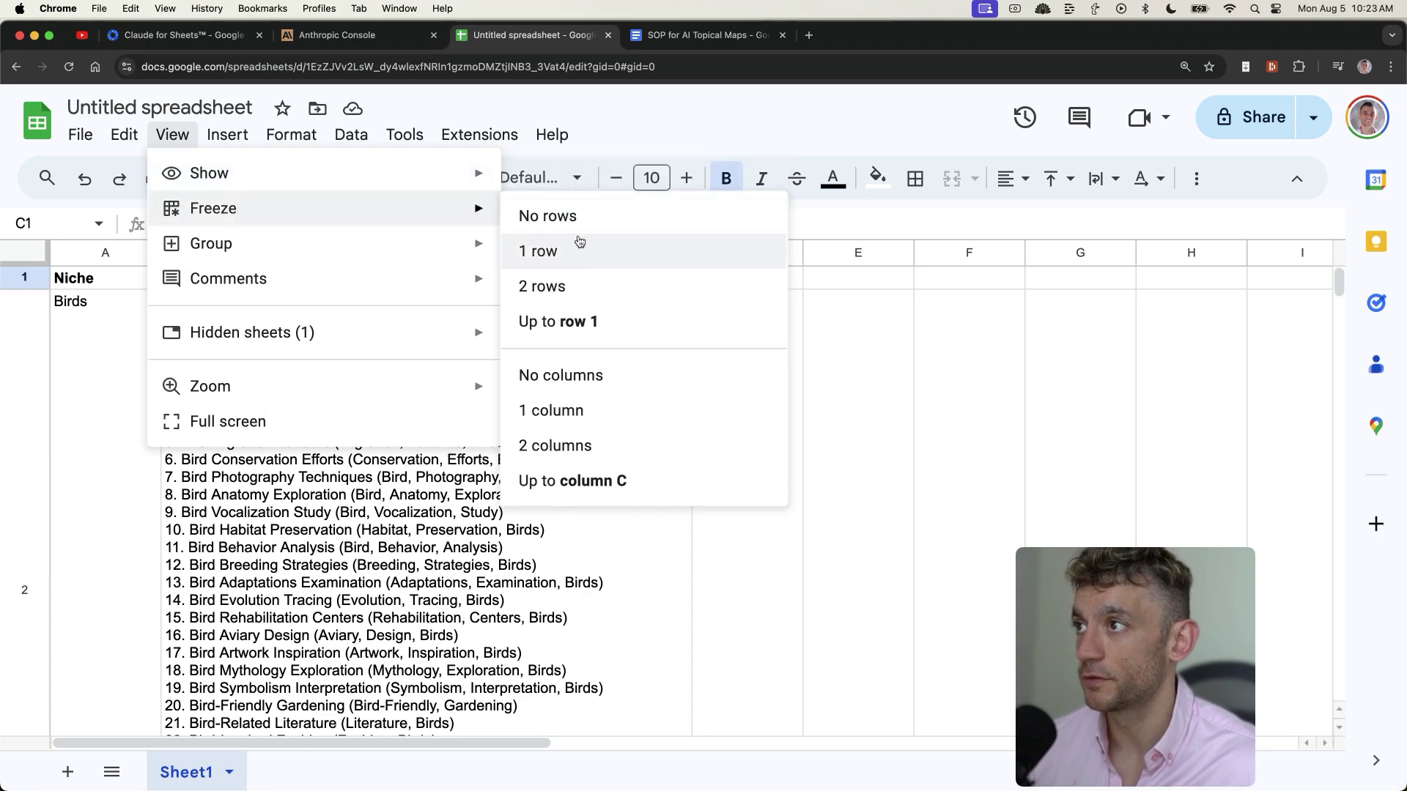
pyautogui.click(579, 242)
pyautogui.click(94, 414)
pyautogui.click(297, 447)
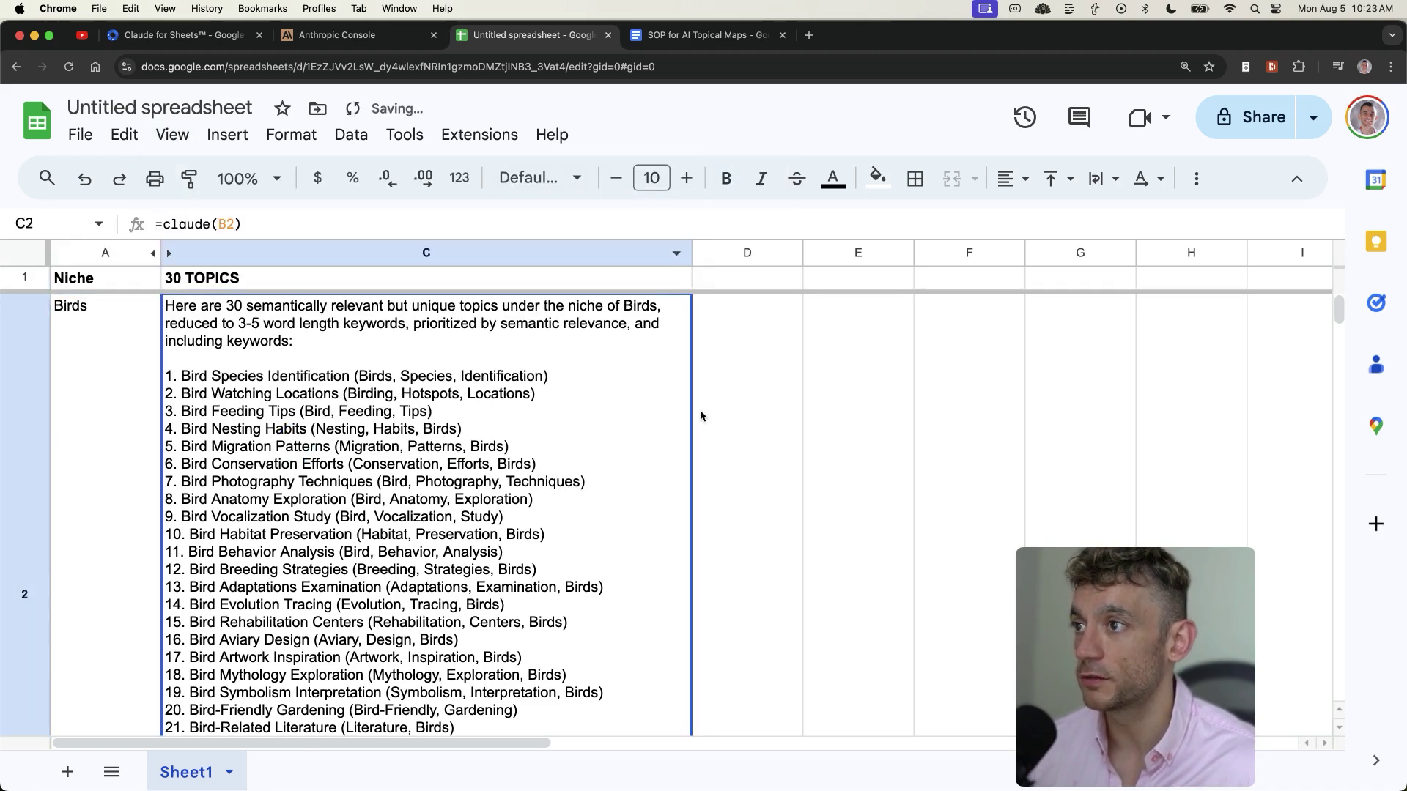
# Fill the row 1 headings from D1 onward with SILO 1 to SILO 30 and delete the extra SILO 31 column
pyautogui.click(701, 416)
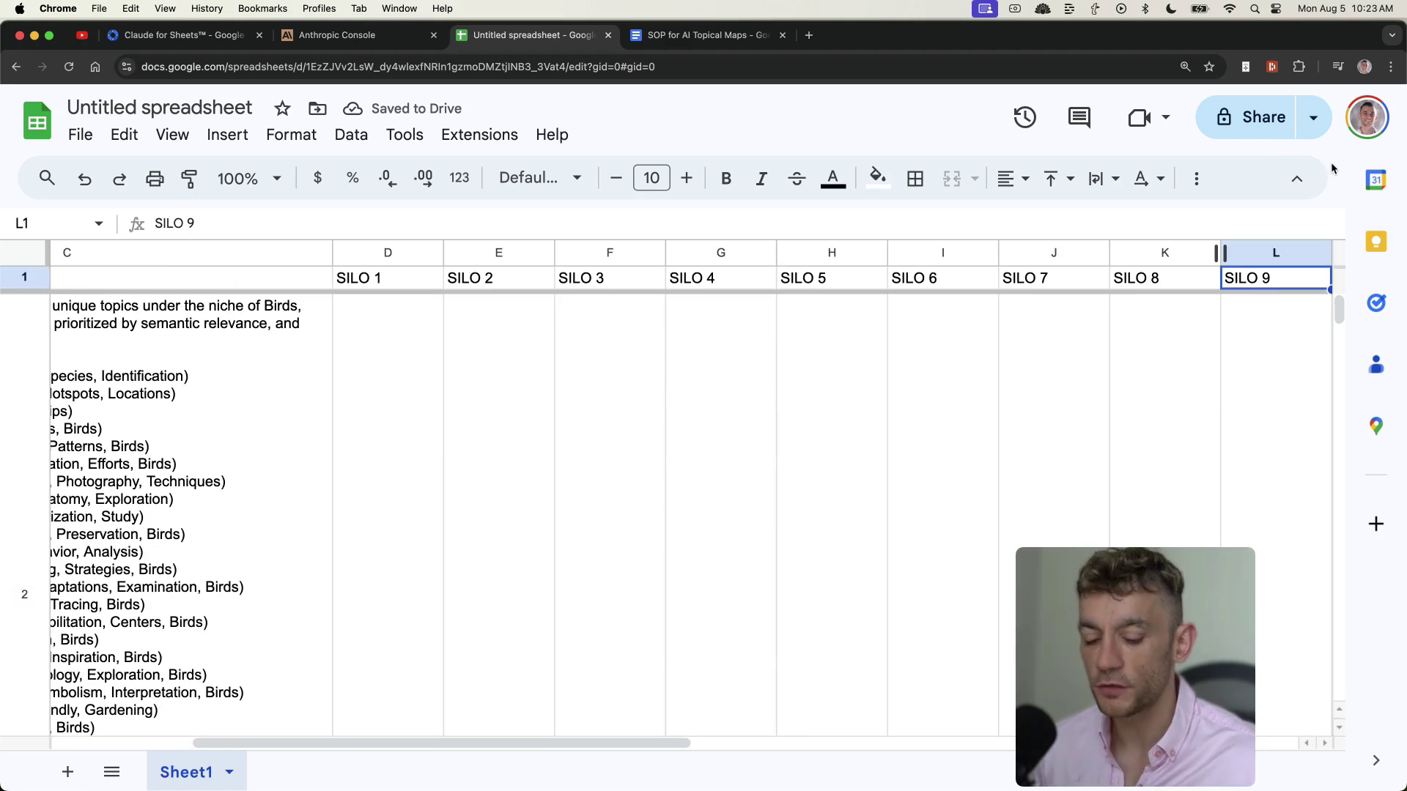
pyautogui.press('super+0')
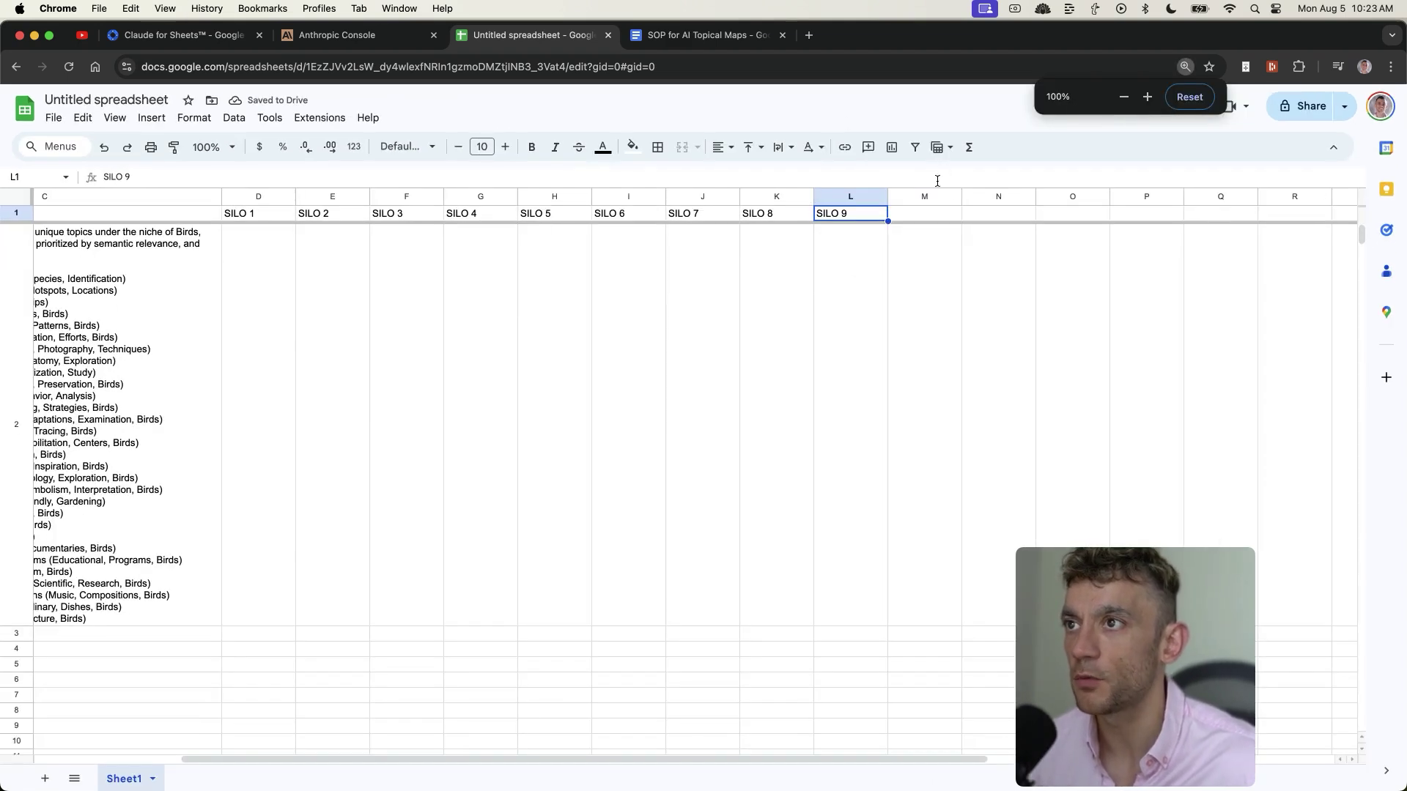
pyautogui.click(888, 222)
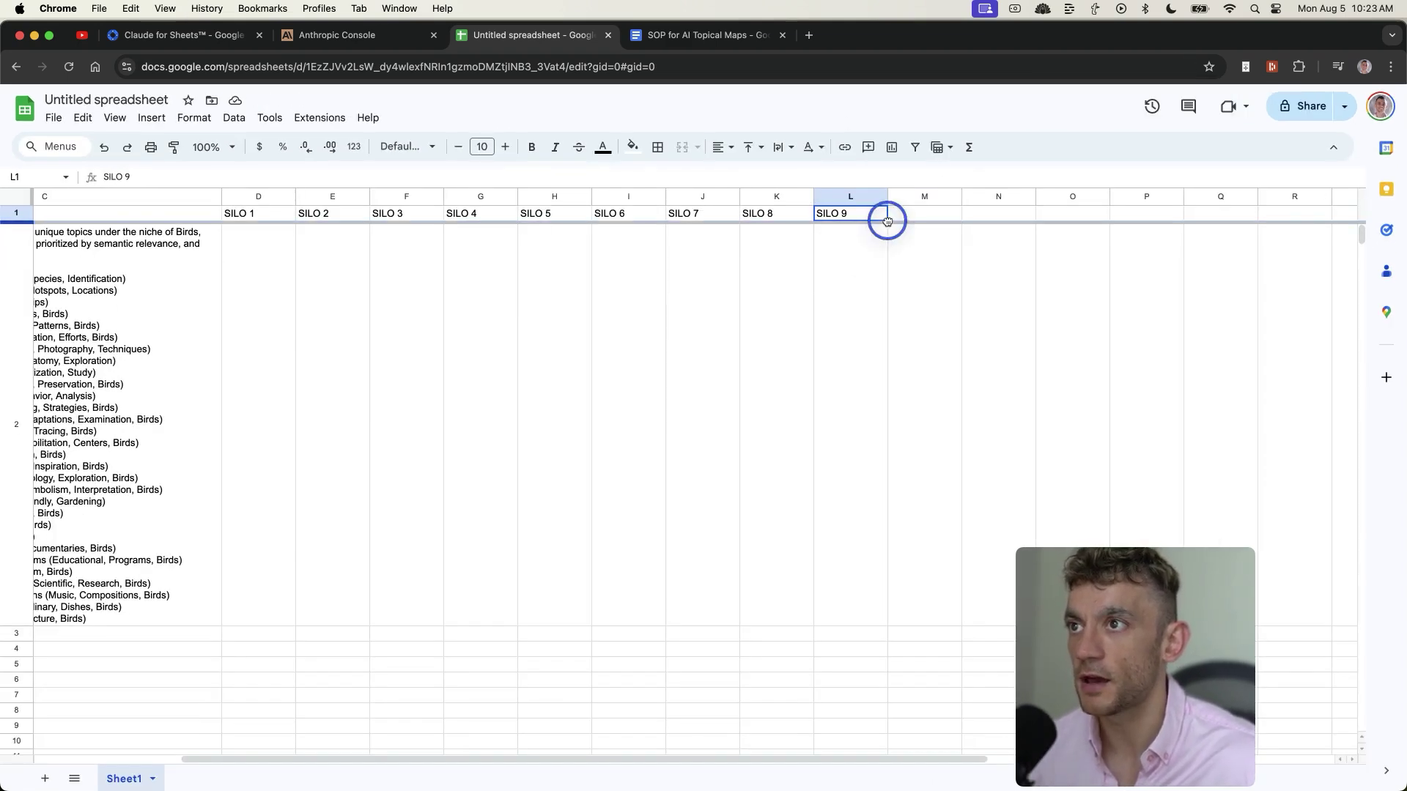
pyautogui.moveTo(888, 220); pyautogui.dragTo(1318, 219)
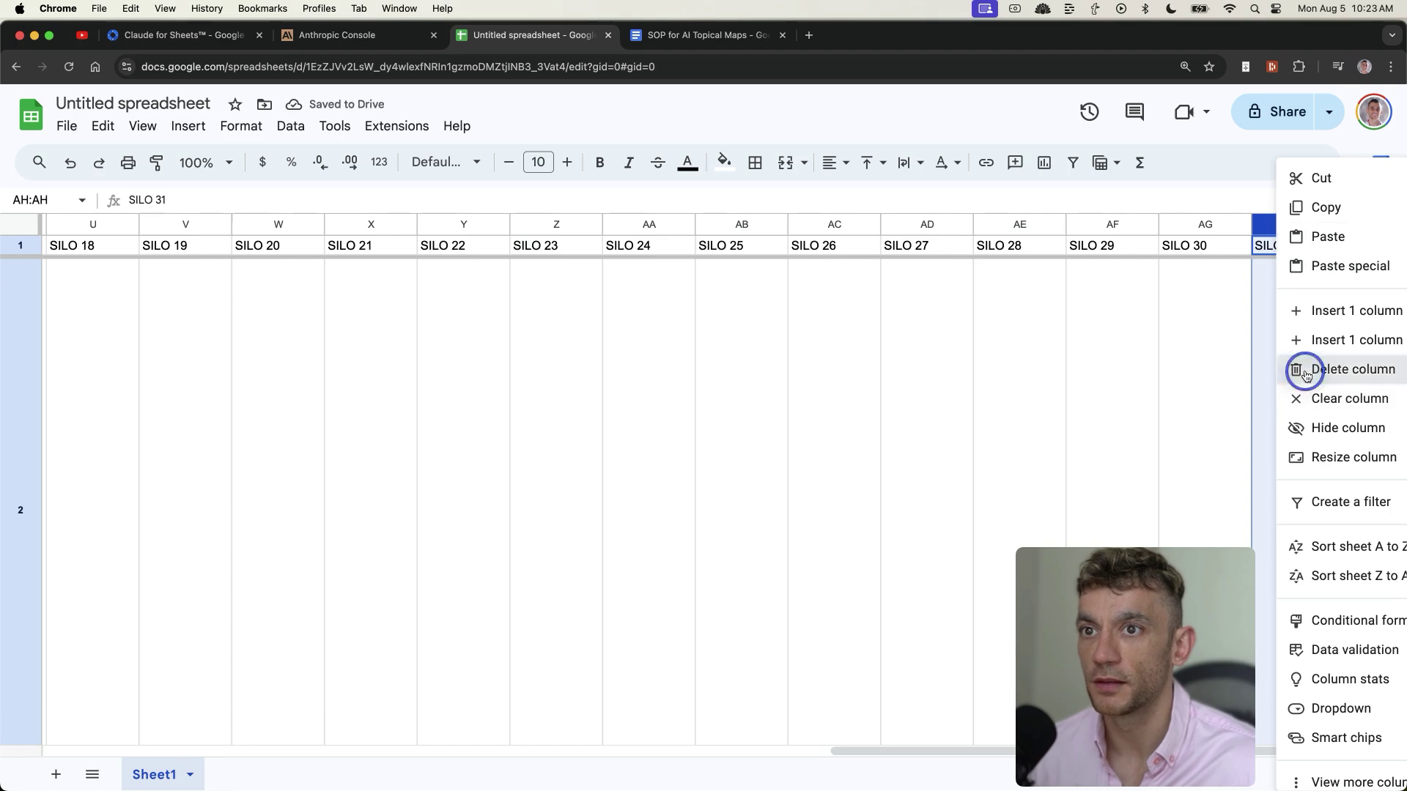
pyautogui.click(1271, 369)
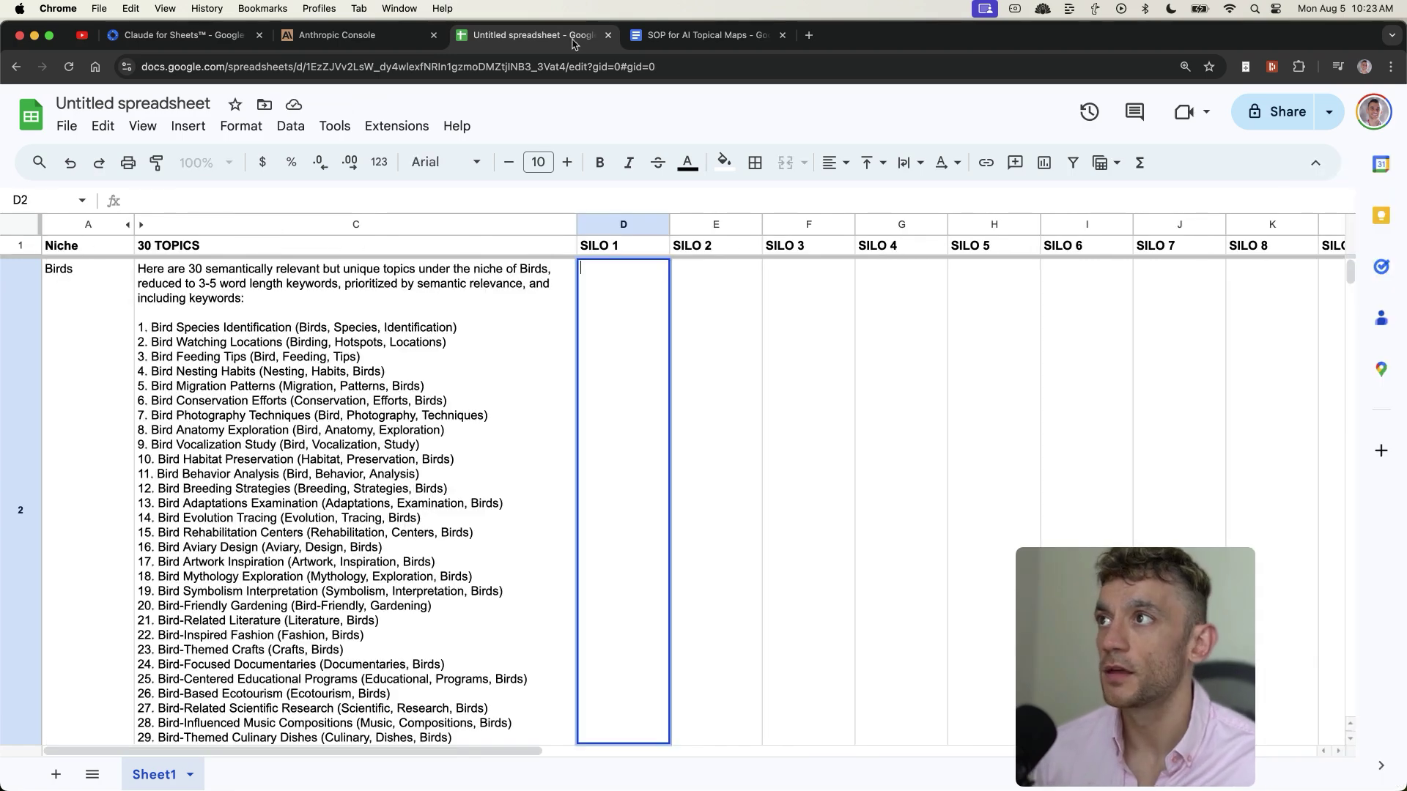
# Copy the full PART 2 prompt from the SOP for AI Topical Maps document and return to the spreadsheet
pyautogui.click(699, 35)
pyautogui.scroll(-5, 513, 367)
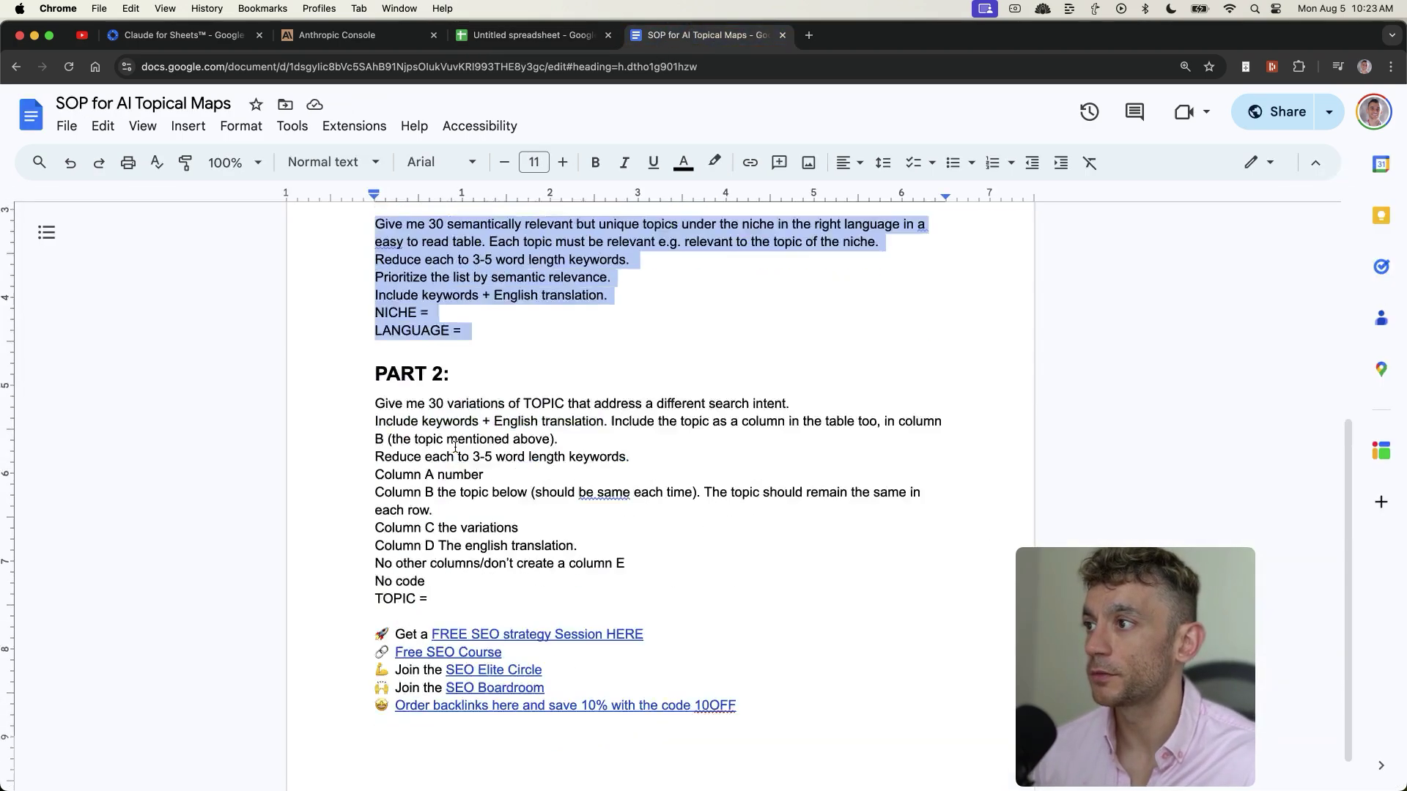
pyautogui.click(375, 358)
pyautogui.moveTo(375, 358); pyautogui.dragTo(512, 559)
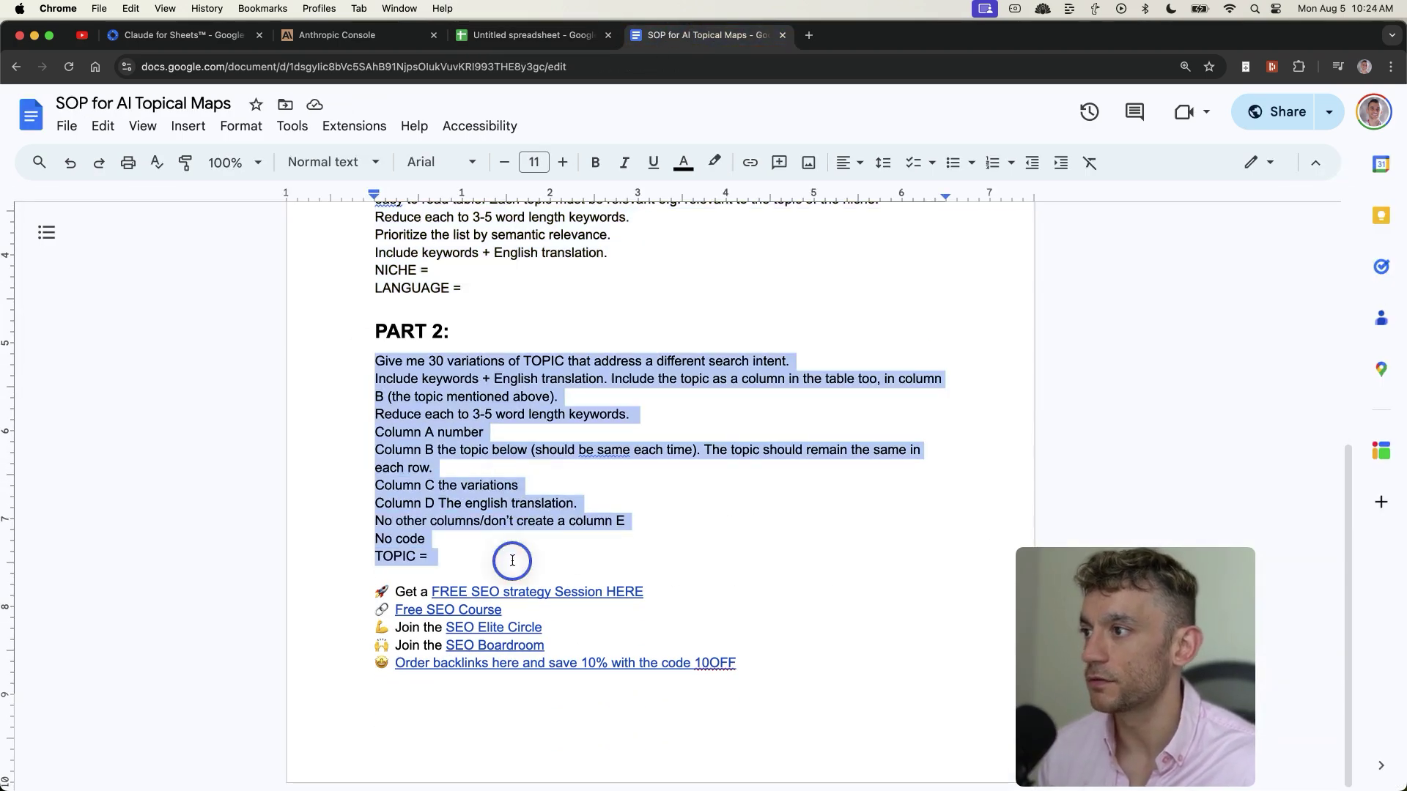
pyautogui.click(376, 395)
pyautogui.moveTo(353, 359); pyautogui.dragTo(527, 546)
pyautogui.press('super+c')
pyautogui.click(527, 35)
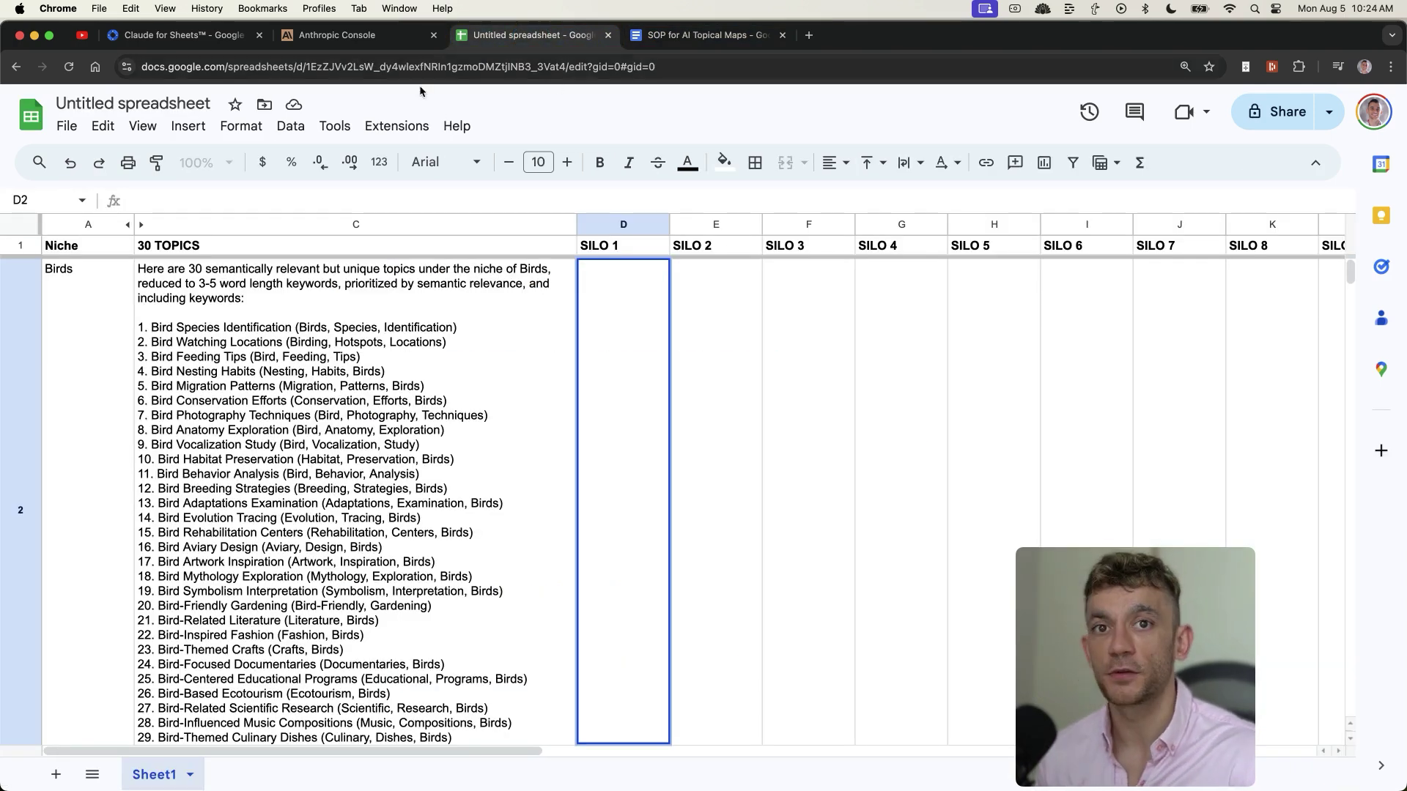
# Add a column before SILO 1 and title its D1 heading "SILO 1 PROMPT"
pyautogui.press('Return')
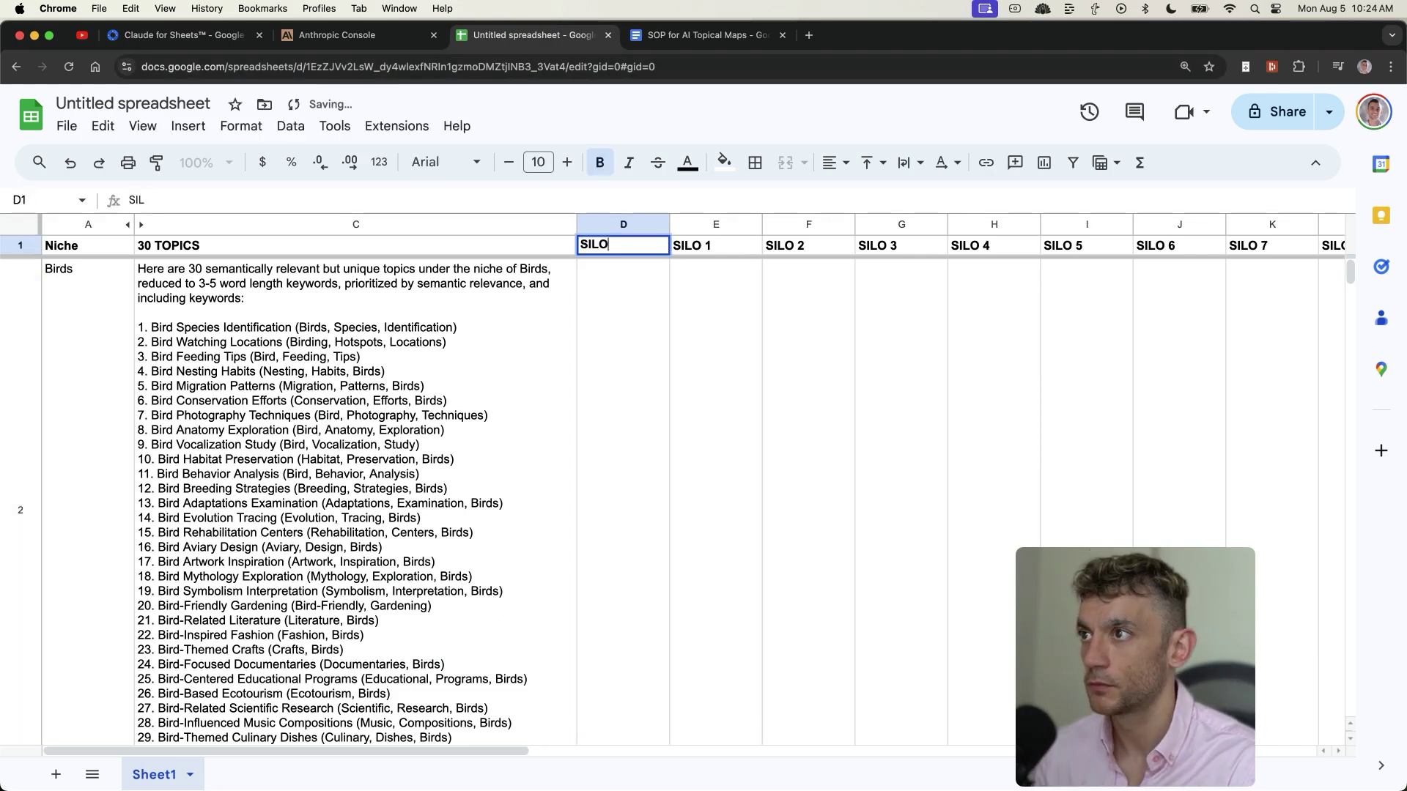
pyautogui.write('1')
pyautogui.press('Return')
pyautogui.press('Up')
pyautogui.press('Down')
pyautogui.press('Up')
pyautogui.press('Return')
pyautogui.write('PROMPT')
pyautogui.press('Return')
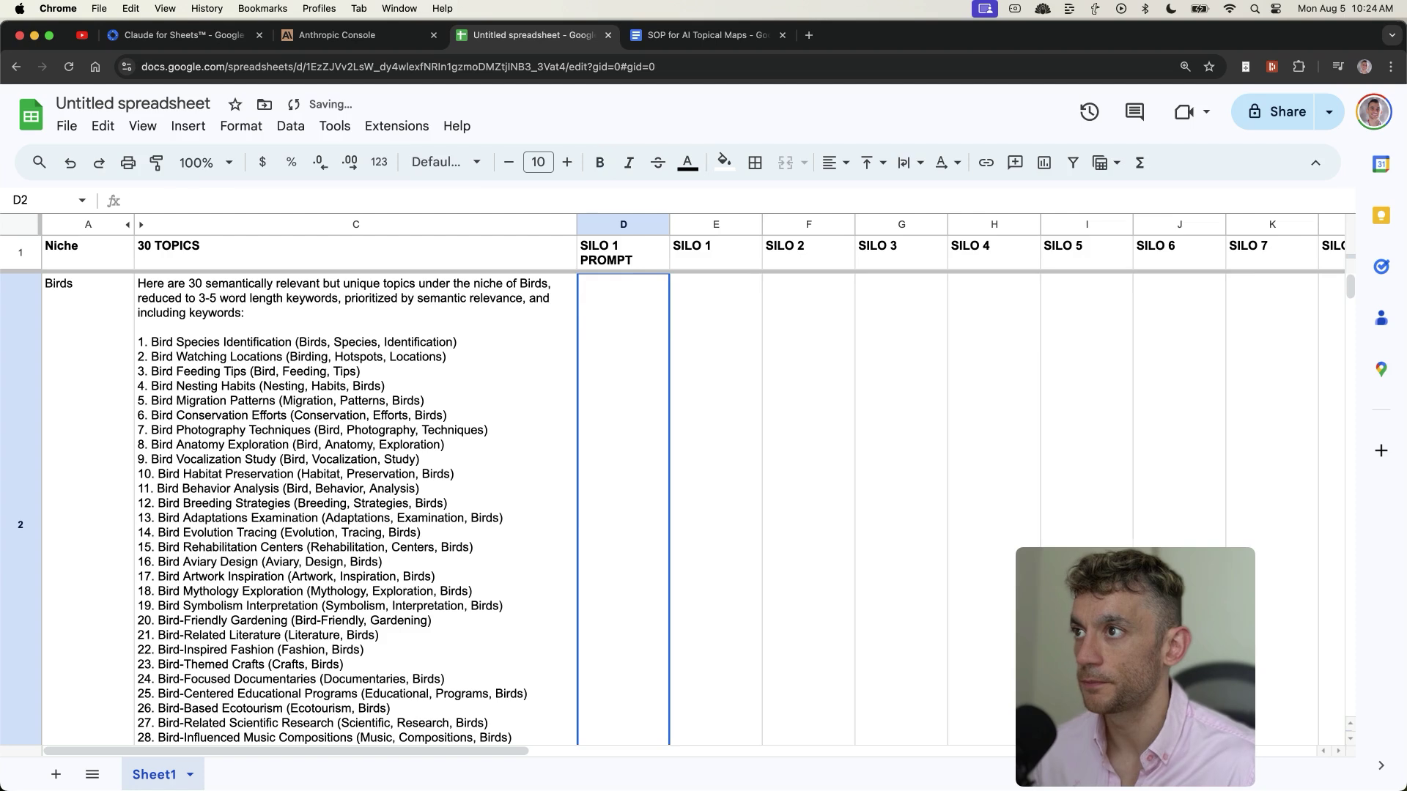
# Paste the PART 2 prompt into D2 as a text formula and link the C2 topics after "search intent from" with &C2&
pyautogui.press('super+v')
pyautogui.click(581, 283)
pyautogui.write('=')
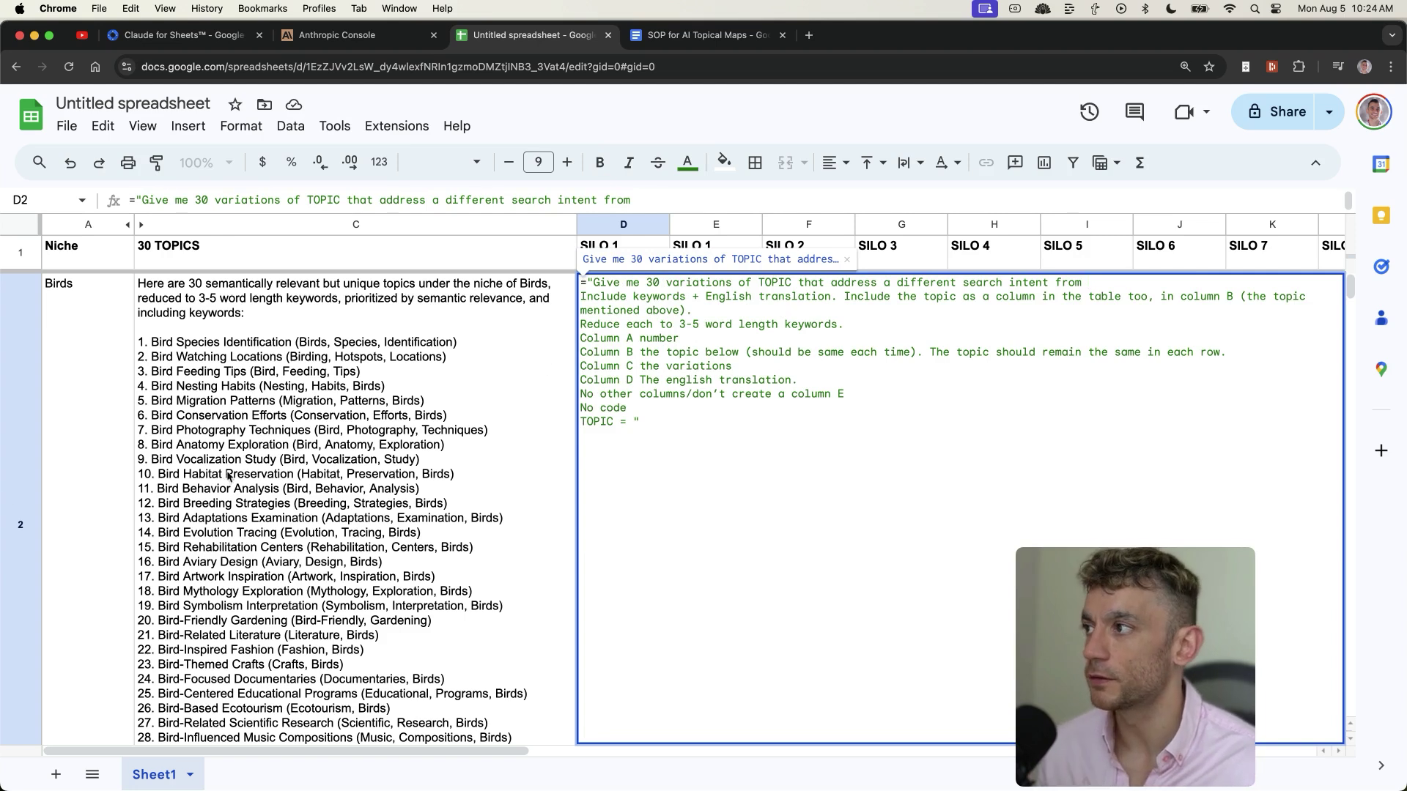
pyautogui.write('"&')
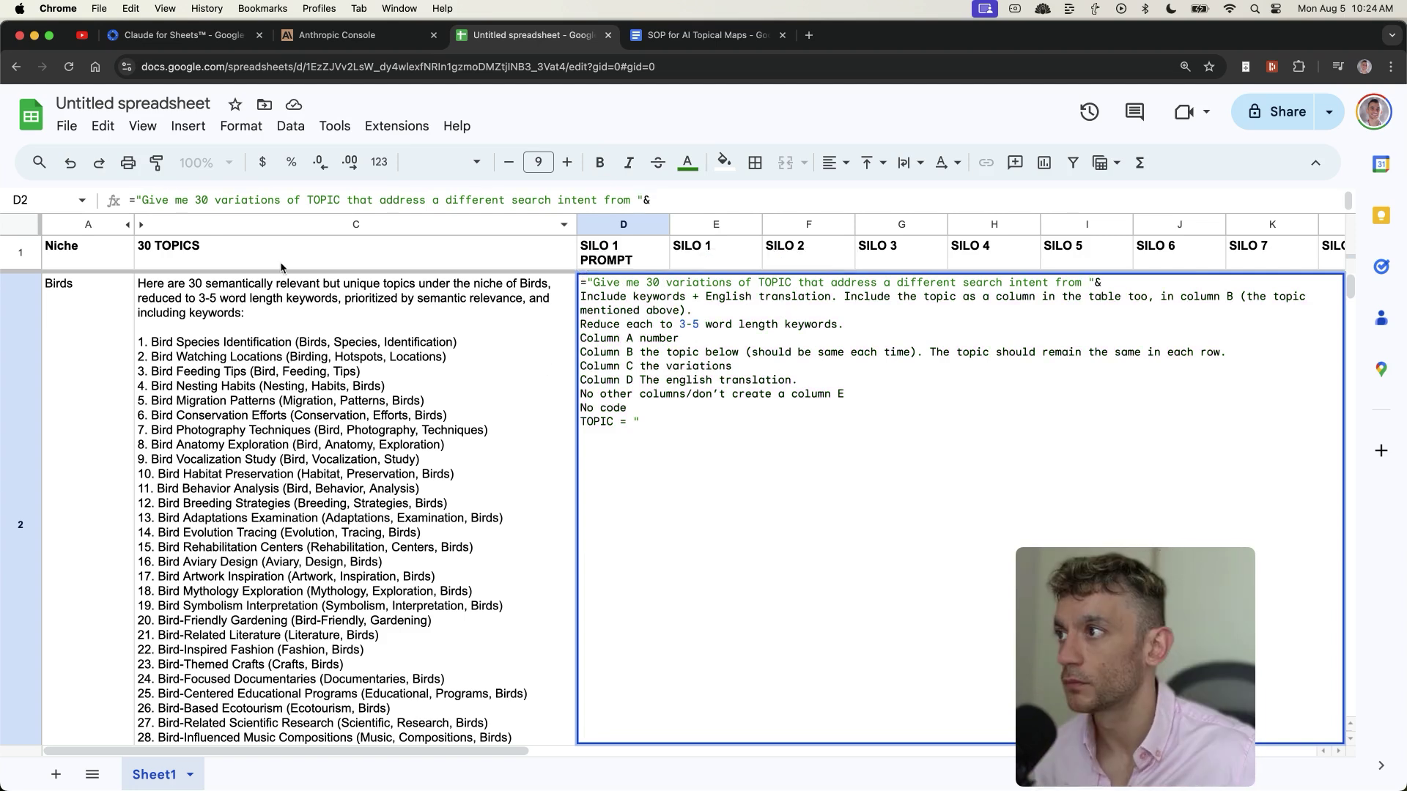
pyautogui.click(218, 359)
pyautogui.write('&"')
# Reword the D2 prompt's opening to "For each topic, give me 30 variations that address a different search intent" and remove "+ English translation."
pyautogui.moveTo(649, 282); pyautogui.dragTo(911, 282)
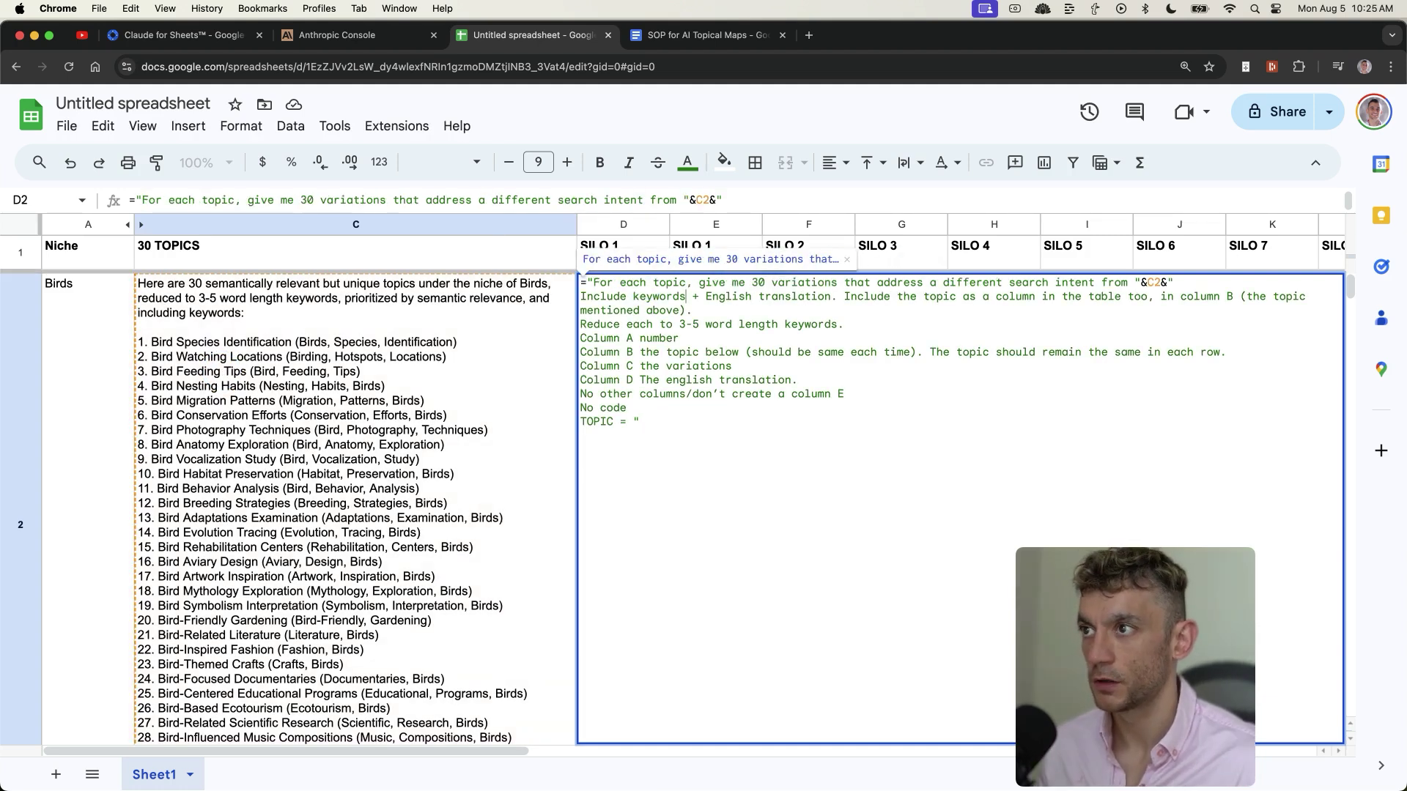
pyautogui.moveTo(687, 296); pyautogui.dragTo(837, 296)
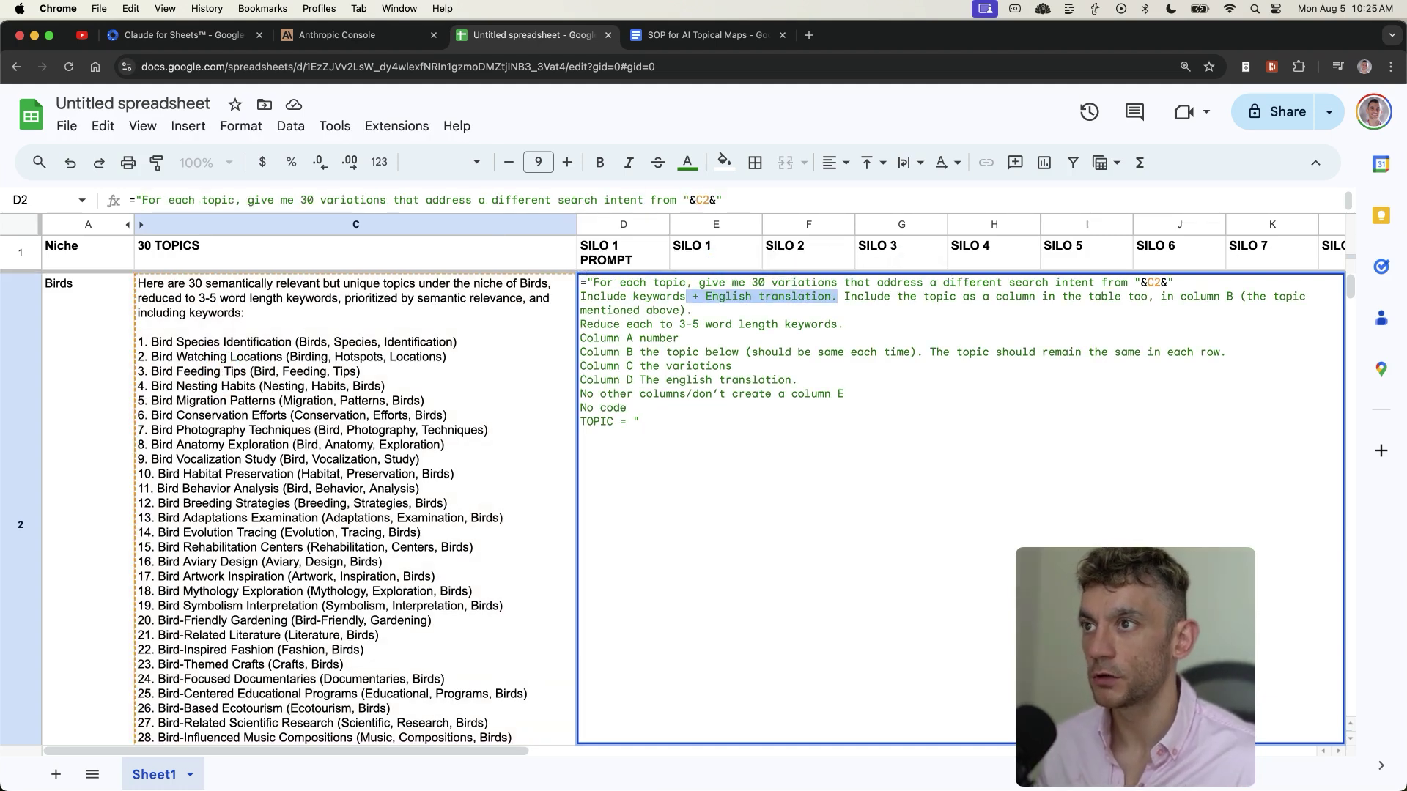
pyautogui.press('BackSpace')
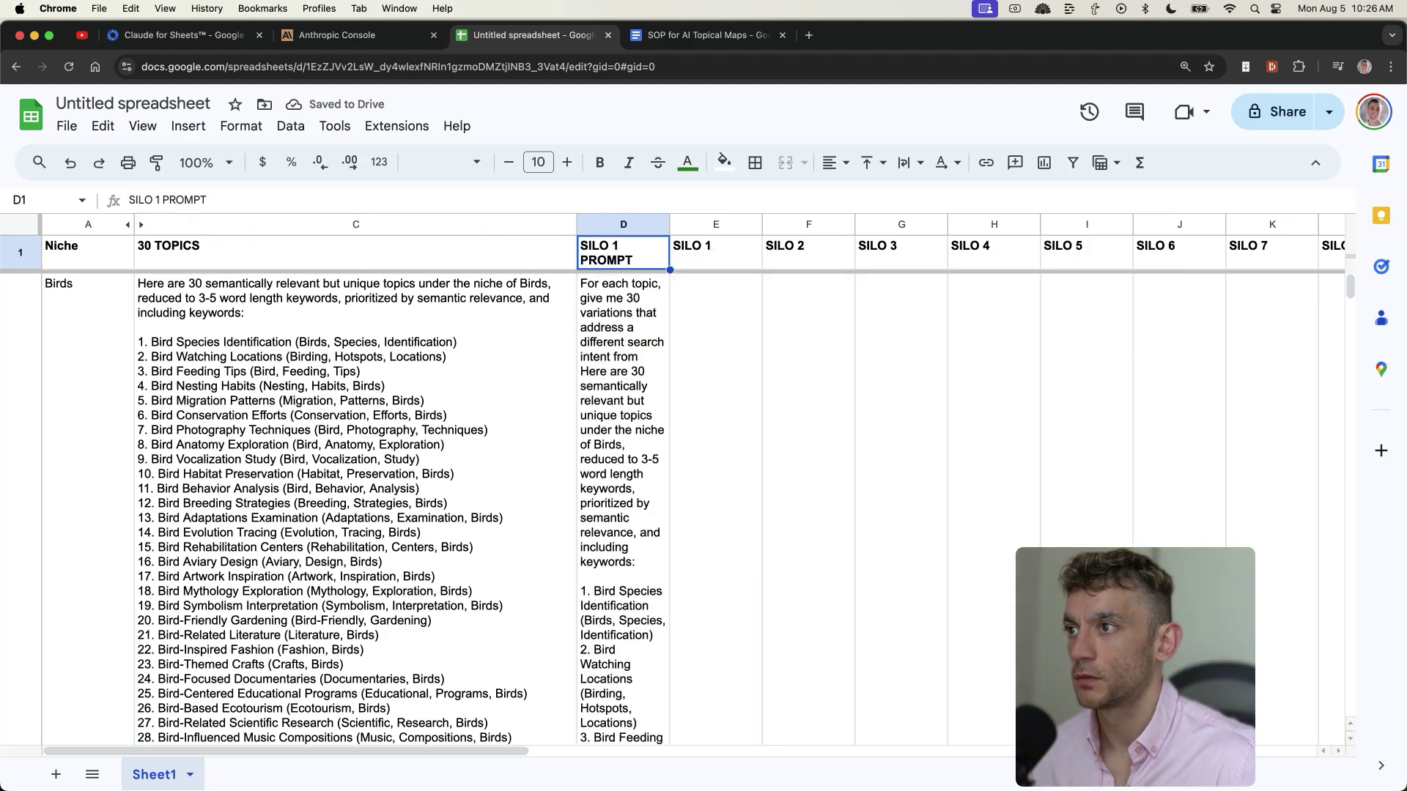
# End the D2 prompt with "Should be 30 topics with 30 pages underneath." and retitle D1 "PAGES PROMPT" and E1 "Topical Map"
pyautogui.doubleClick(626, 365)
pyautogui.hotkey('alt', 'Return')
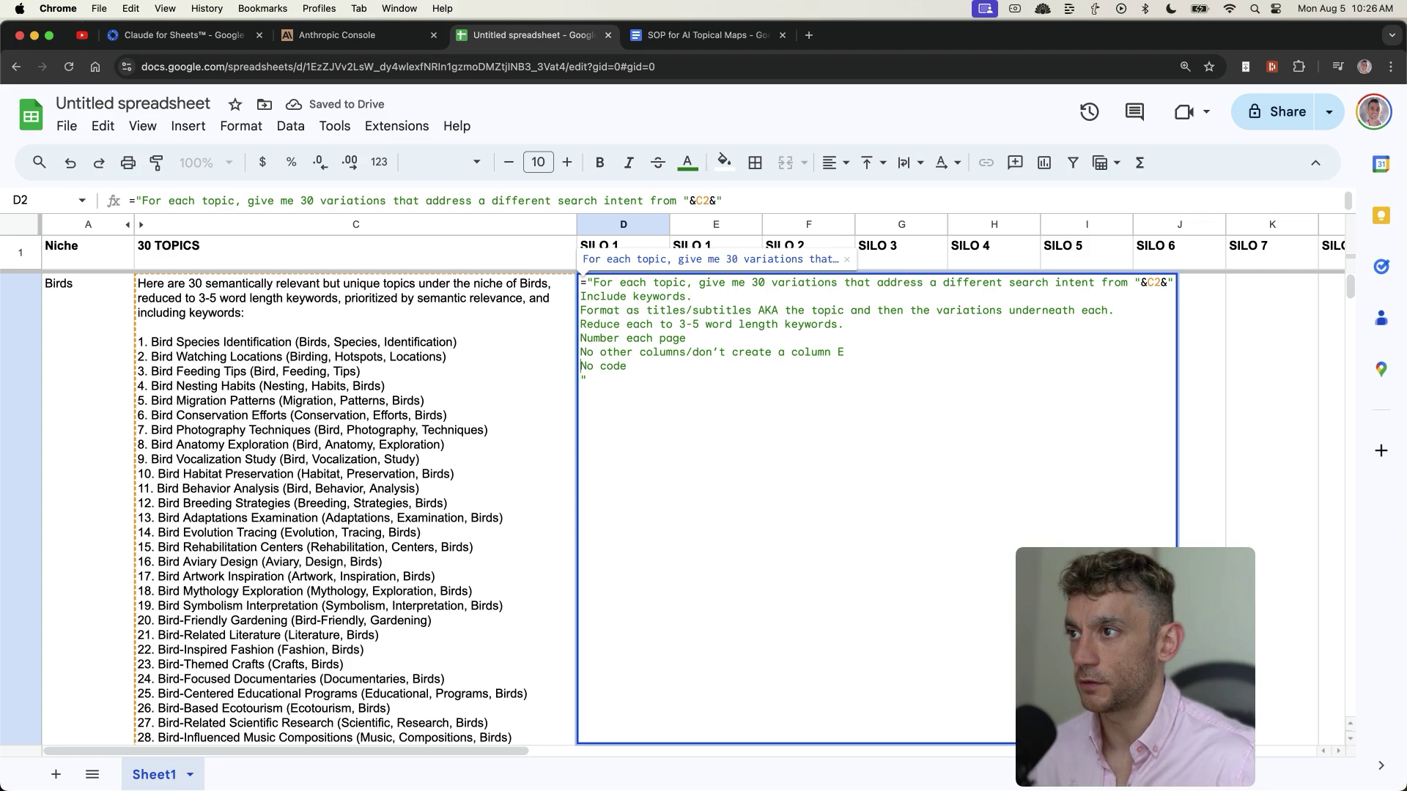
pyautogui.write('Should be 30 topics with 30 pages underneath')
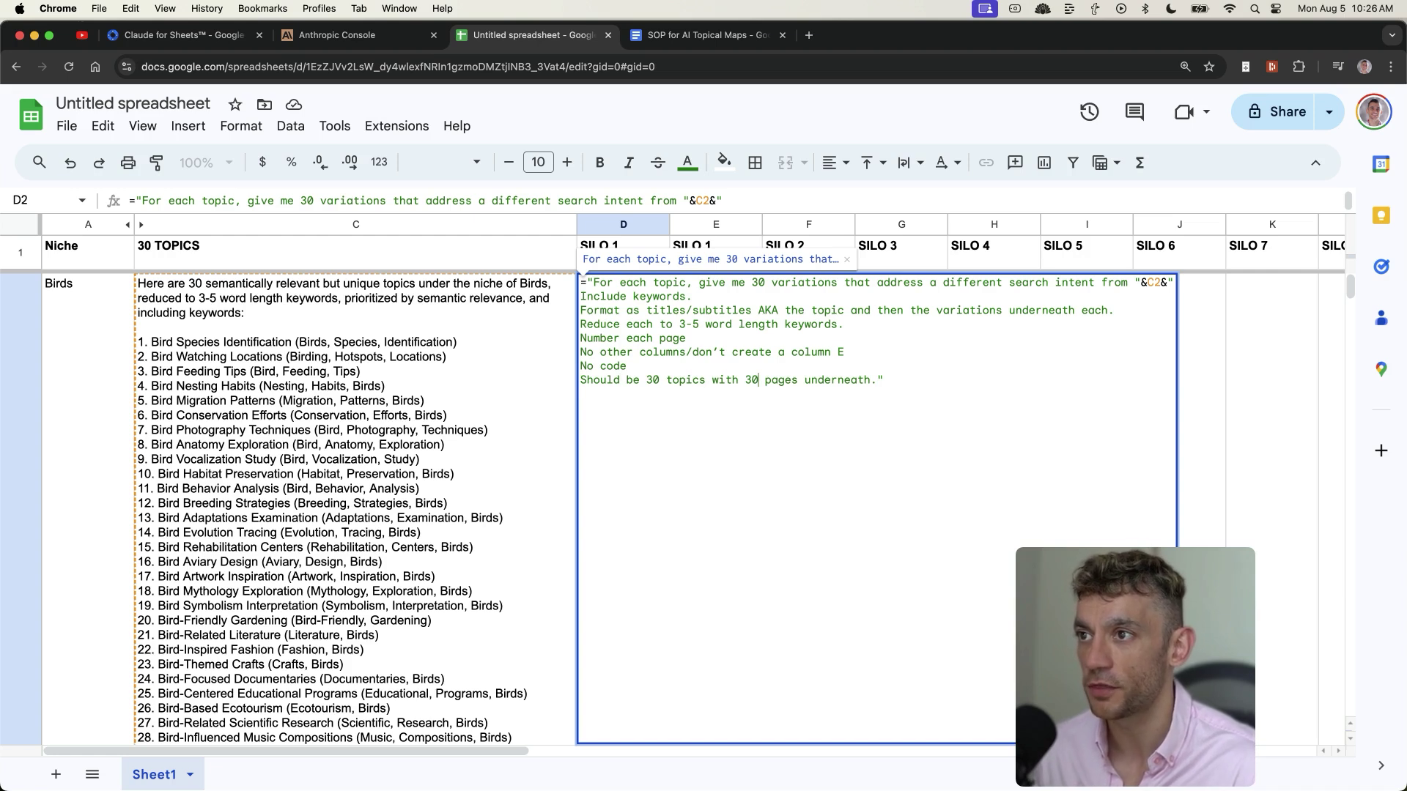
pyautogui.press('Tab')
# Enter the formula =claude(D2) in E2 and widen the Topical Map column substantially
pyautogui.write('=cla')
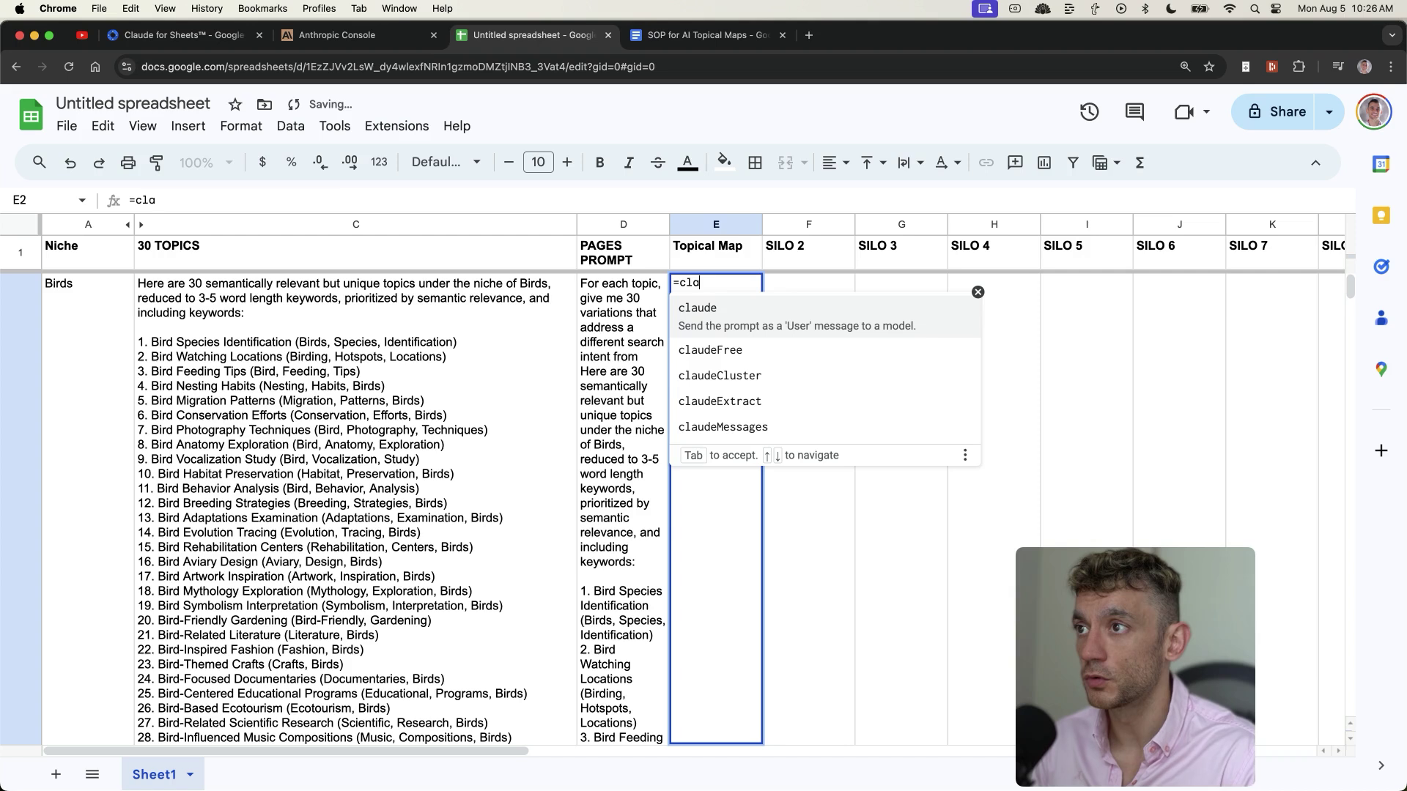
pyautogui.write('ude(')
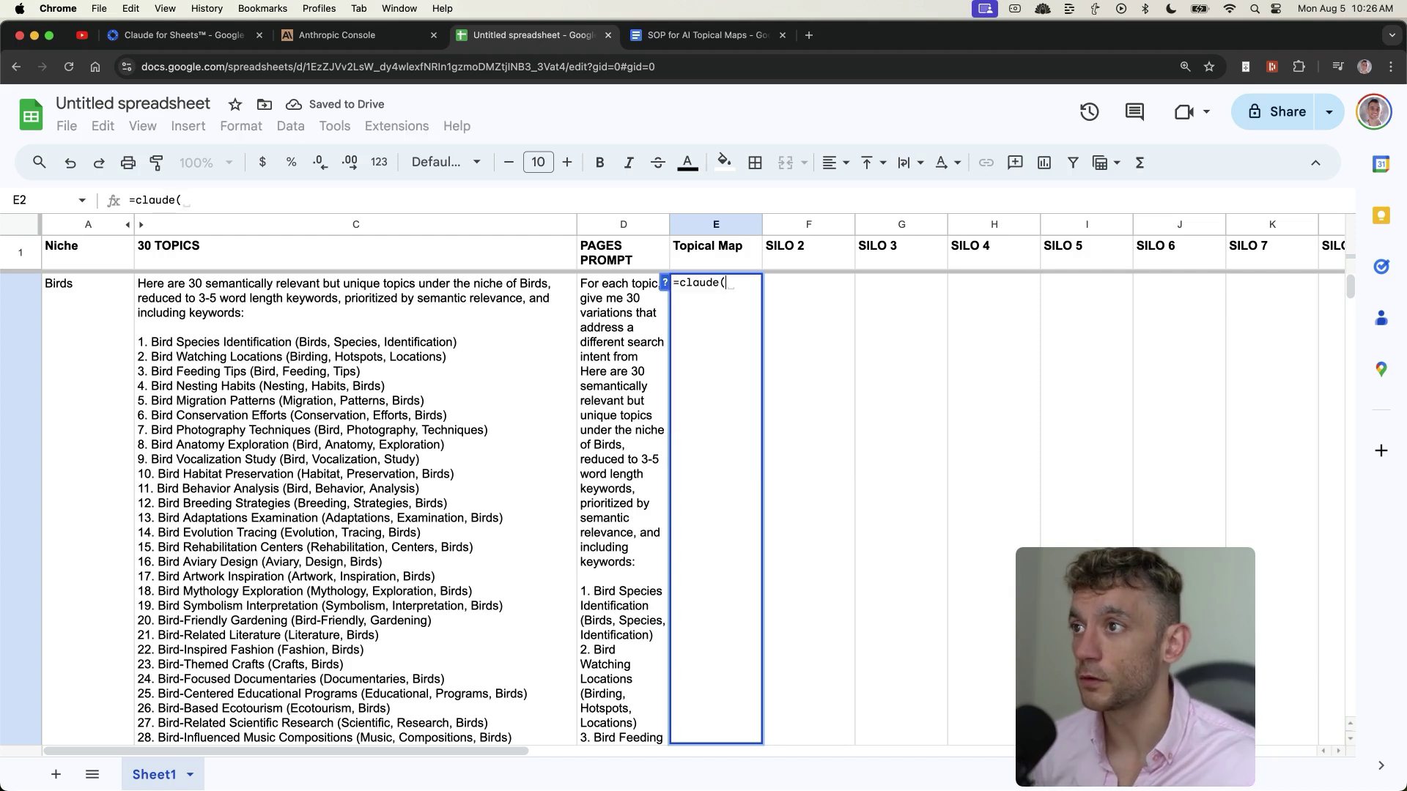
pyautogui.click(629, 380)
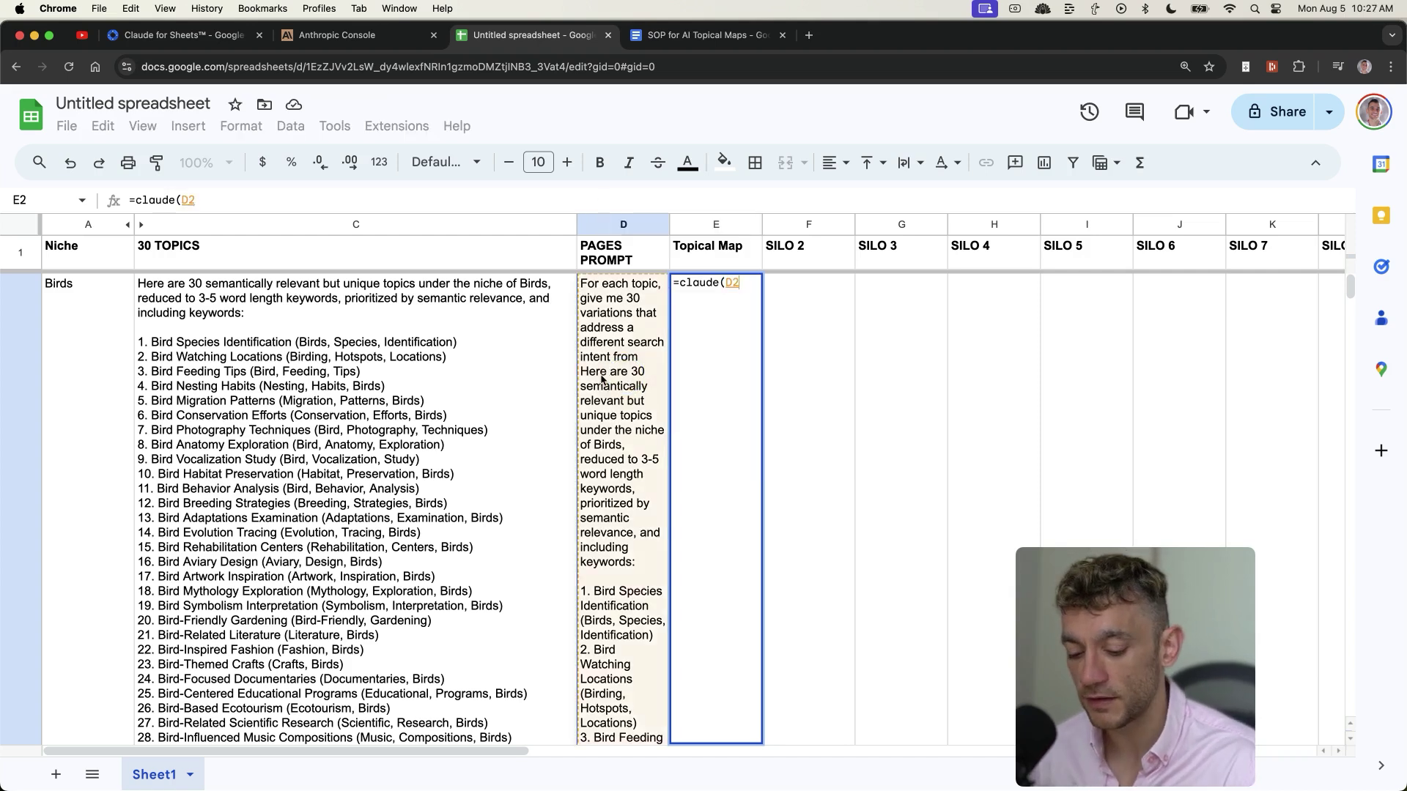
pyautogui.press('Return')
pyautogui.scroll(5, 733, 230)
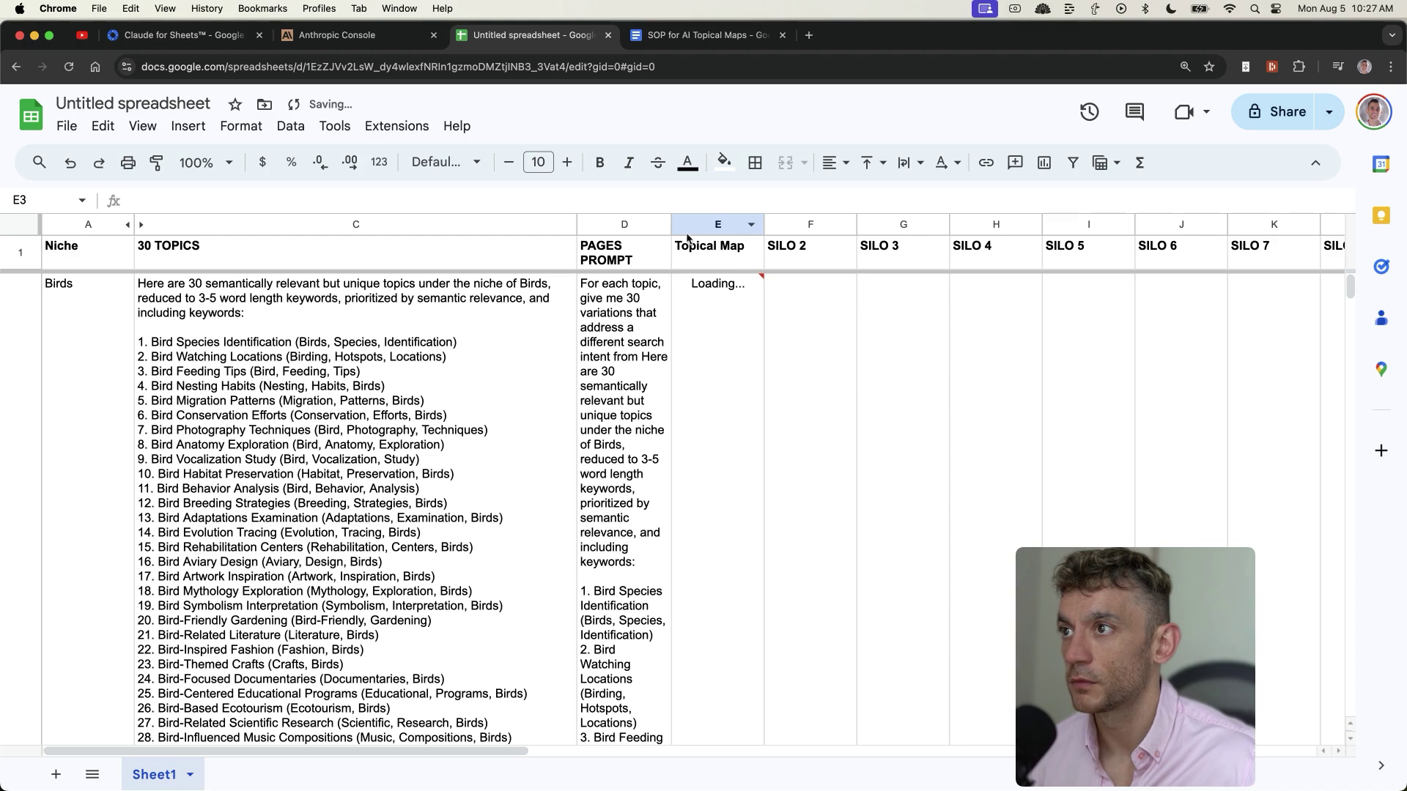
pyautogui.moveTo(762, 224); pyautogui.dragTo(1332, 224)
pyautogui.click(752, 404)
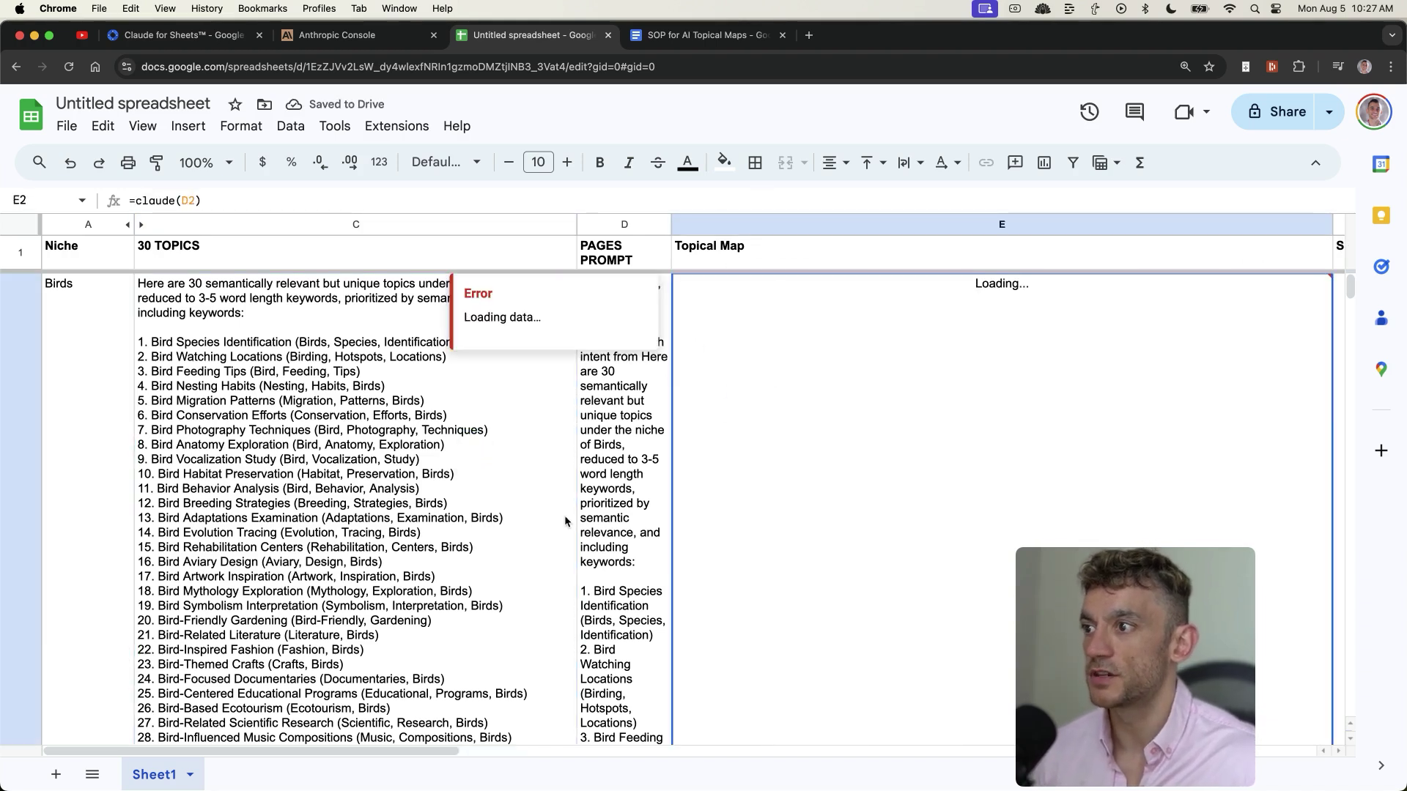
# Review the generated topical map in E2 against the niche and topics, from the first topic's pages to the end of the list
pyautogui.press('Left')
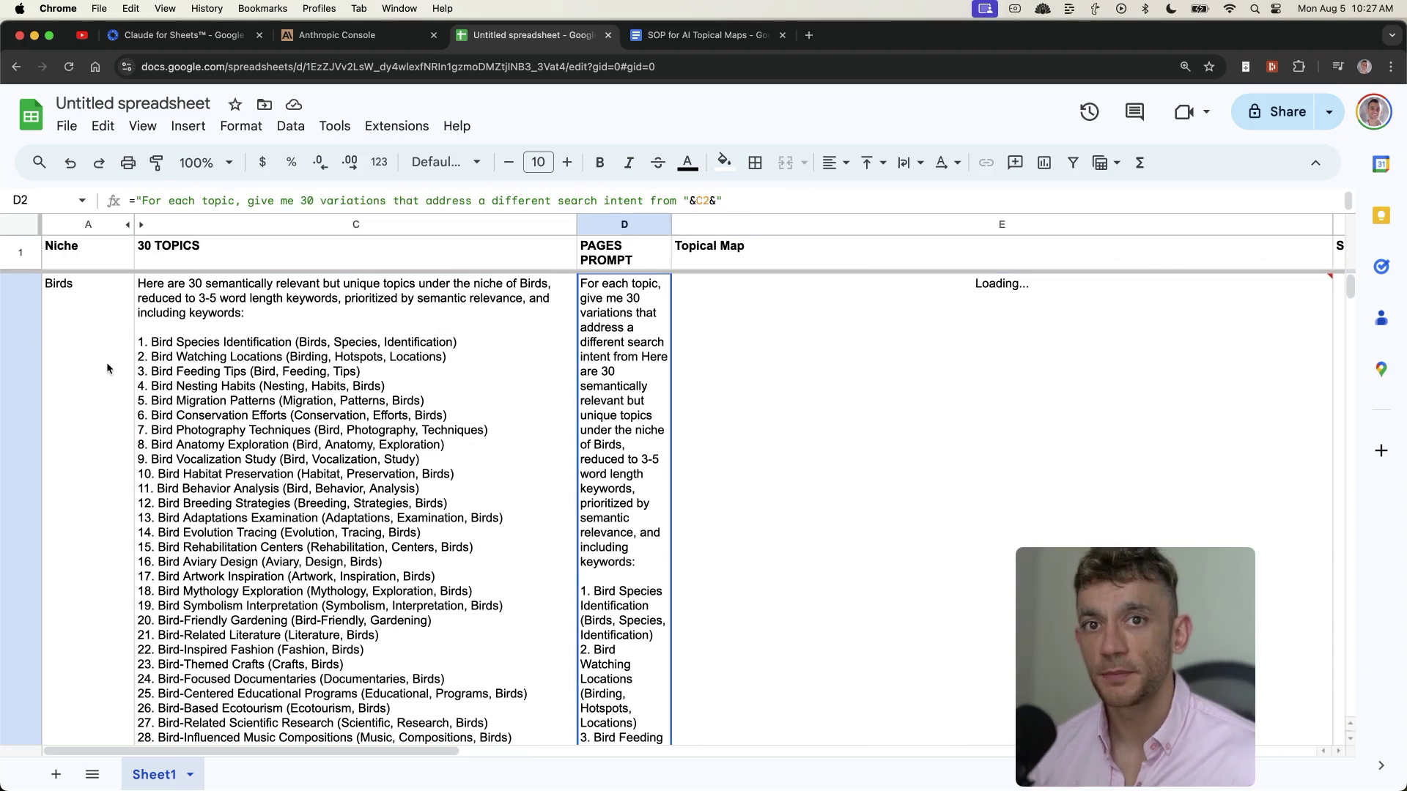
pyautogui.click(85, 409)
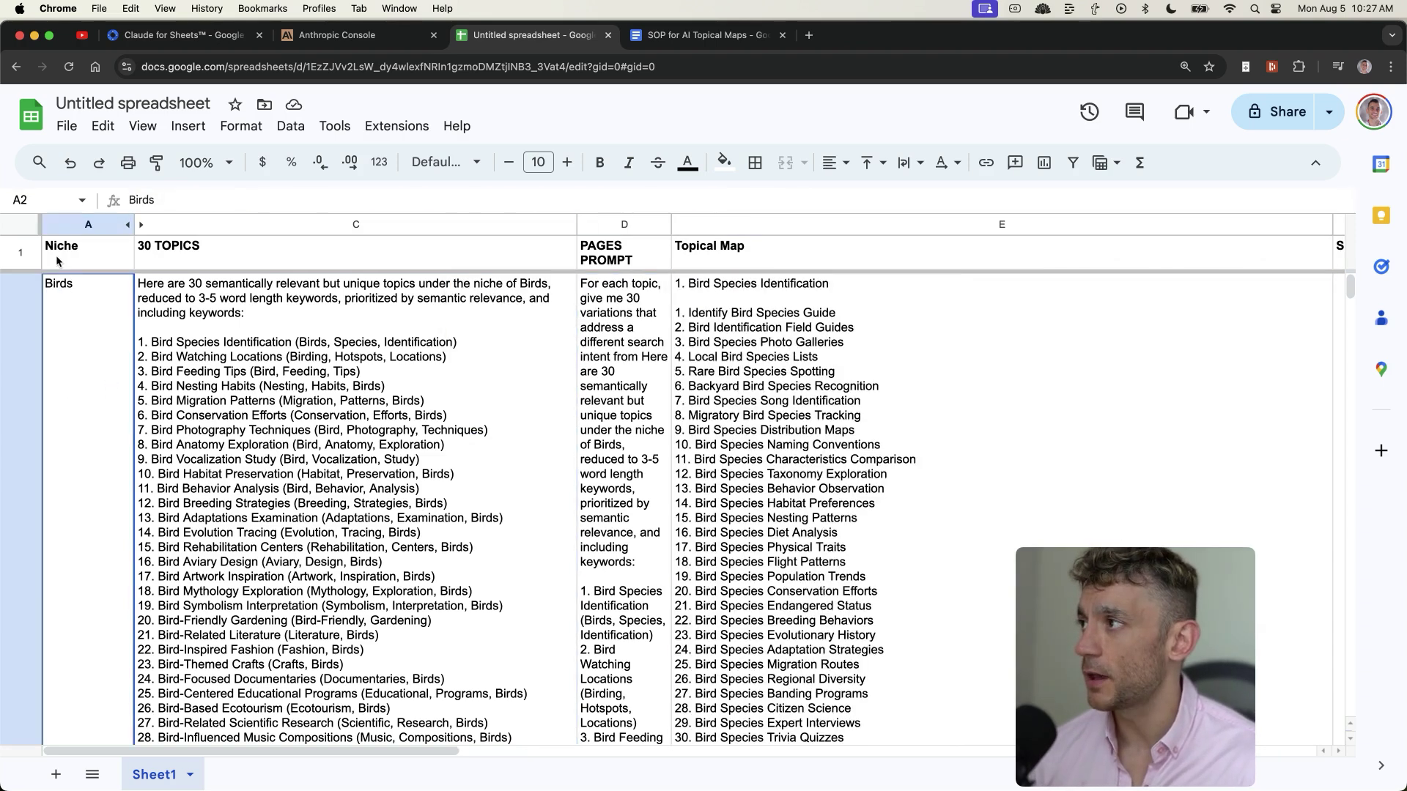
pyautogui.click(697, 417)
pyautogui.scroll(-10, 698, 416)
pyautogui.scroll(18, 701, 415)
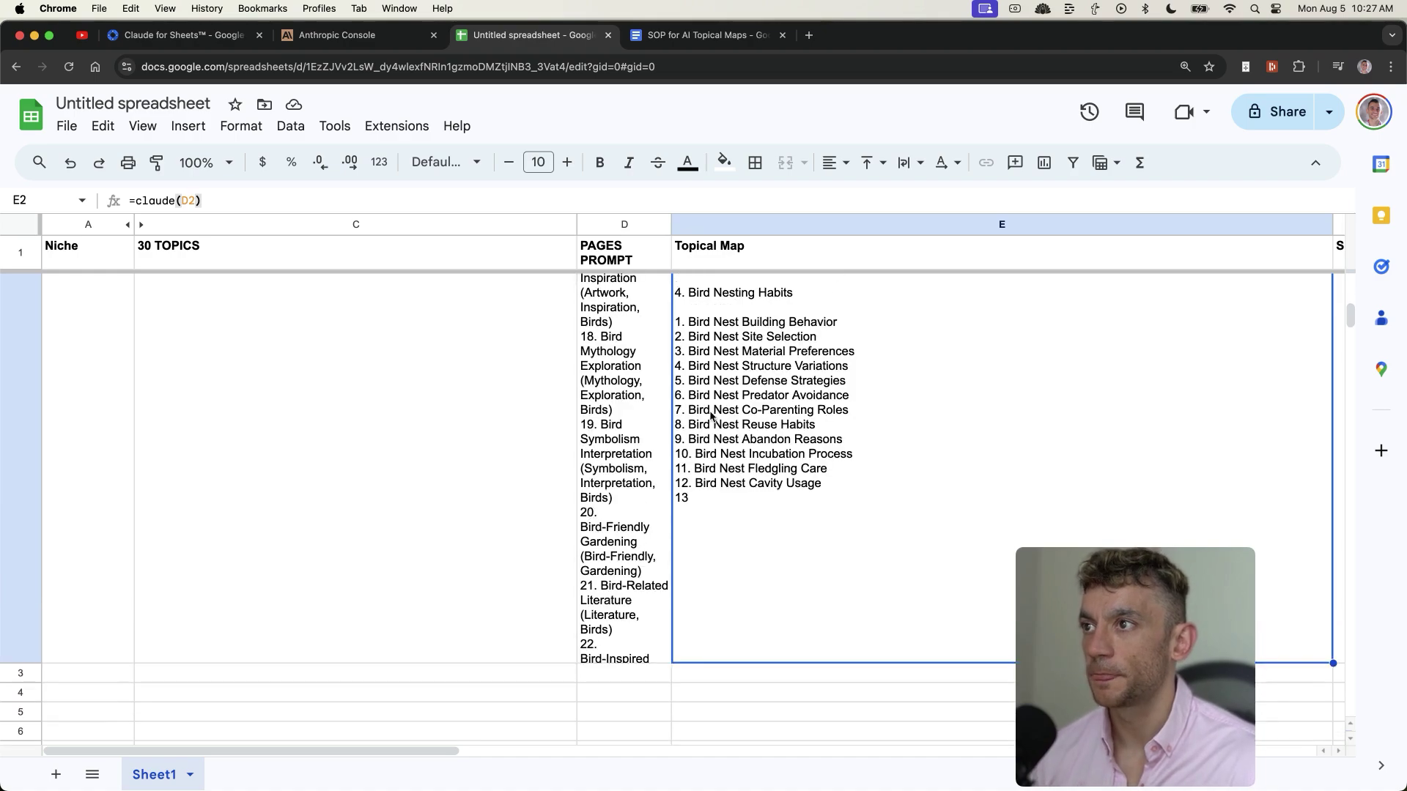
pyautogui.scroll(-6, 768, 360)
pyautogui.scroll(10, 799, 410)
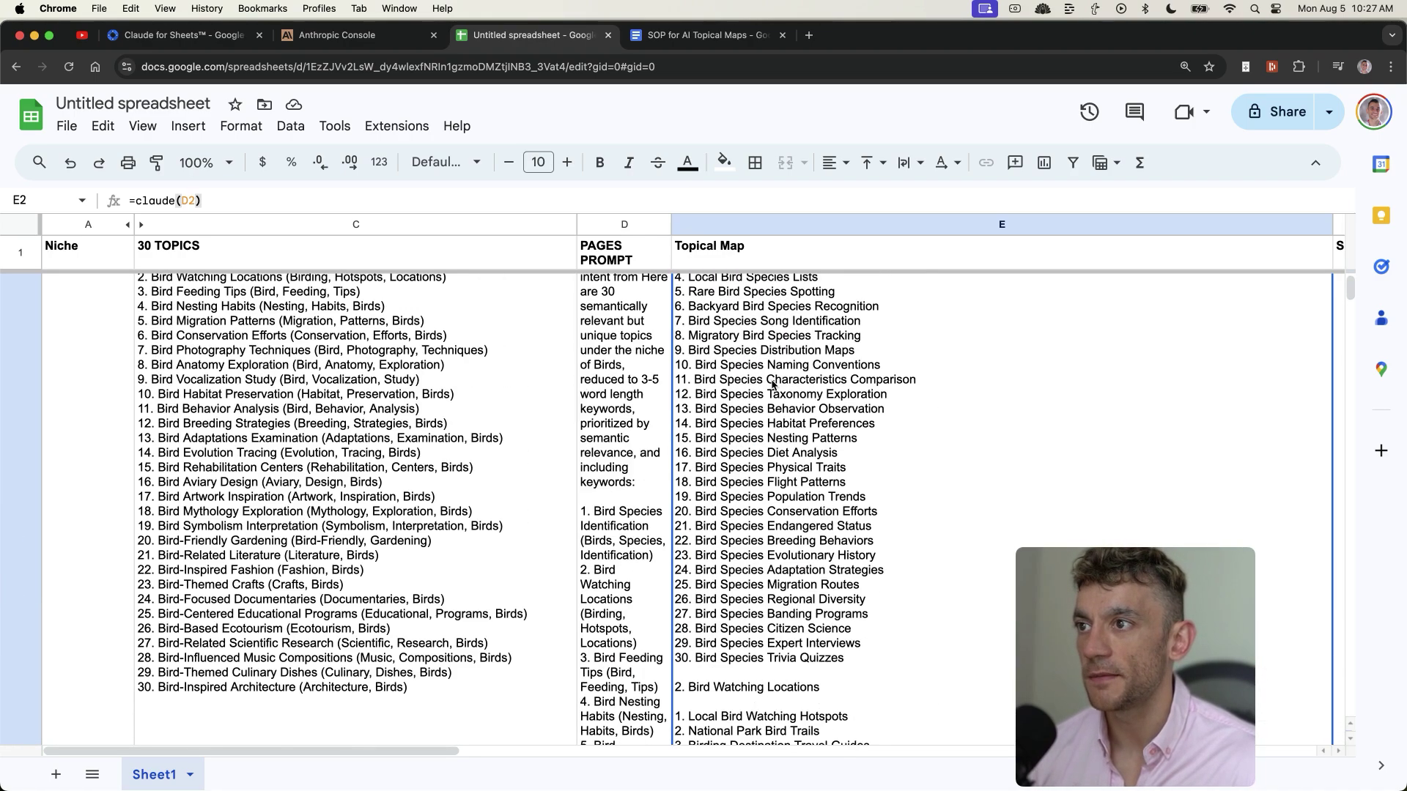
pyautogui.scroll(8, 785, 381)
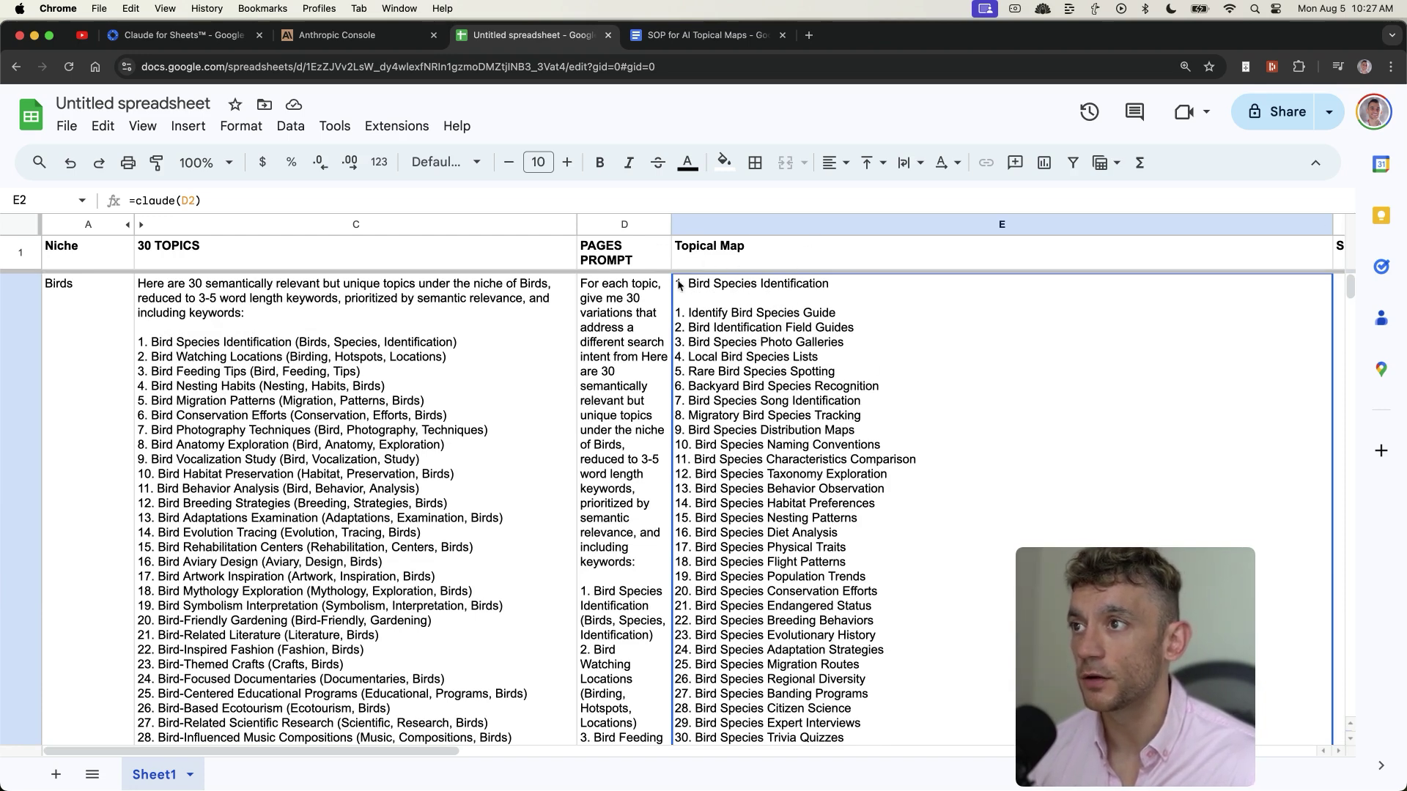
pyautogui.scroll(-3, 746, 386)
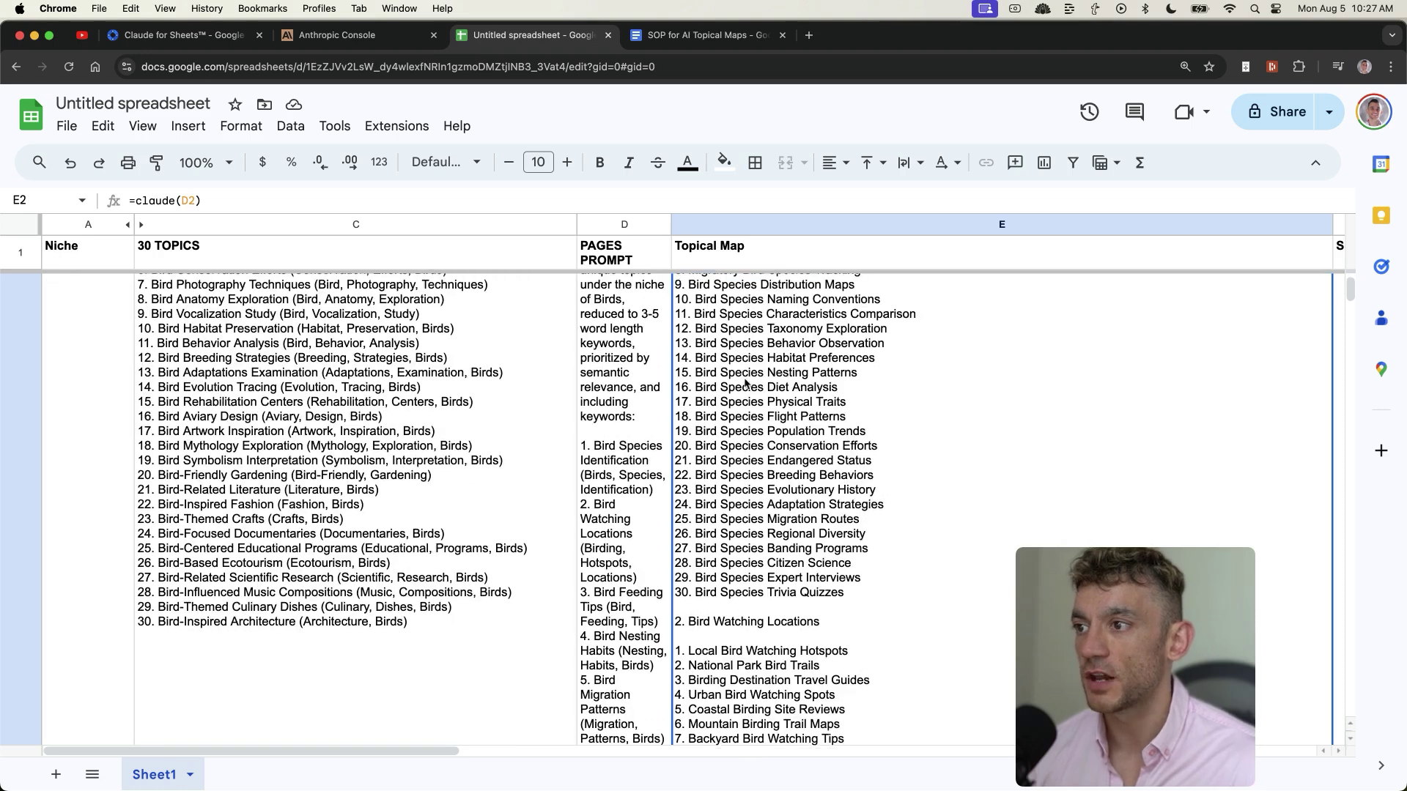
pyautogui.scroll(3, 746, 386)
pyautogui.scroll(1, 739, 308)
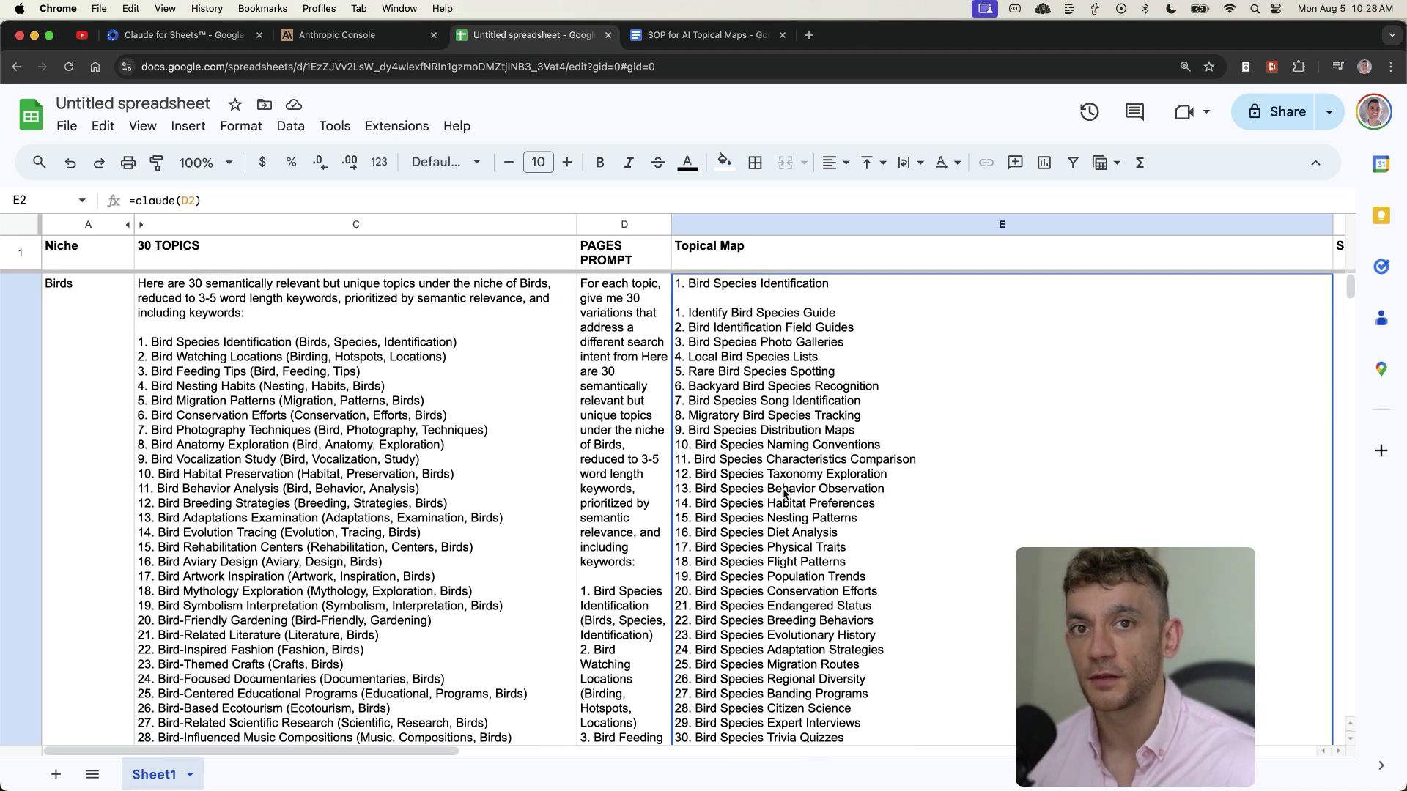
# Examine the E2 topical map topic by topic to check which topics it covers and where its page list ends
pyautogui.scroll(-10, 778, 466)
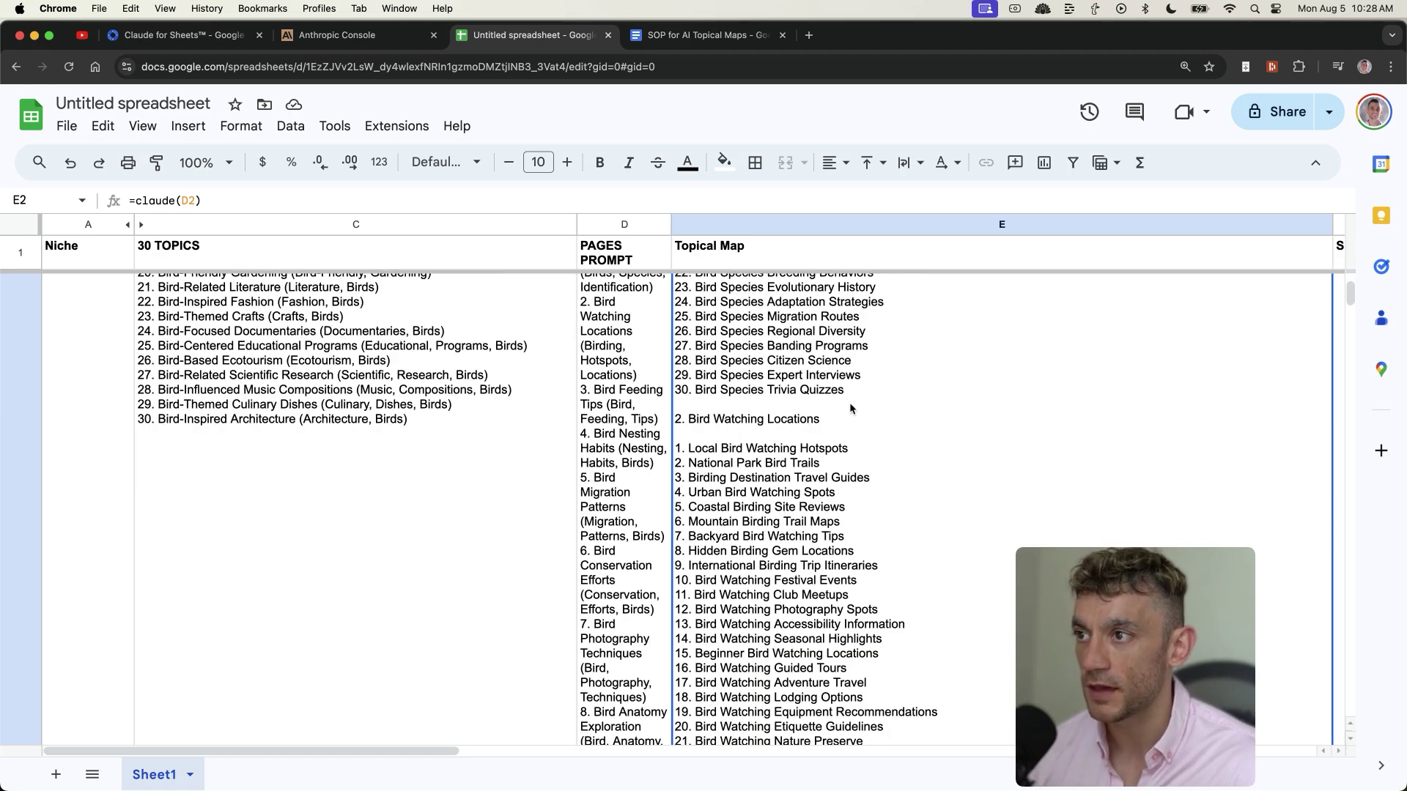
pyautogui.scroll(-4, 796, 455)
pyautogui.scroll(-4, 764, 415)
pyautogui.scroll(7, 758, 521)
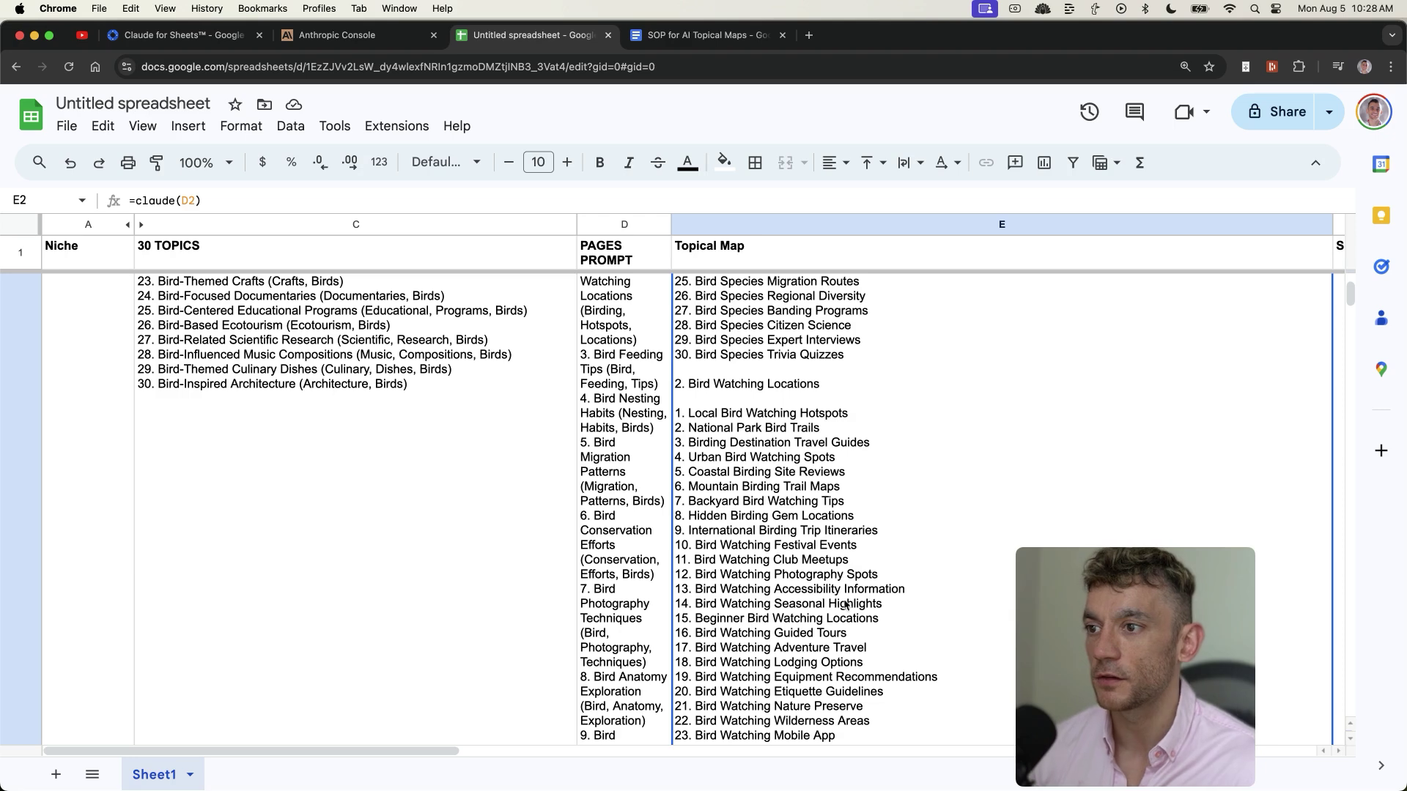
pyautogui.scroll(-15, 774, 574)
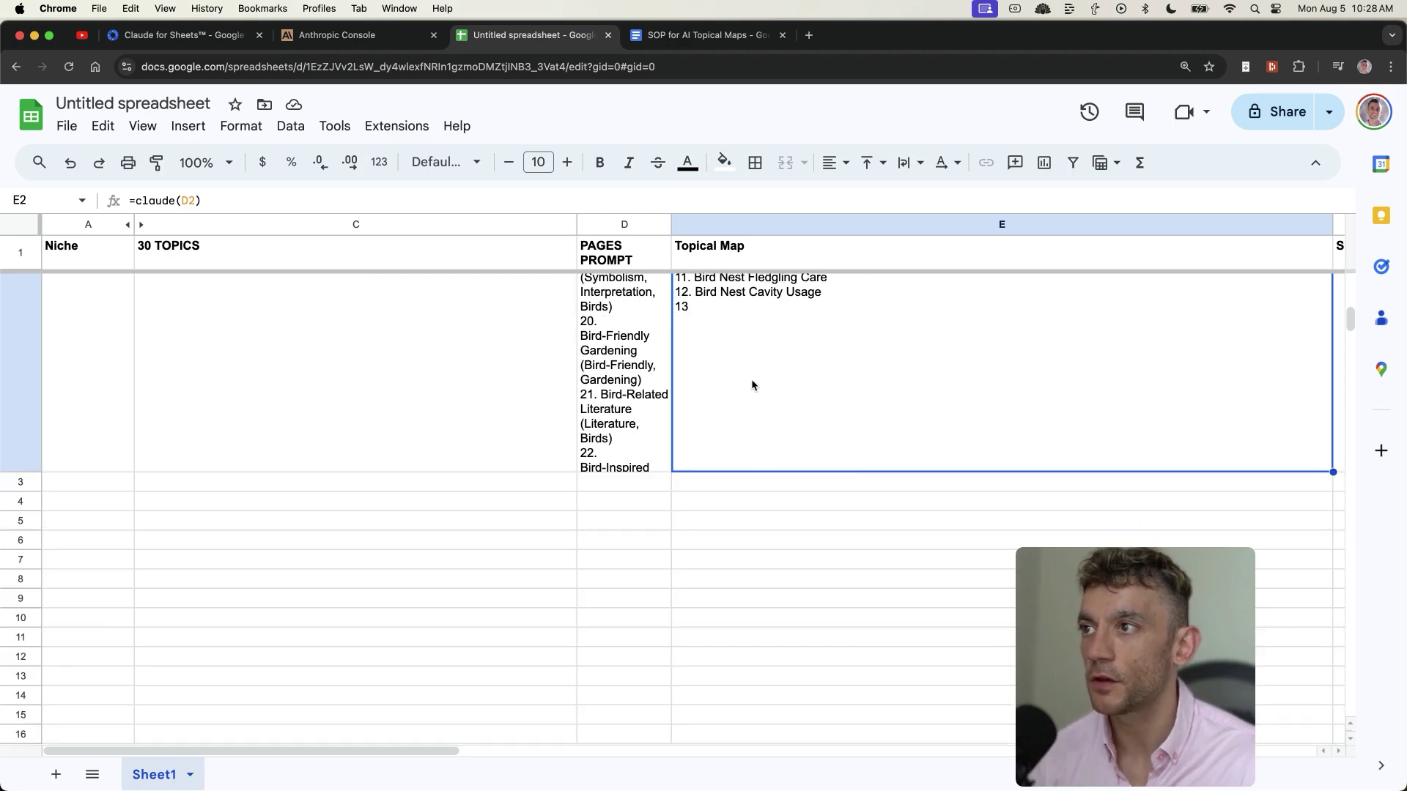
pyautogui.scroll(5, 751, 385)
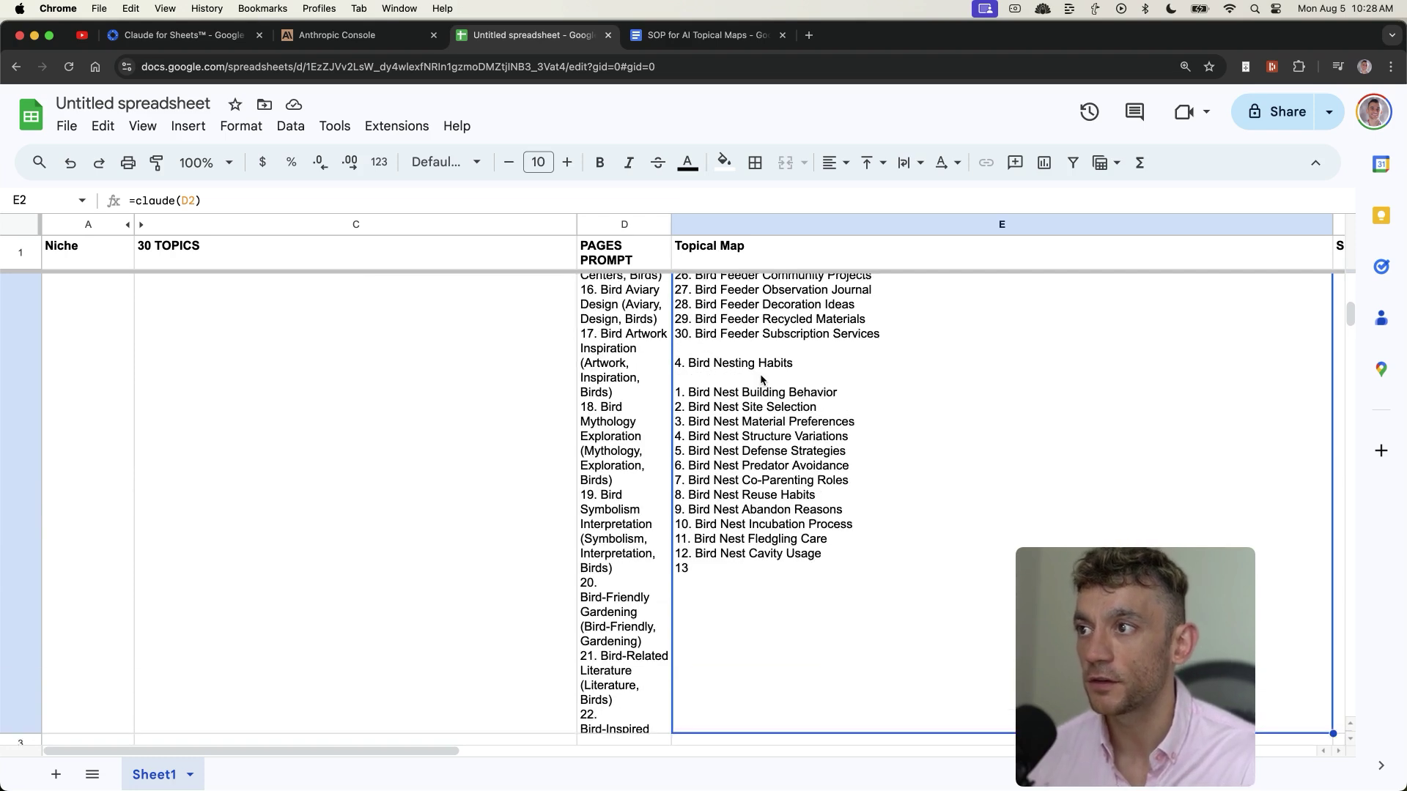
pyautogui.scroll(3, 760, 379)
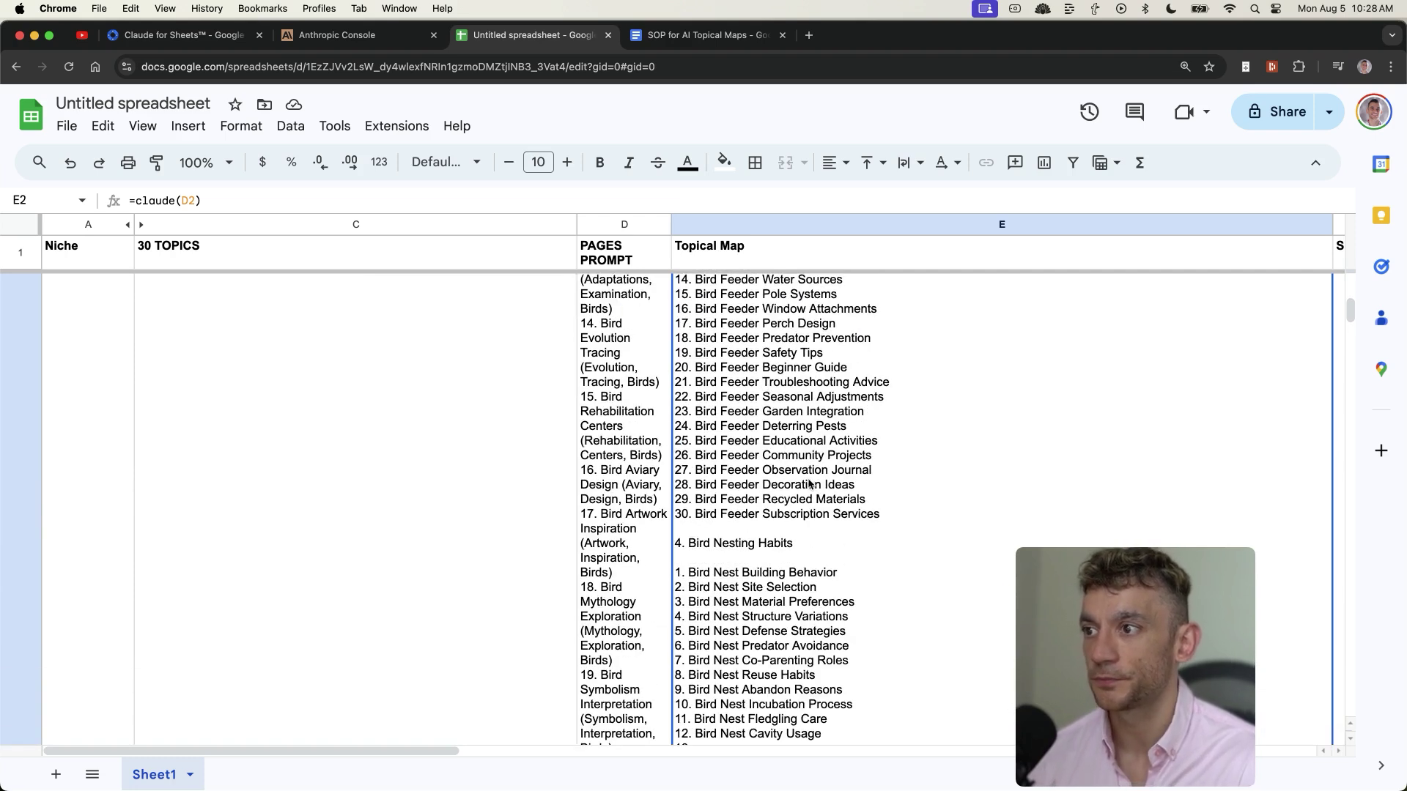
# Add the line "Just generate the first 3 categories/pages underneath" to the D2 pages prompt, above its closing sentence
pyautogui.doubleClick(736, 555)
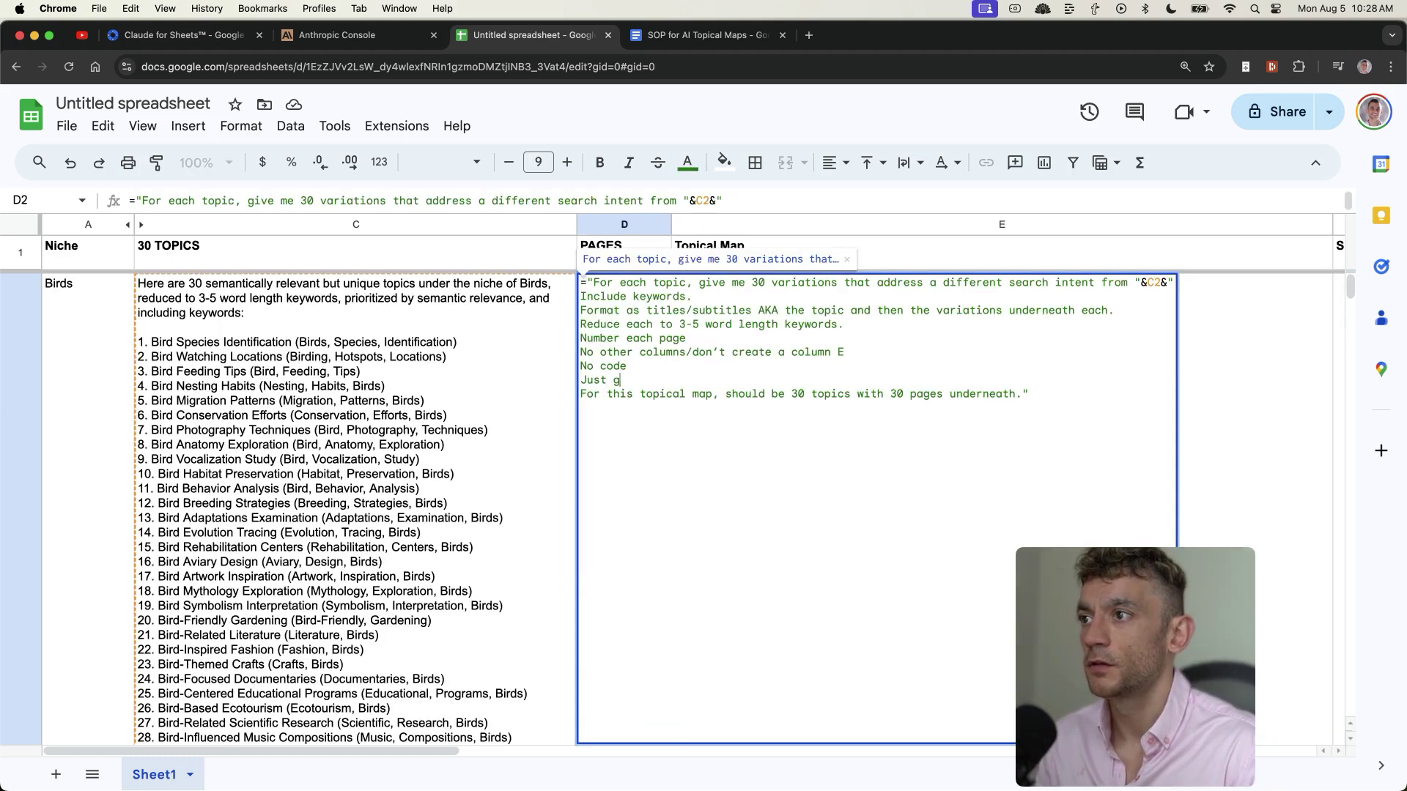
pyautogui.write('enearte')
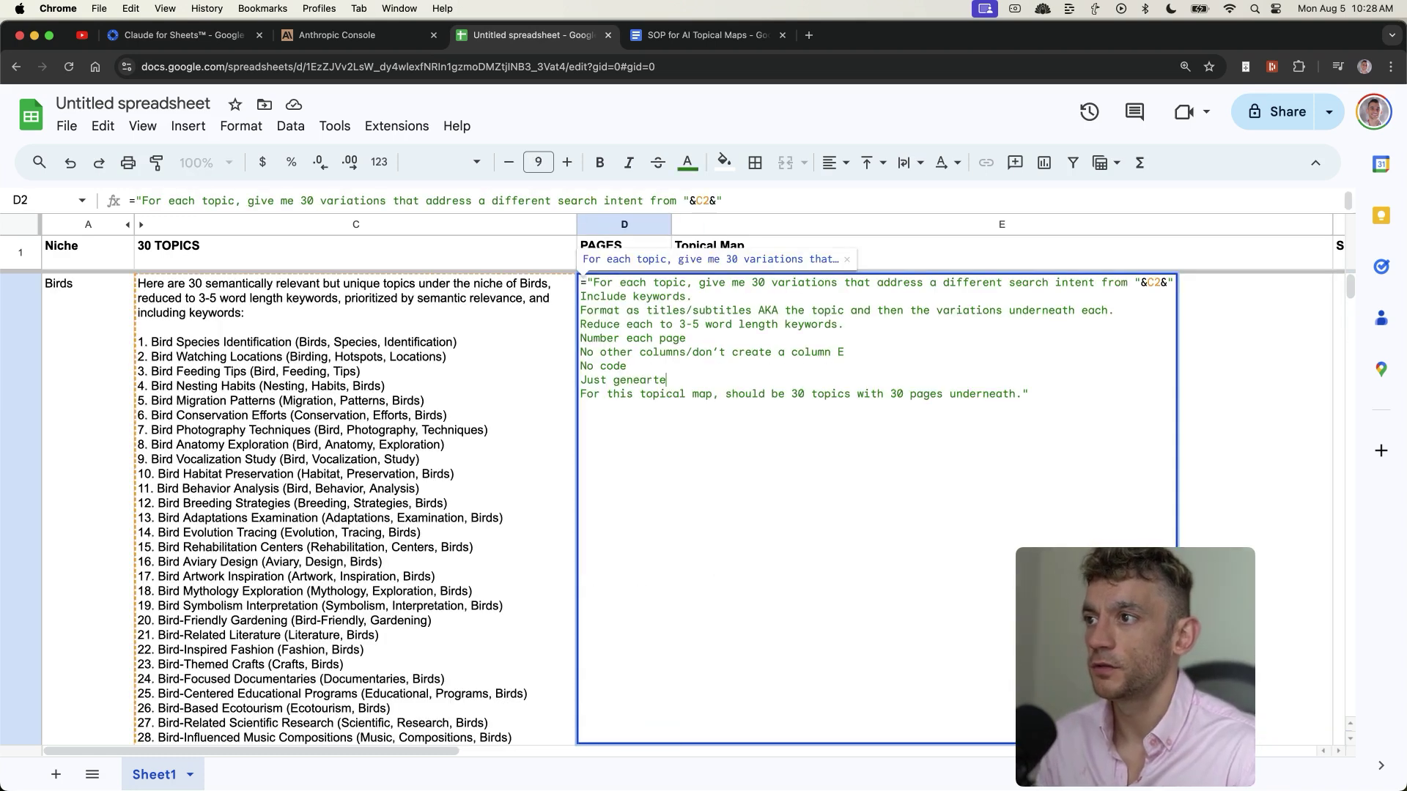
pyautogui.press('BackSpace')
pyautogui.press('BackSpace')
pyautogui.press('BackSpace')
pyautogui.press('BackSpace')
pyautogui.write('rate the first 3 categories/pages ')
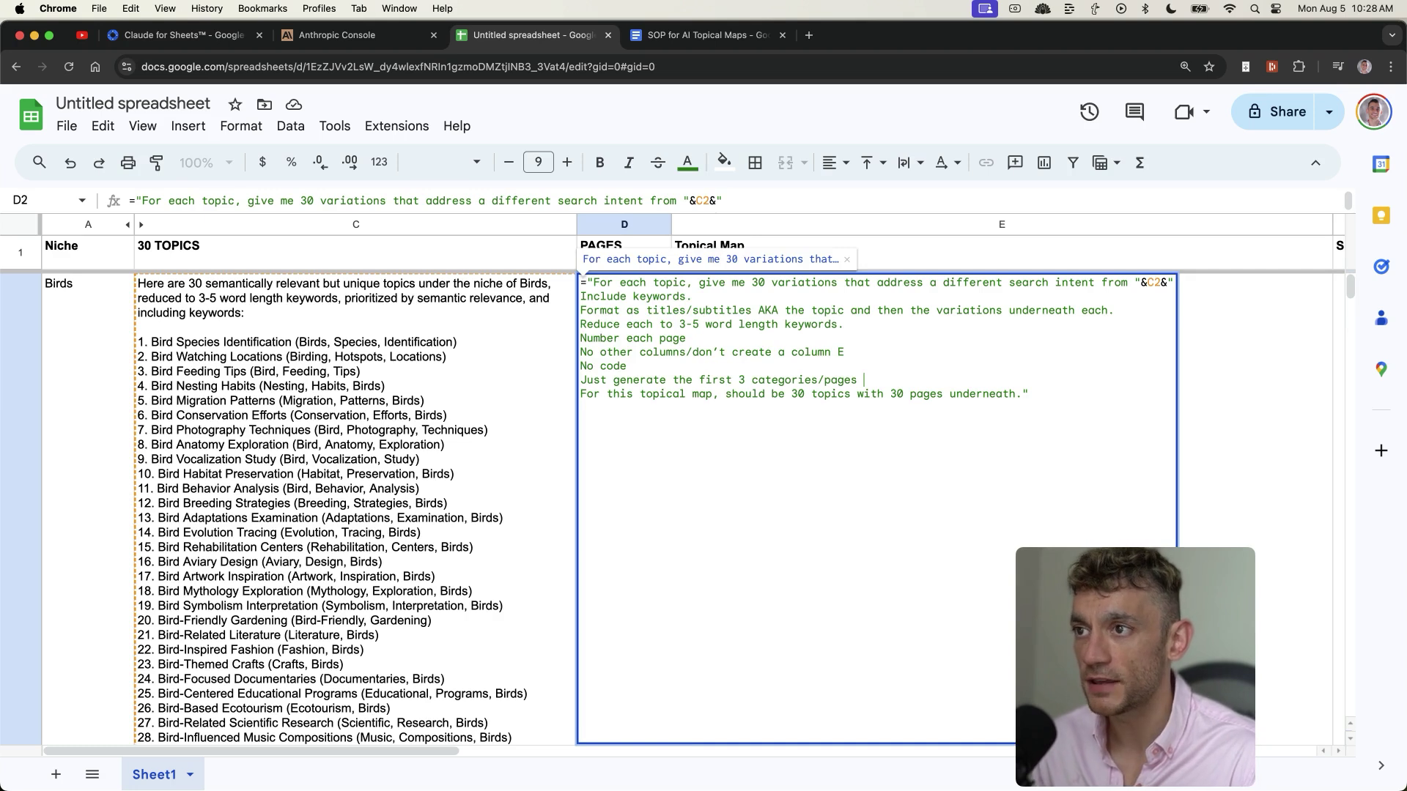
pyautogui.write('underneath')
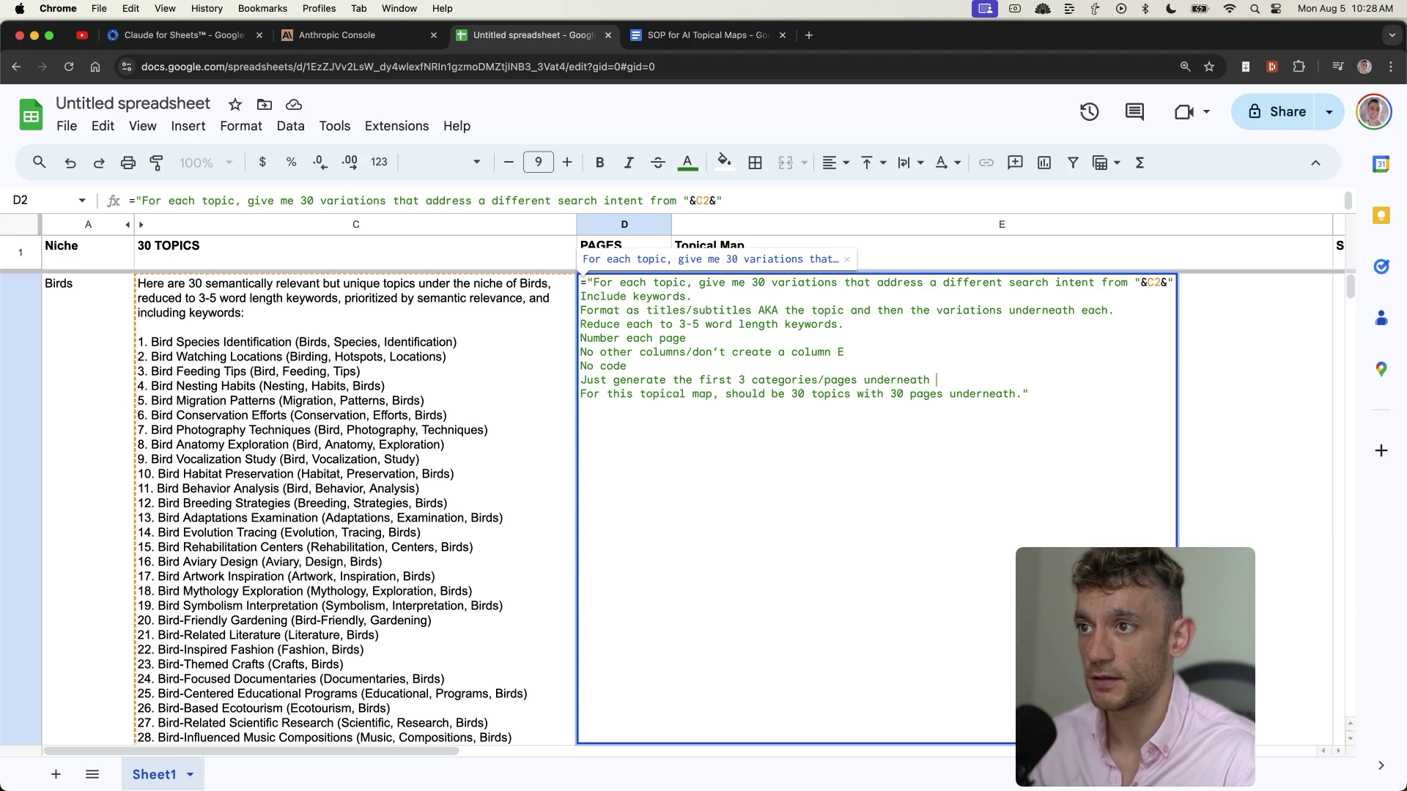
pyautogui.press('Return')
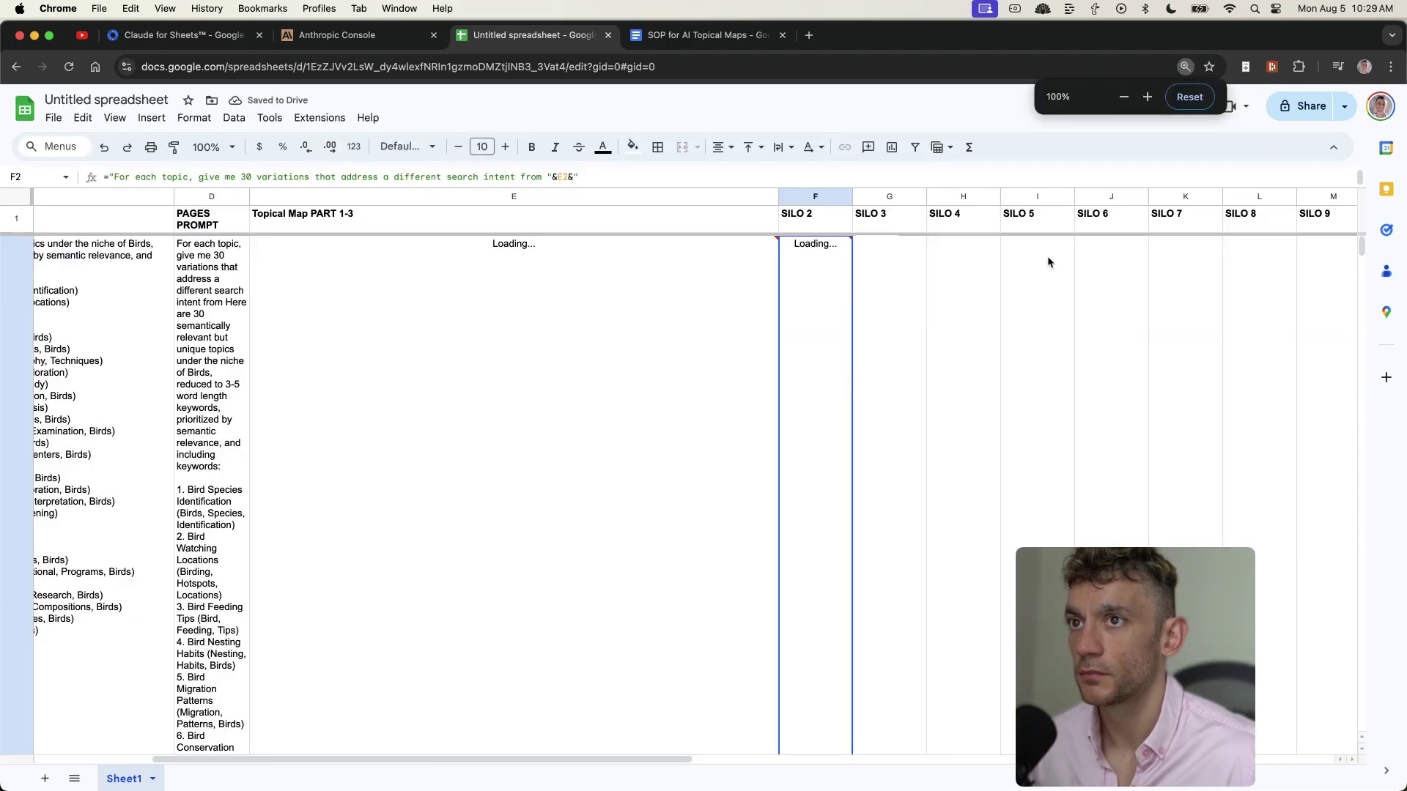
# Select the SILO headings in row 1 from F1 onward, and change the F2 prompt's last line to "Generate the first 4-6 topics"
pyautogui.click(813, 214)
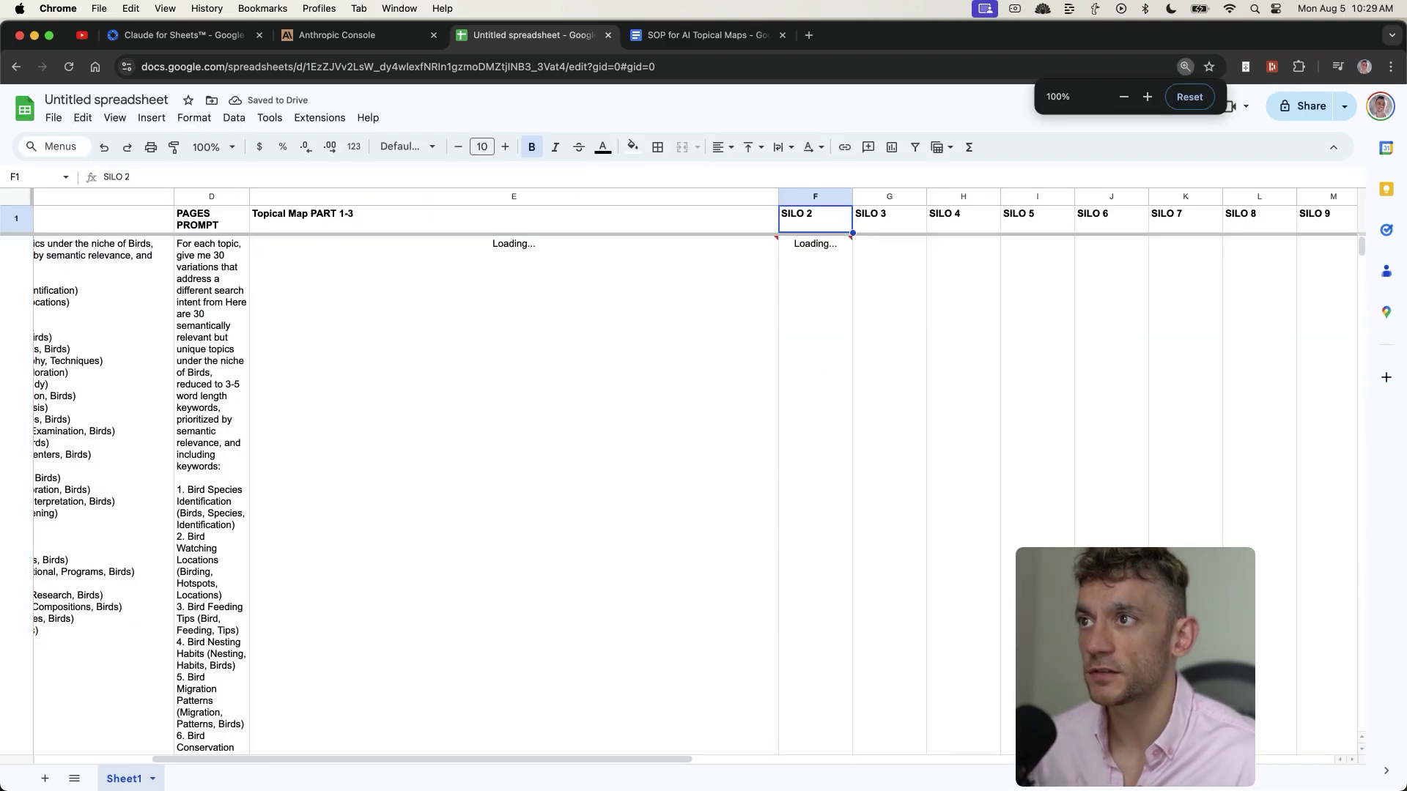
pyautogui.hotkey('ctrl', 'shift', 'Right')
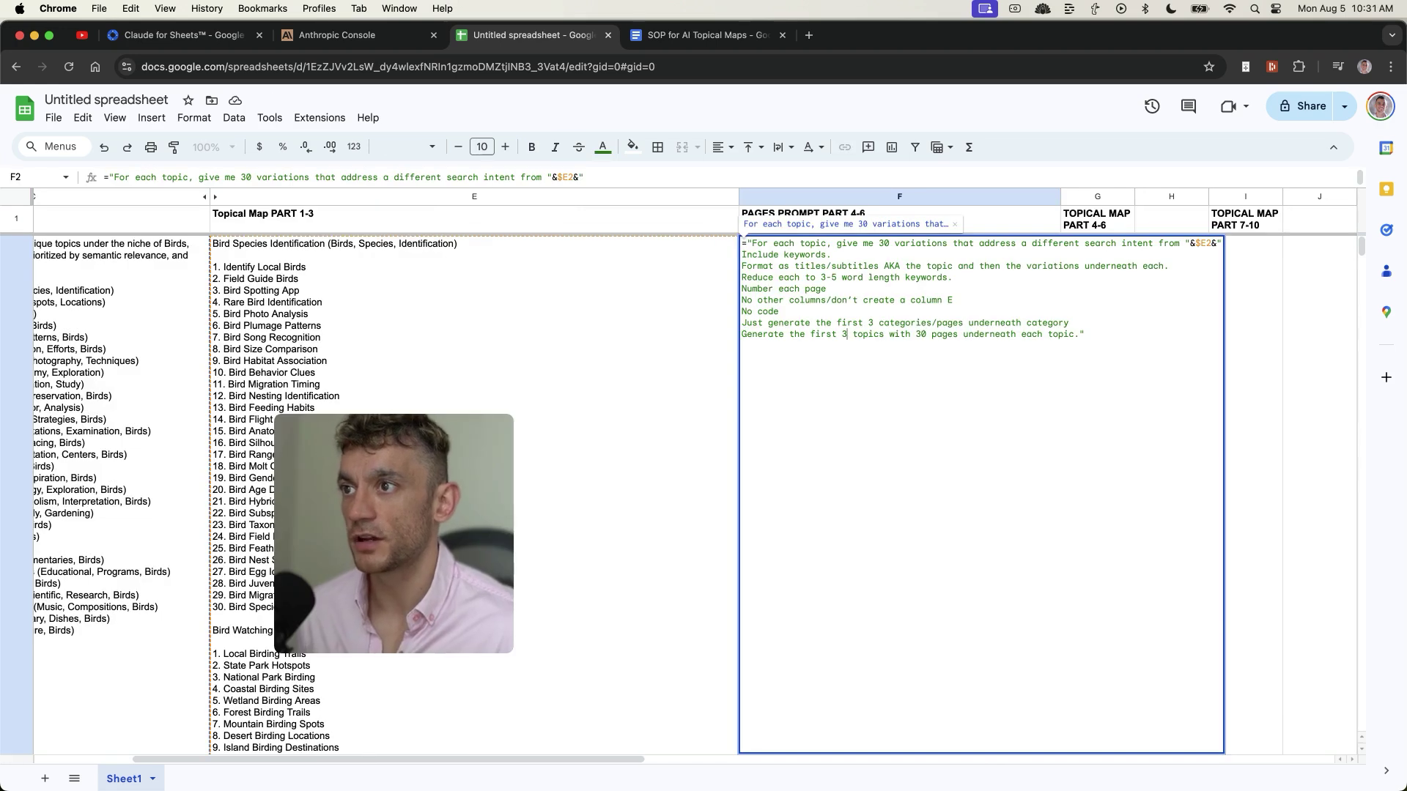
pyautogui.doubleClick(844, 334)
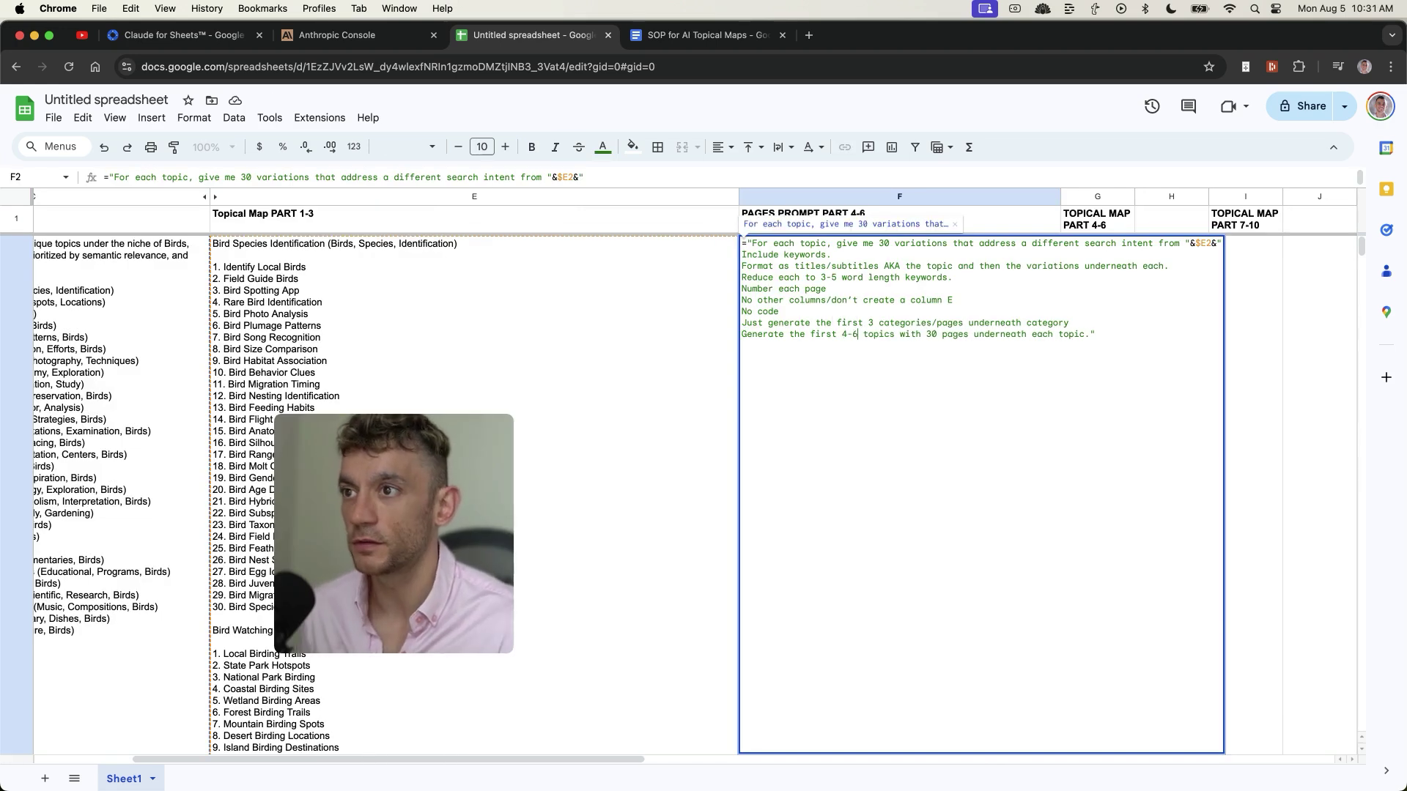
pyautogui.press('Tab')
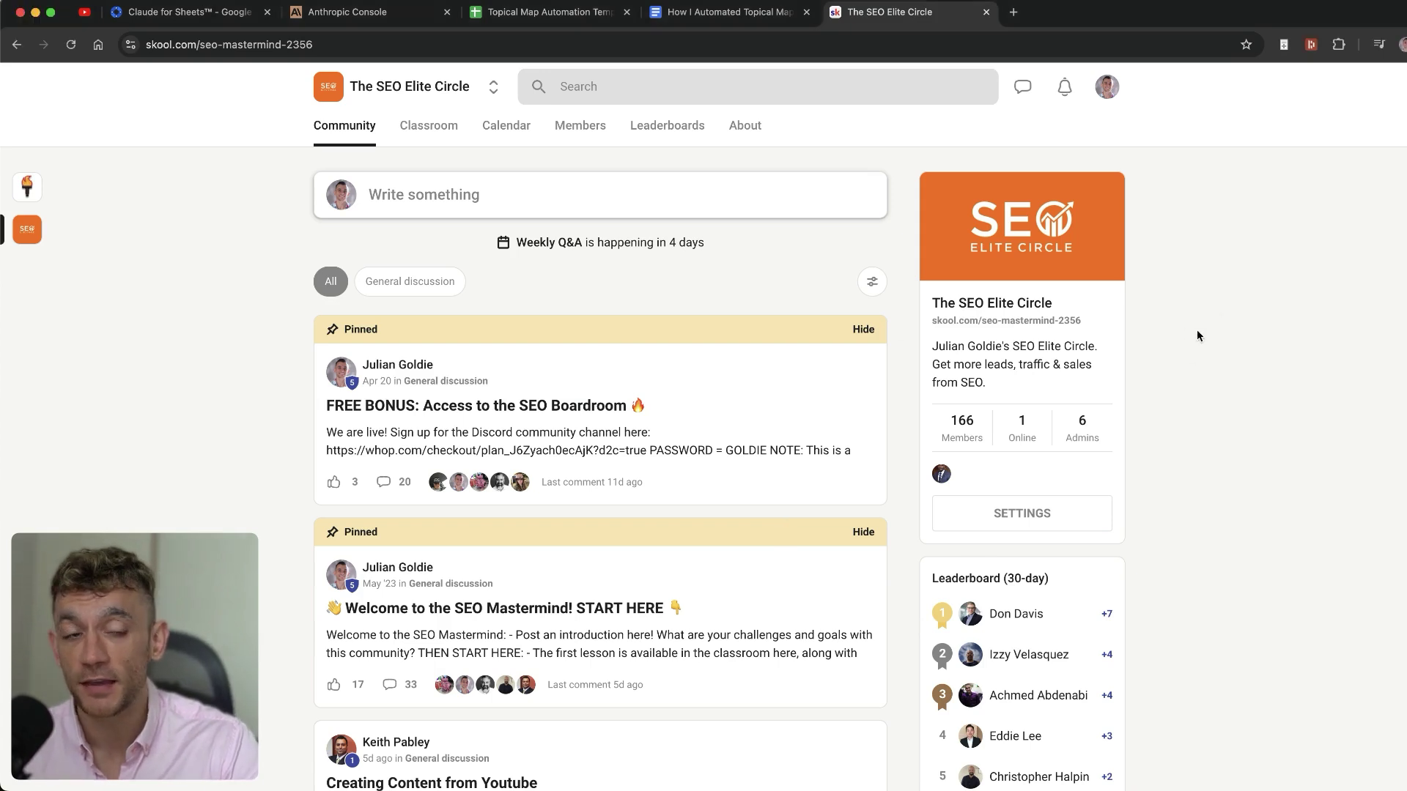
# Open the Classroom of The SEO Elite Circle on Skool and browse its courses, from SEO Mastermind to the free SEO offers
pyautogui.click(431, 124)
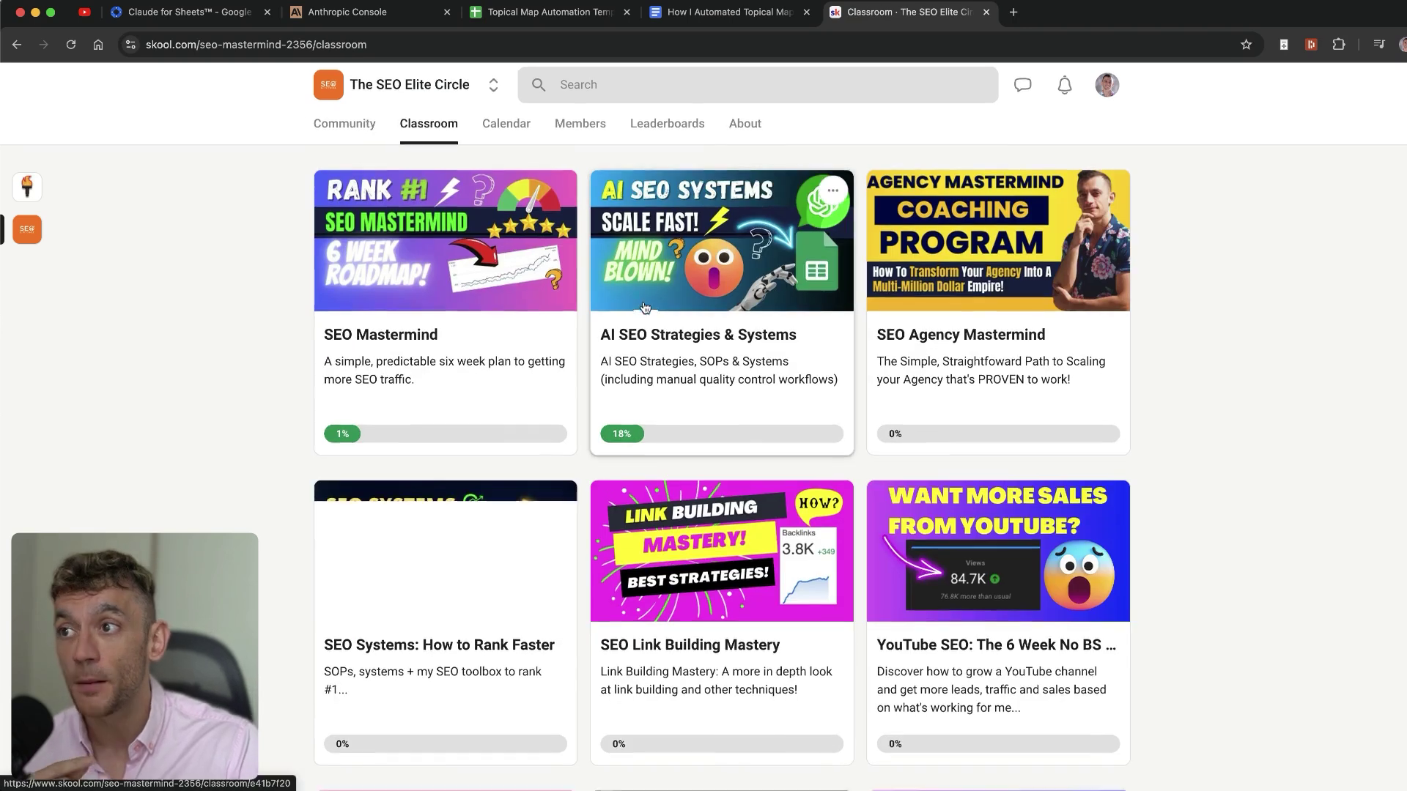
pyautogui.scroll(-2, 644, 307)
pyautogui.scroll(2, 1194, 379)
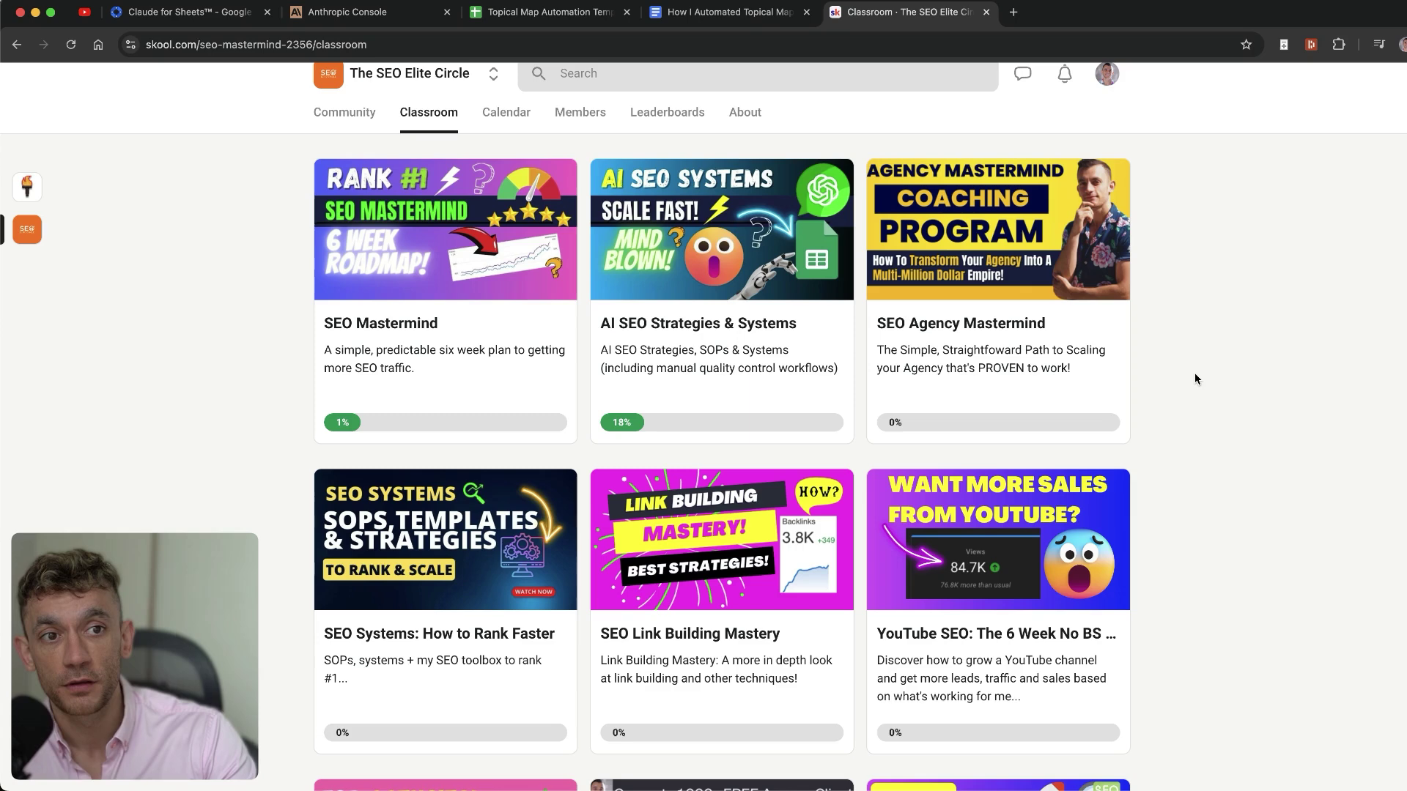
pyautogui.scroll(-2, 1194, 377)
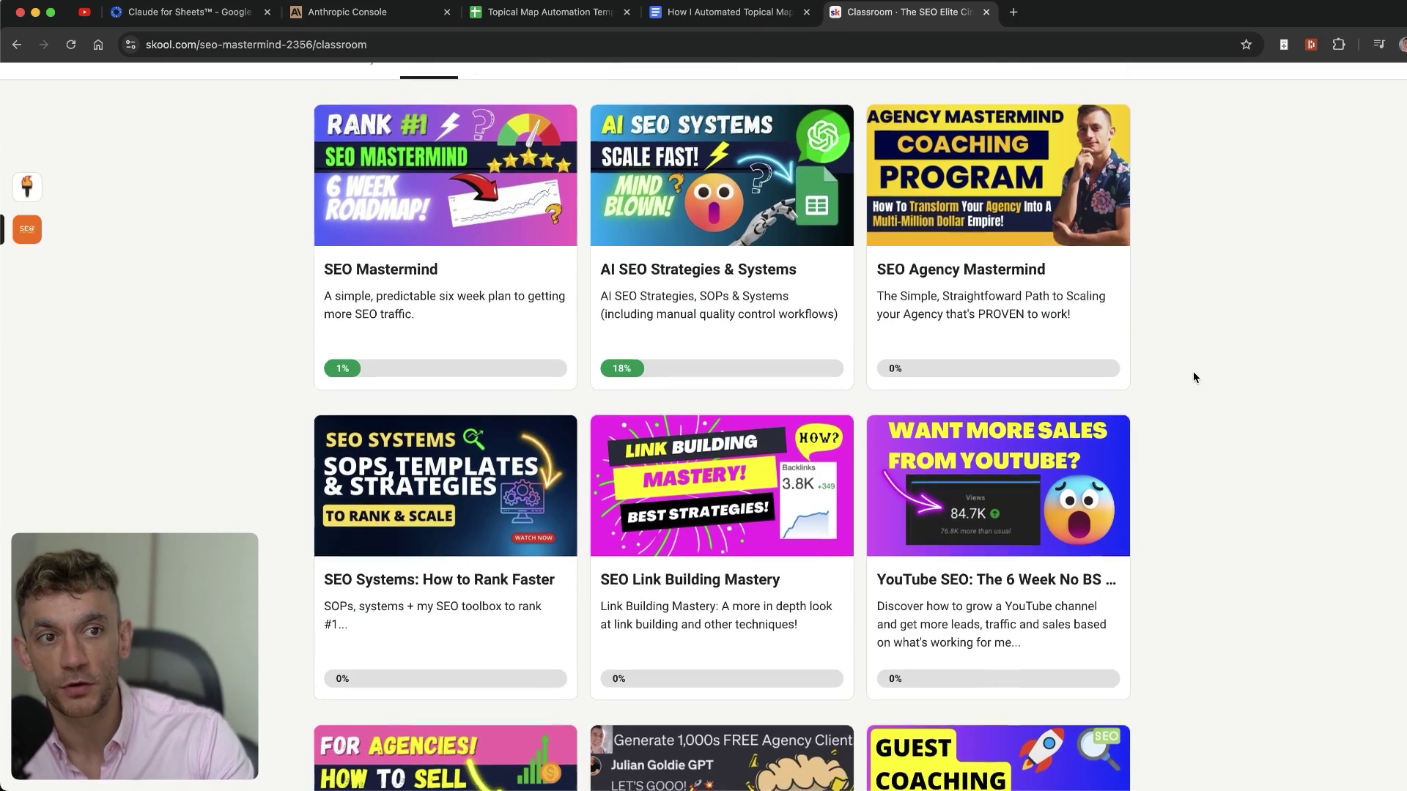
pyautogui.scroll(-1, 1194, 372)
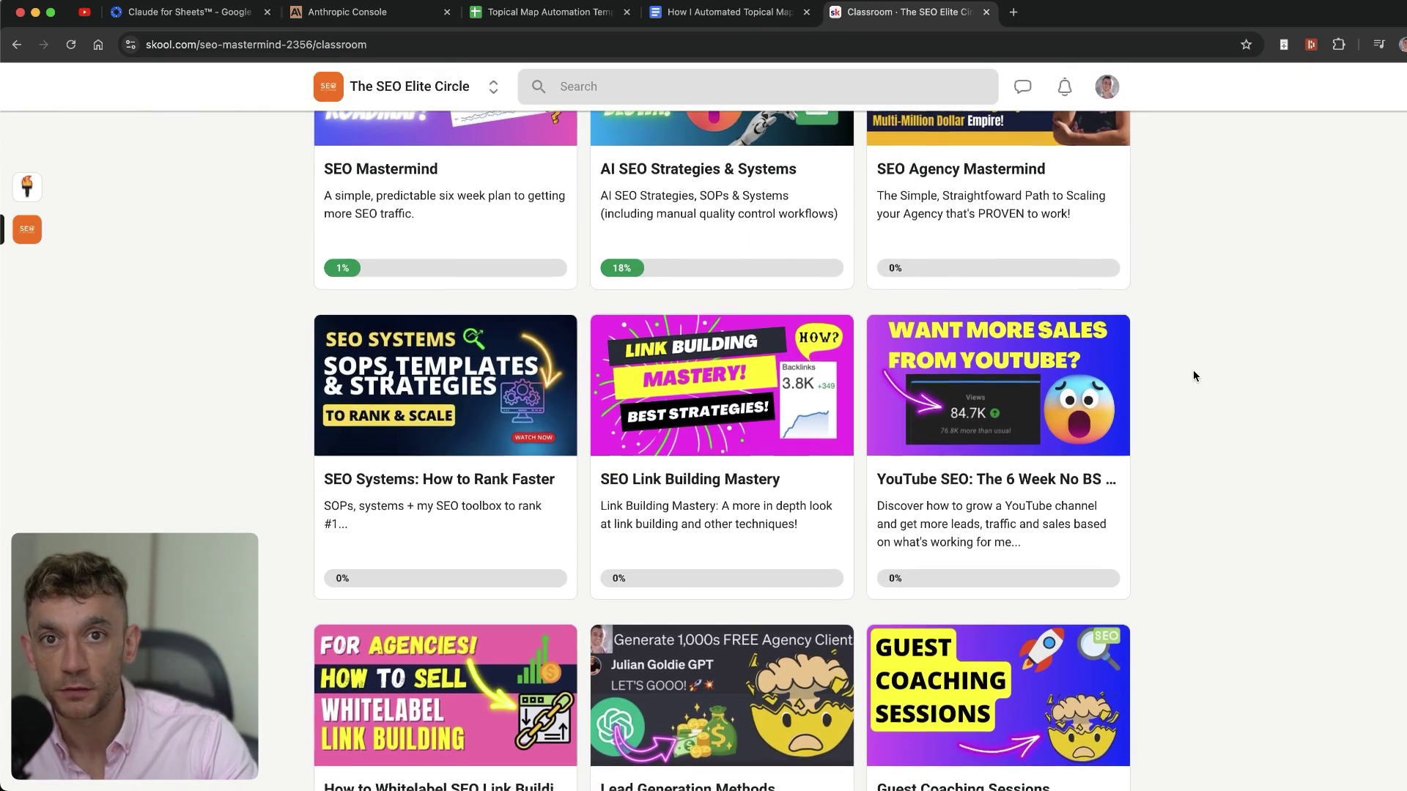
pyautogui.scroll(-2, 1192, 373)
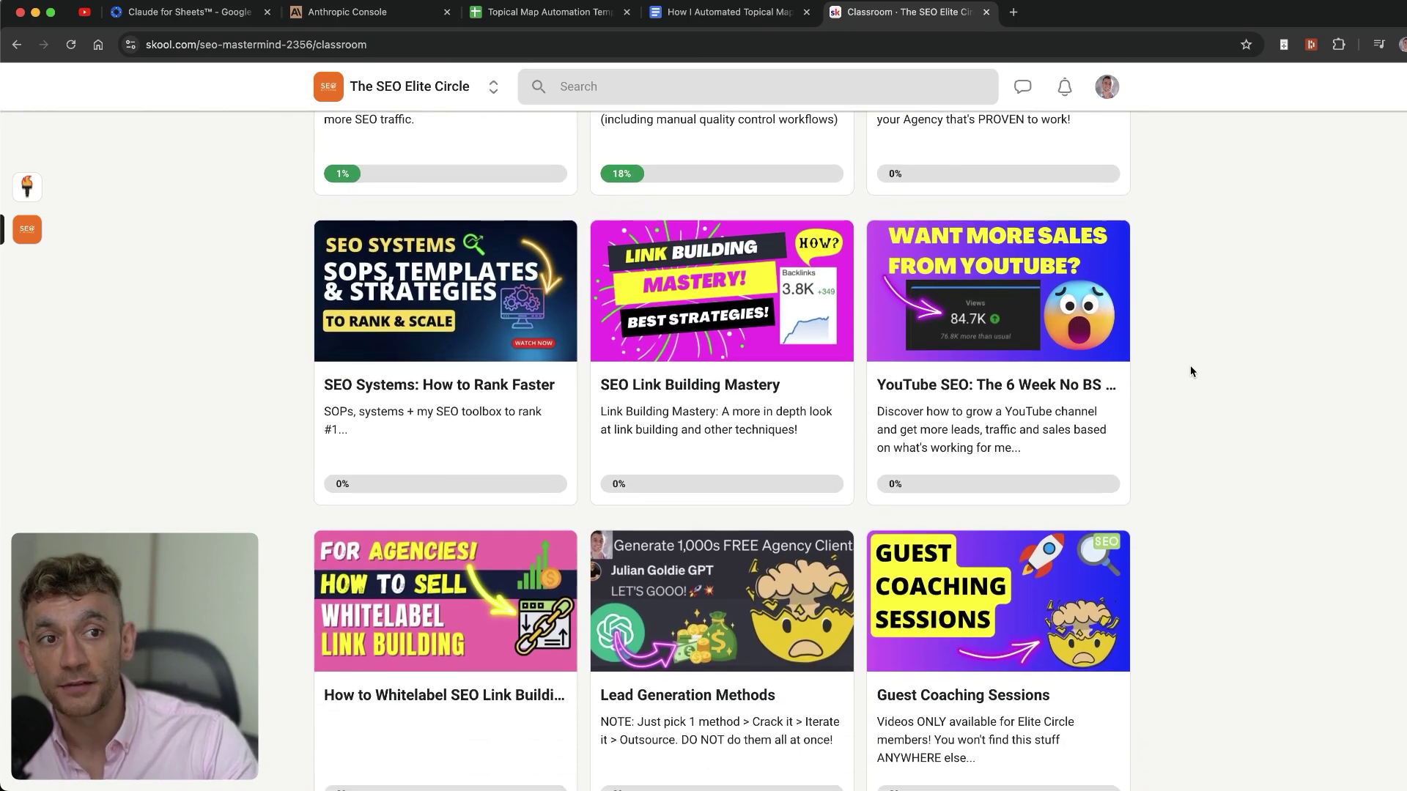
pyautogui.scroll(-2, 1191, 371)
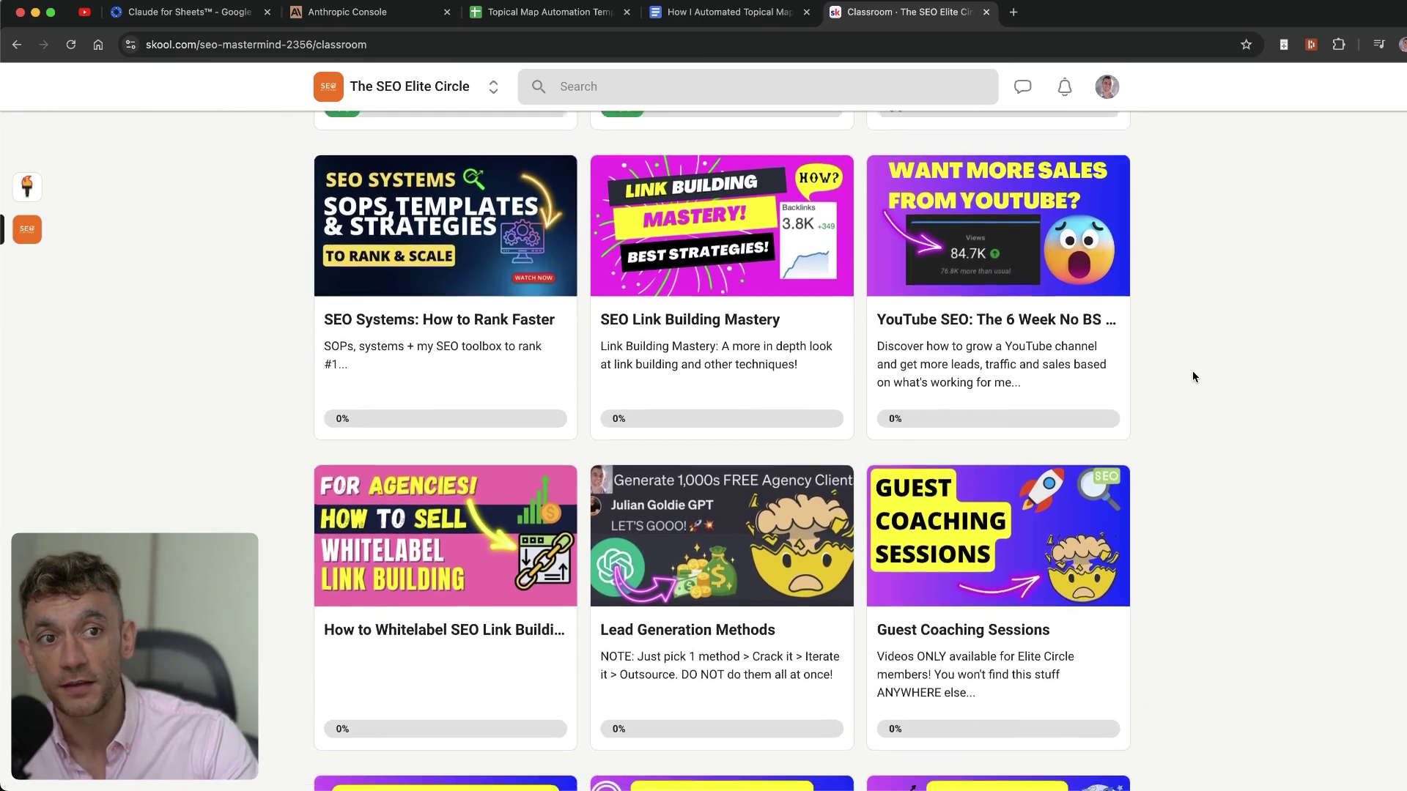
pyautogui.scroll(-1, 1193, 376)
pyautogui.scroll(-2, 1193, 376)
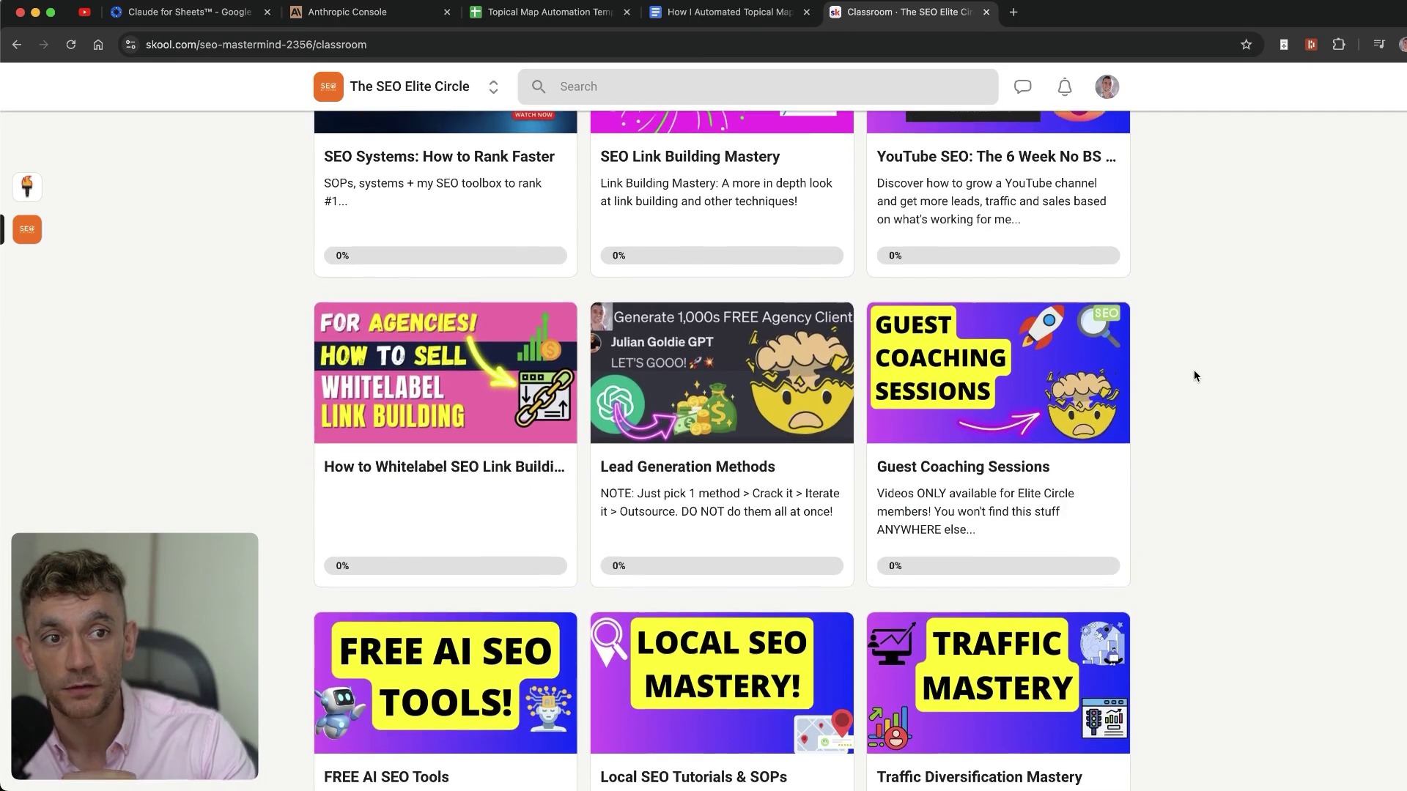
pyautogui.scroll(6, 1172, 339)
pyautogui.scroll(-7, 1171, 337)
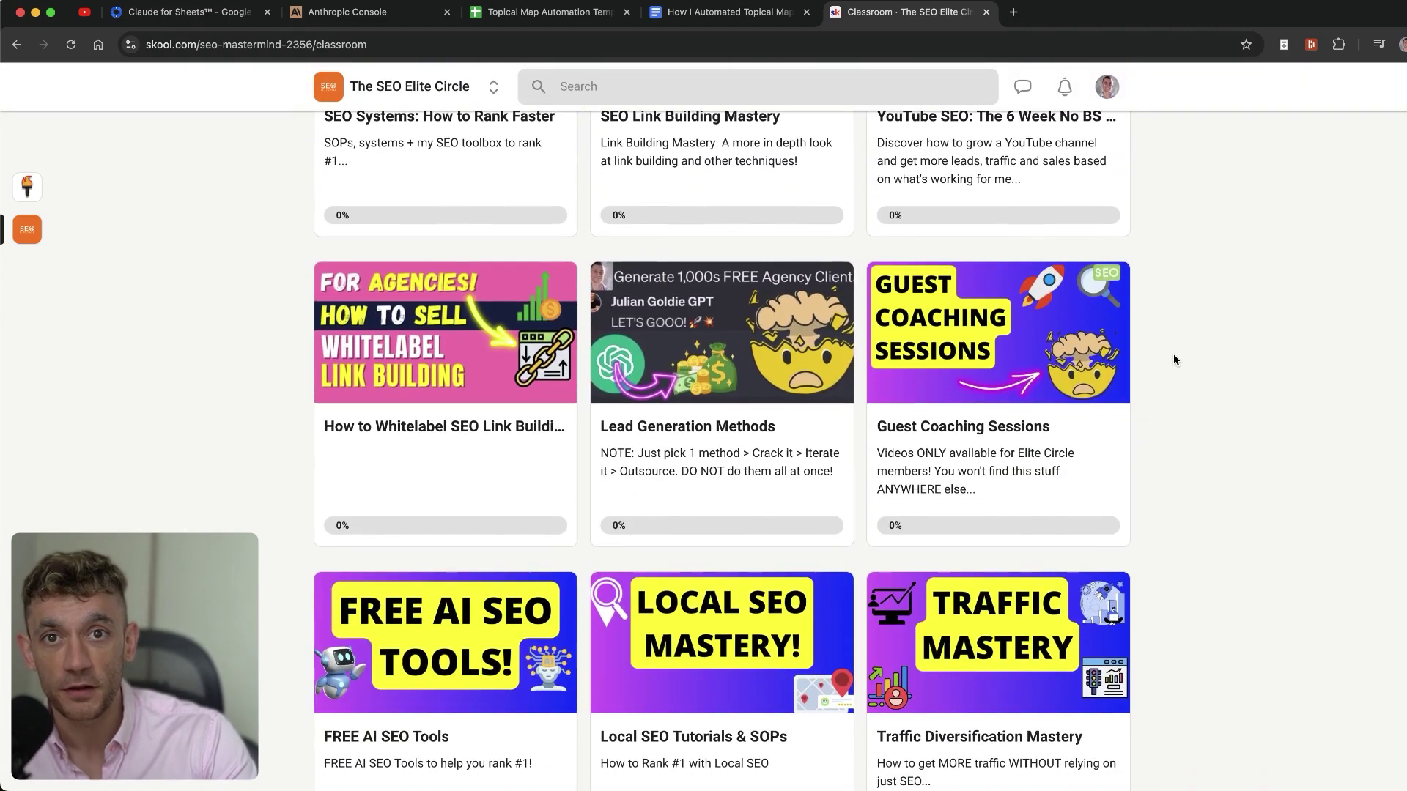
pyautogui.scroll(-4, 1174, 355)
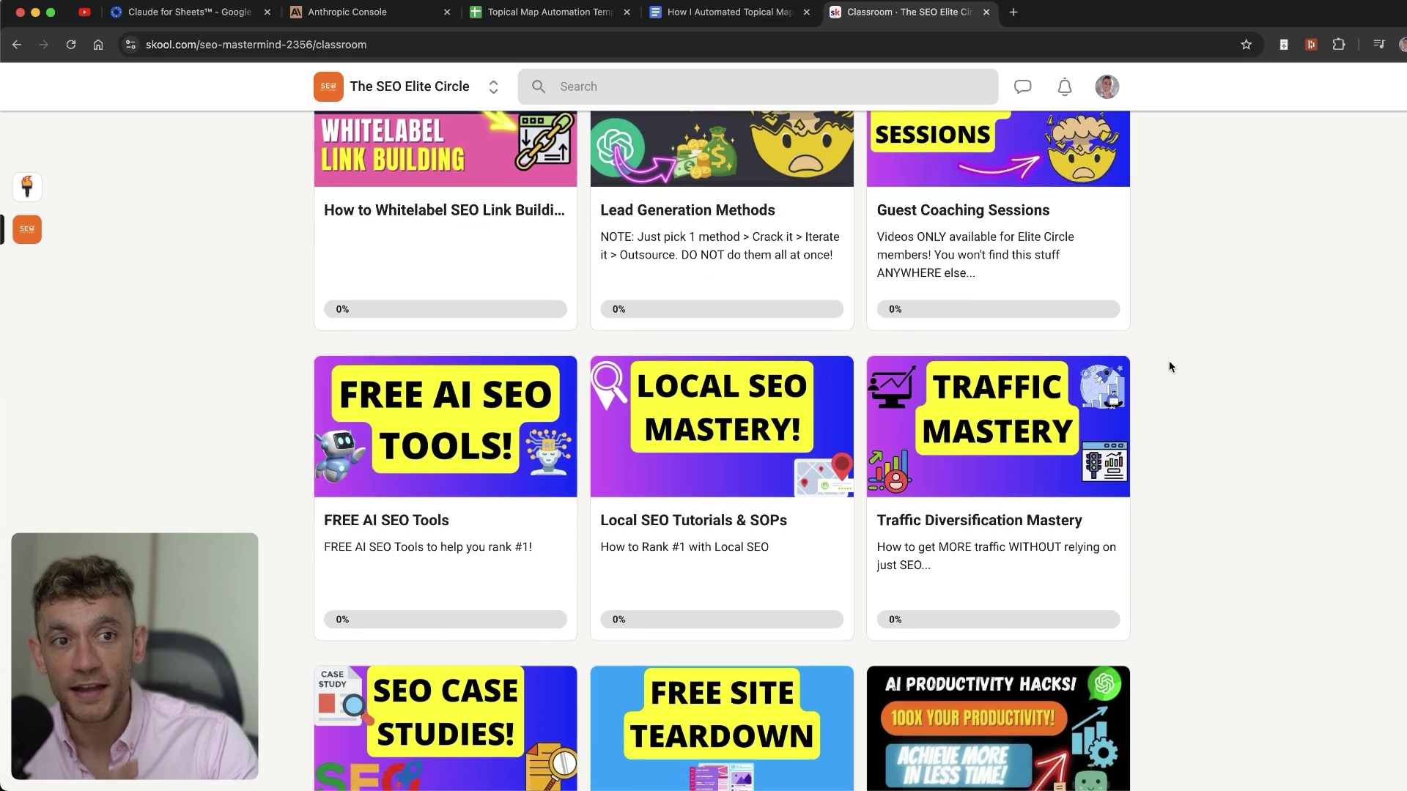
pyautogui.scroll(-1, 1180, 366)
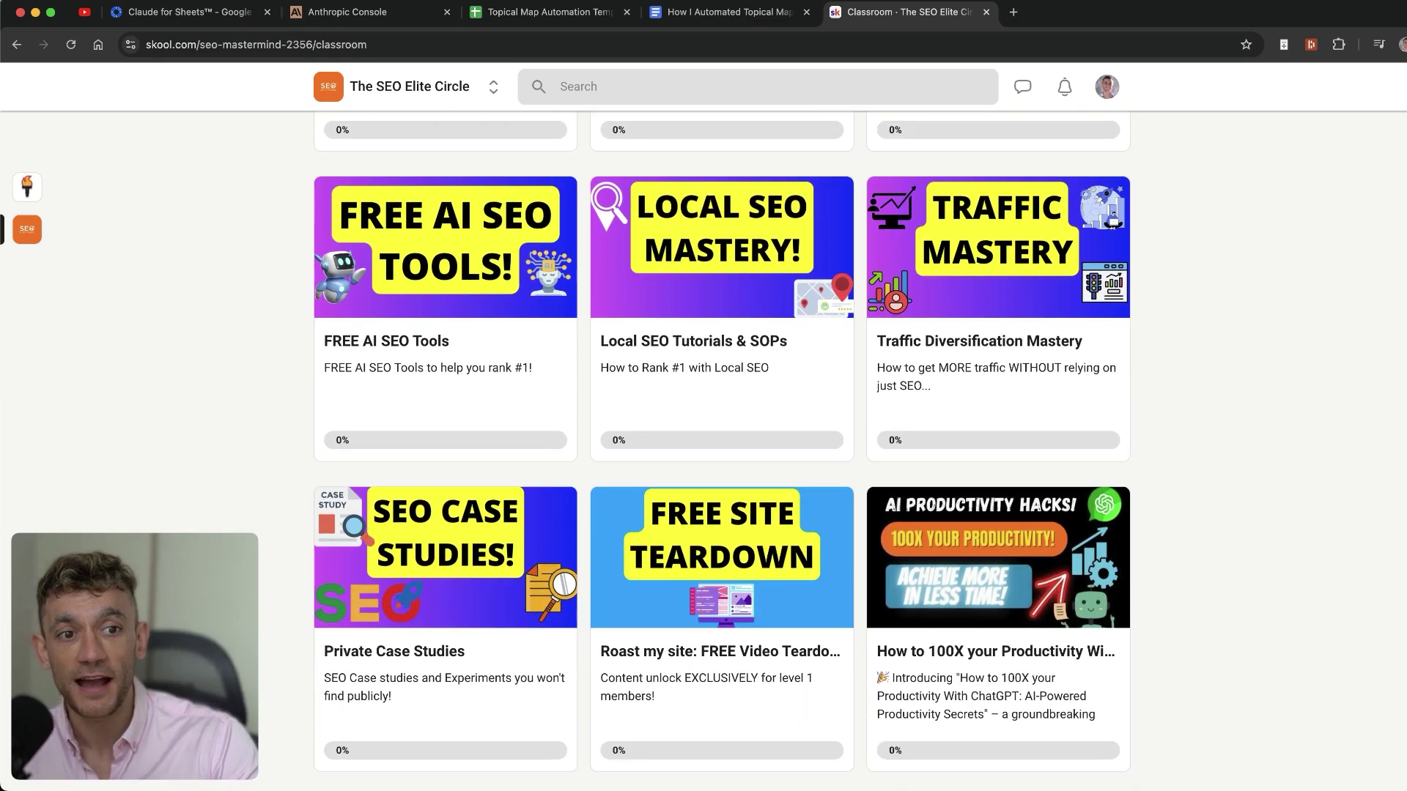
pyautogui.scroll(-1, 1081, 486)
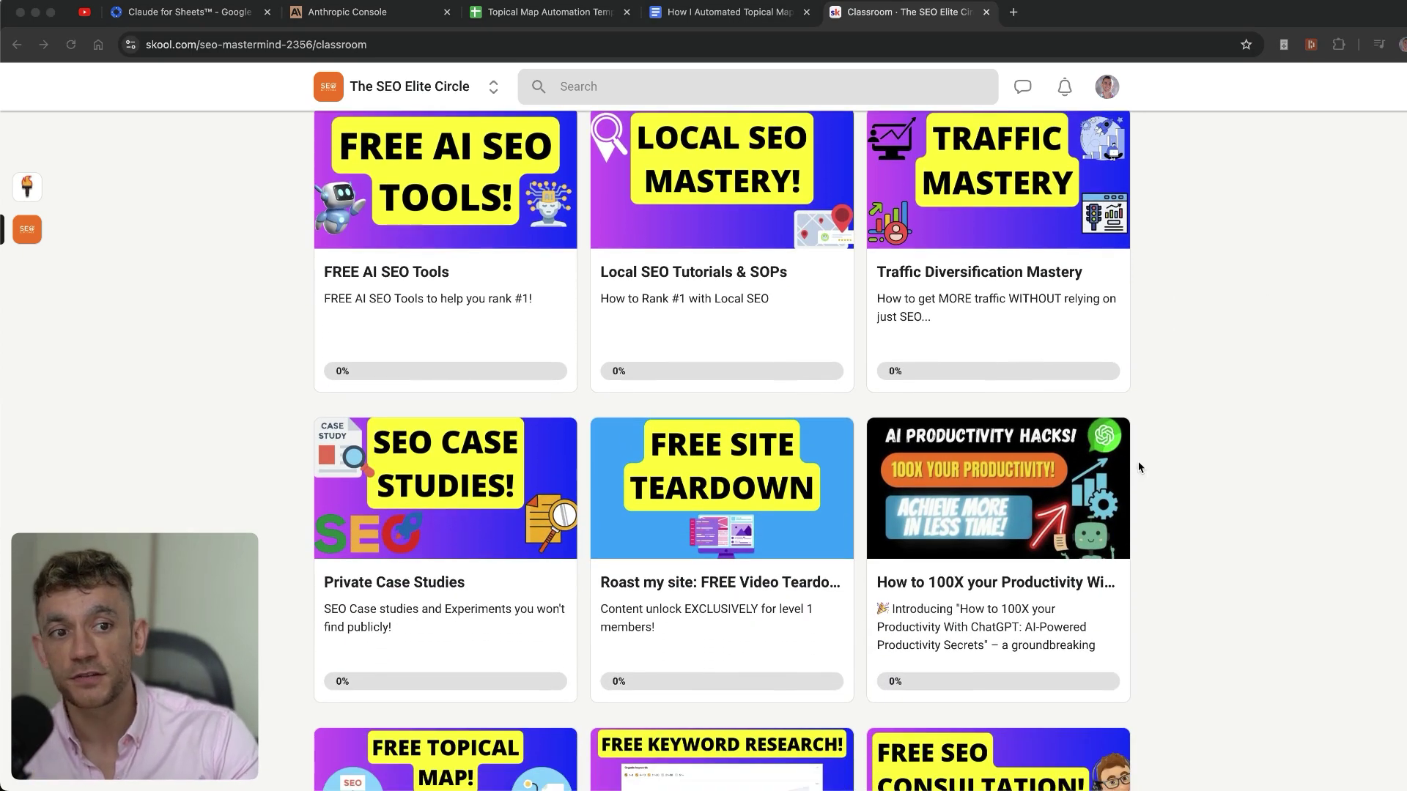
pyautogui.scroll(-1, 1216, 506)
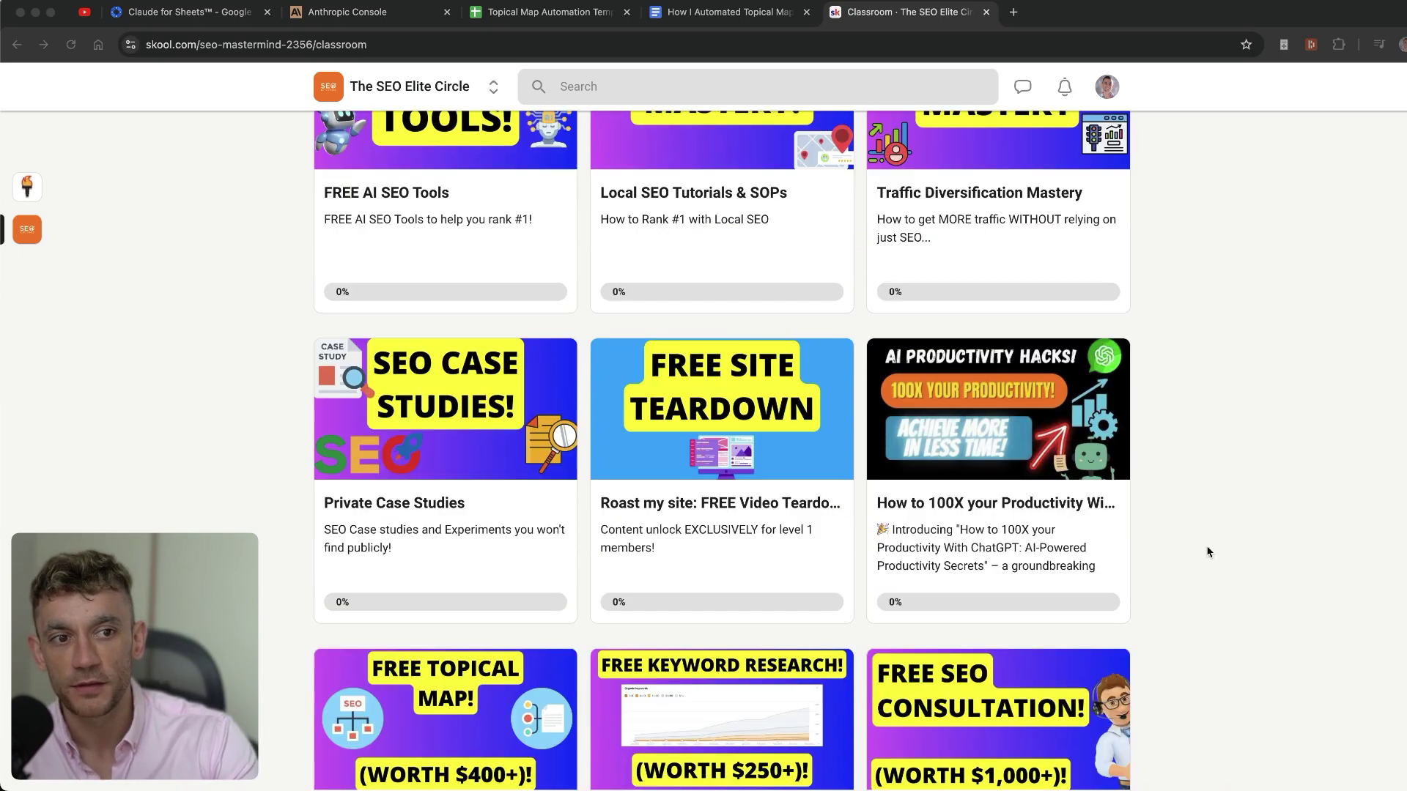
pyautogui.scroll(-1, 1179, 561)
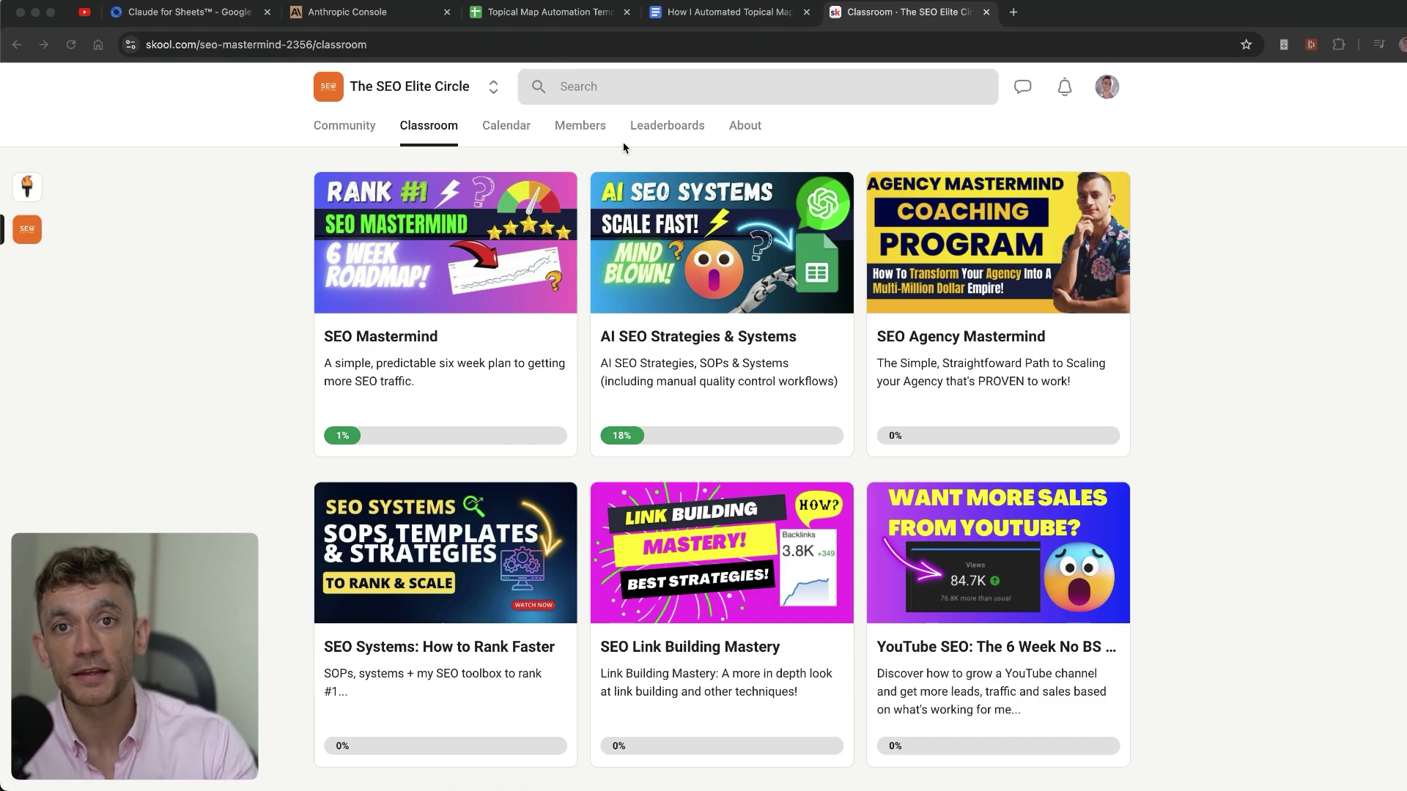
pyautogui.scroll(-1, 816, 403)
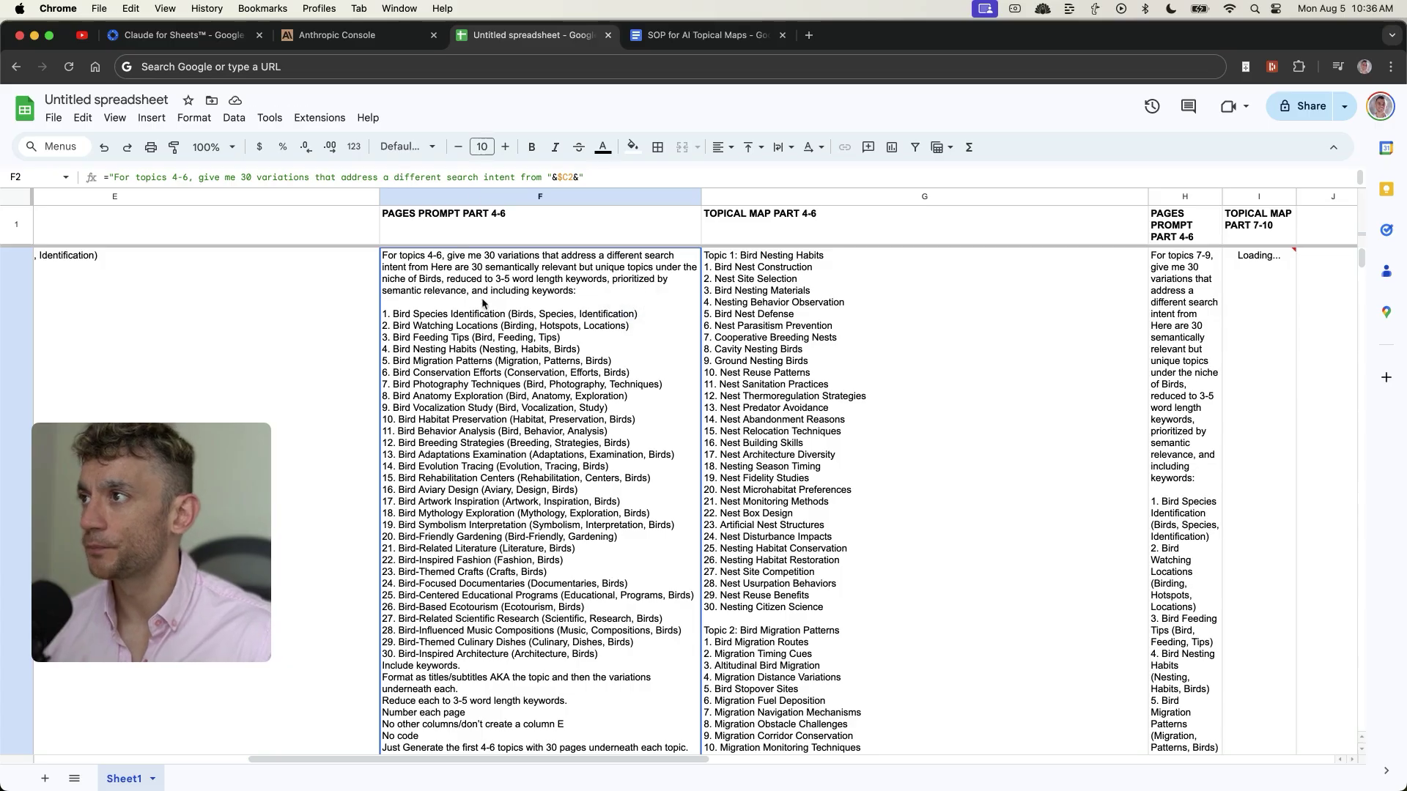
# Hide column F, PAGES PROMPT PART 4-6, in the topical map spreadsheet
pyautogui.rightClick(479, 197)
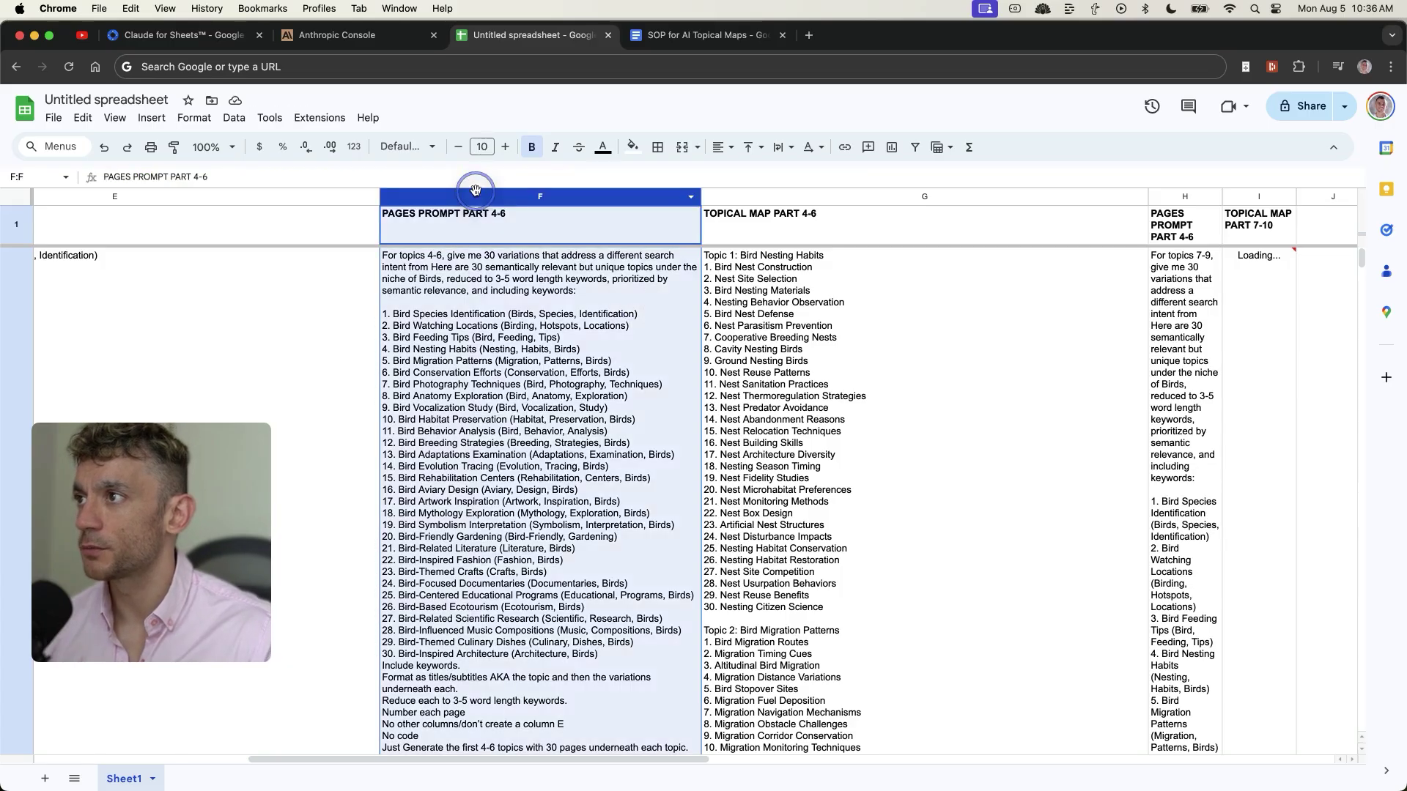
pyautogui.click(519, 412)
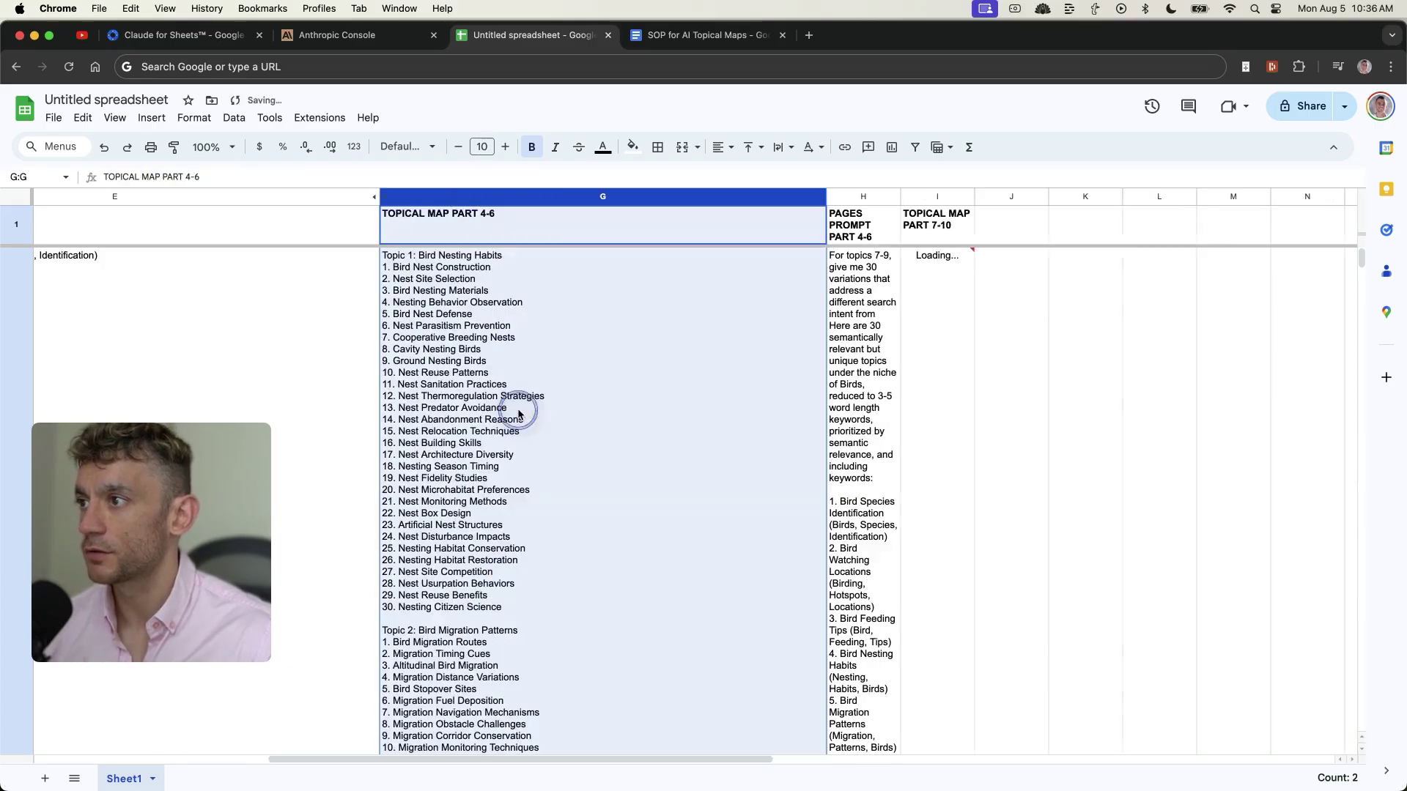
pyautogui.hscroll(-5, 367, 368)
# Review the automation from the Birds niche through the 30 topics in C2 to the Topical Map PART 1-3 pages in E2
pyautogui.click(70, 337)
pyautogui.click(285, 337)
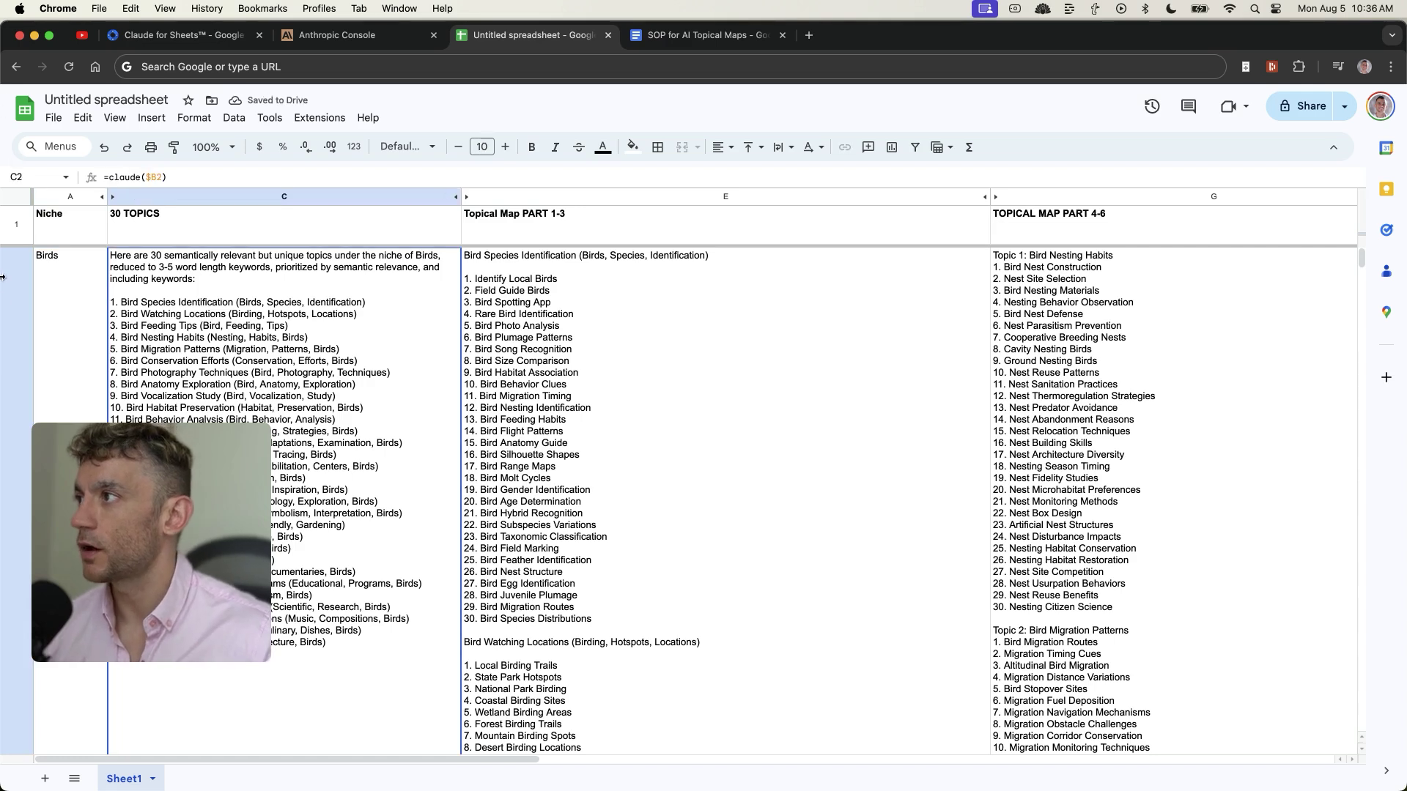
pyautogui.click(40, 217)
pyautogui.click(44, 199)
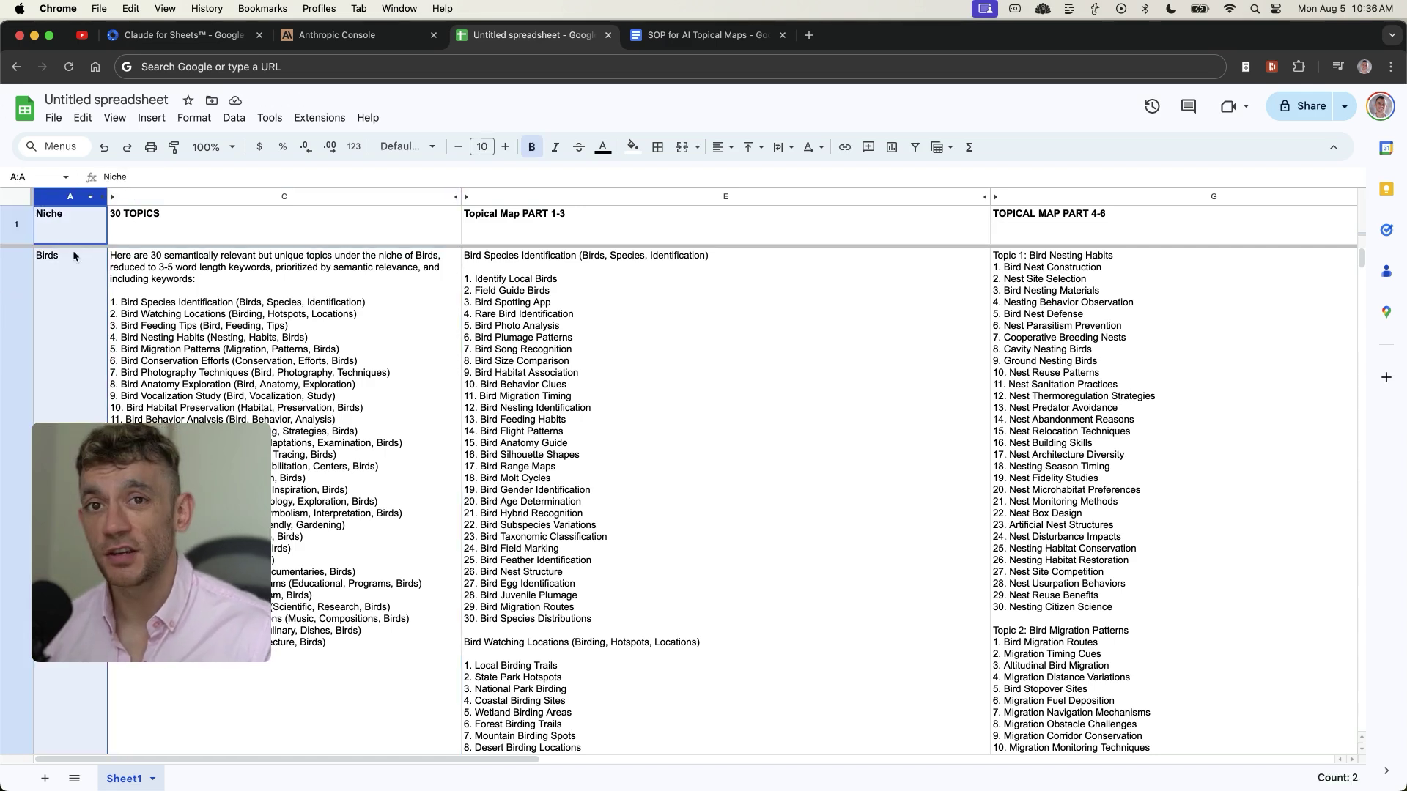
pyautogui.click(87, 309)
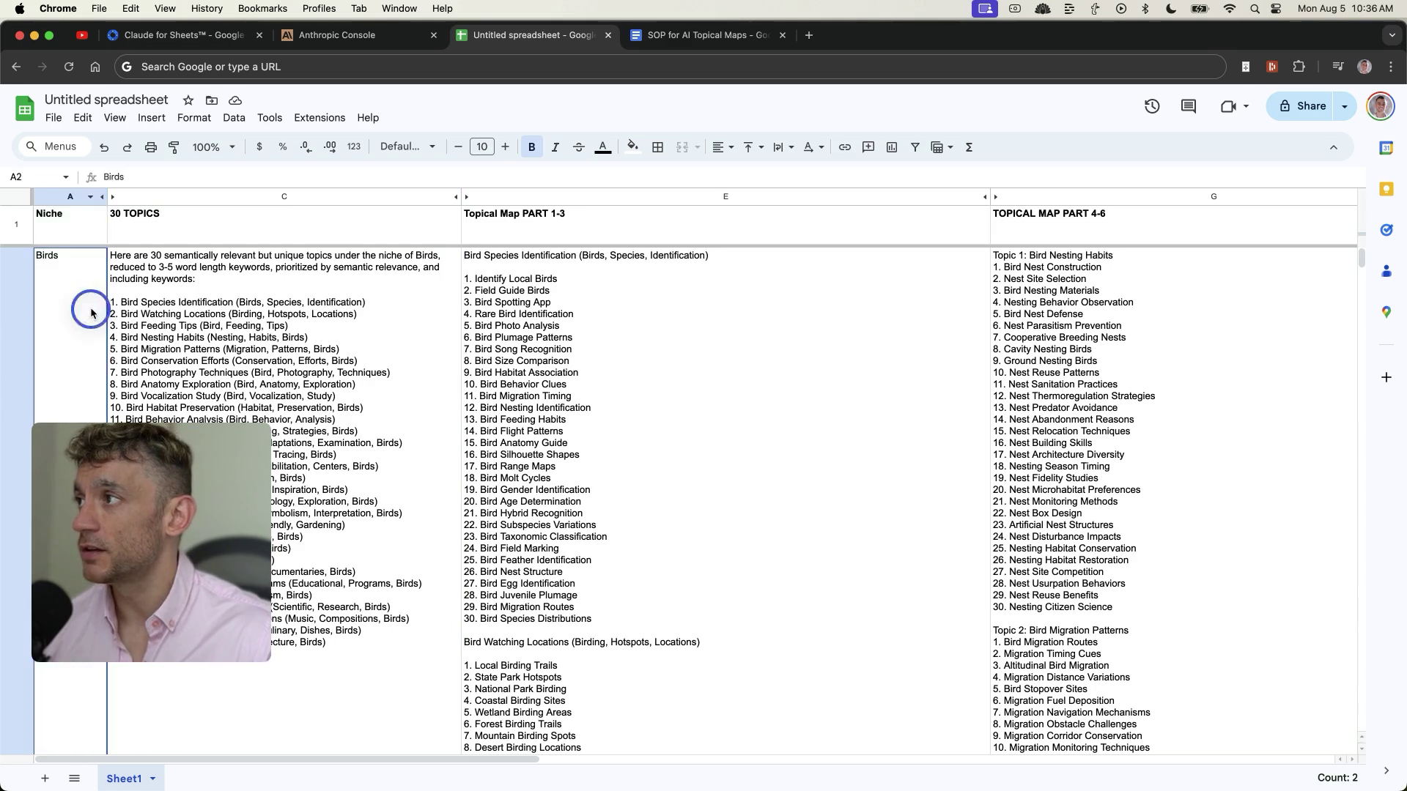
pyautogui.click(220, 331)
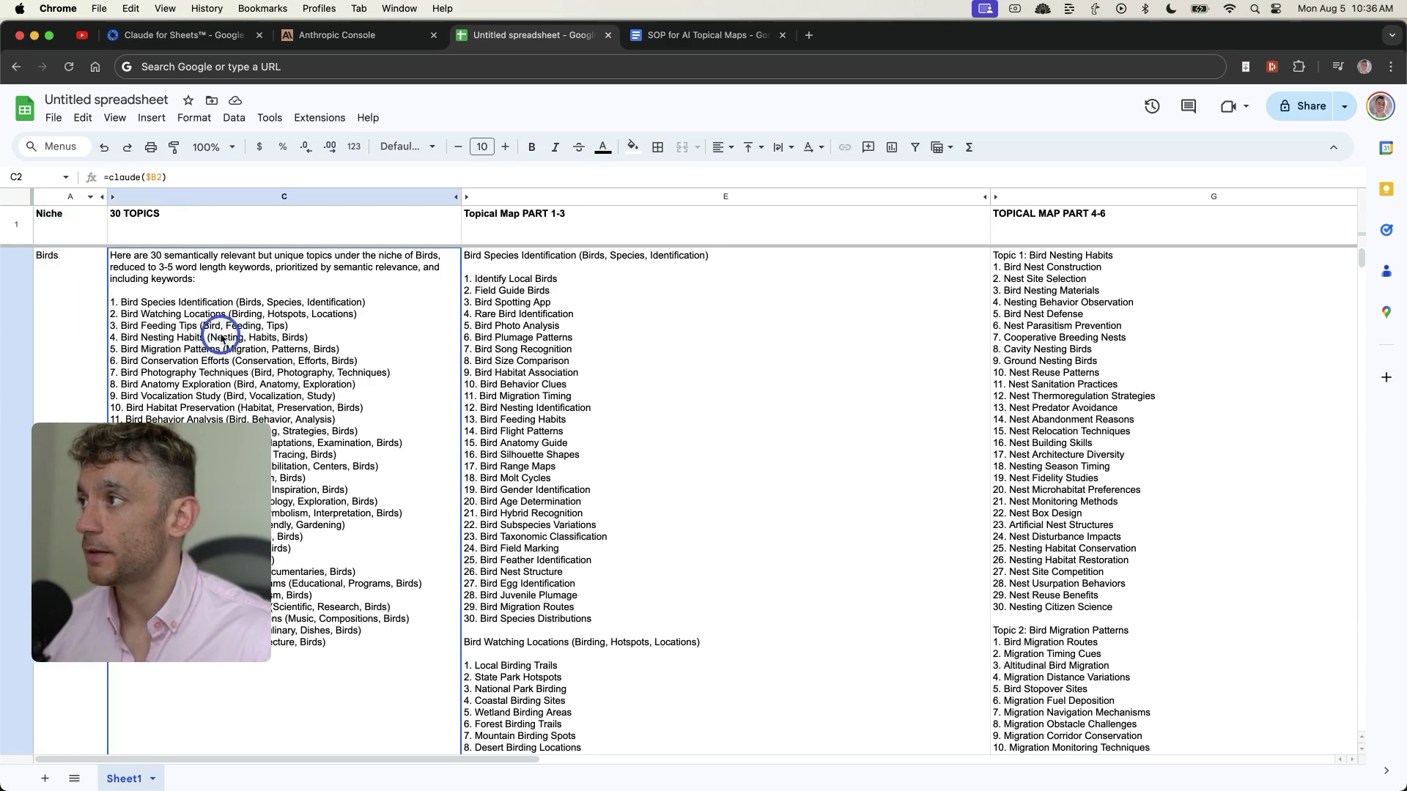
pyautogui.moveTo(162, 510); pyautogui.dragTo(144, 613)
pyautogui.click(268, 297)
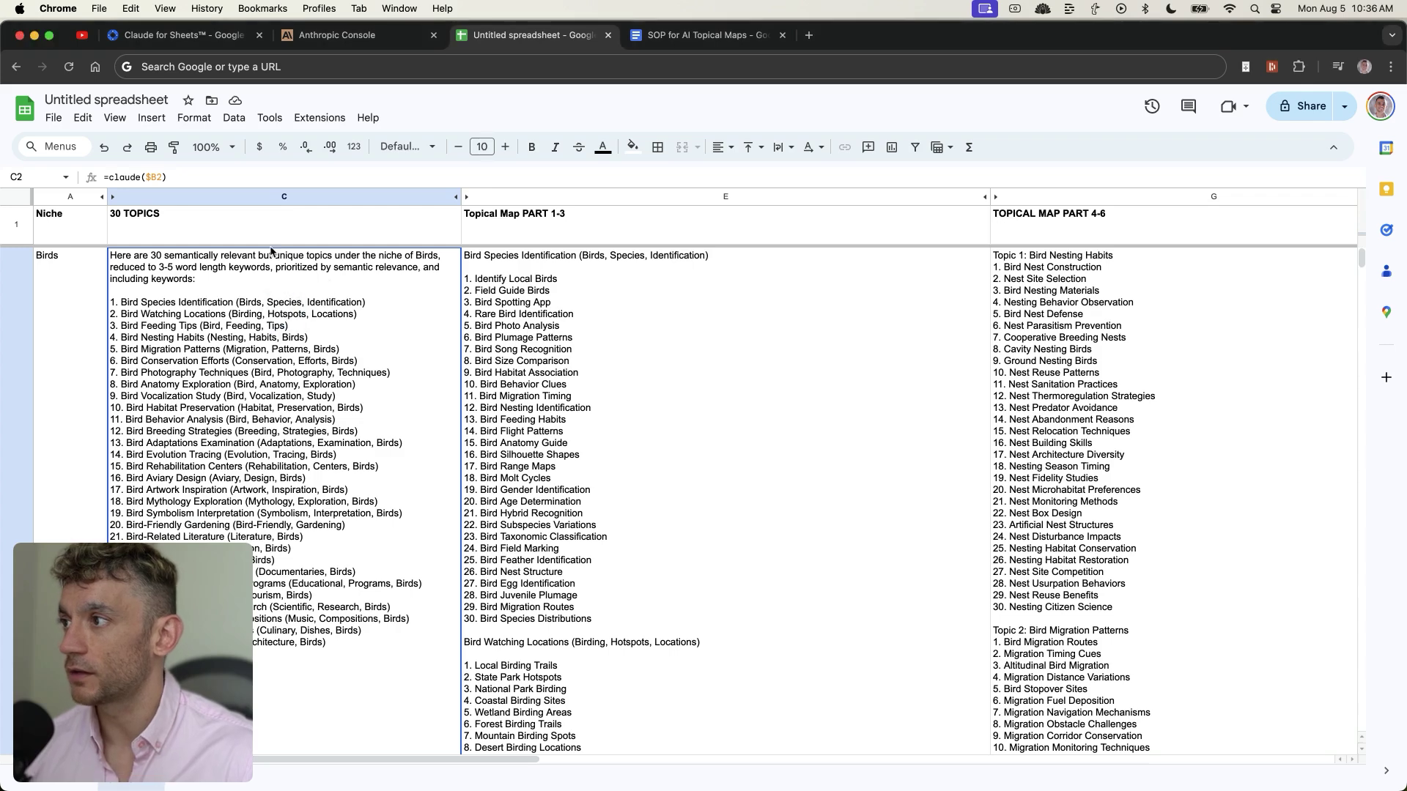
pyautogui.click(513, 256)
pyautogui.scroll(-10, 611, 369)
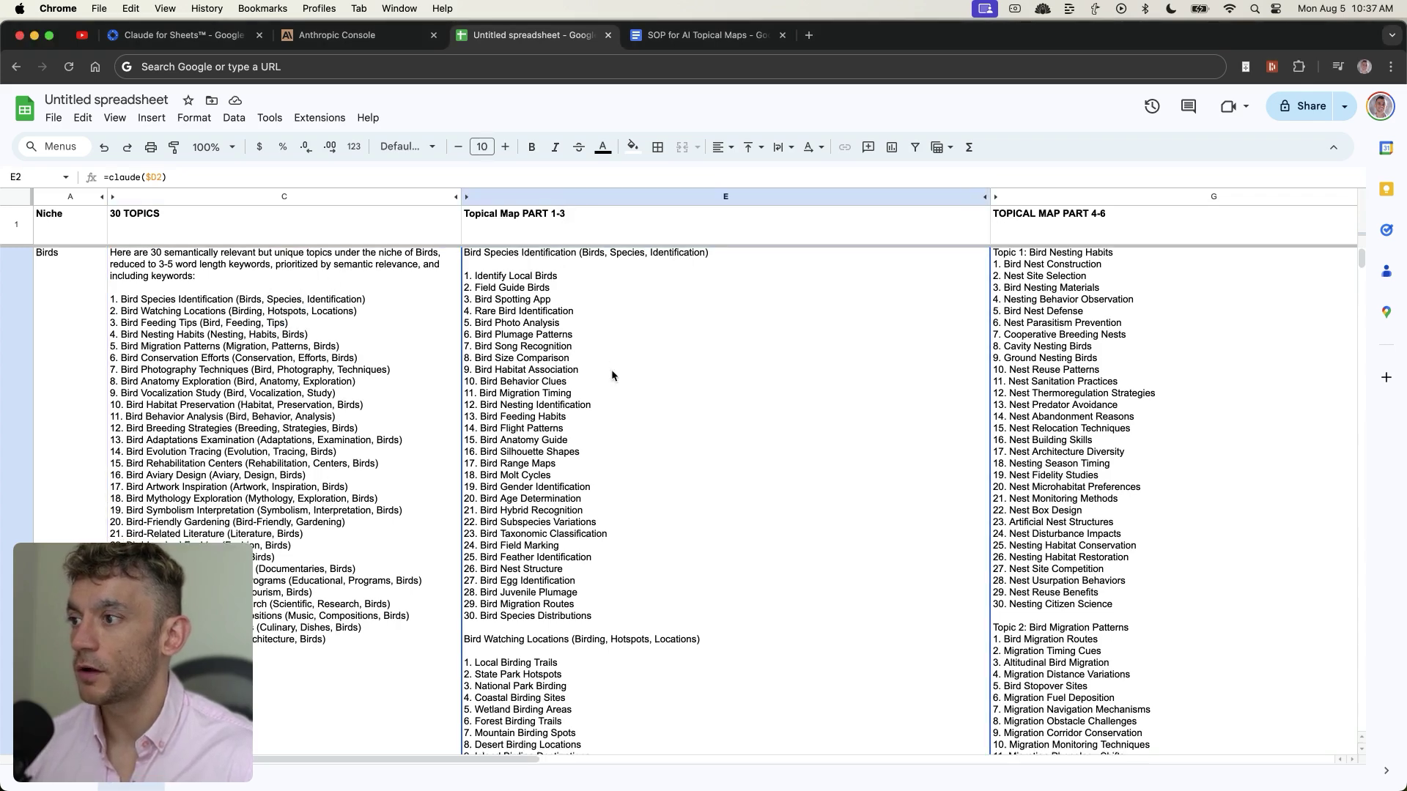
pyautogui.scroll(10, 741, 406)
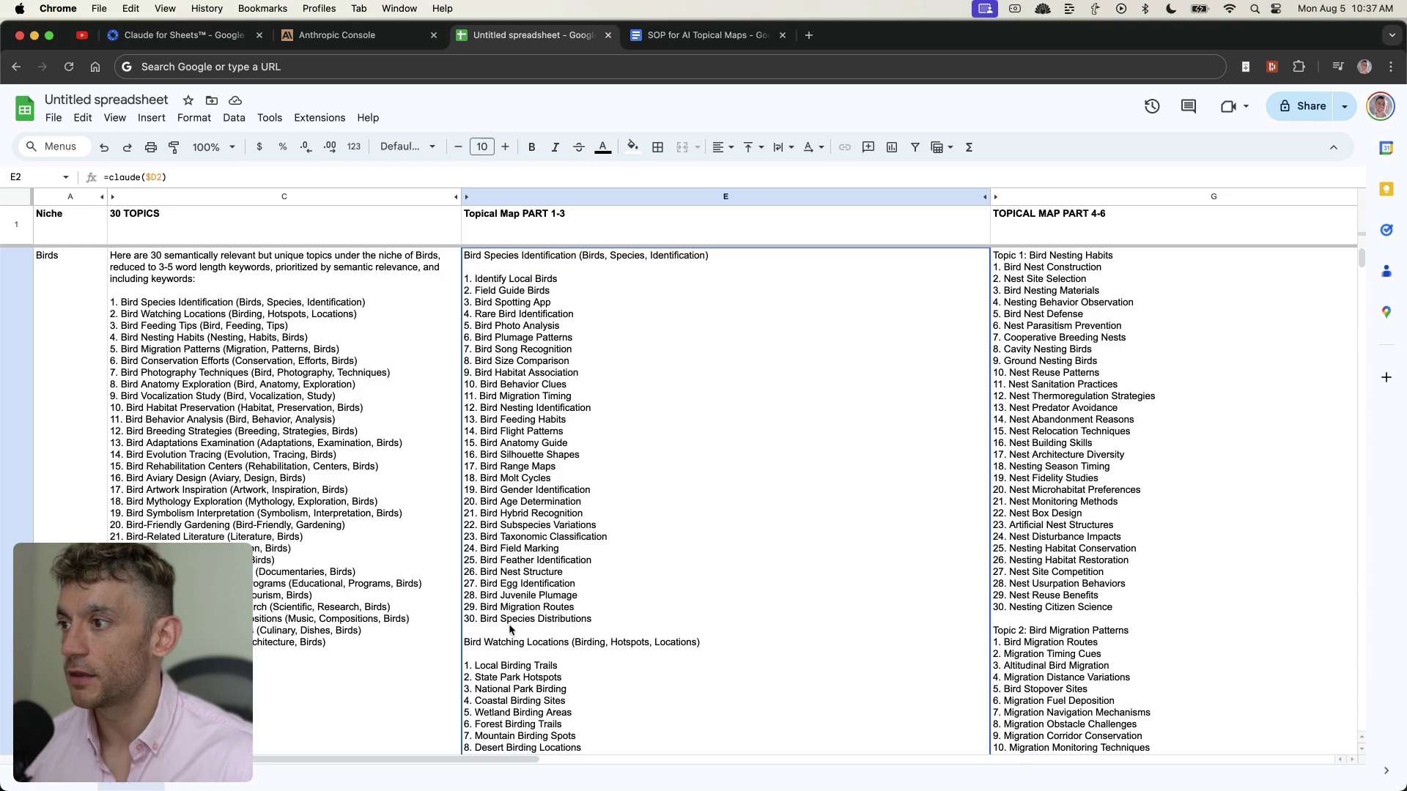
# Review the generated pages in the Topical Map PART 1-3 and TOPICAL MAP PART 4-6 columns
pyautogui.scroll(-5, 568, 630)
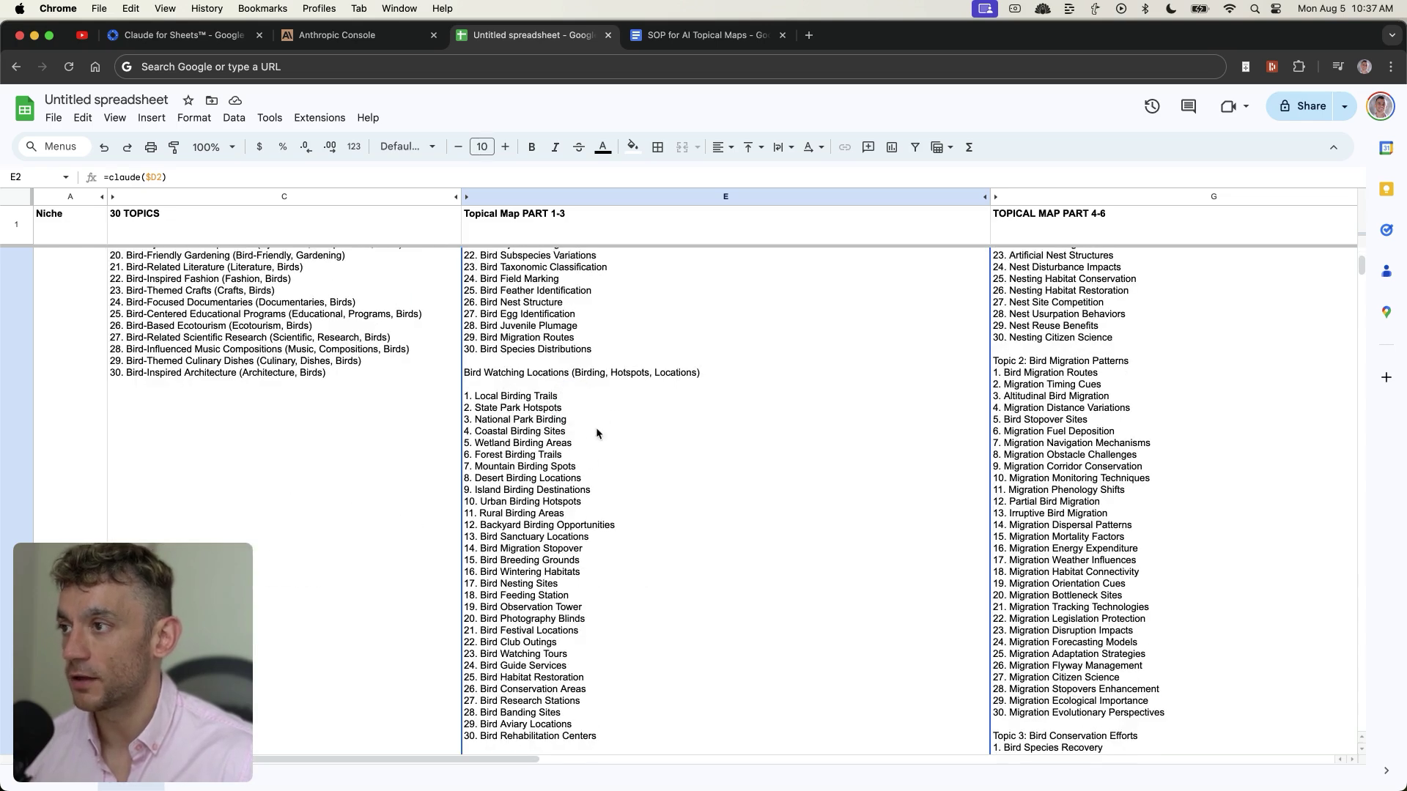
pyautogui.scroll(-4, 569, 411)
pyautogui.scroll(9, 780, 341)
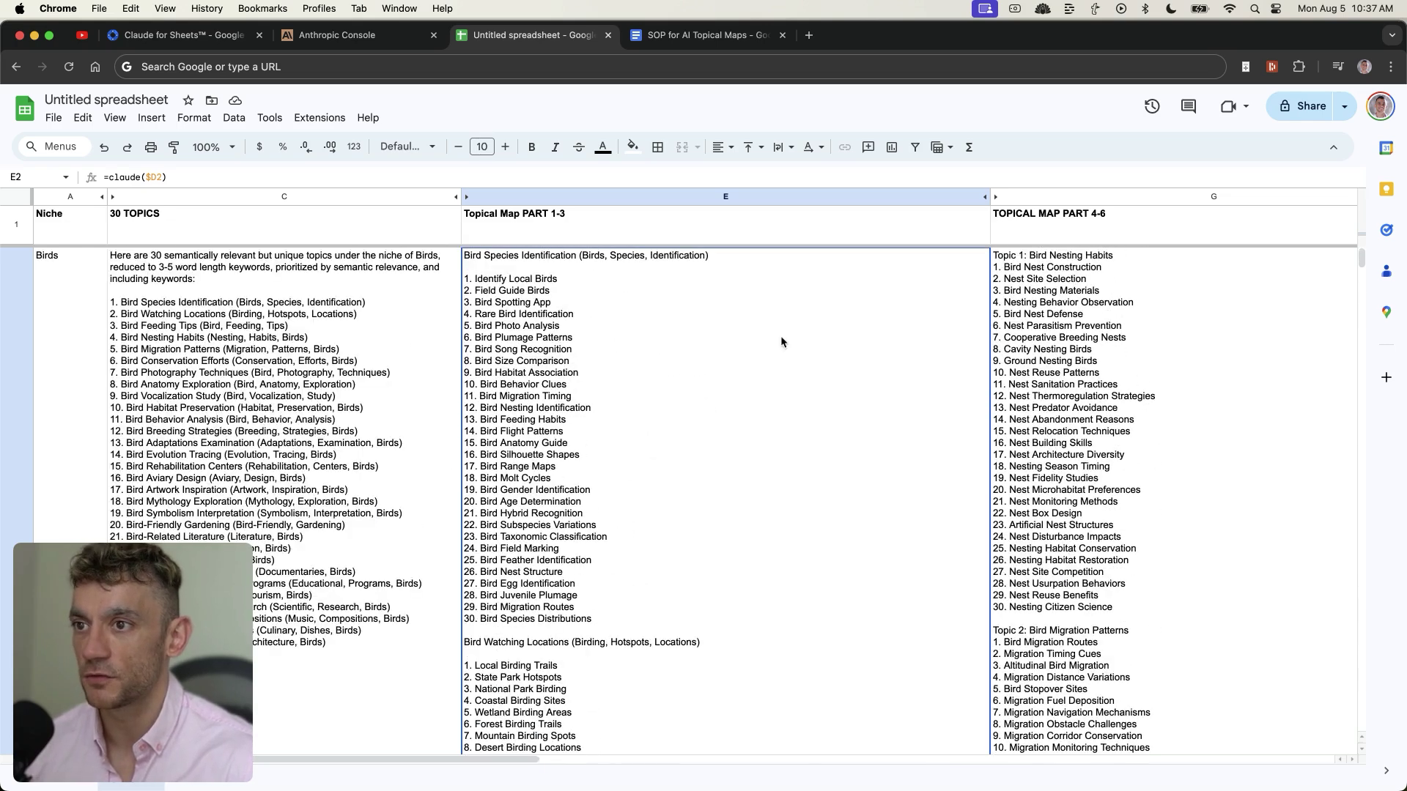
pyautogui.click(1114, 308)
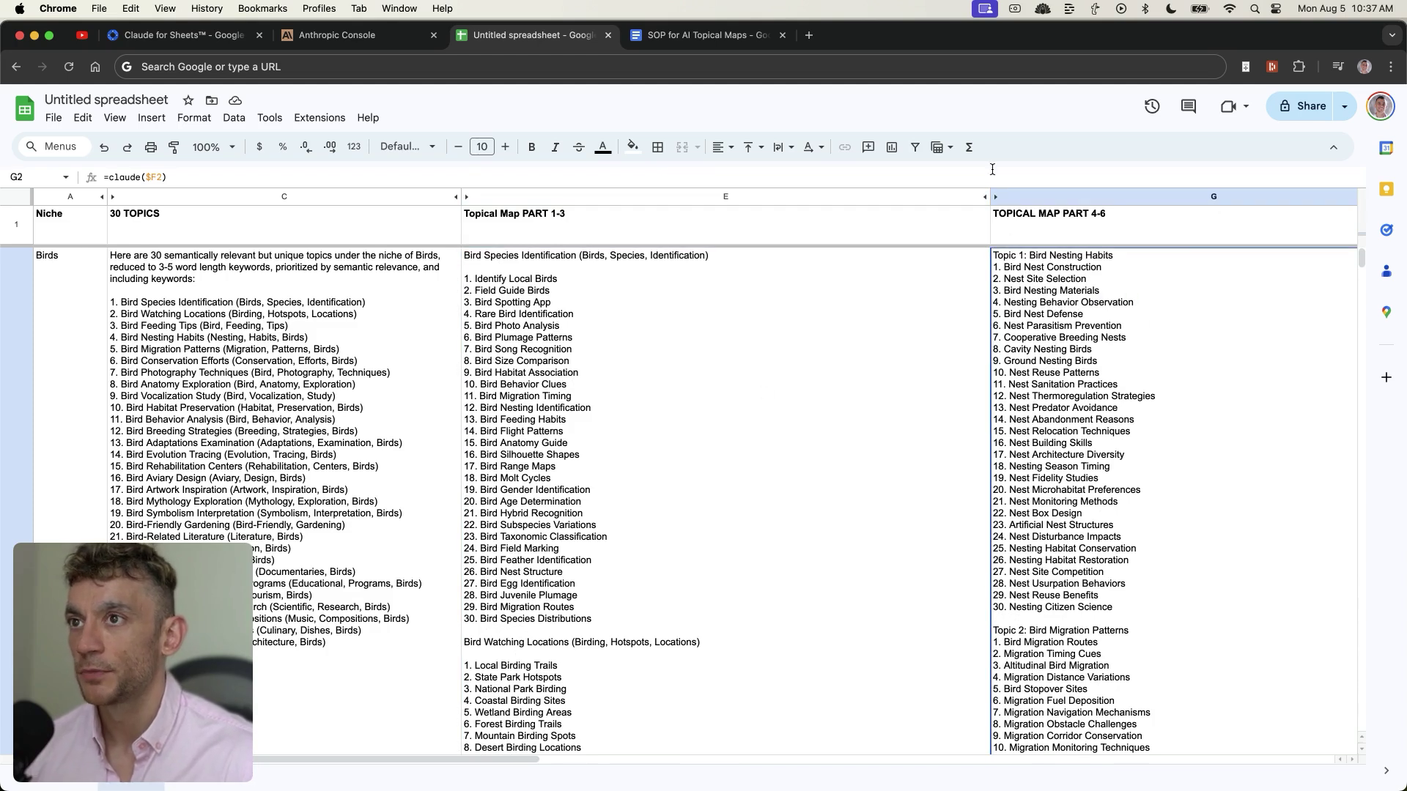
pyautogui.click(1099, 227)
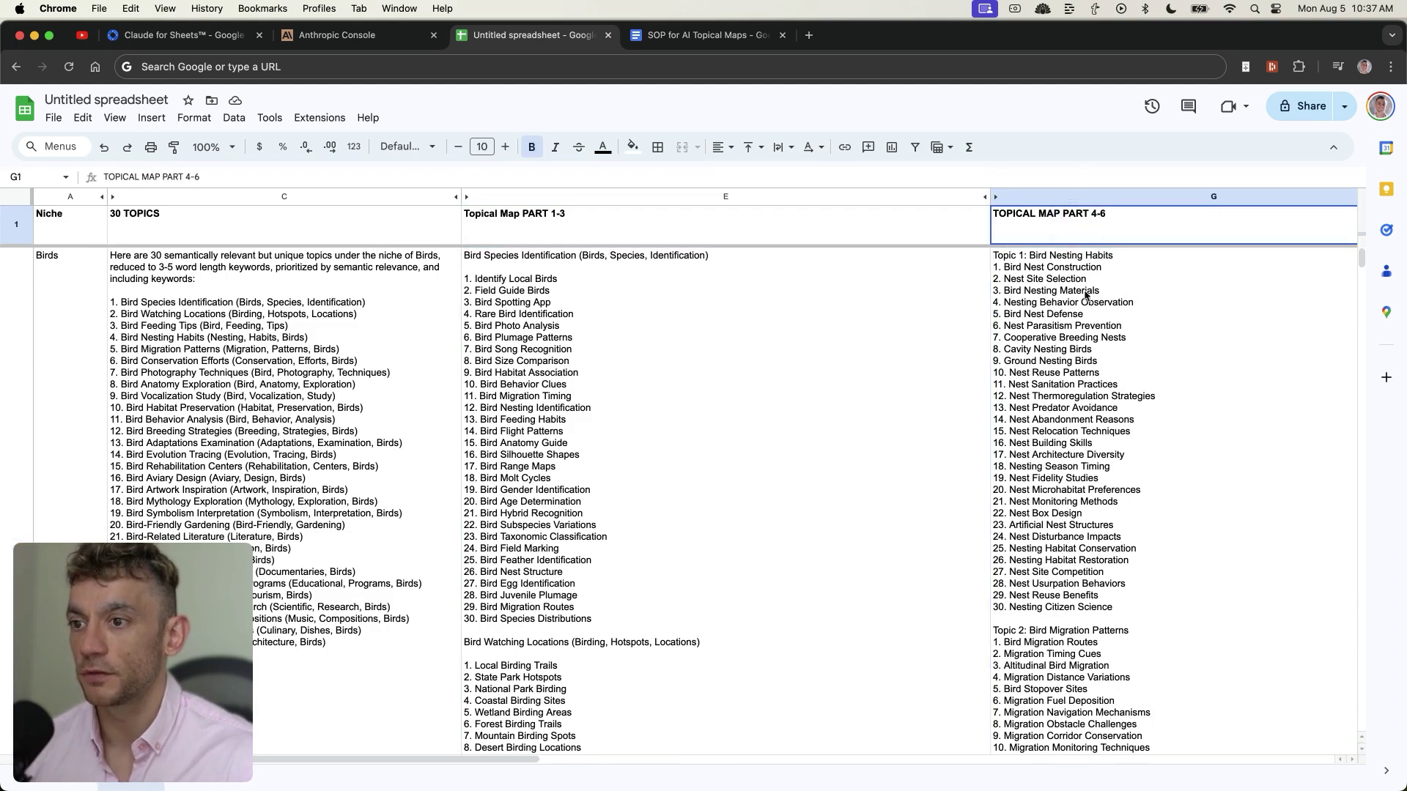
pyautogui.click(1092, 381)
pyautogui.scroll(-5, 1090, 439)
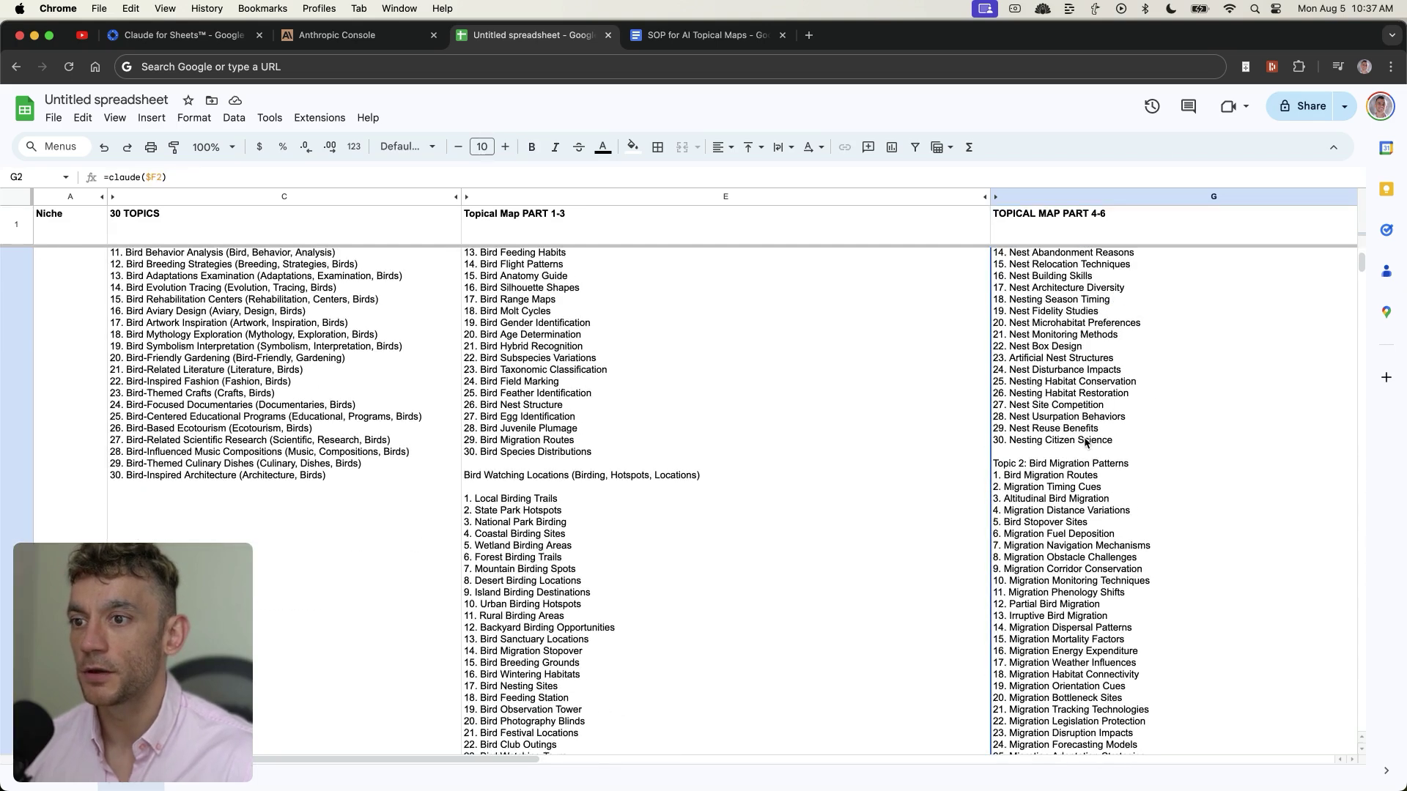
pyautogui.scroll(-5, 1095, 488)
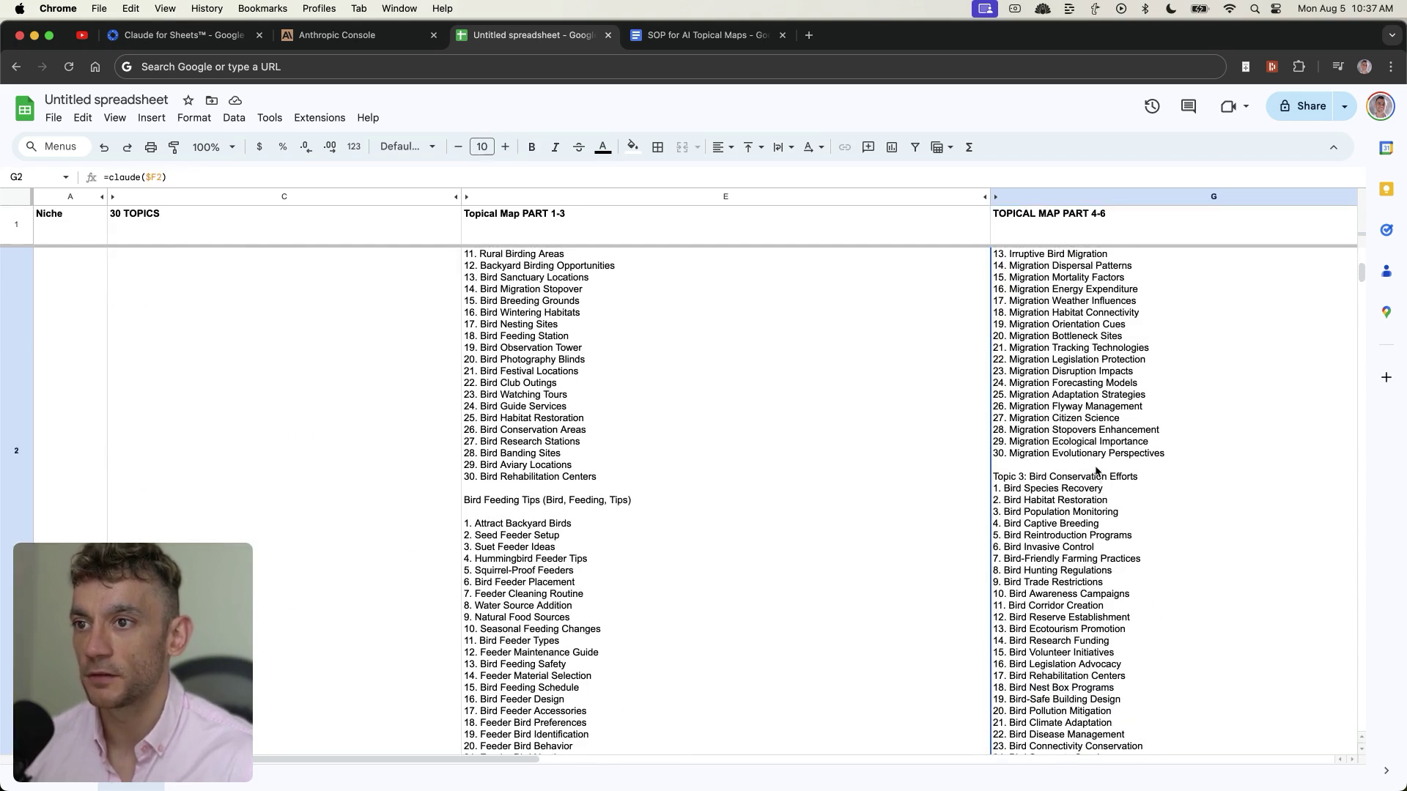
pyautogui.scroll(10, 1111, 499)
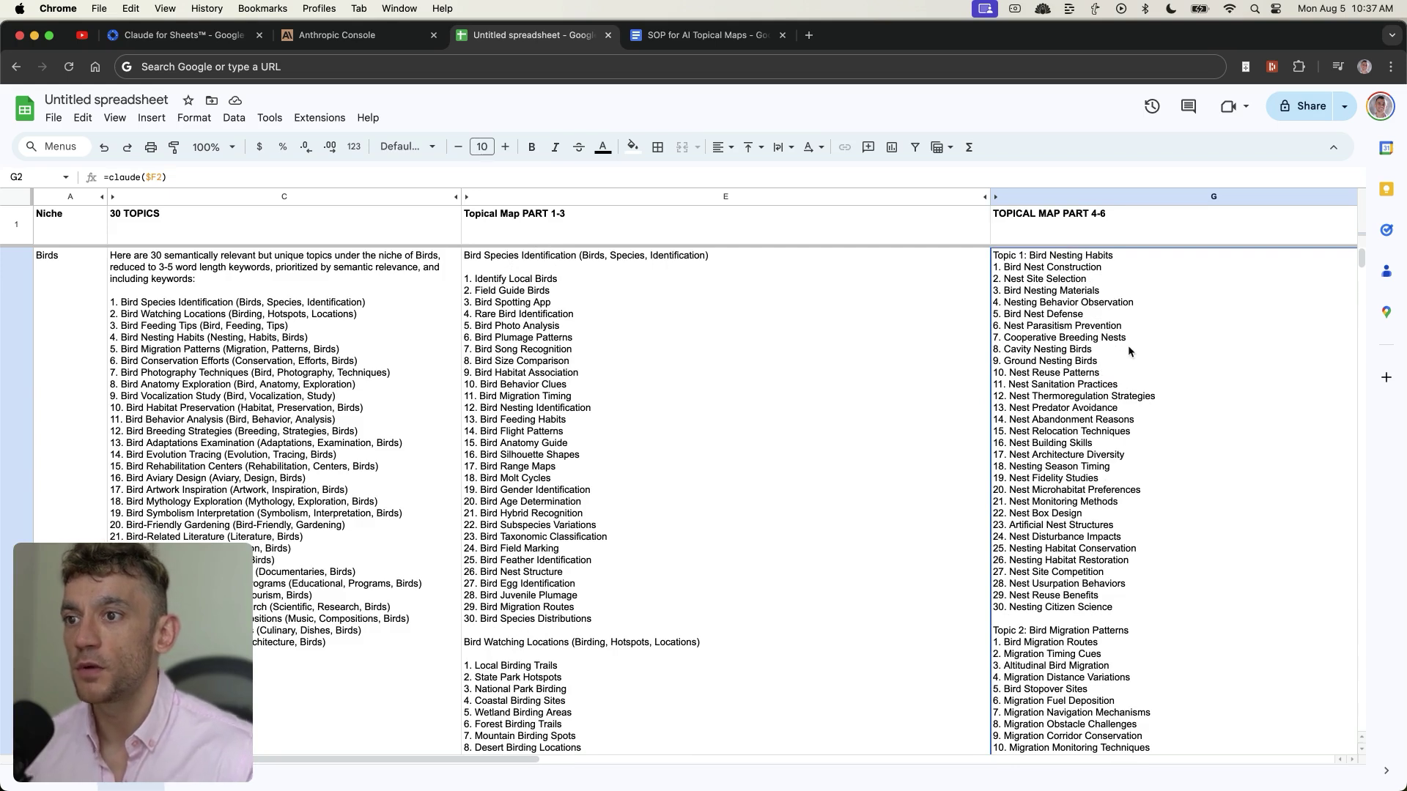
# Hide the prompt column H and fit topical map columns E, G and I to the width of their text
pyautogui.press('Right')
pyautogui.press('Right')
pyautogui.press('Right')
pyautogui.press('Right')
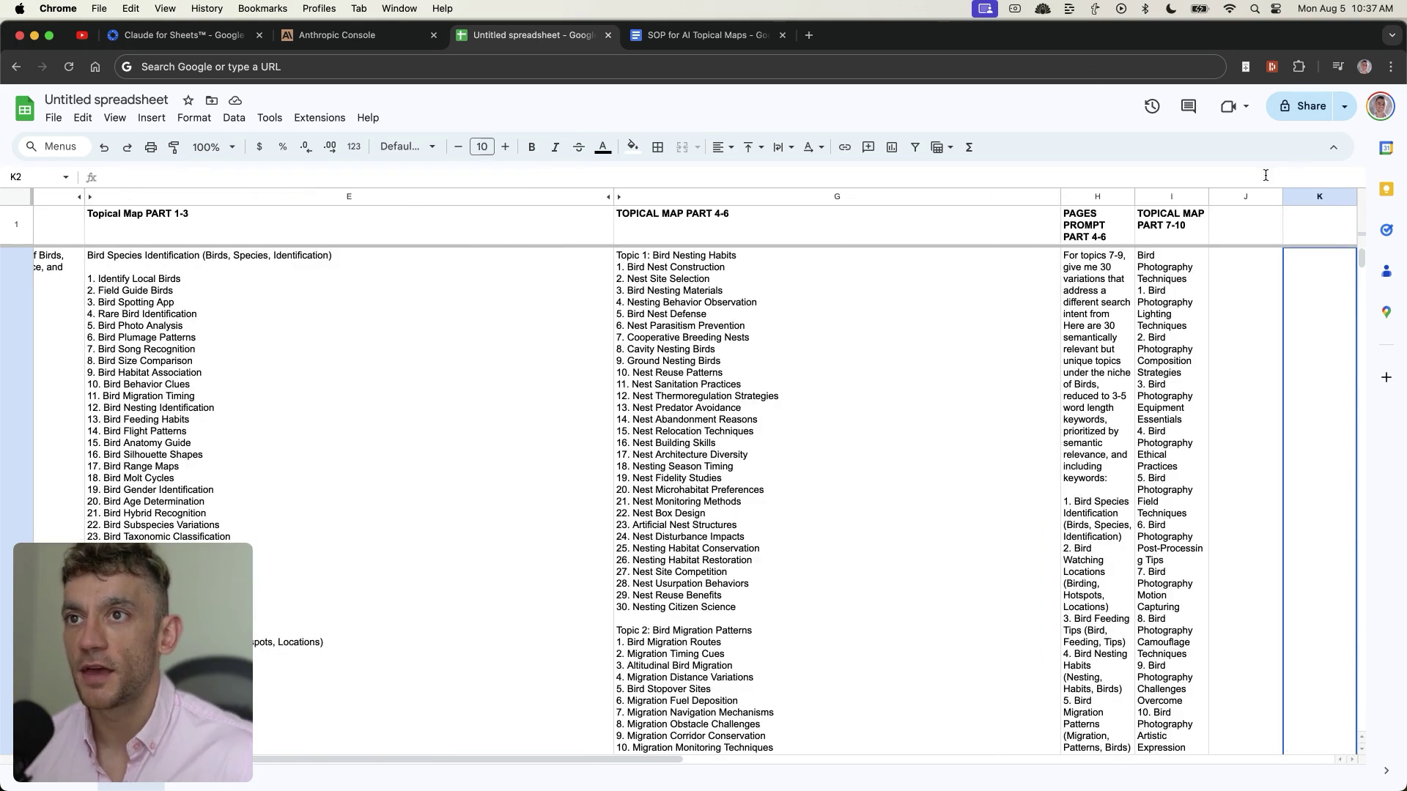
pyautogui.moveTo(1210, 194); pyautogui.dragTo(1377, 194)
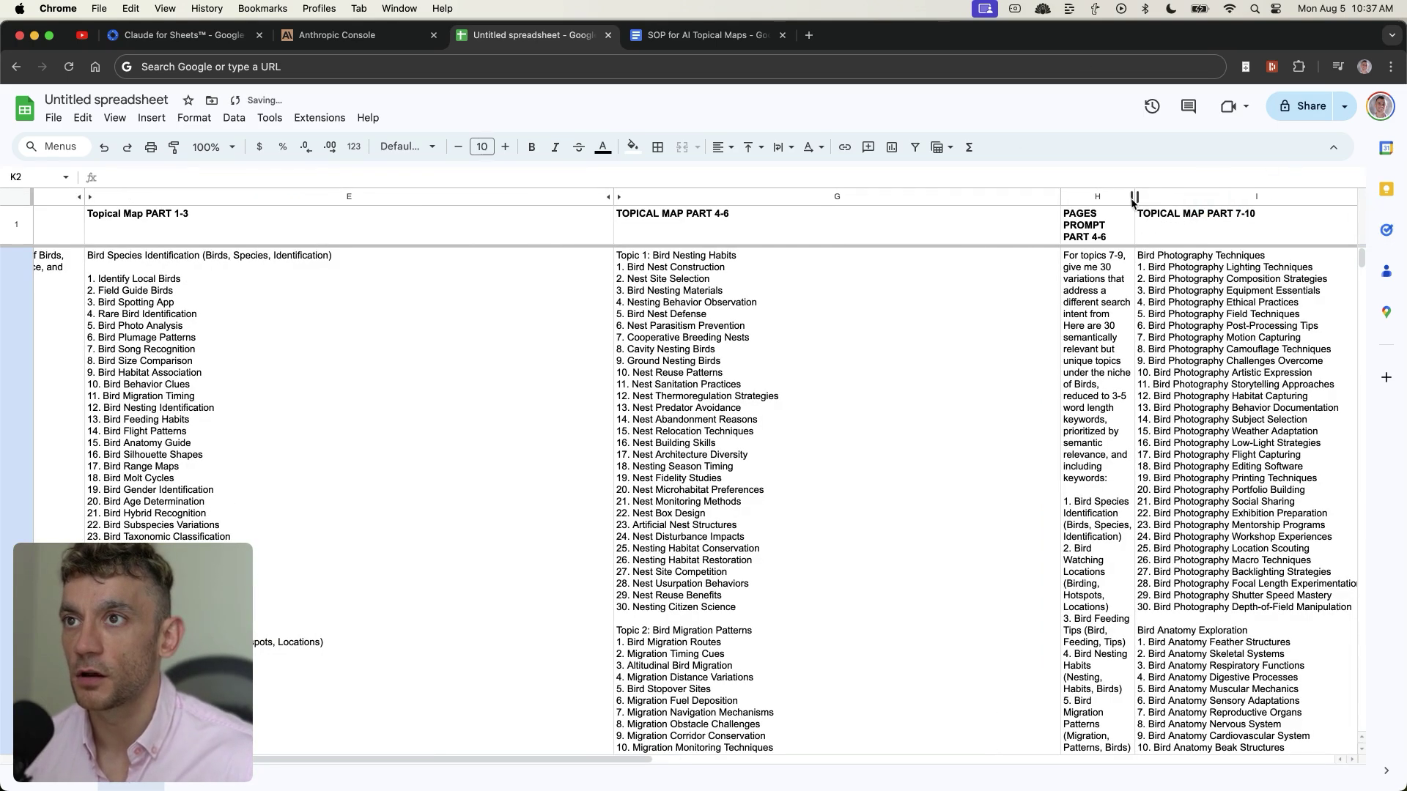
pyautogui.rightClick(1096, 202)
pyautogui.click(1161, 375)
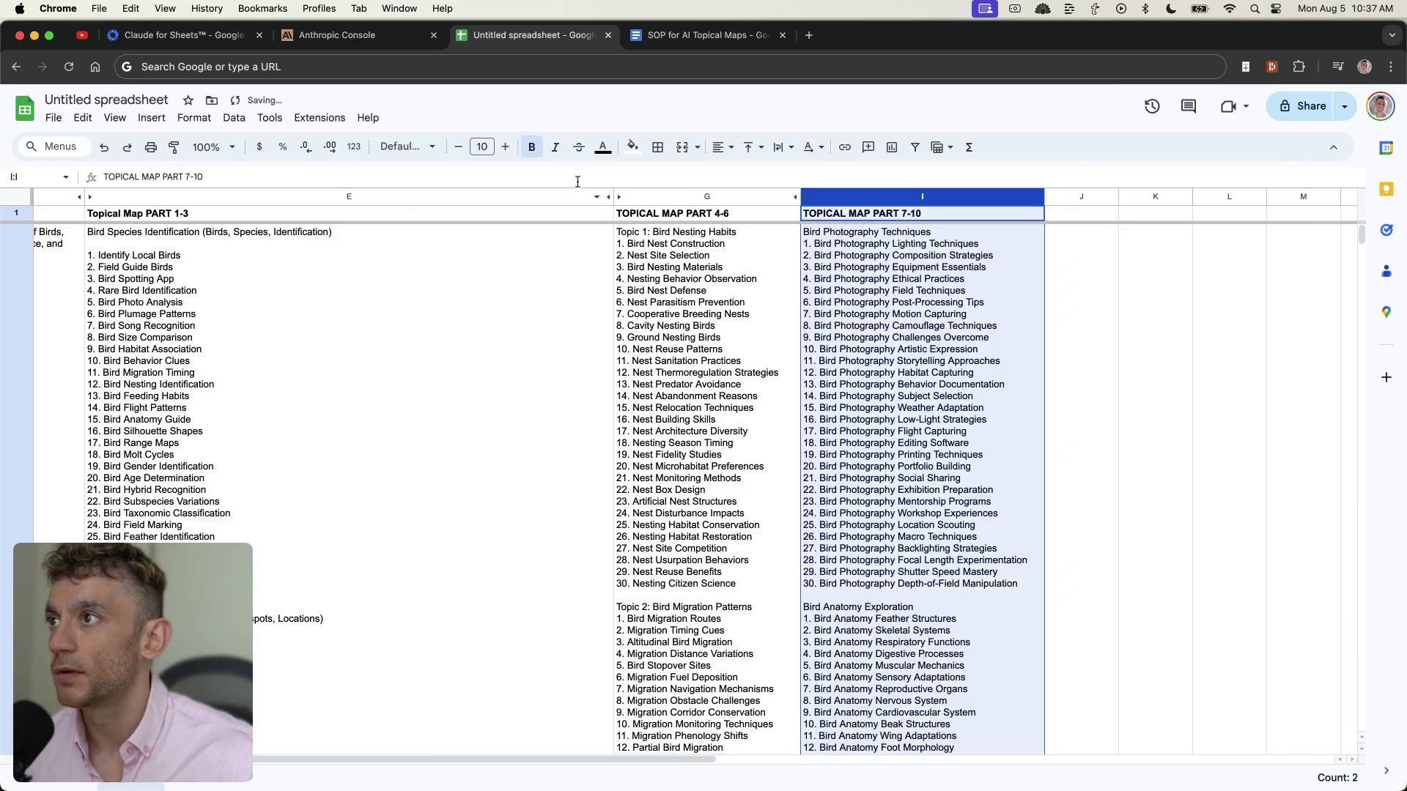
pyautogui.doubleClick(611, 195)
pyautogui.click(556, 294)
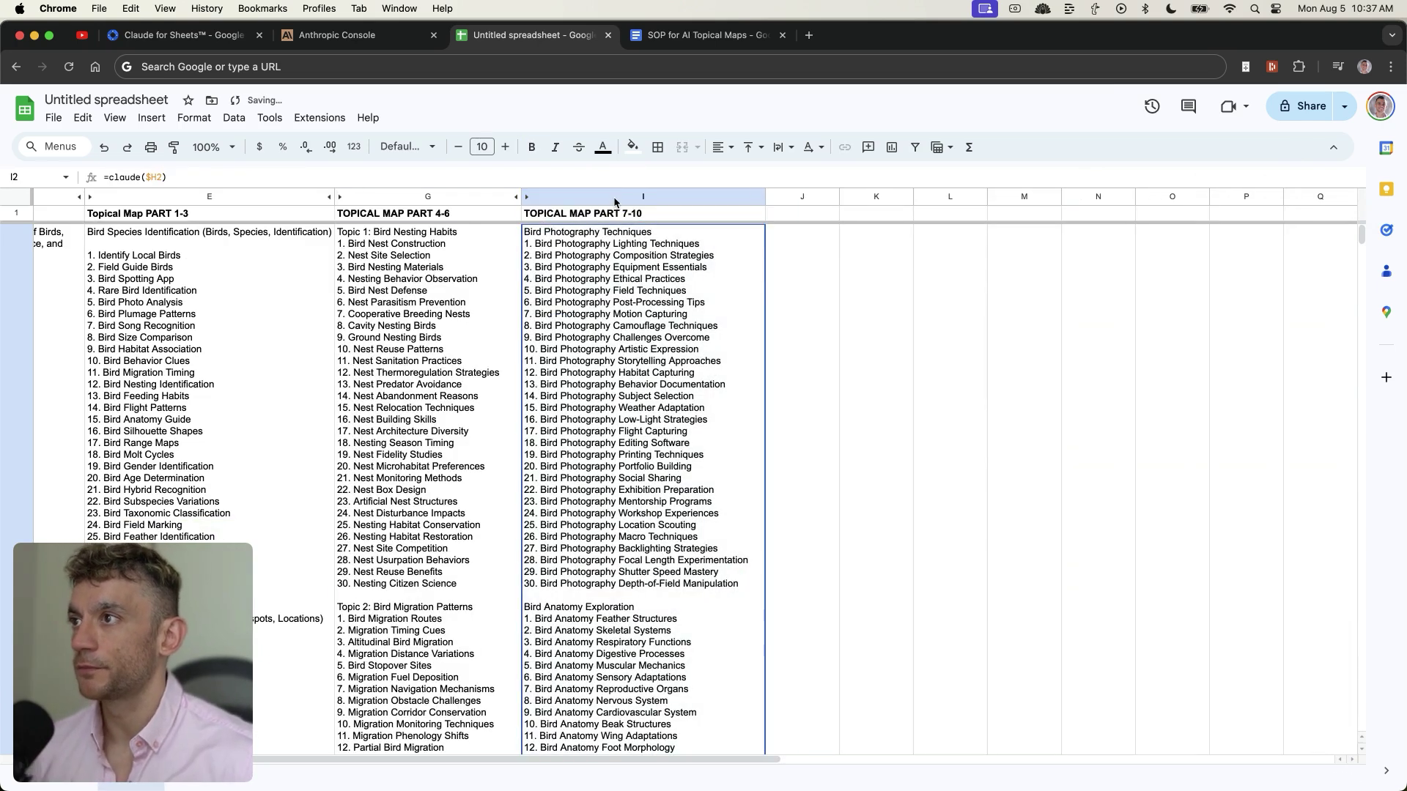
# Review row 2 from the Birds niche and its 30 topics across to the topical map parts
pyautogui.press('Left')
pyautogui.press('Left')
pyautogui.click(183, 396)
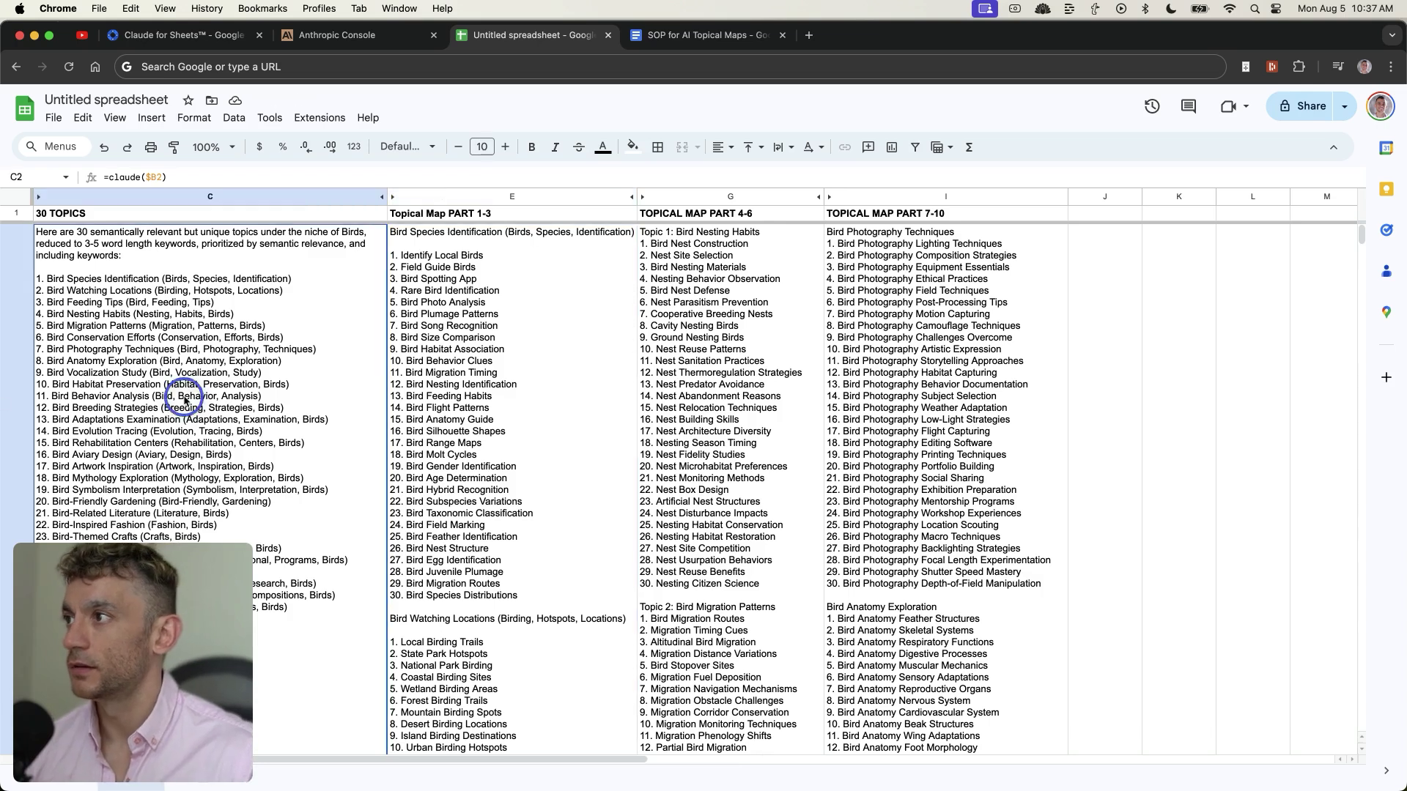
pyautogui.press('Left')
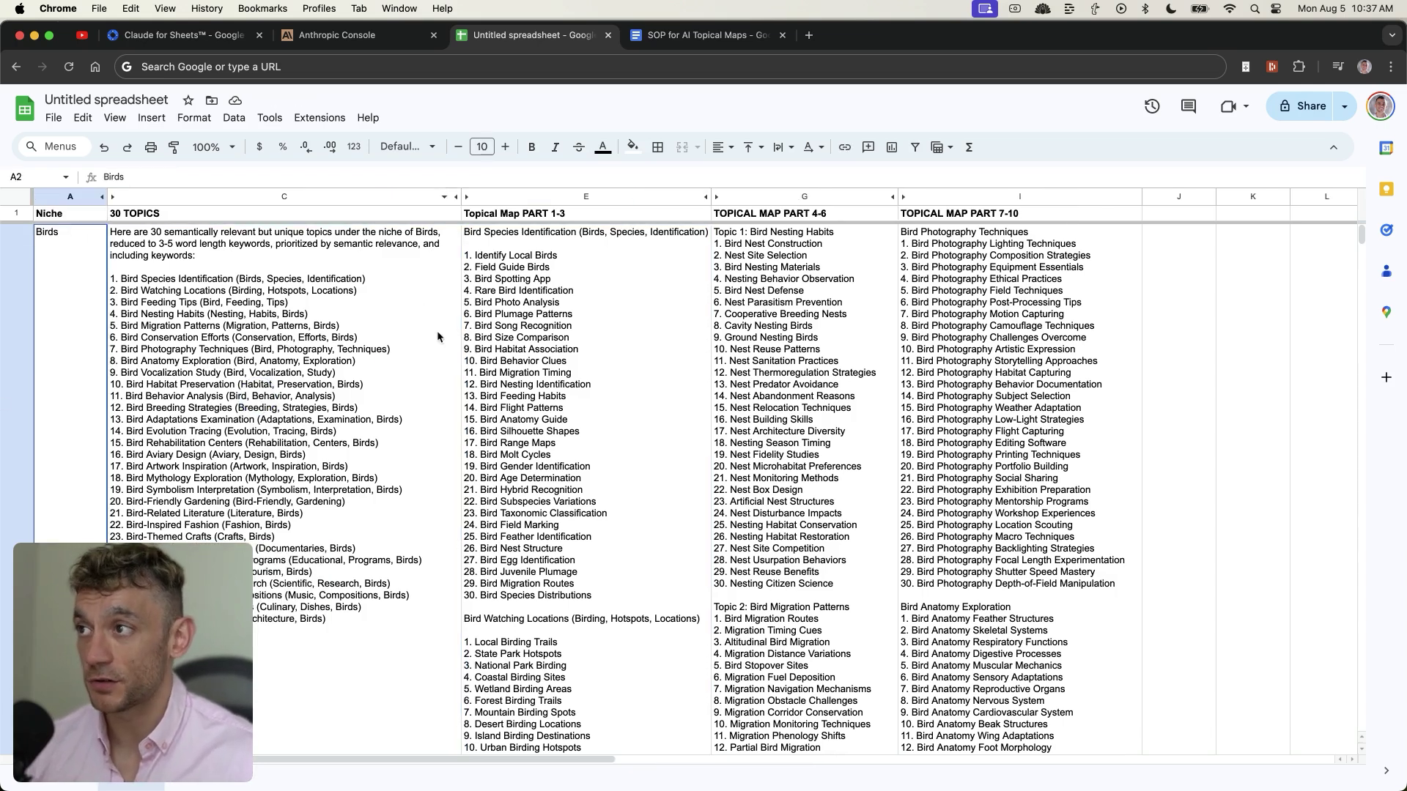
pyautogui.click(536, 329)
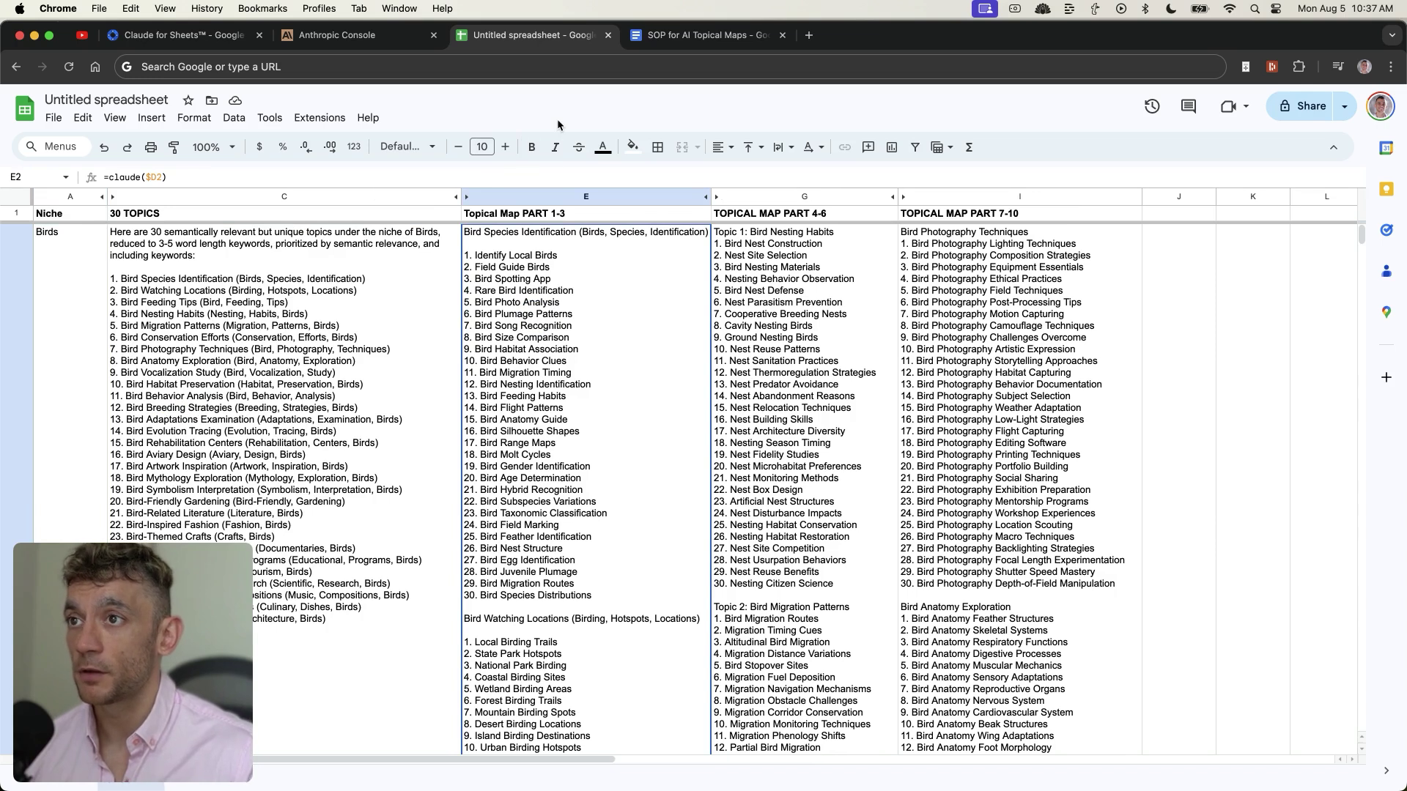
pyautogui.scroll(-1, 648, 370)
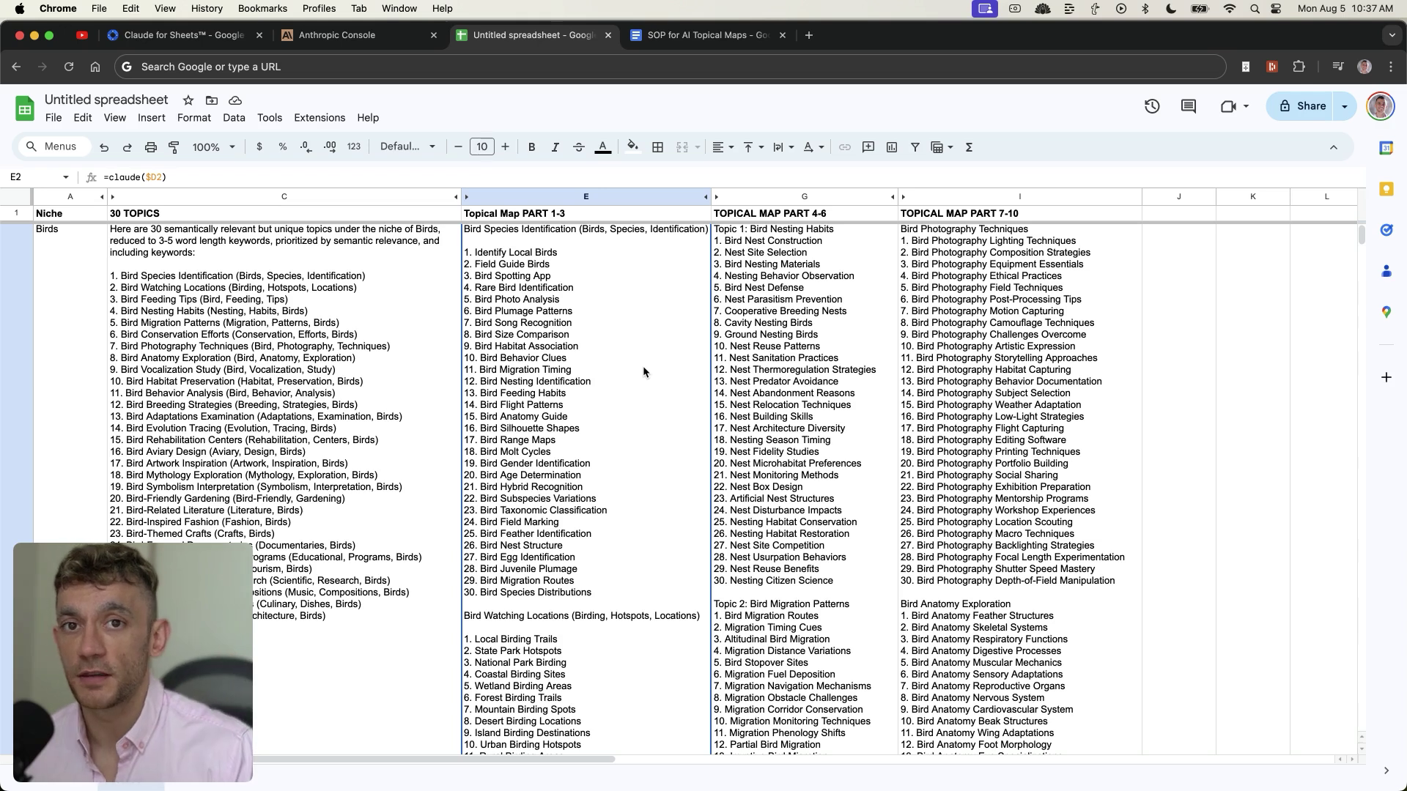
# Calculate 9 * 30 in the browser, and return to the Birds niche in A2
pyautogui.press('super+l')
pyautogui.write('9 * 30')
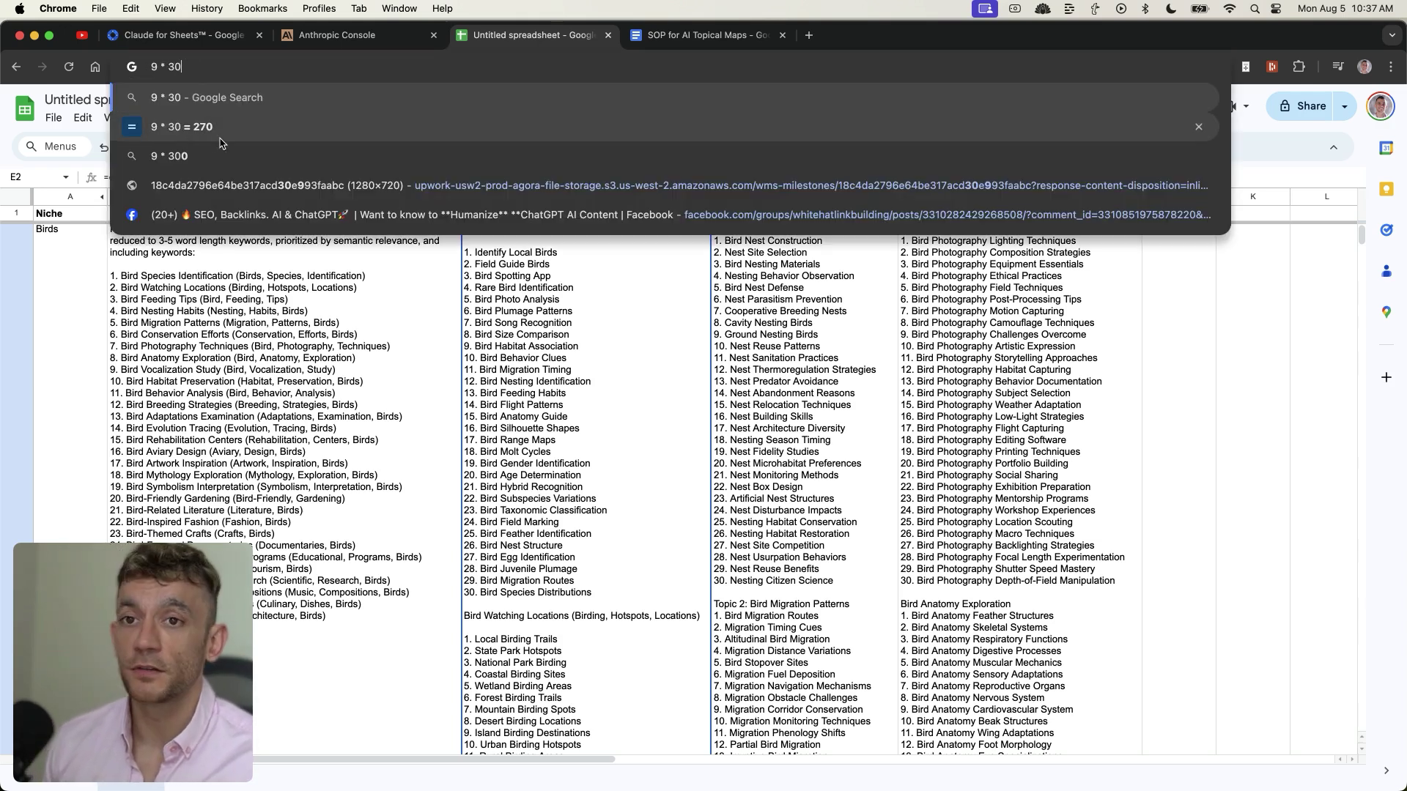
pyautogui.click(747, 434)
pyautogui.click(651, 460)
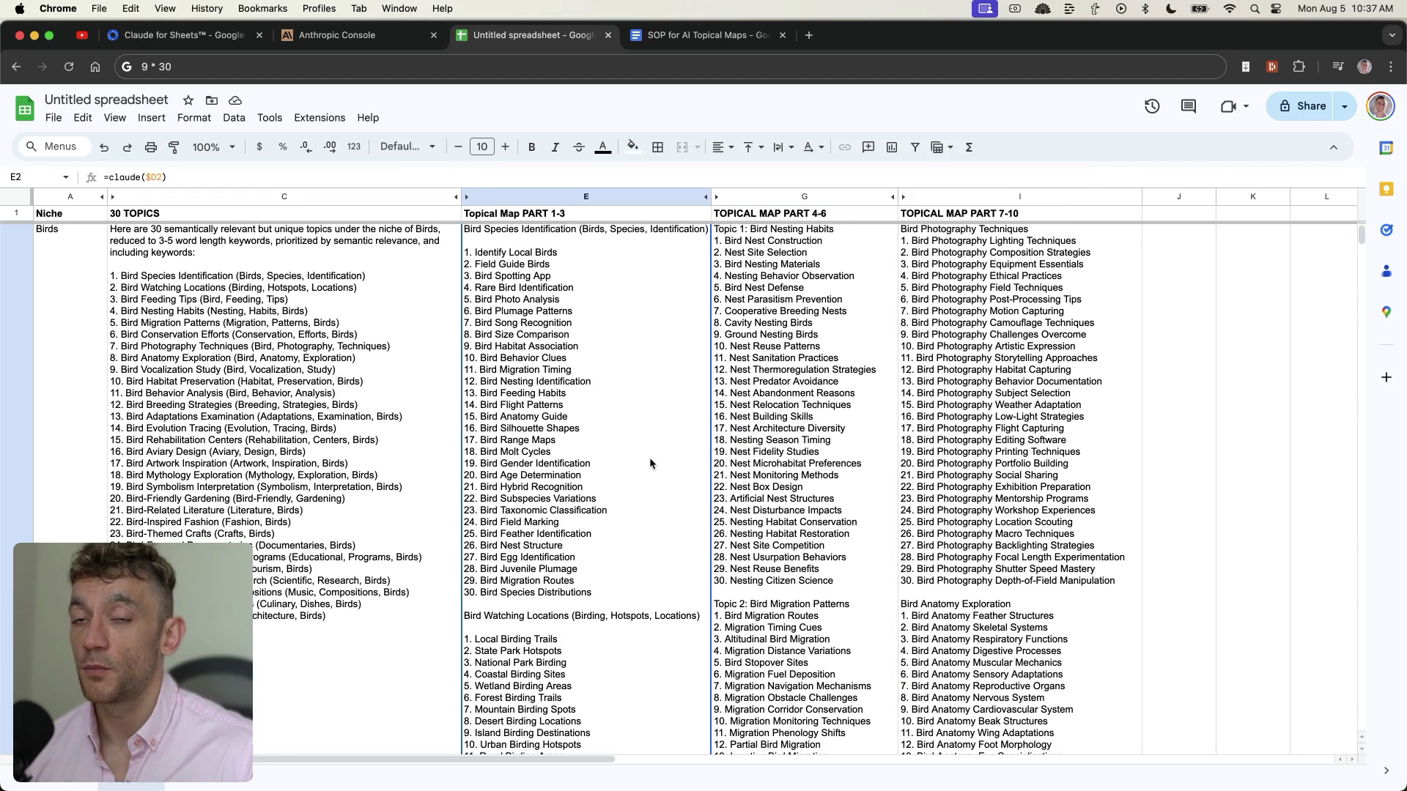
pyautogui.scroll(1, 651, 458)
pyautogui.press('Left')
pyautogui.press('Left')
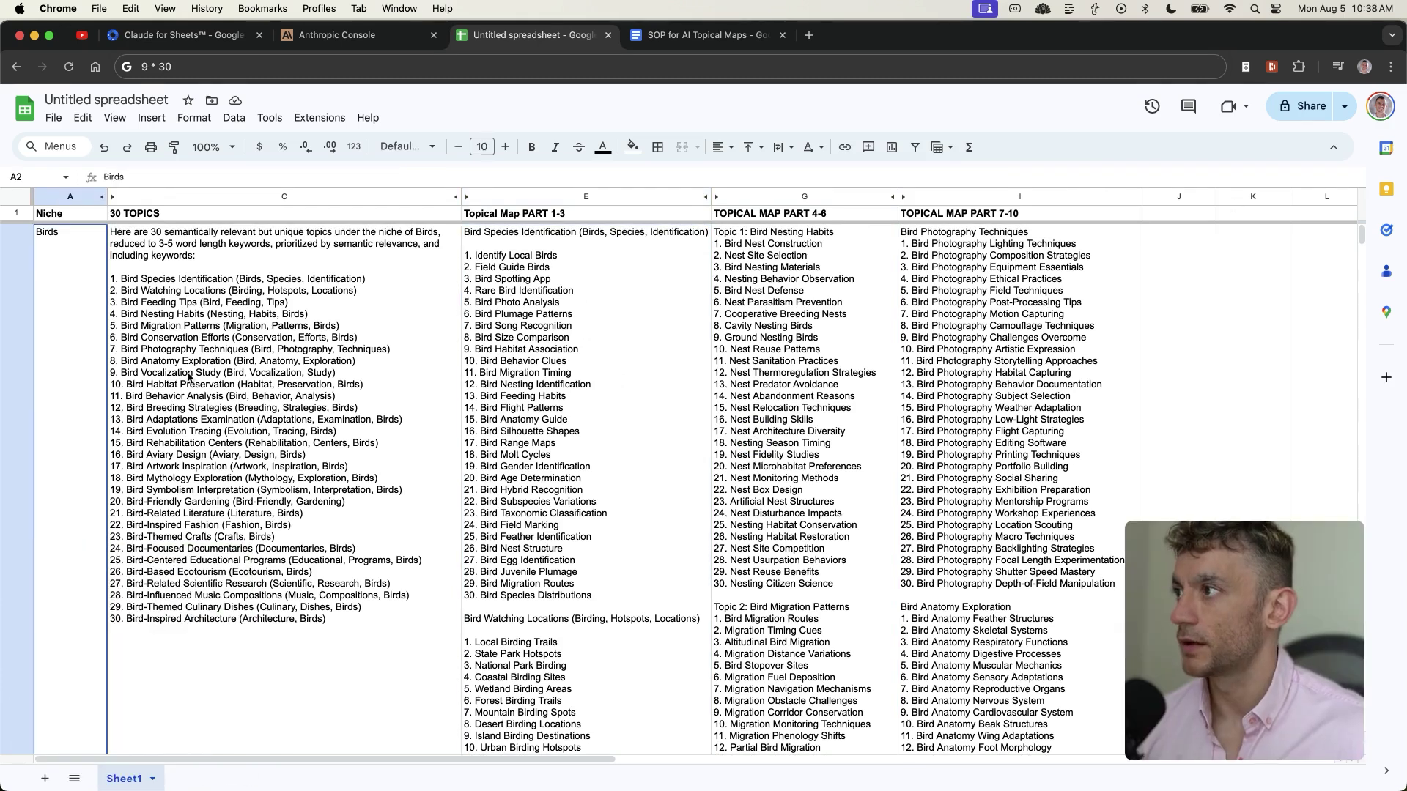
# Enlarge the page view and enter Fishing as a new niche in A3
pyautogui.press('super+equal')
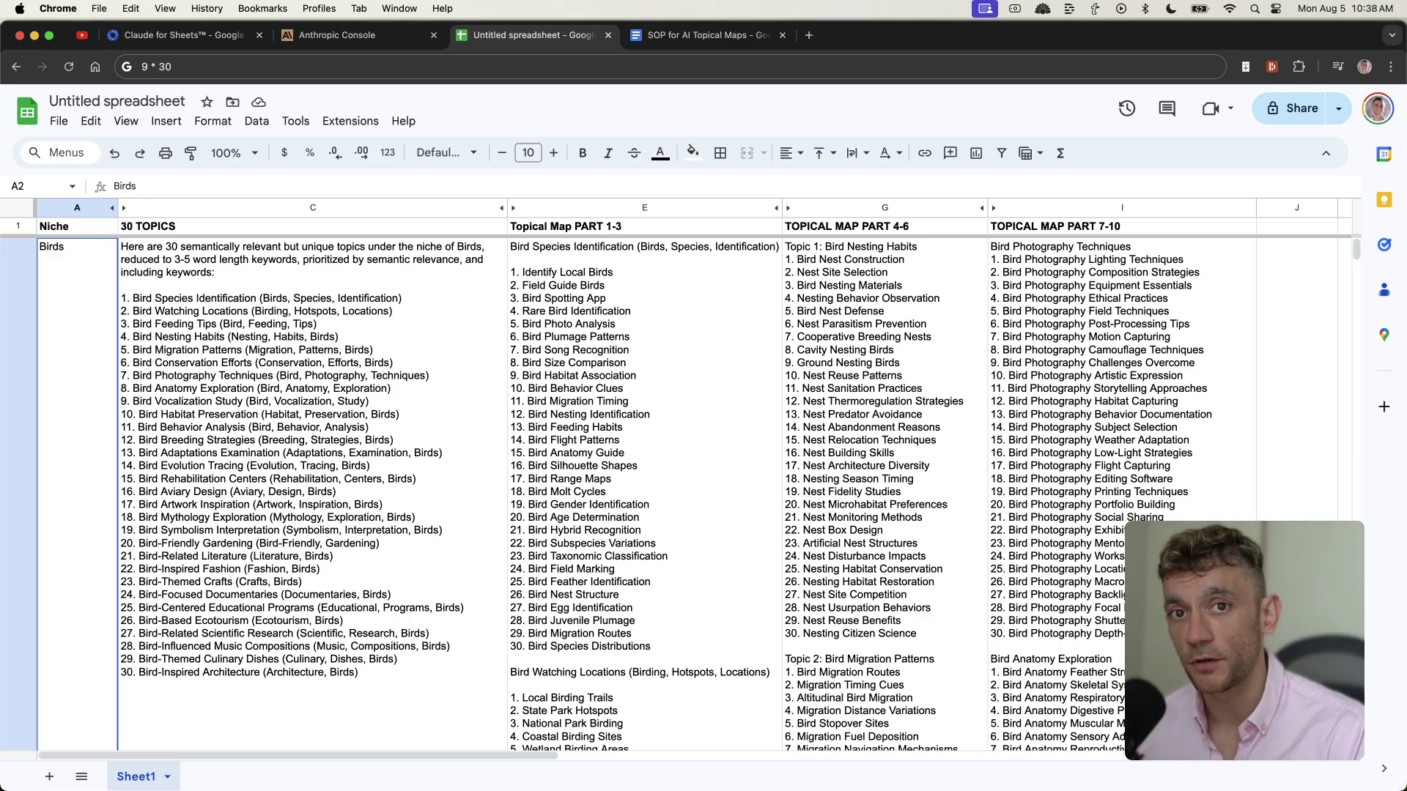
pyautogui.press('Down')
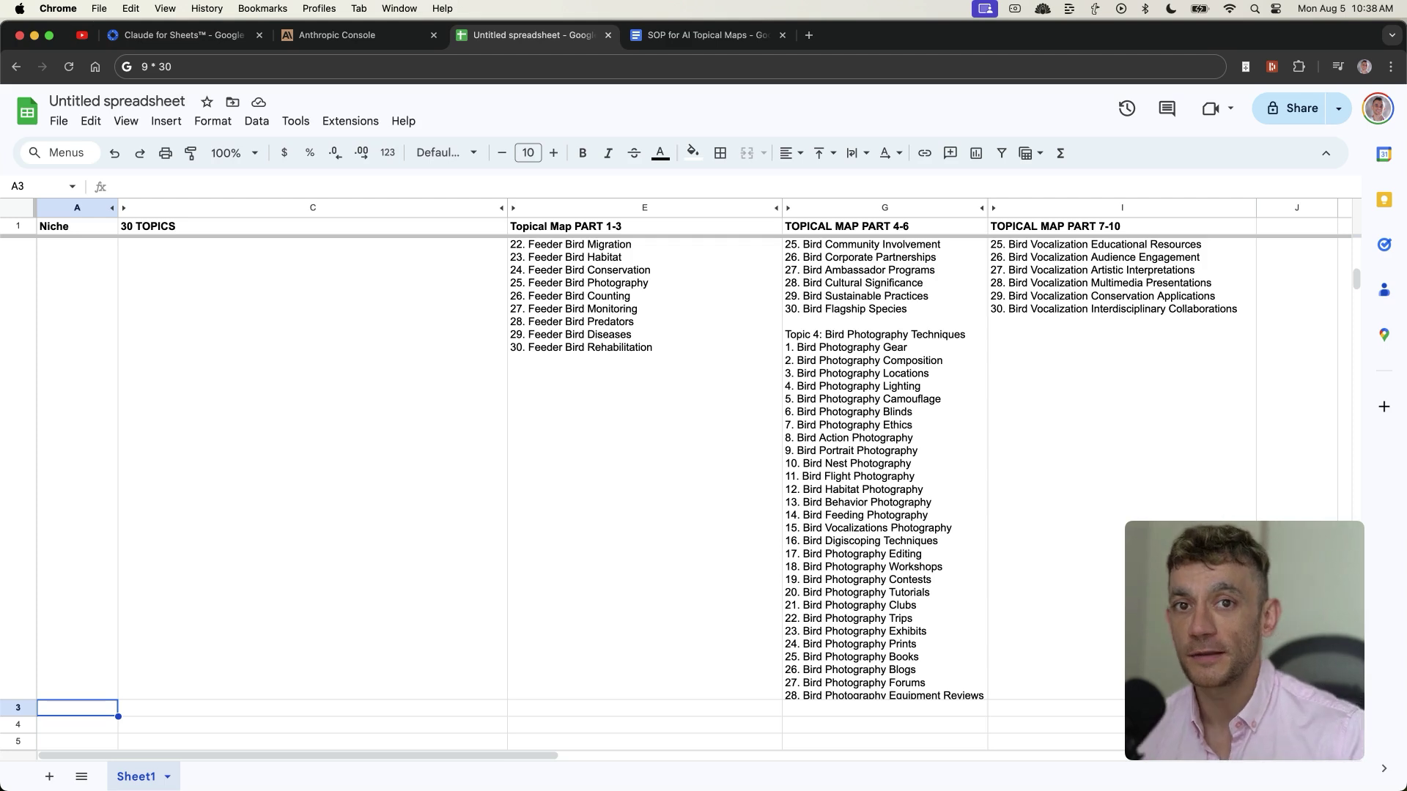
pyautogui.scroll(-5, 336, 468)
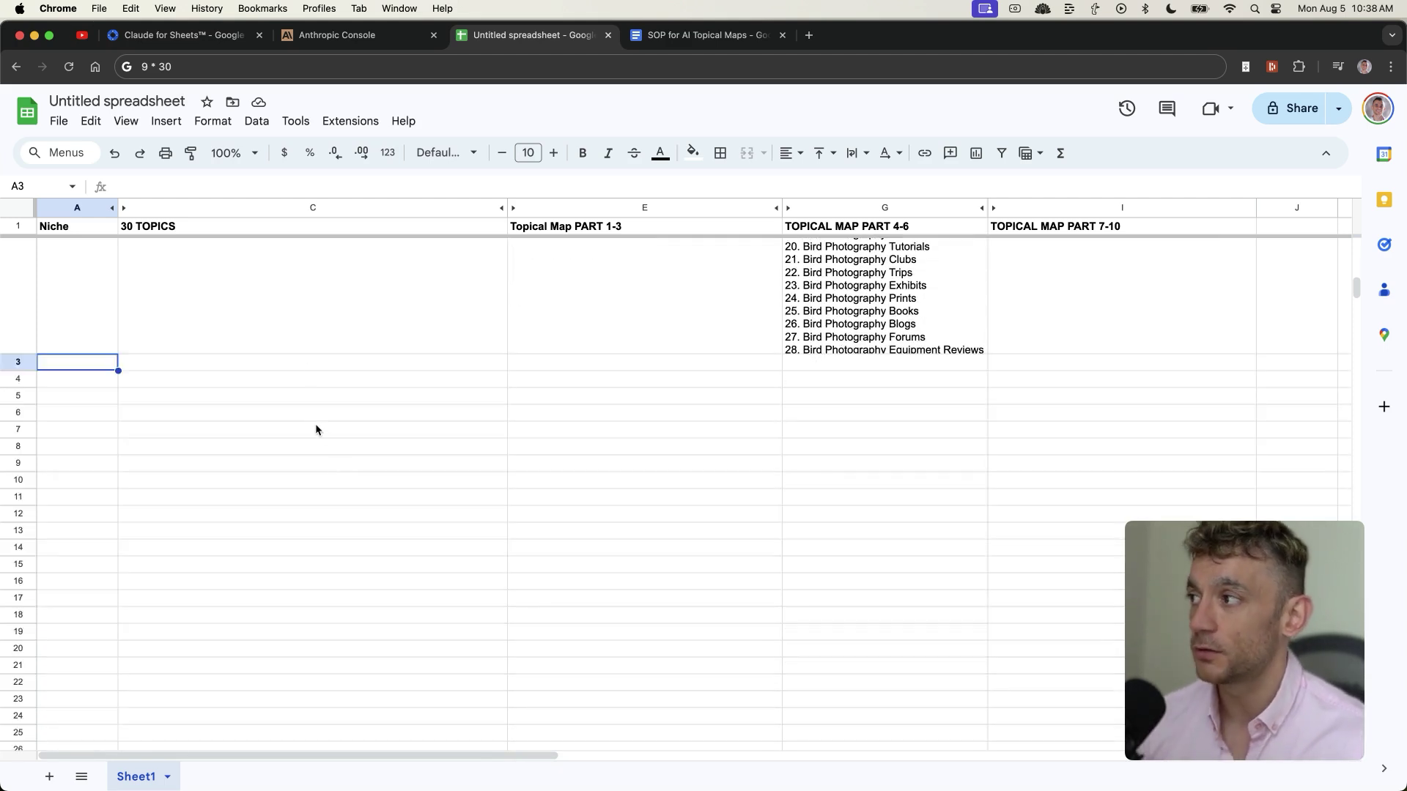
pyautogui.click(304, 354)
pyautogui.press('Down')
pyautogui.press('Down')
pyautogui.press('Left')
pyautogui.press('Up')
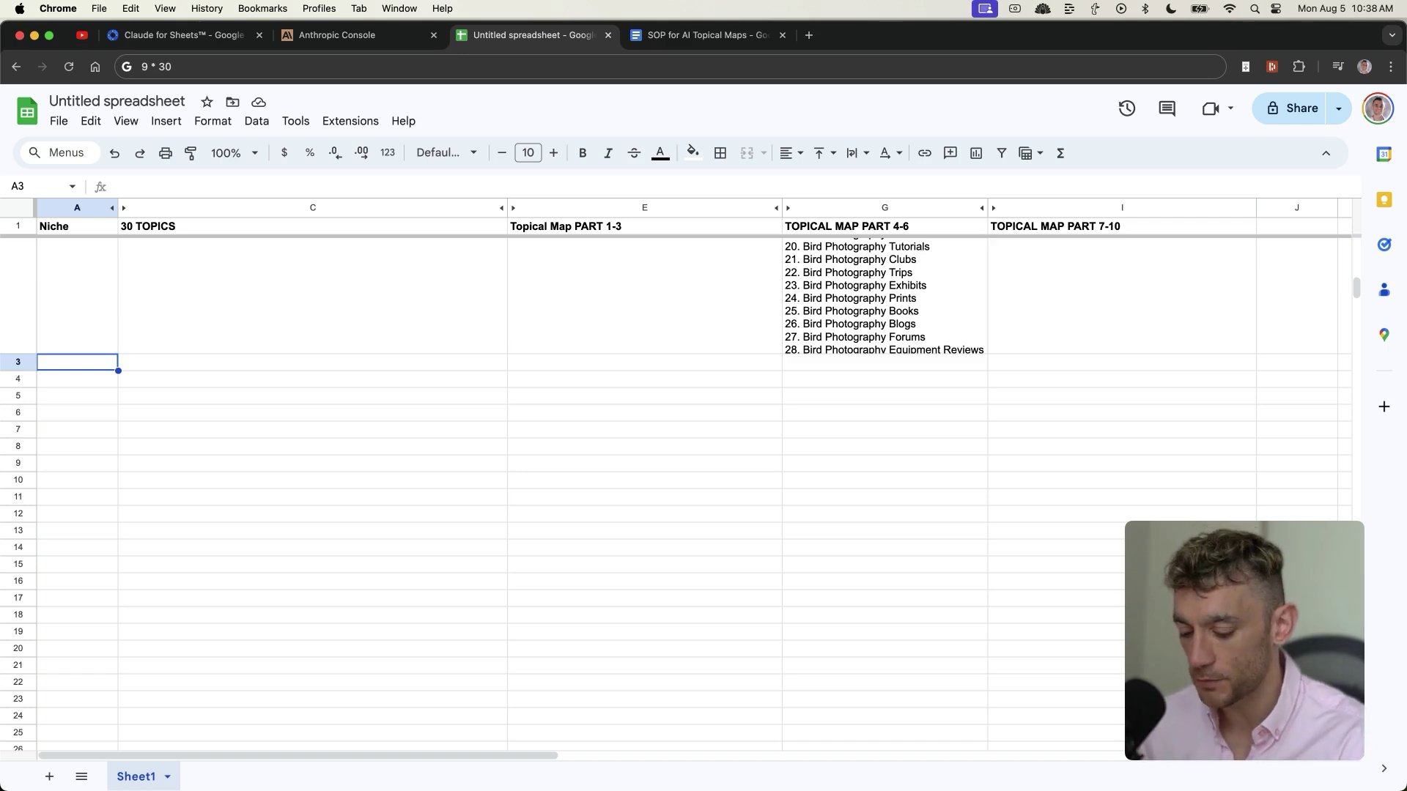
pyautogui.write('Fishing')
pyautogui.press('Return')
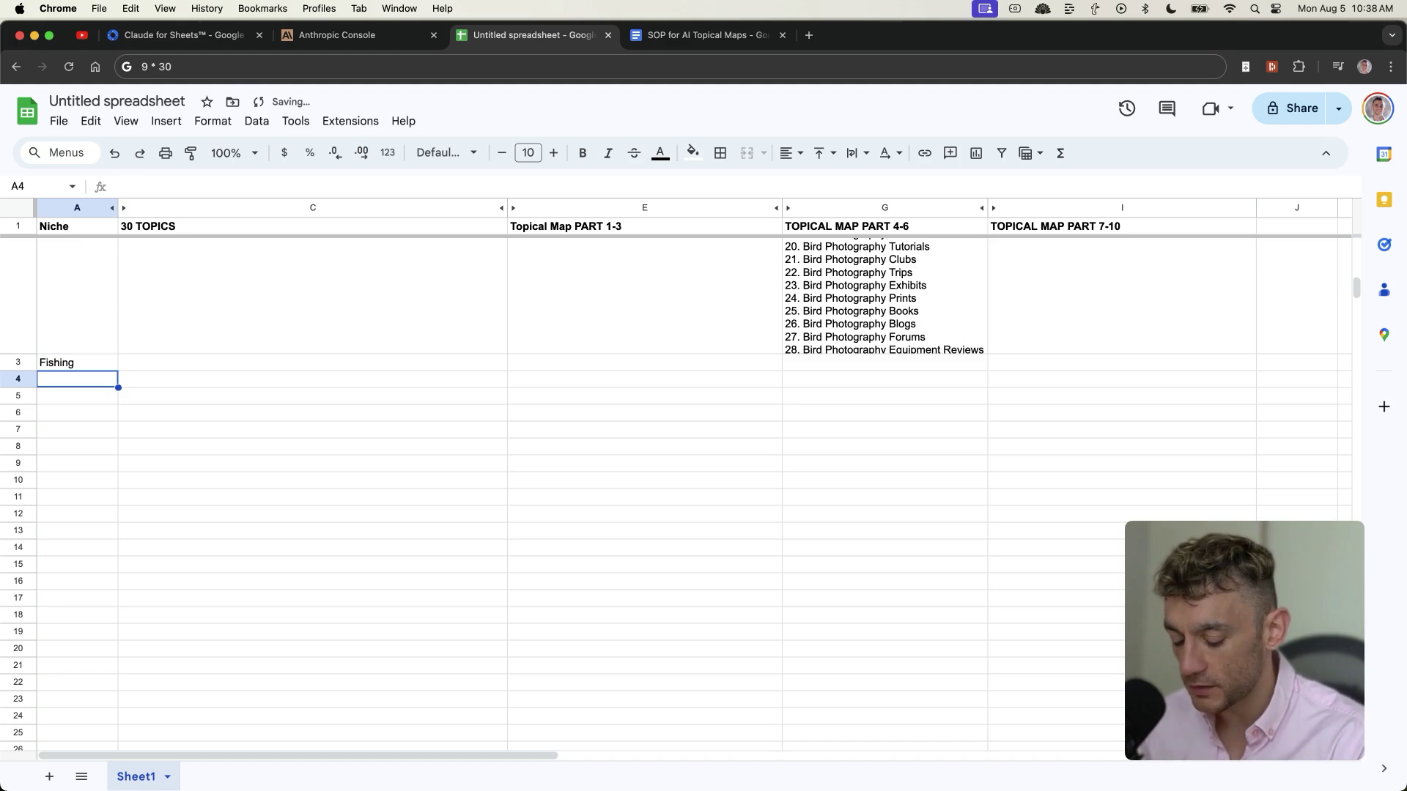
# Enter Intermittent fasting in A4 and AI SEO in A5 as further niches
pyautogui.write('Gym')
pyautogui.press('Return')
pyautogui.click(77, 379)
pyautogui.write('Intermittent fasting')
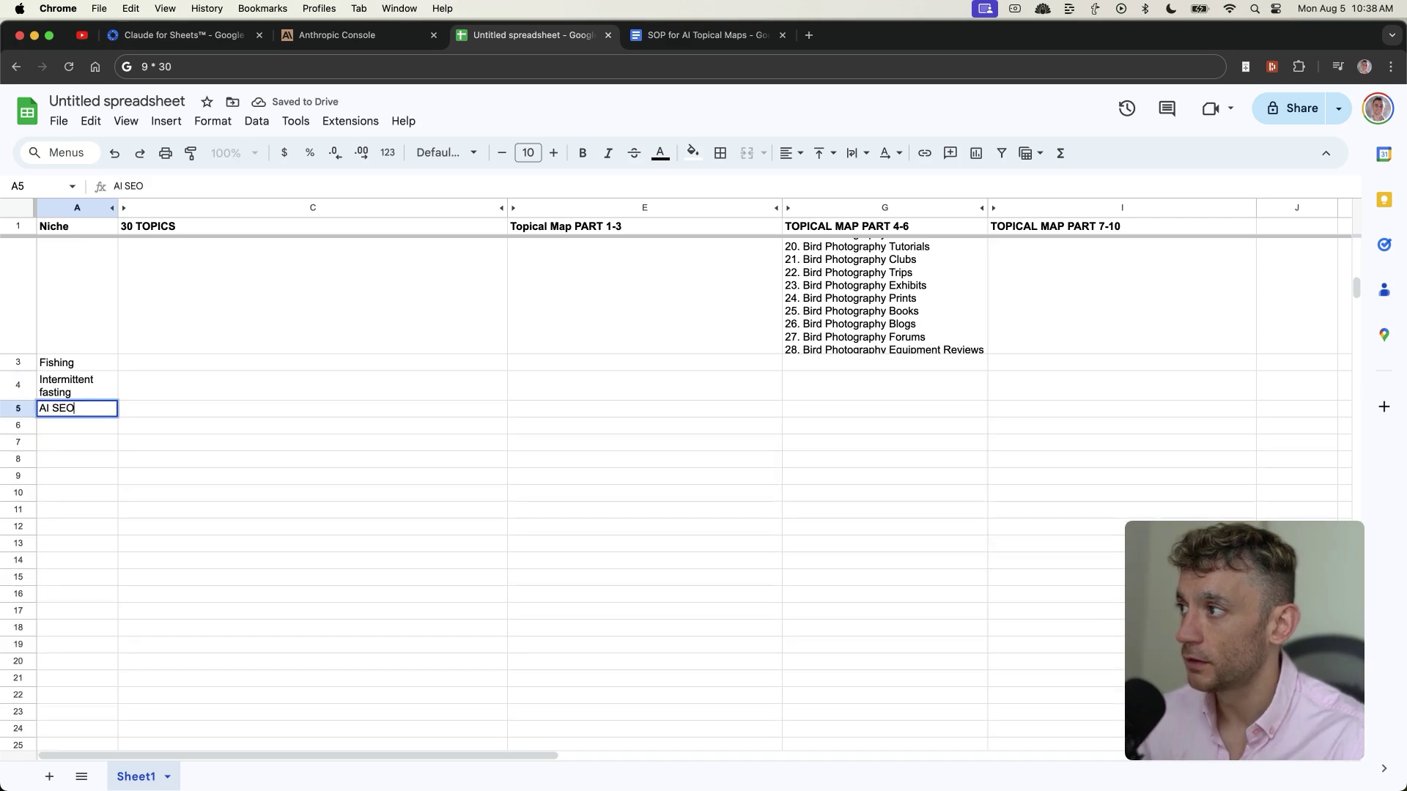
pyautogui.click(305, 411)
# Unhide the PAGES PROMPT columns D, F and H between the topical map columns
pyautogui.click(266, 330)
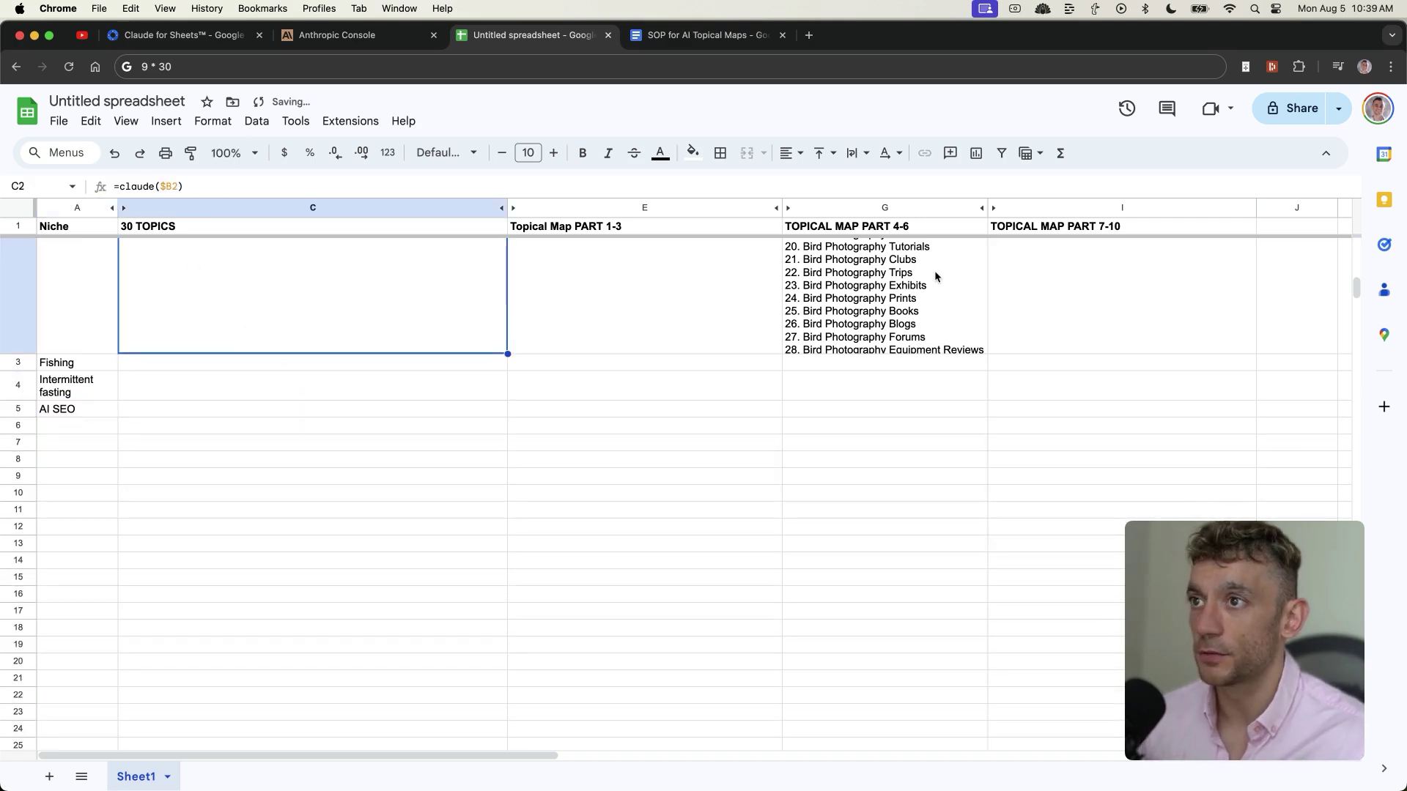
pyautogui.press('super+shift+Right')
pyautogui.click(513, 207)
pyautogui.click(871, 208)
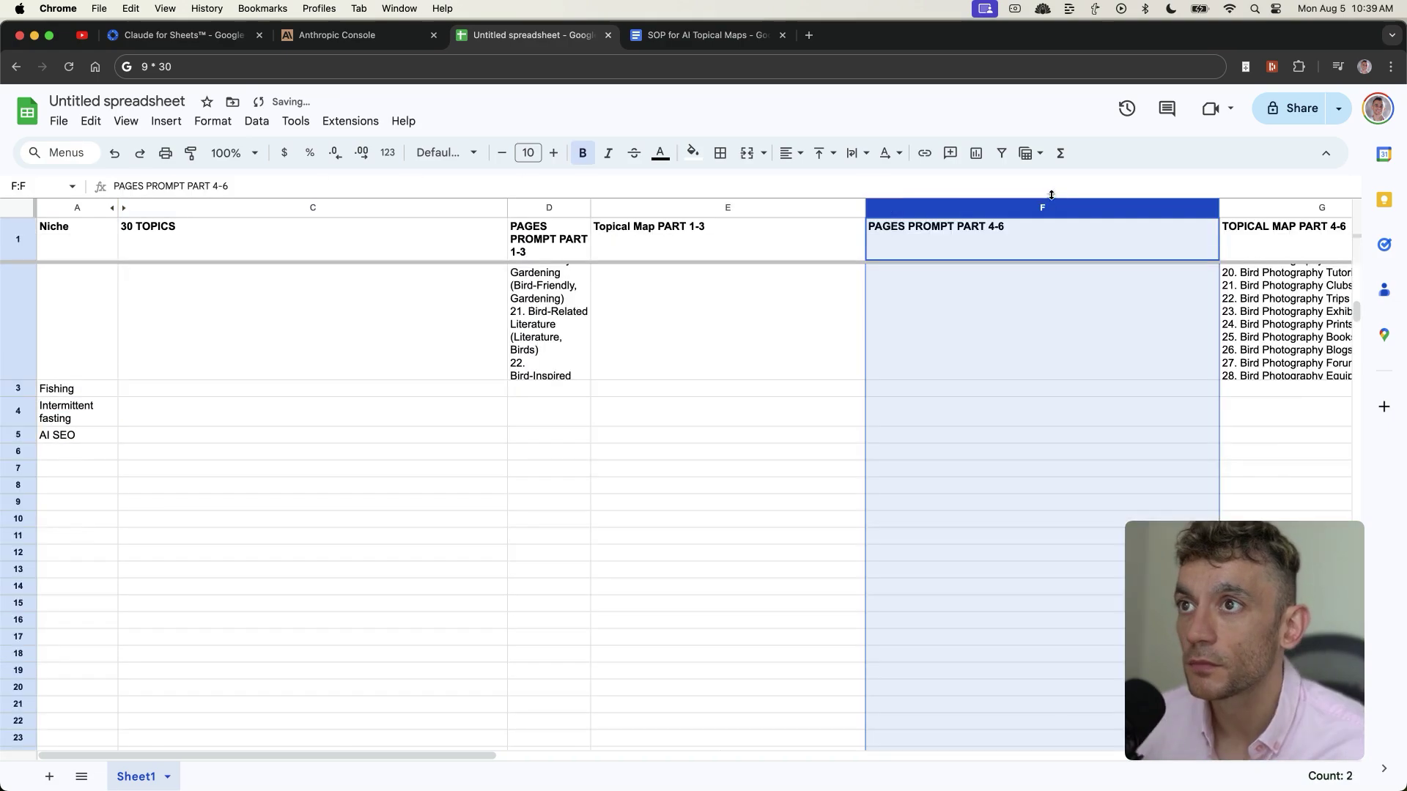
pyautogui.click(1237, 337)
pyautogui.press('super+Left')
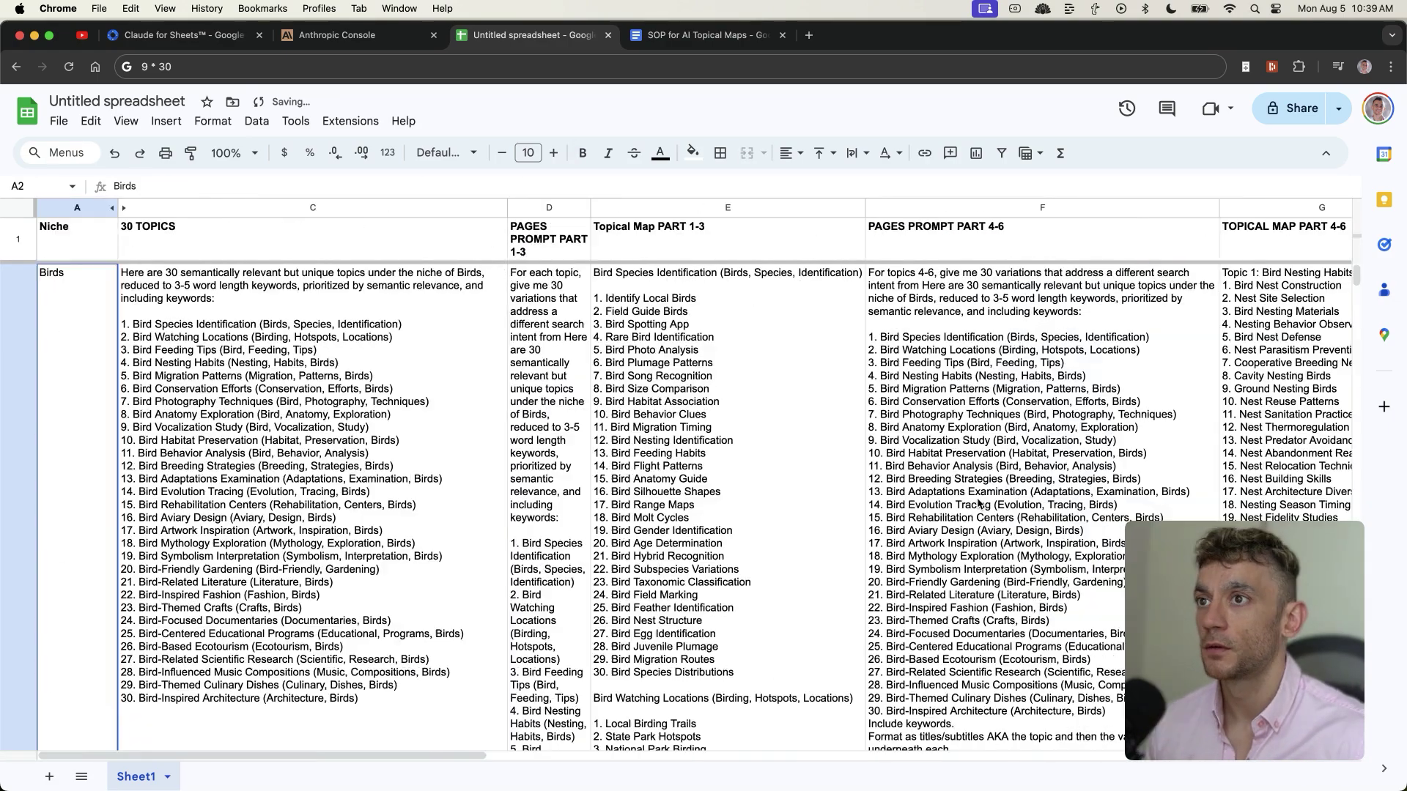
# Fill the row 2 formulas from C2:I2 down through row 5 for the new niches
pyautogui.press('Right')
pyautogui.press('super+shift+Right')
pyautogui.scroll(-15, 619, 506)
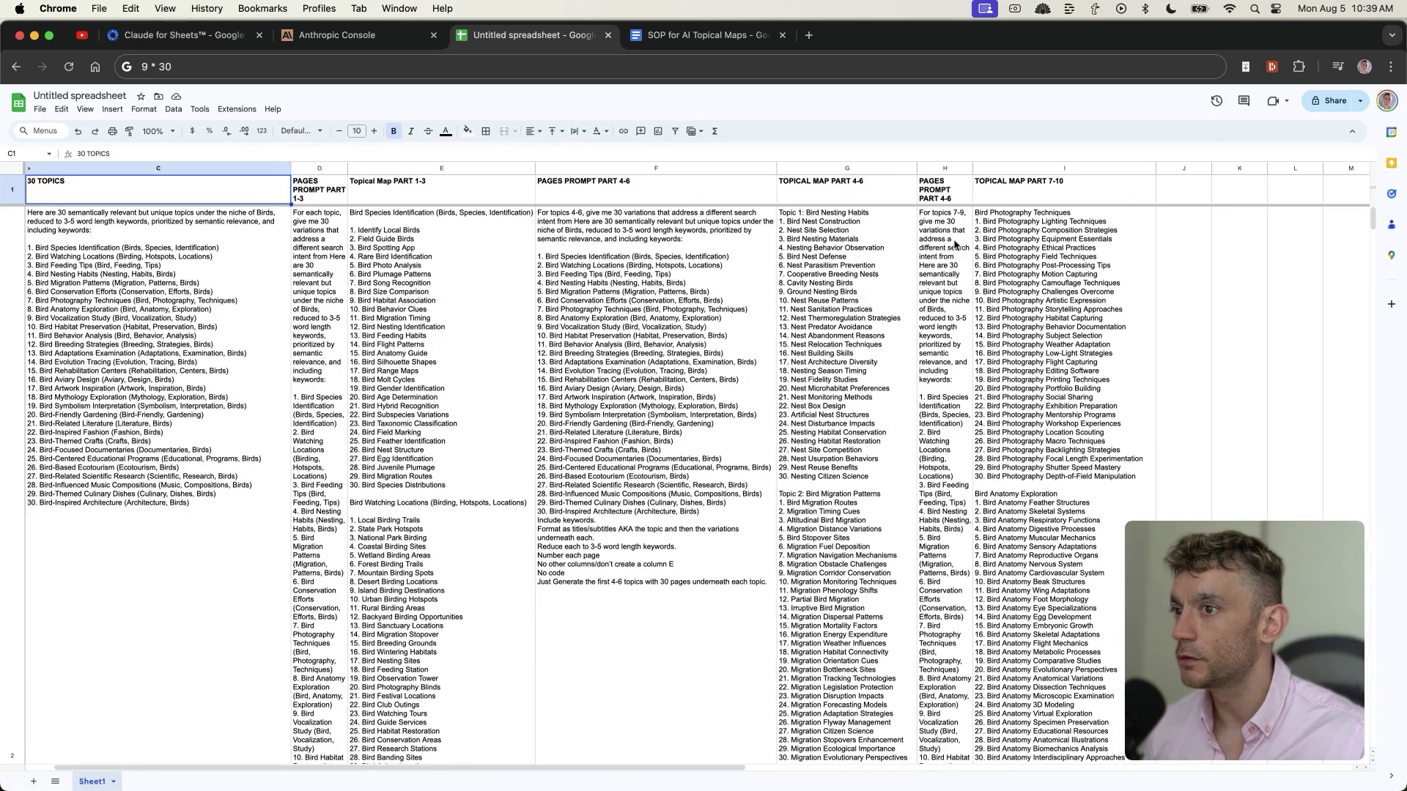
pyautogui.scroll(-4, 253, 431)
pyautogui.scroll(-8, 253, 432)
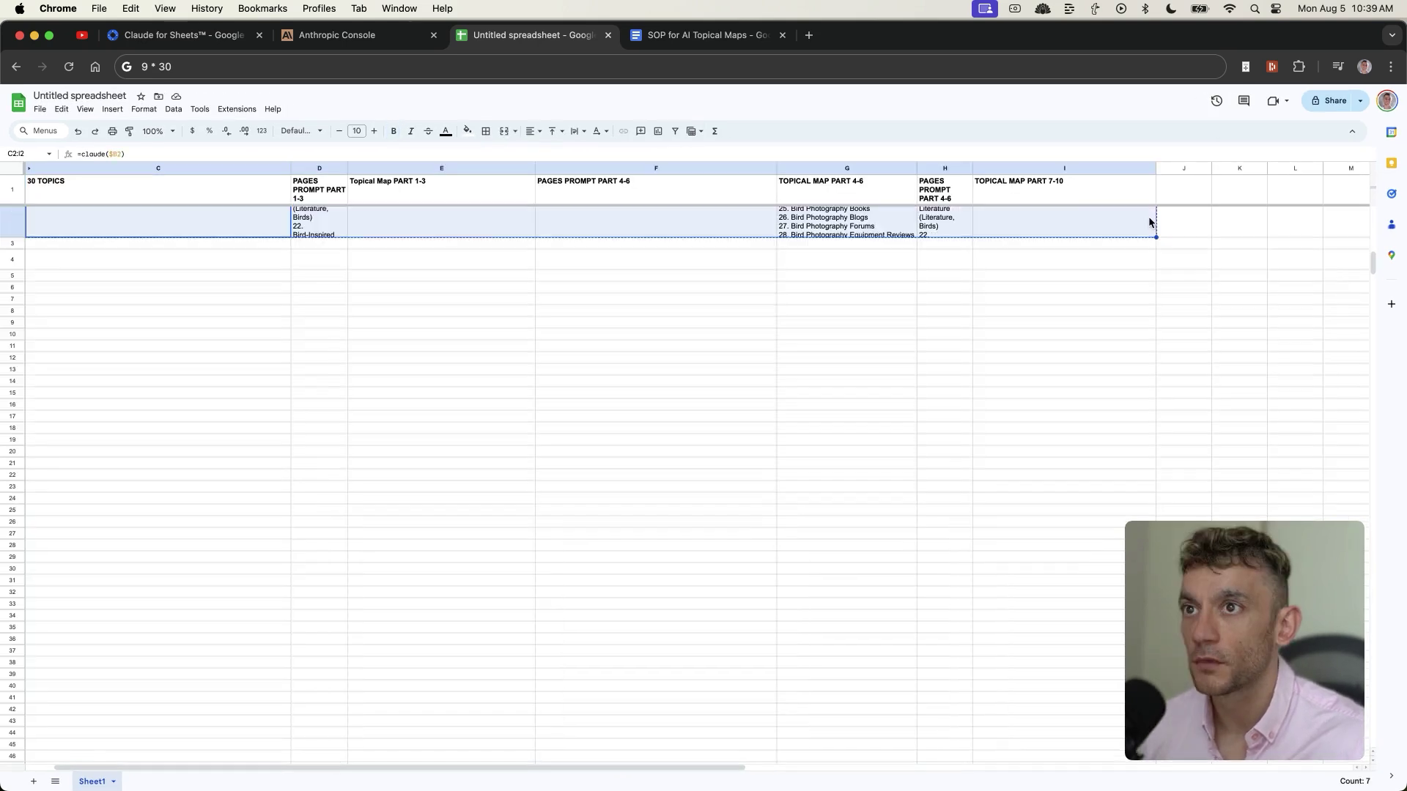
pyautogui.moveTo(1154, 235); pyautogui.dragTo(1154, 282)
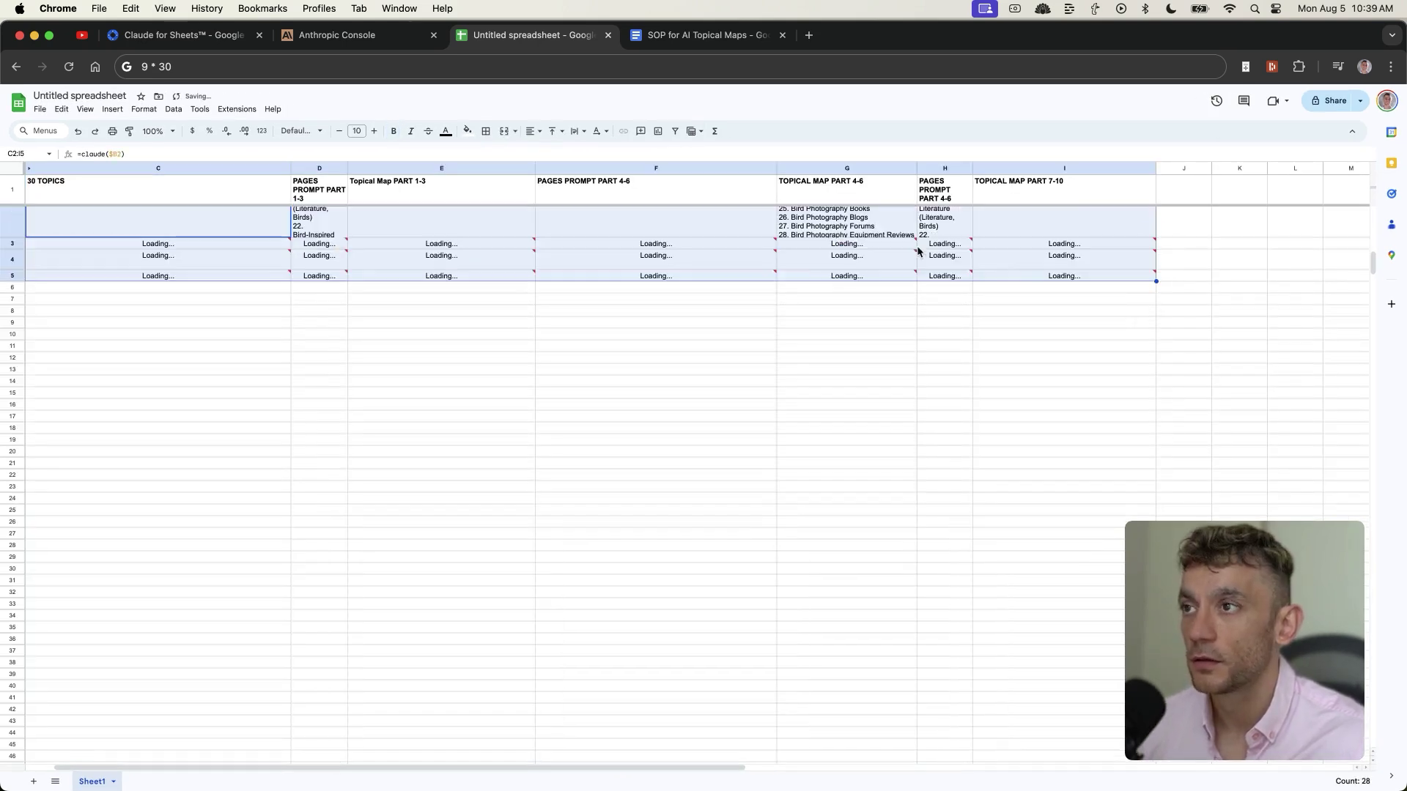
# Unhide column B, TOPICAL MAP PROMPT, between the Niche and 30 TOPICS columns
pyautogui.moveTo(277, 765); pyautogui.dragTo(147, 766)
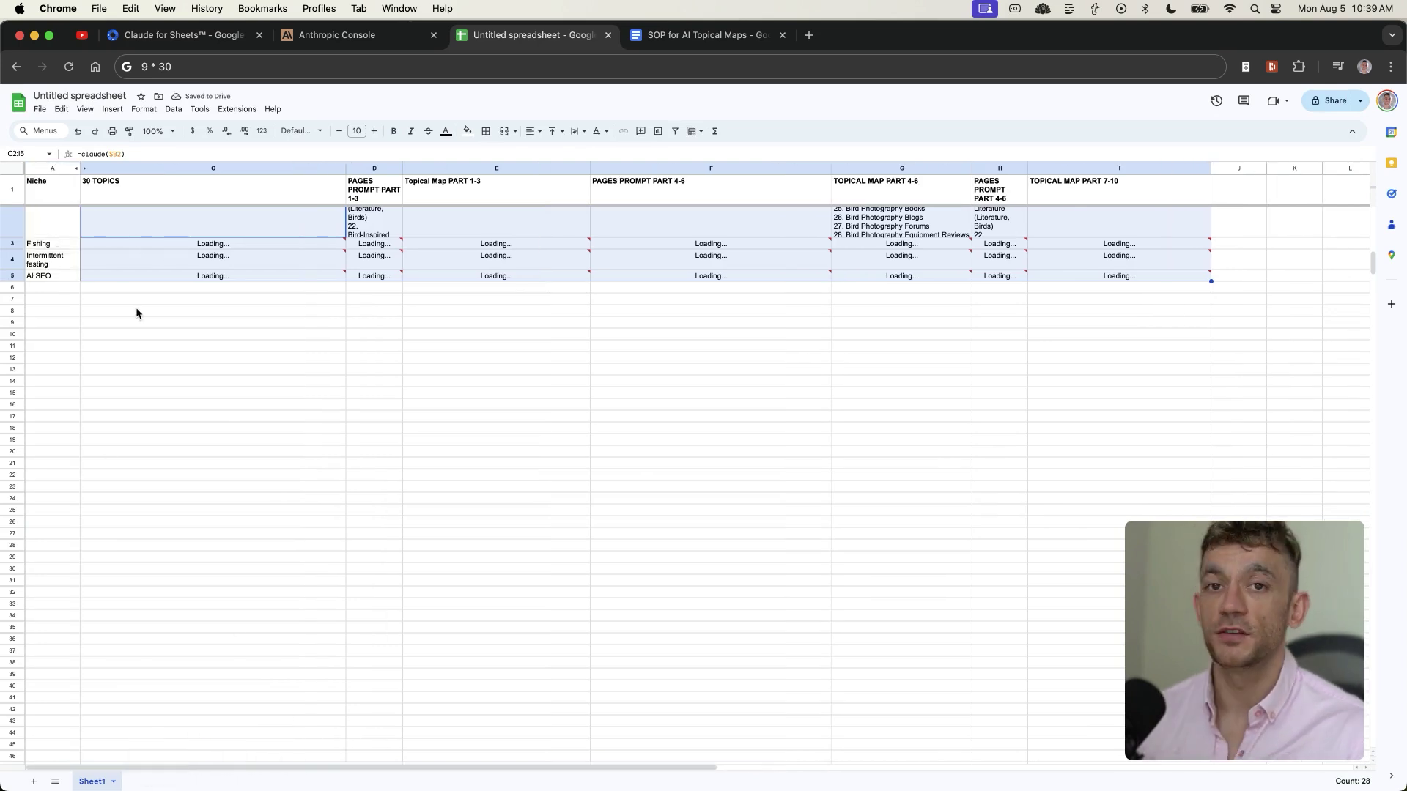
pyautogui.scroll(10, 346, 376)
pyautogui.click(219, 375)
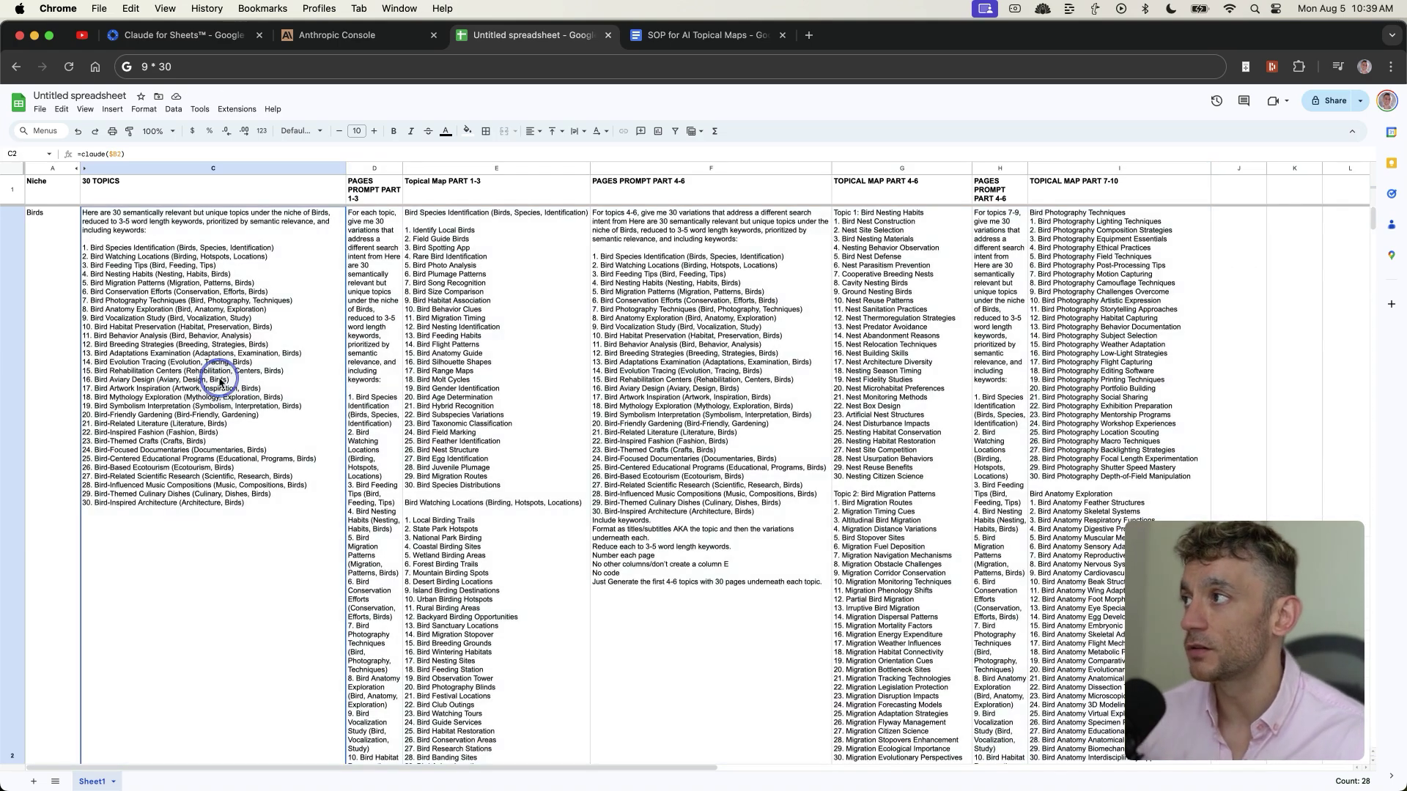
pyautogui.click(83, 168)
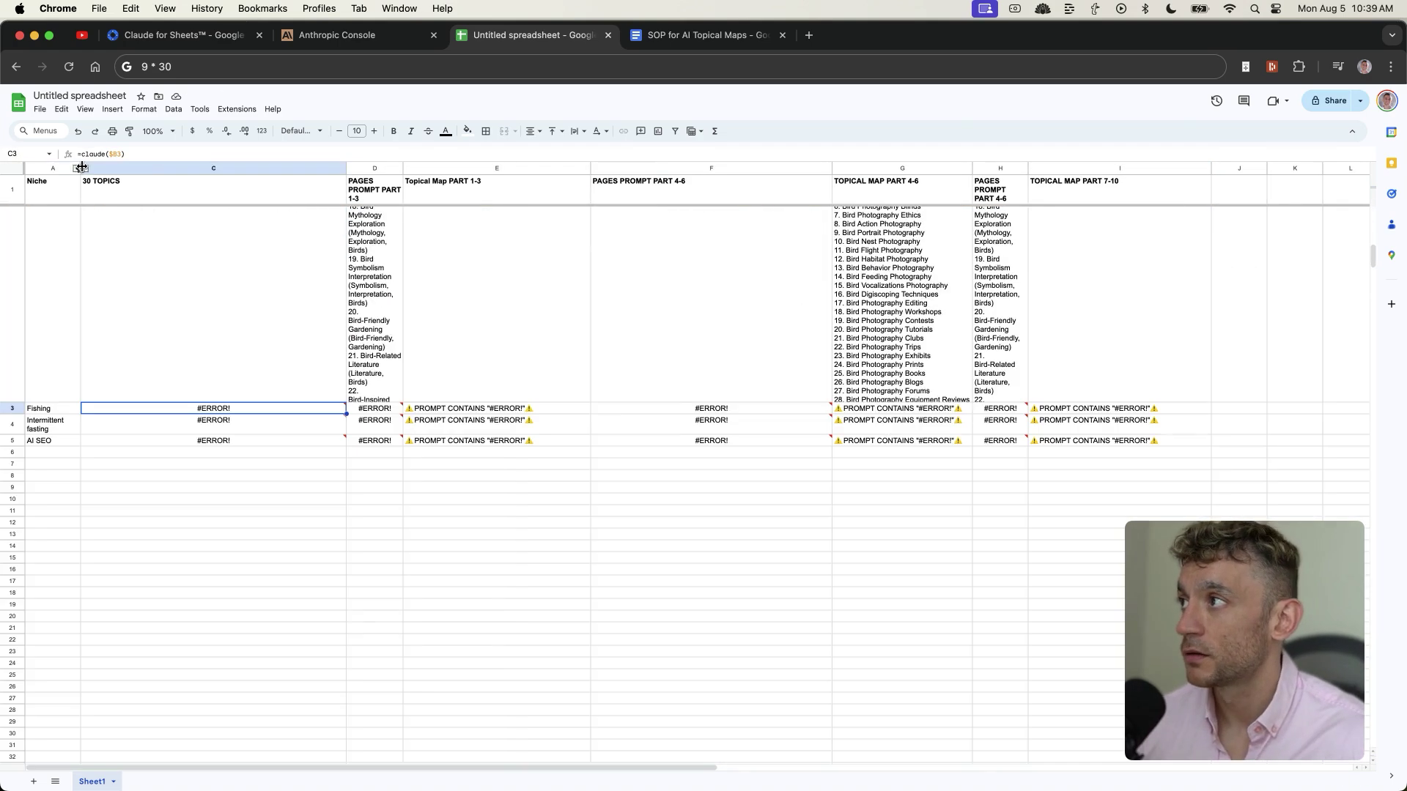
pyautogui.click(227, 350)
# Fill the TOPICAL MAP PROMPT formula from B2 down through B5 for the Fishing, Intermittent fasting and AI SEO niches
pyautogui.click(44, 411)
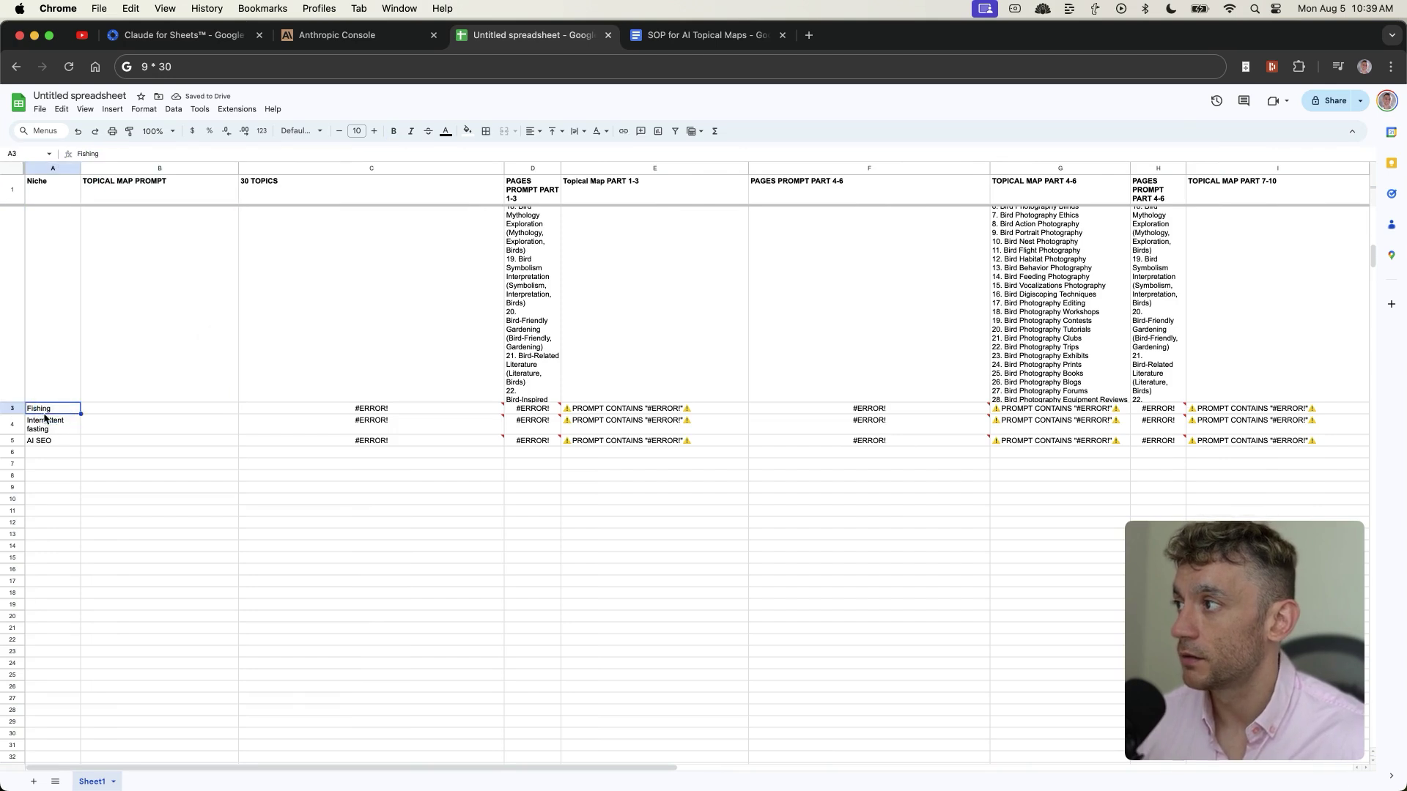
pyautogui.scroll(2, 195, 327)
pyautogui.click(190, 444)
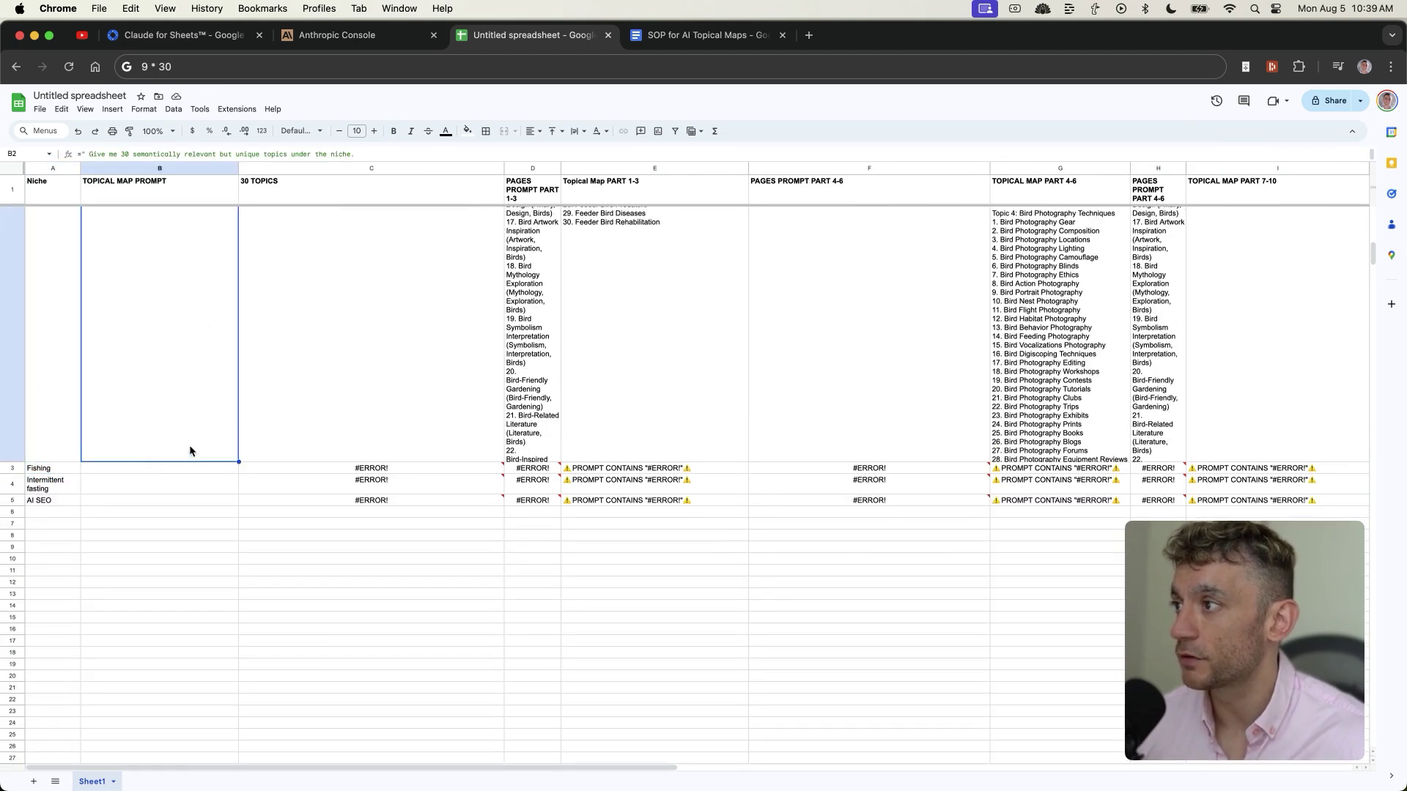
pyautogui.moveTo(228, 465); pyautogui.dragTo(229, 496)
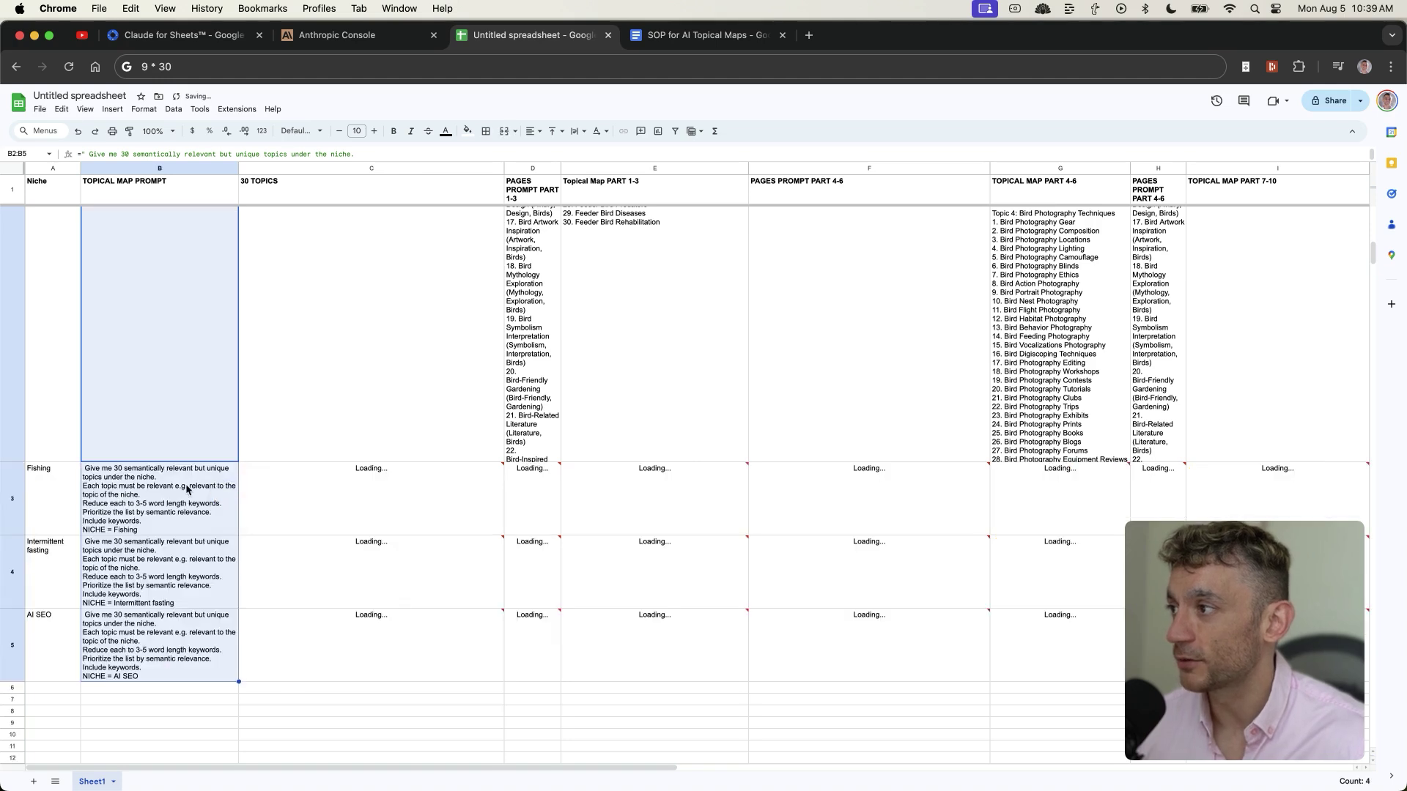
# Check the generated topics and topical map parts in the new niche rows and compare them with the Birds row
pyautogui.click(185, 491)
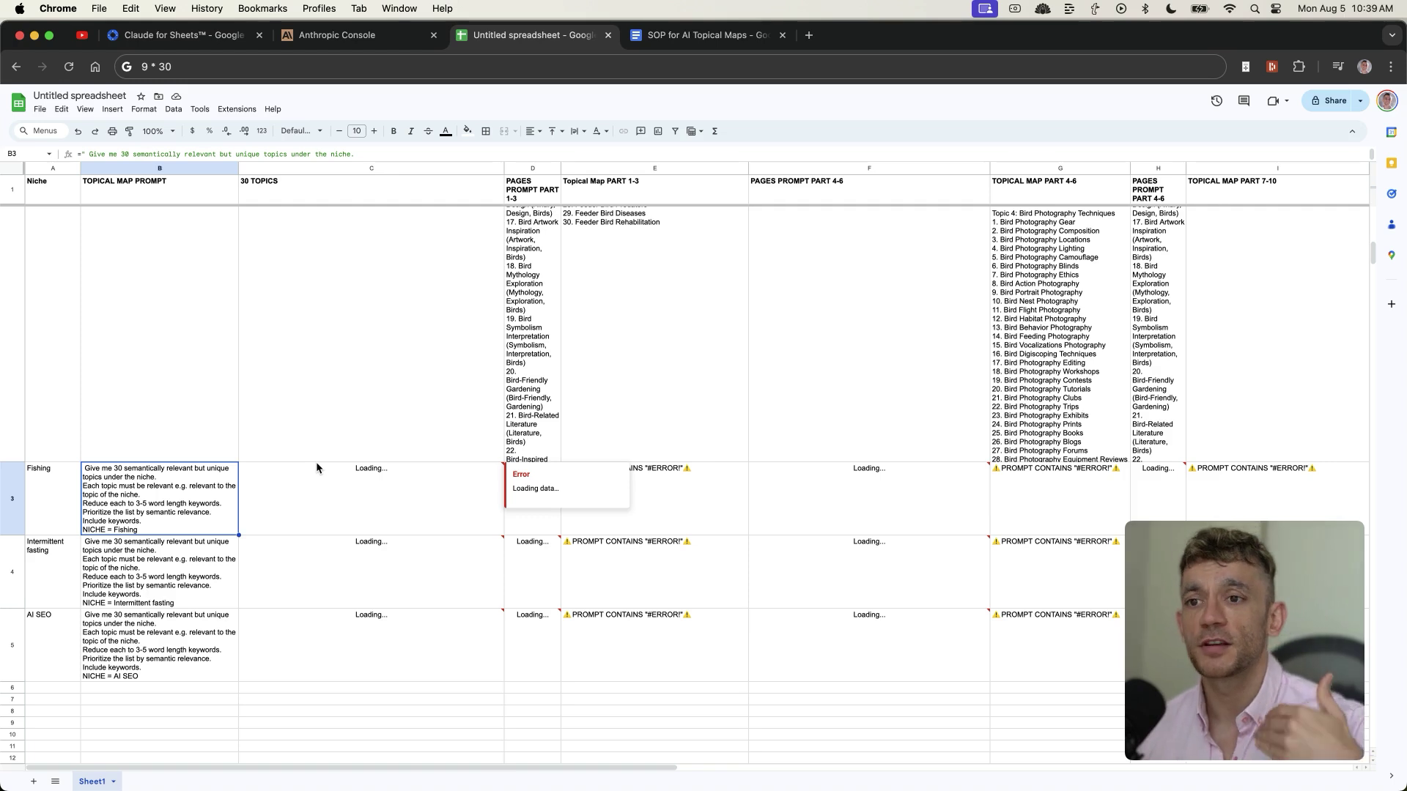
pyautogui.scroll(-5, 316, 467)
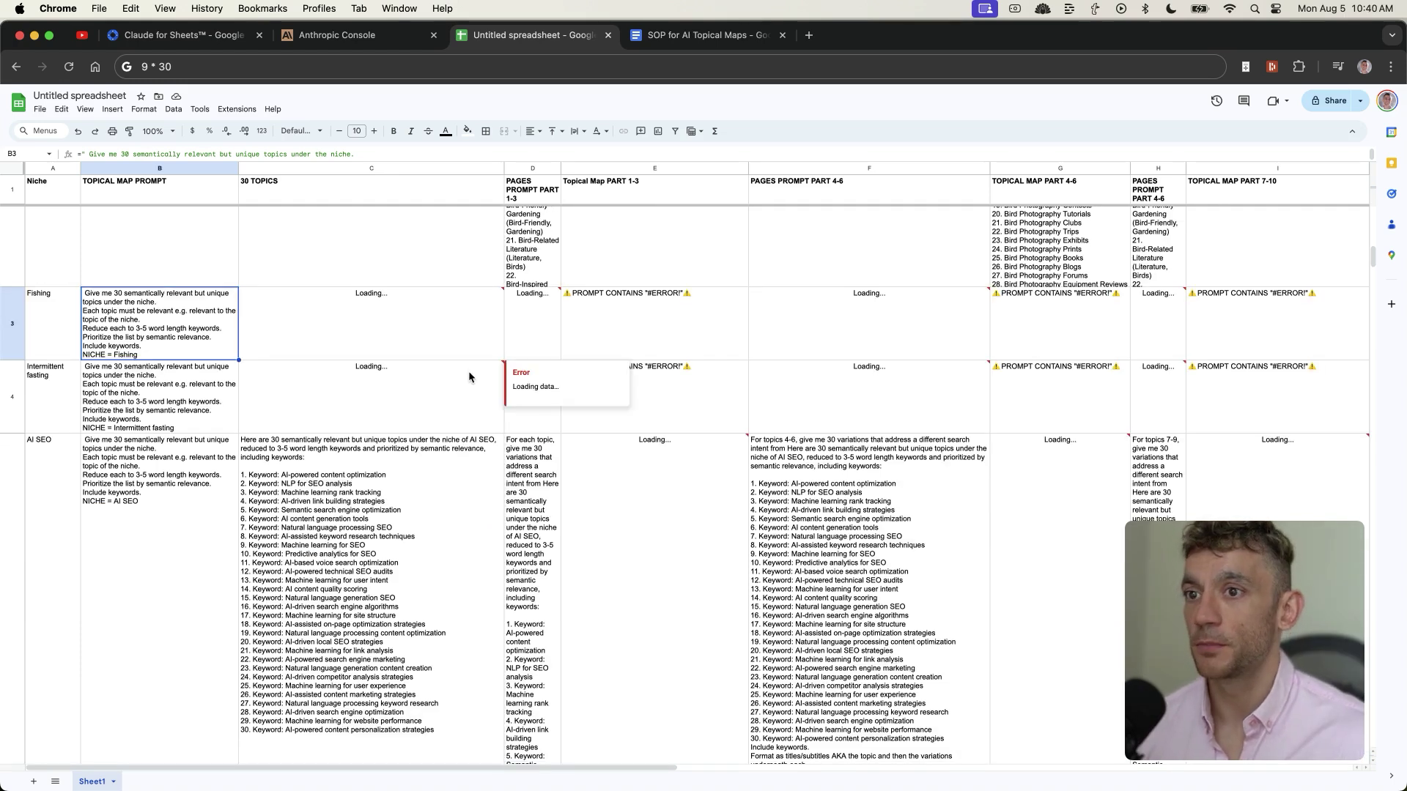
pyautogui.click(440, 408)
pyautogui.scroll(5, 94, 465)
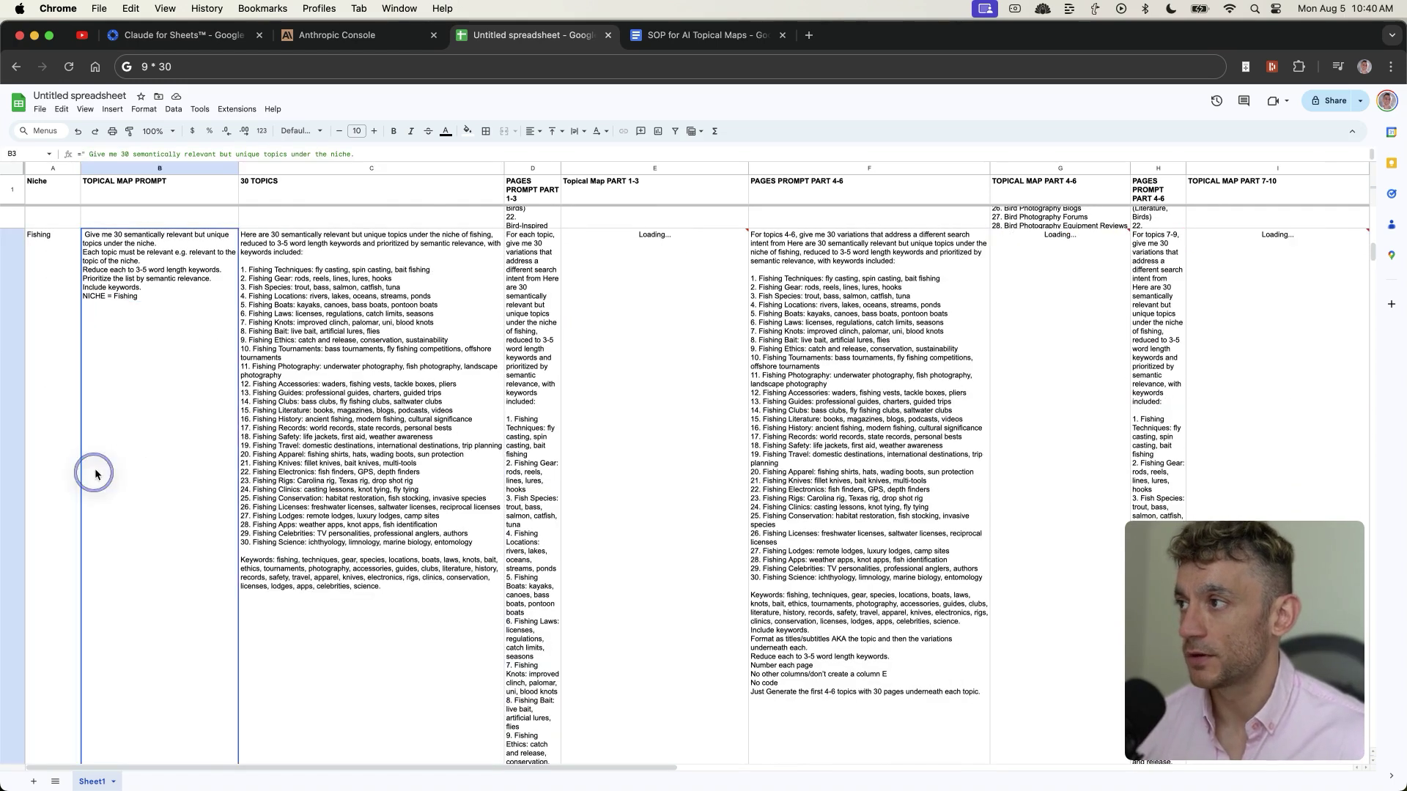
pyautogui.click(341, 318)
pyautogui.click(619, 278)
pyautogui.click(768, 293)
pyautogui.click(1108, 317)
pyautogui.click(1177, 316)
pyautogui.click(1225, 322)
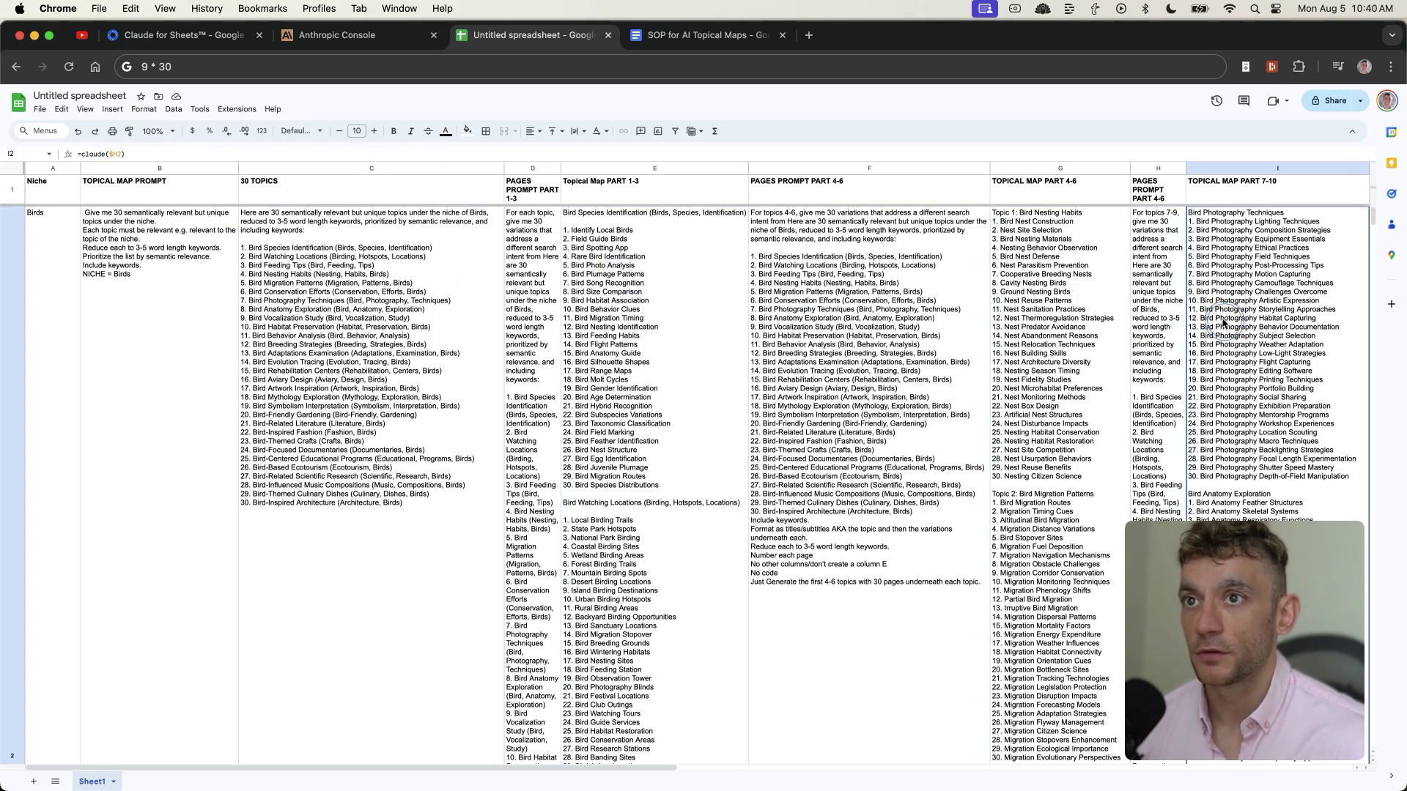
# Hide the prompt columns B, D, F and H so only the niche, topics and topical map columns show
pyautogui.click(147, 170)
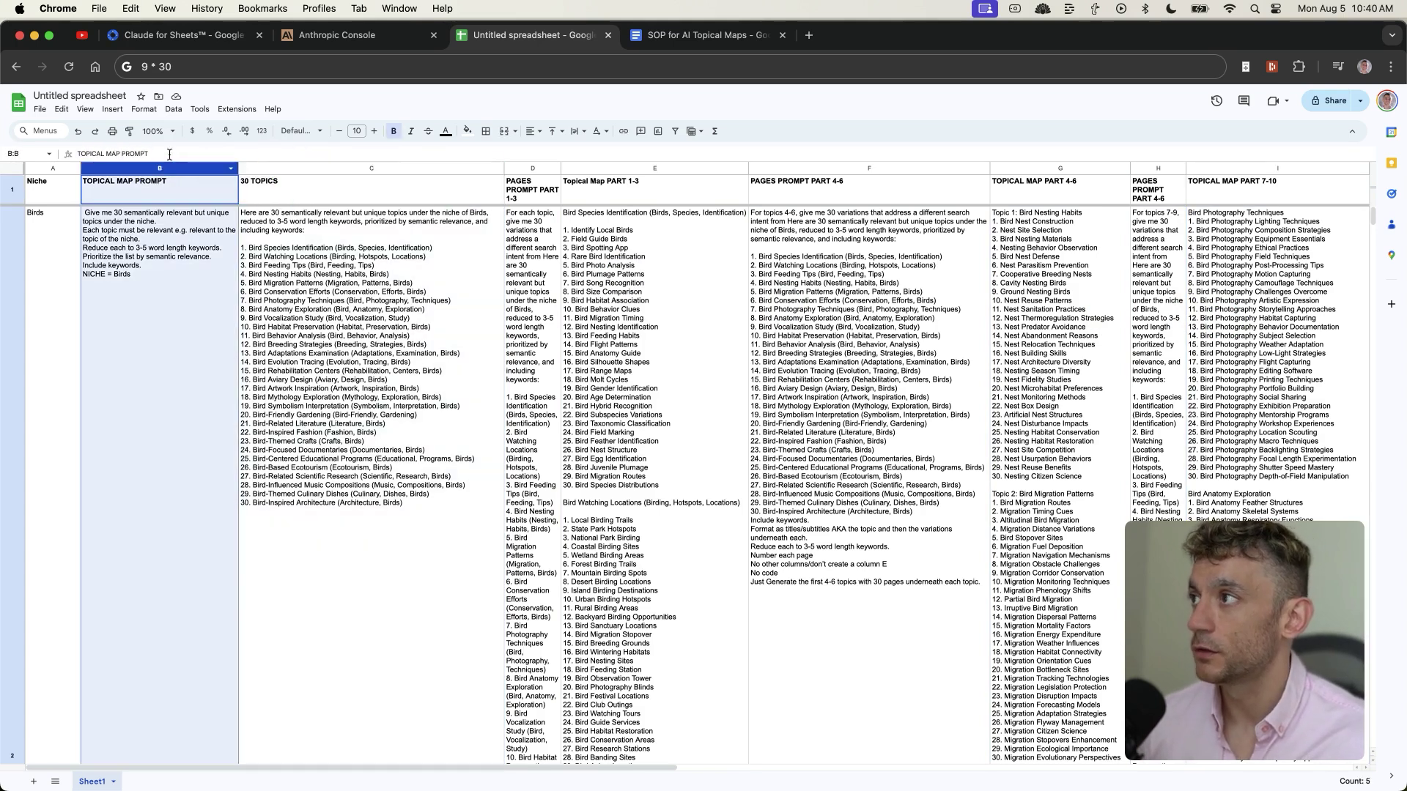
pyautogui.keyDown('super'); pyautogui.click(535, 168); pyautogui.keyUp('super')
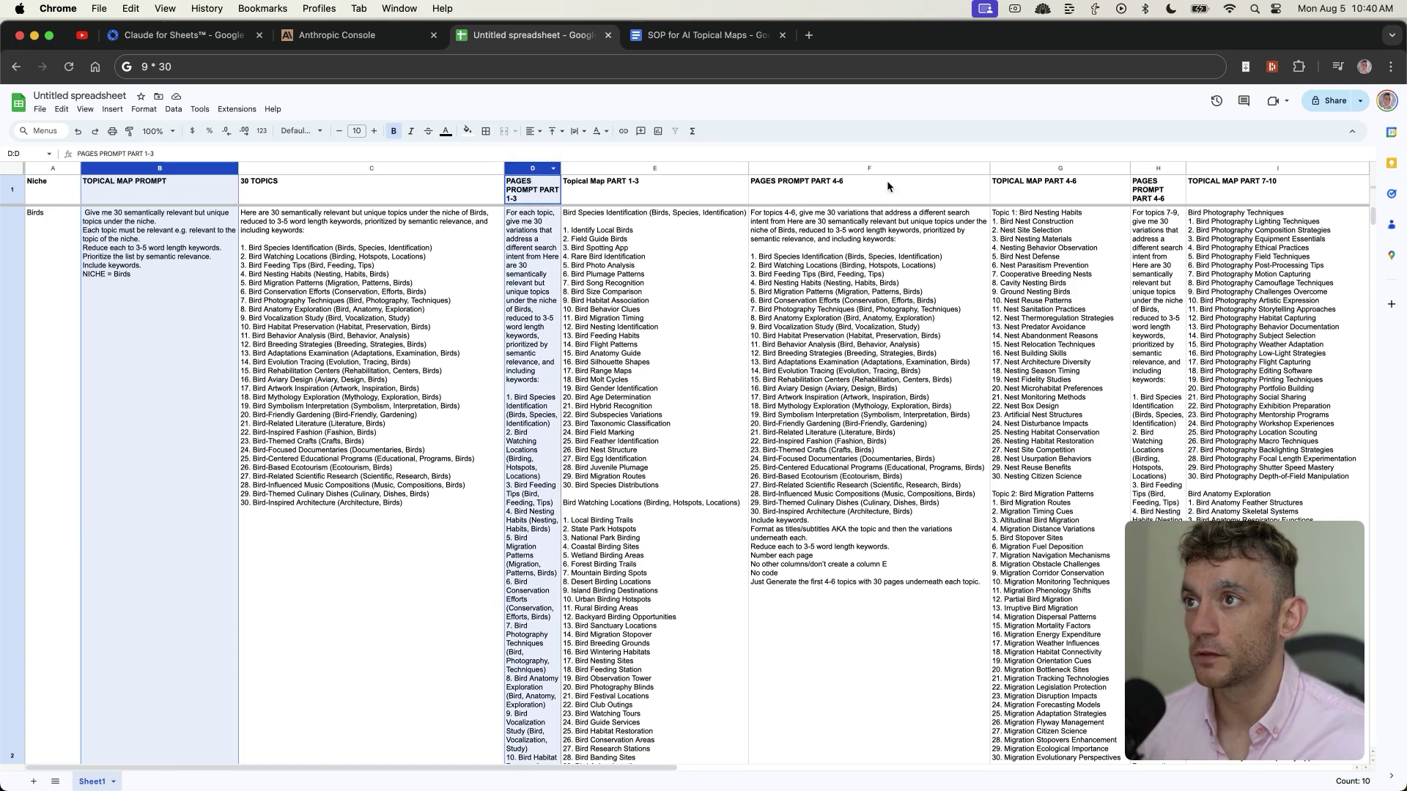
pyautogui.keyDown('super'); pyautogui.click(890, 168); pyautogui.keyUp('super')
pyautogui.keyDown('super'); pyautogui.click(1158, 169); pyautogui.keyUp('super')
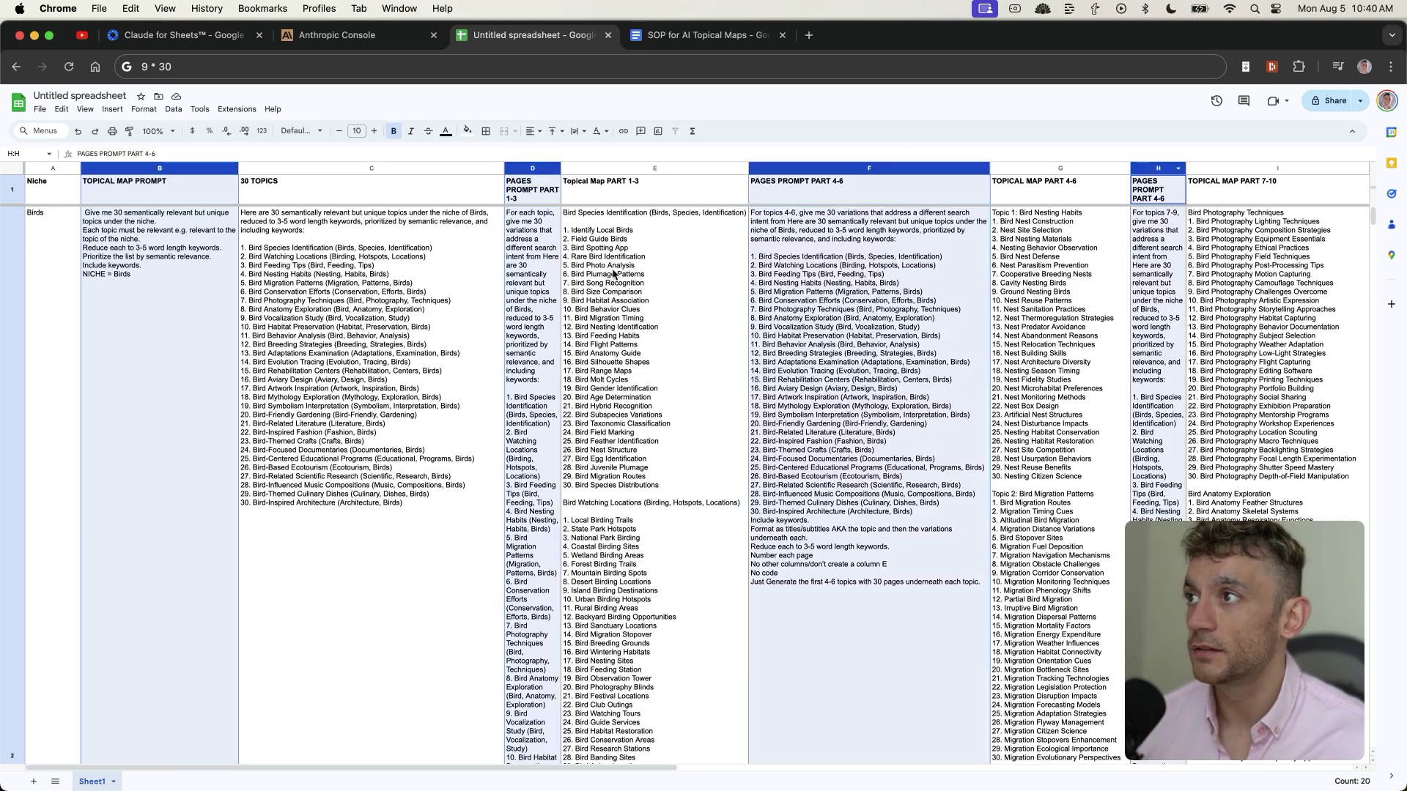
pyautogui.rightClick(895, 172)
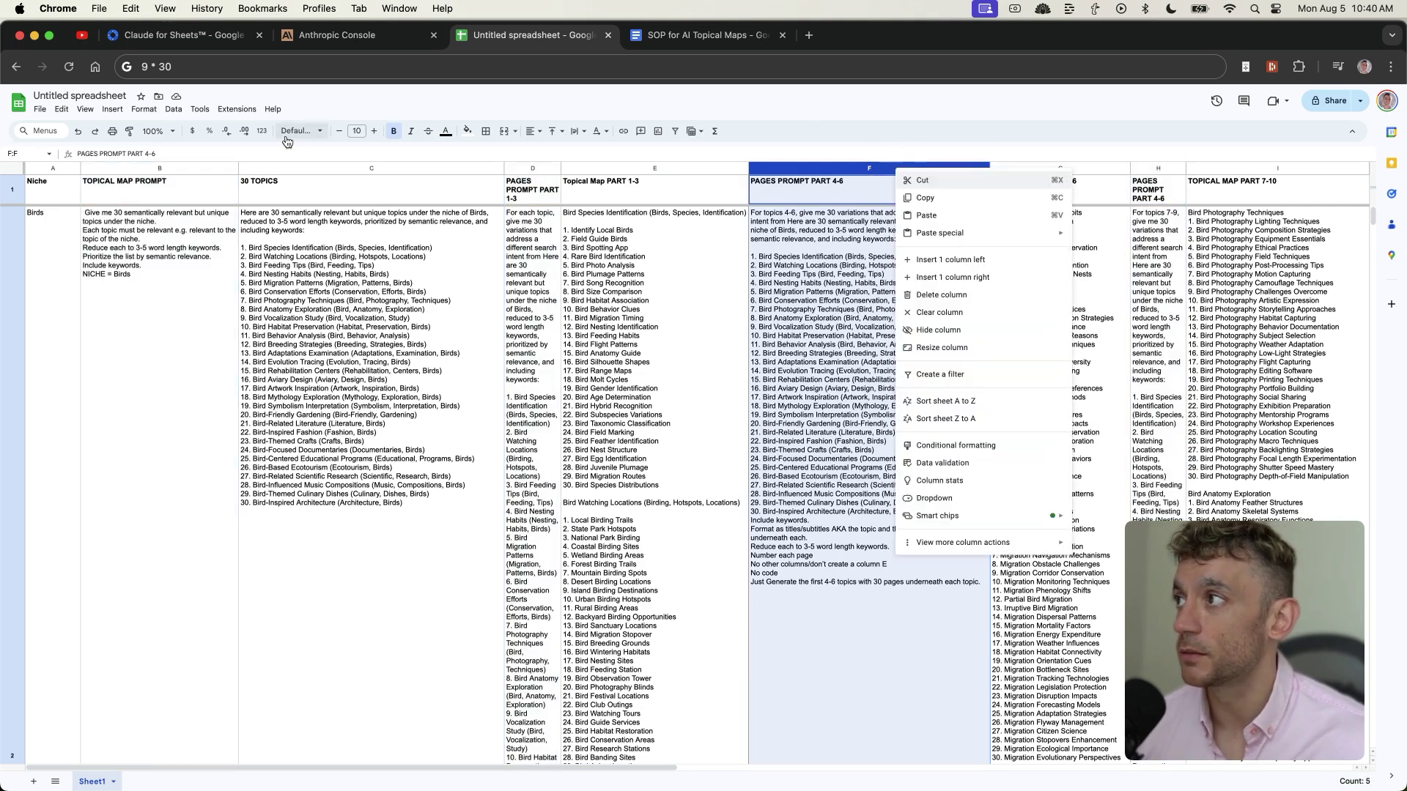
pyautogui.click(142, 168)
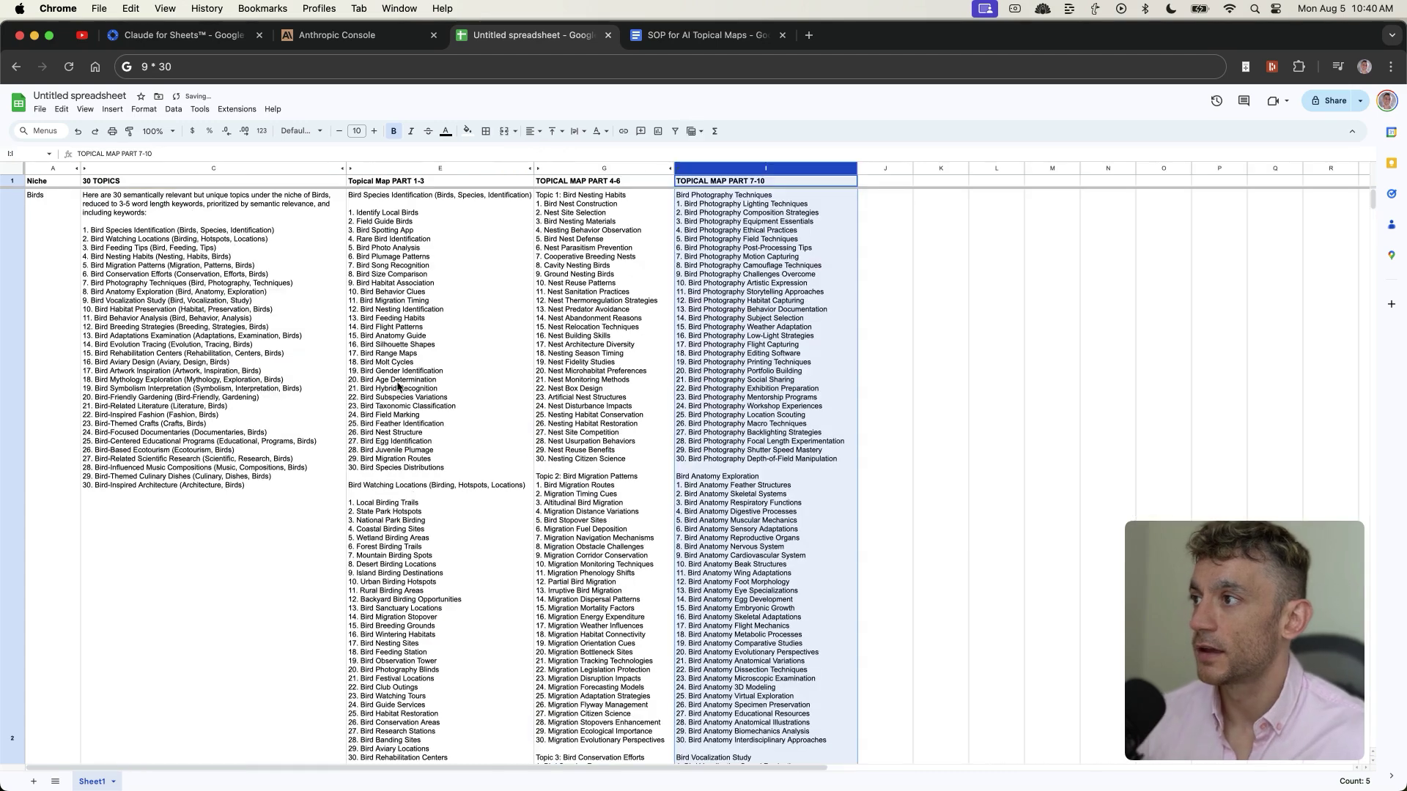
# Enlarge the page and review the Fishing row's 30 topics alongside its topical map parts 1-3 and 4-6
pyautogui.click(51, 220)
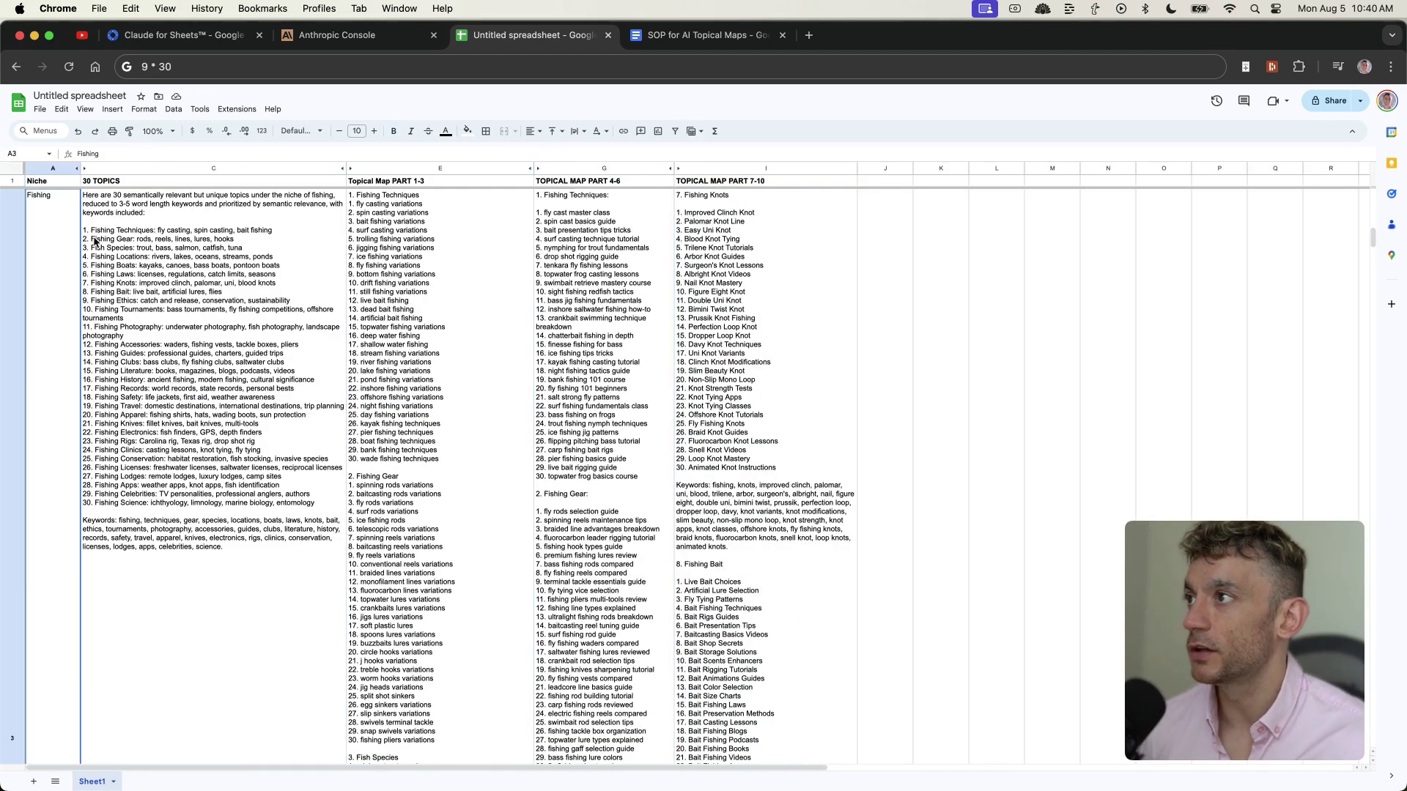
pyautogui.press('super+equal')
pyautogui.press('super+equal')
pyautogui.press('super+equal')
pyautogui.press('super+equal')
pyautogui.press('super+equal')
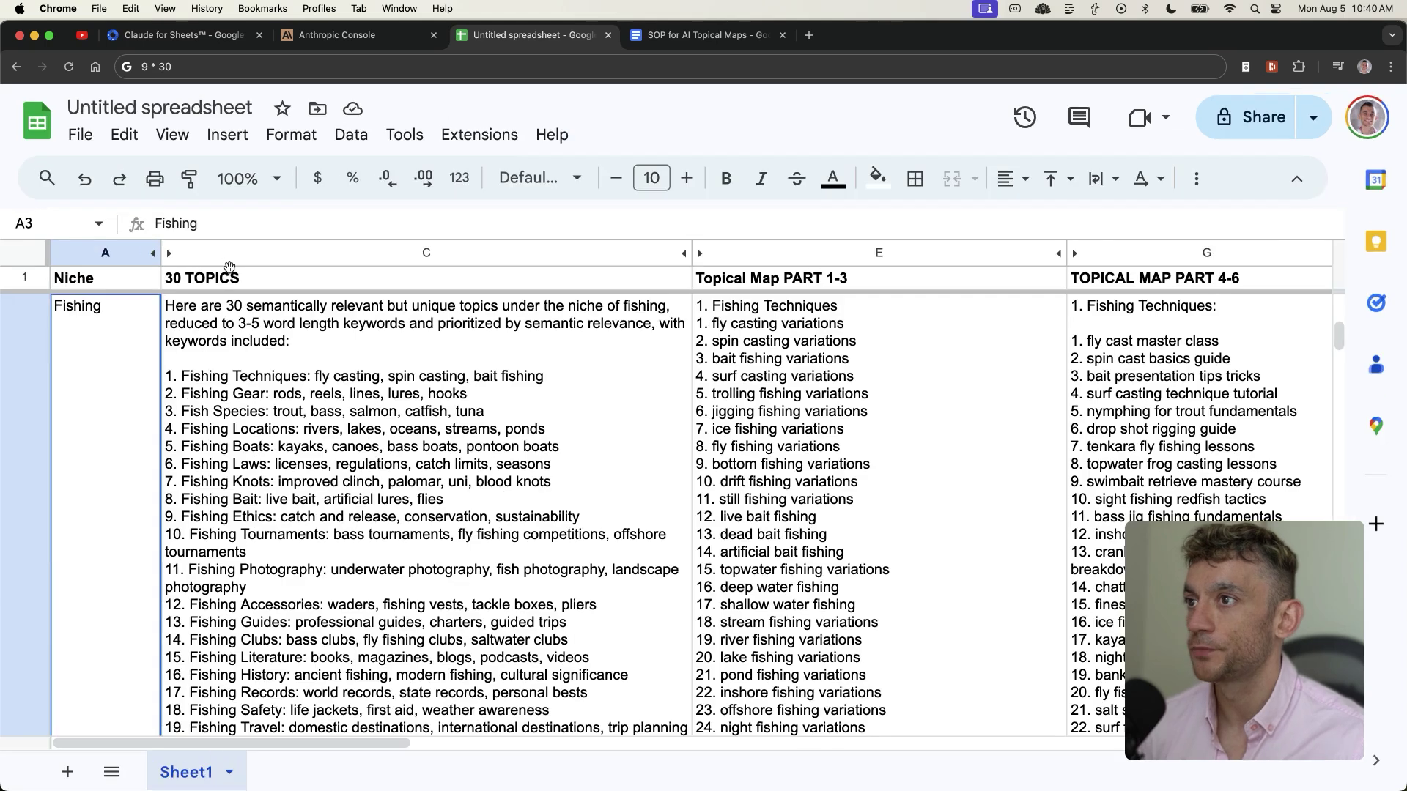
pyautogui.click(208, 349)
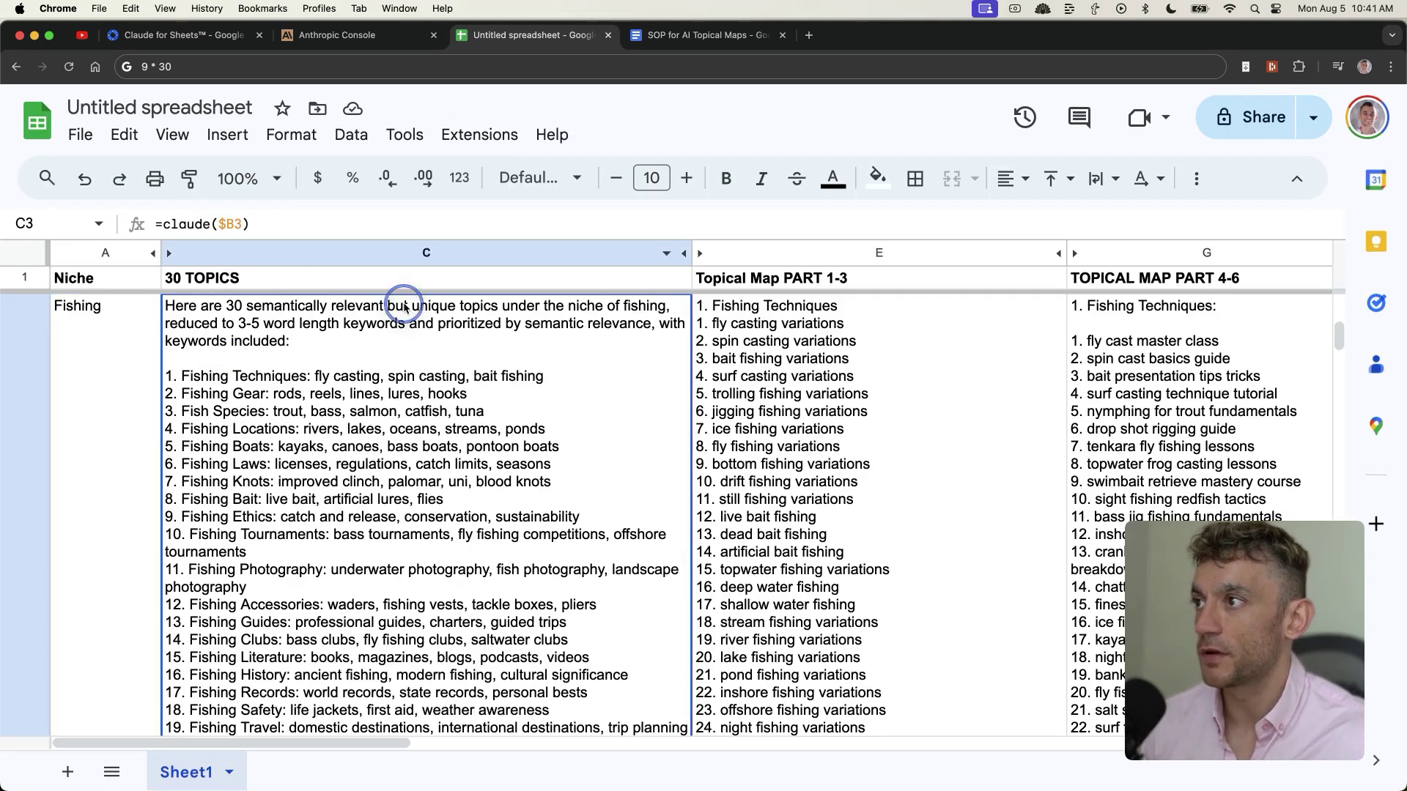
pyautogui.click(102, 363)
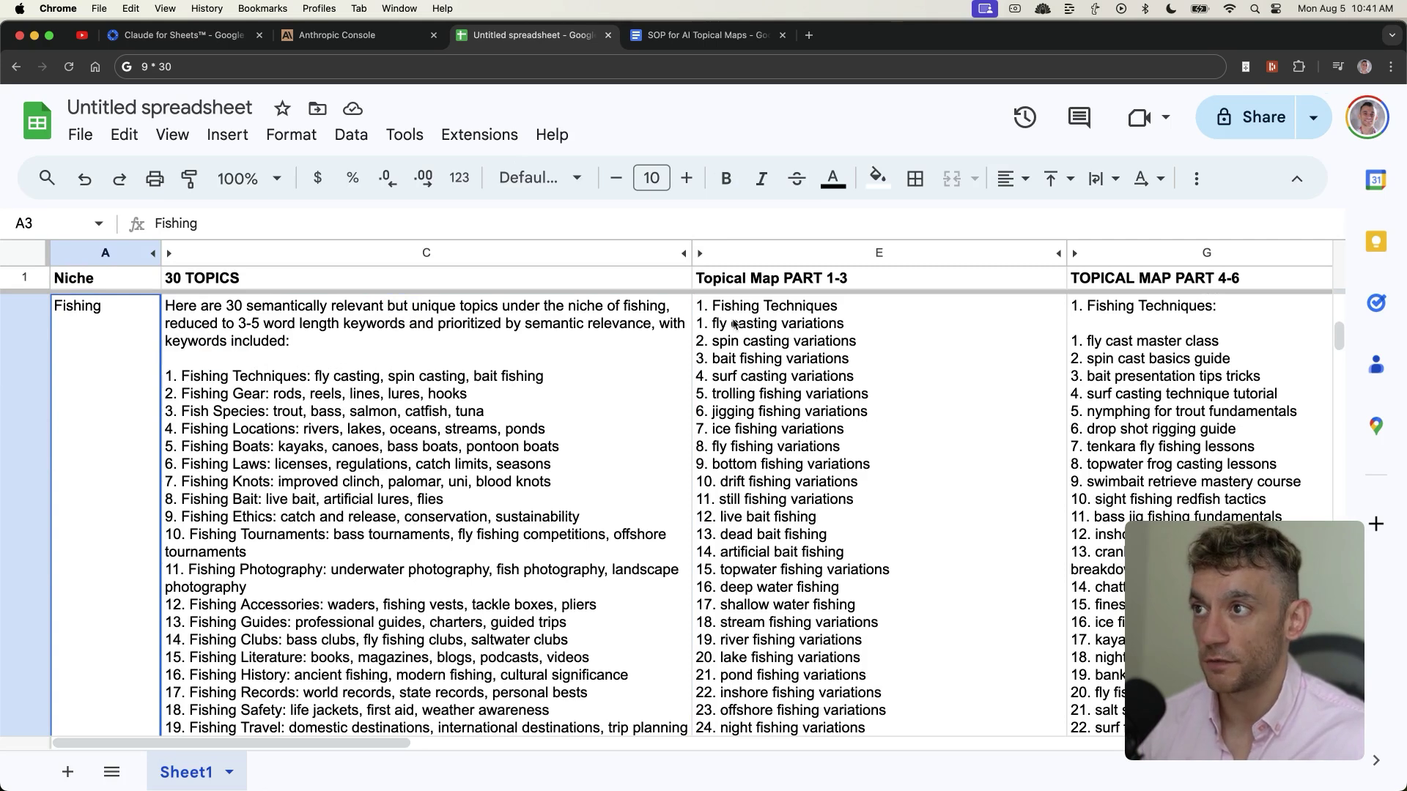
pyautogui.click(825, 340)
pyautogui.click(1150, 330)
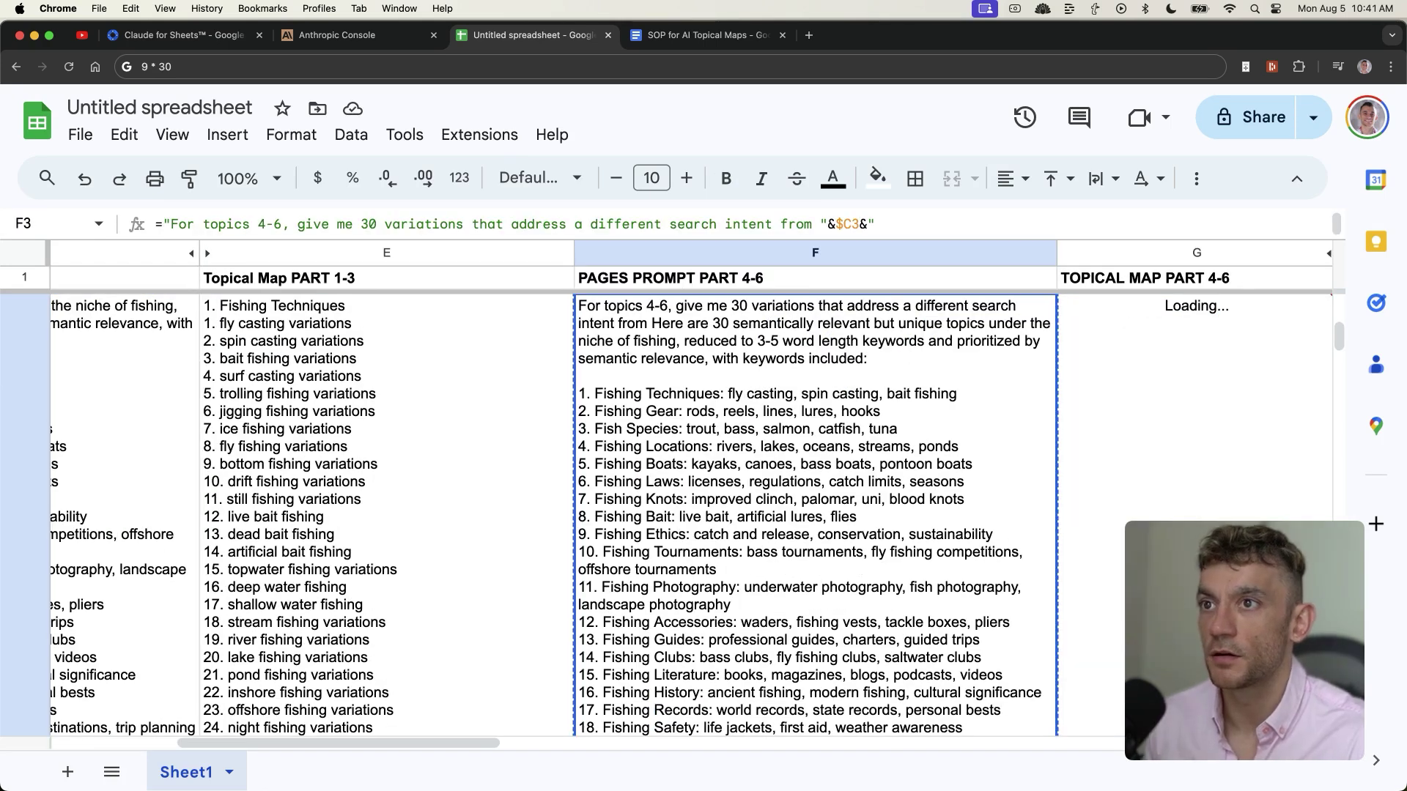
# Hide column F, PAGES PROMPT PART 4-6
pyautogui.hscroll(5, 467, 394)
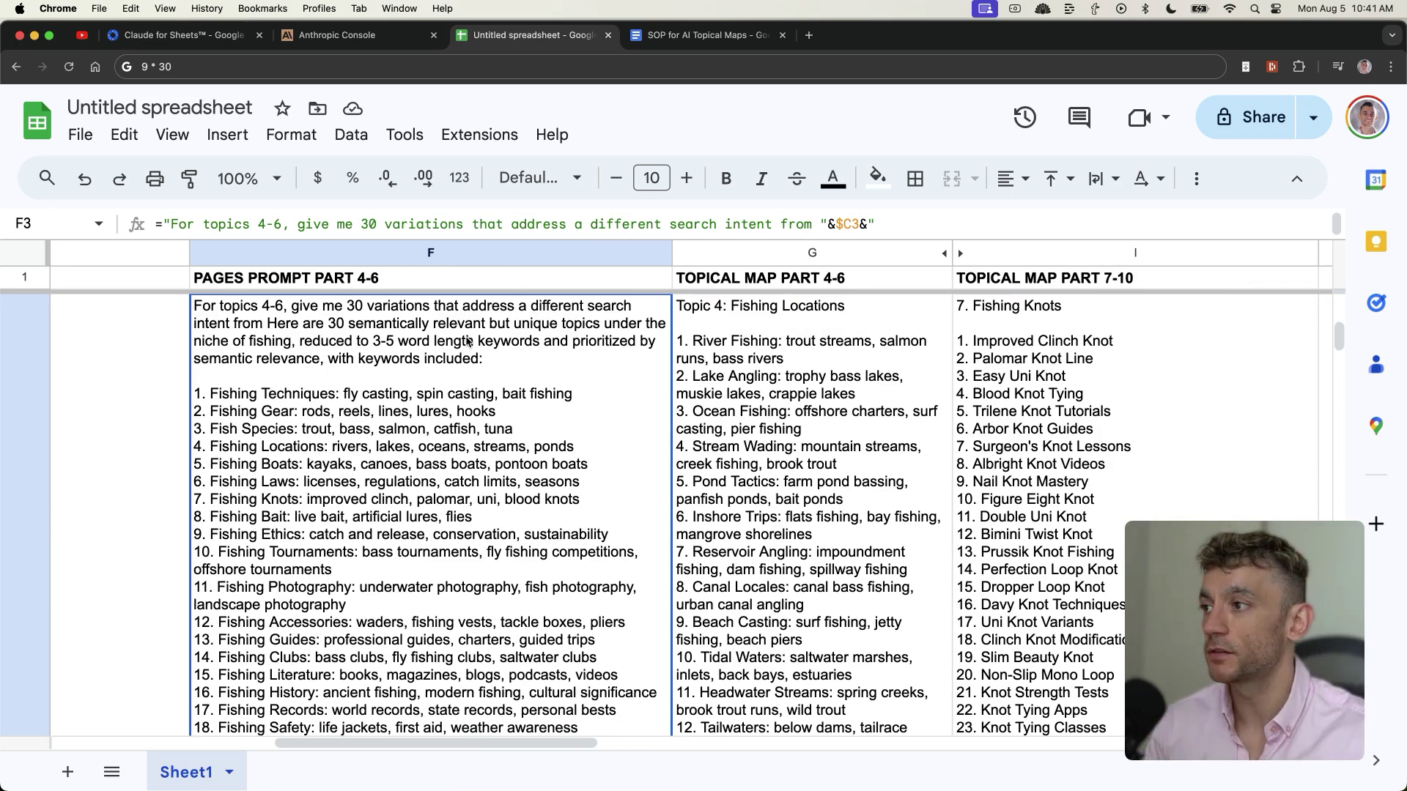
pyautogui.rightClick(477, 253)
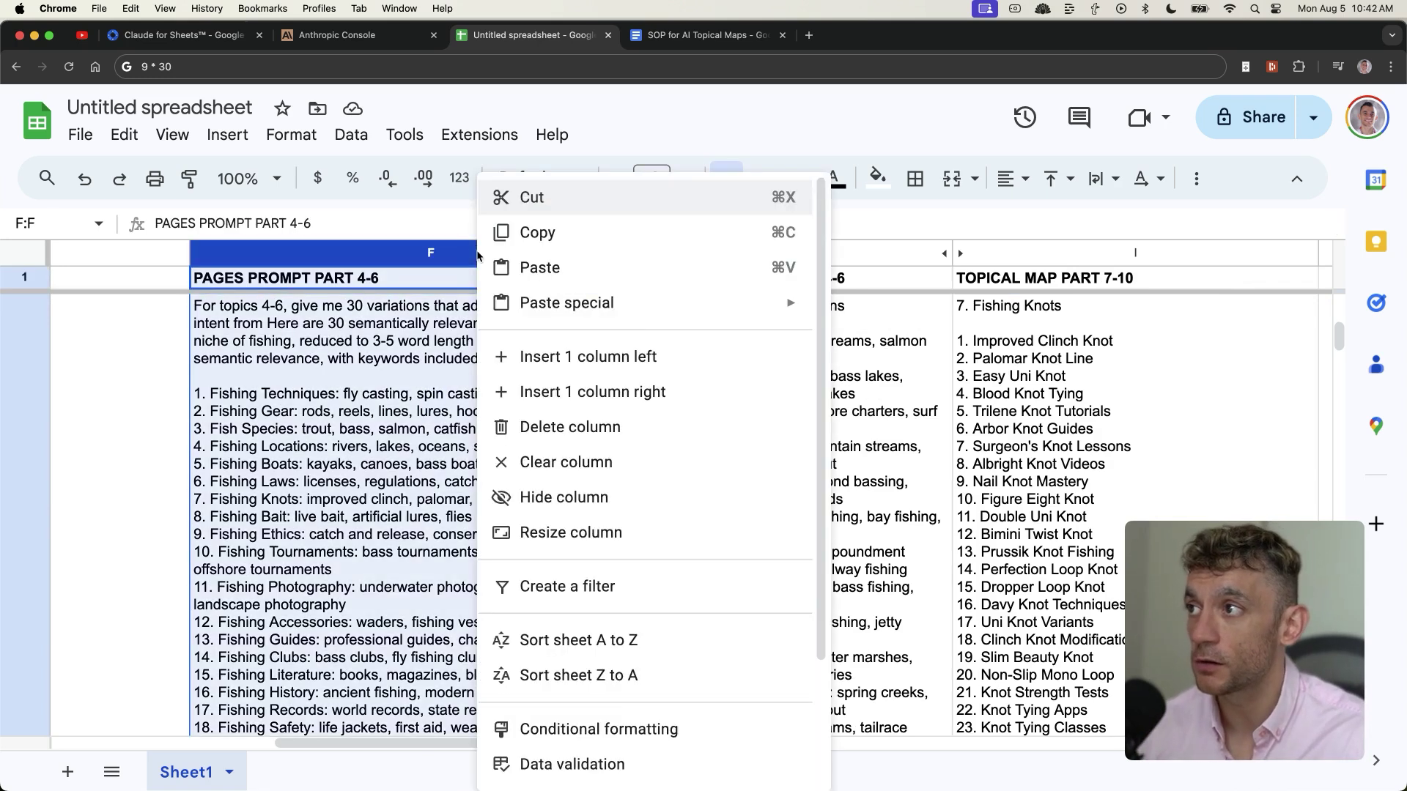
pyautogui.click(539, 497)
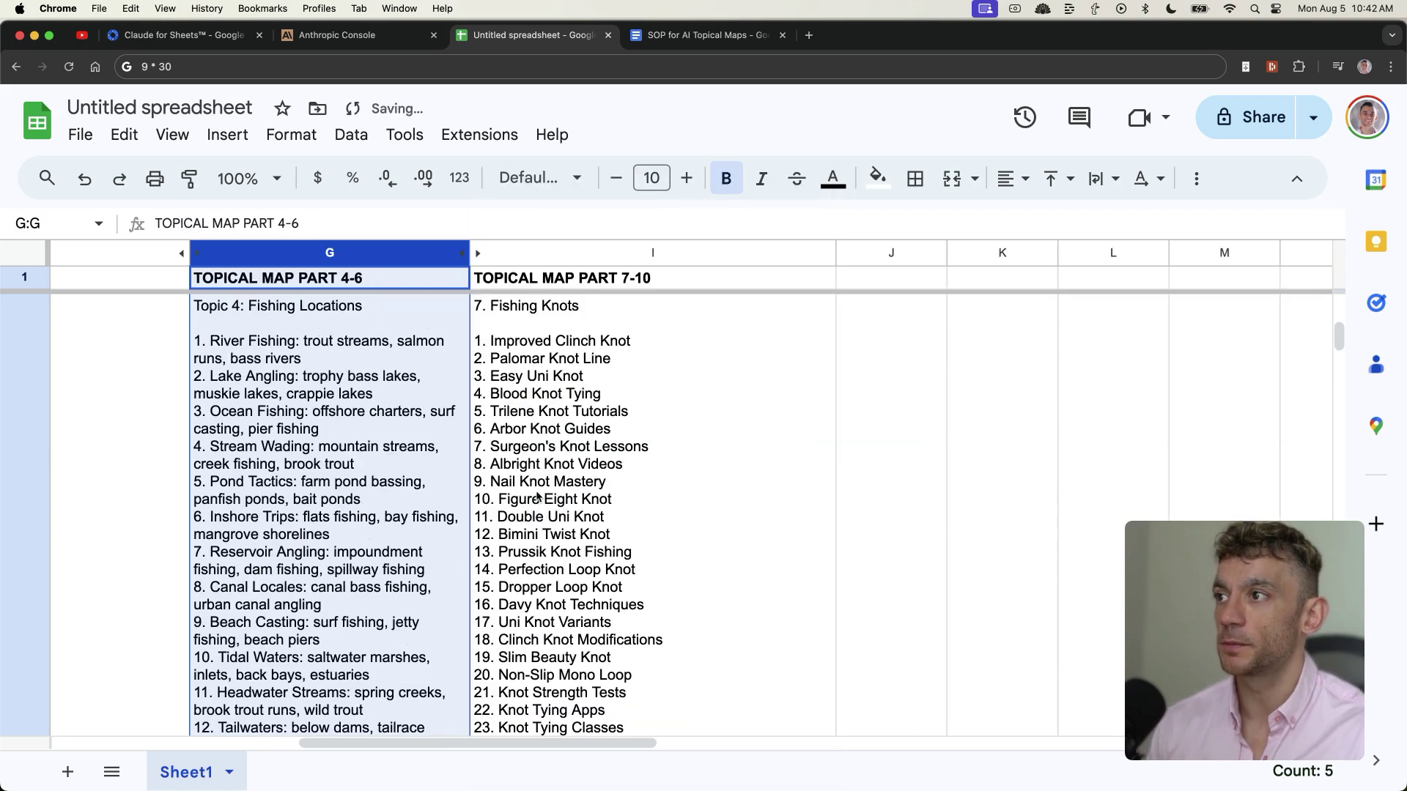
# Go through the Fishing row cell by cell, from the niche across to TOPICAL MAP PART 7-10
pyautogui.click(498, 425)
pyautogui.press('Left')
pyautogui.press('Left')
pyautogui.press('Left')
pyautogui.press('Left')
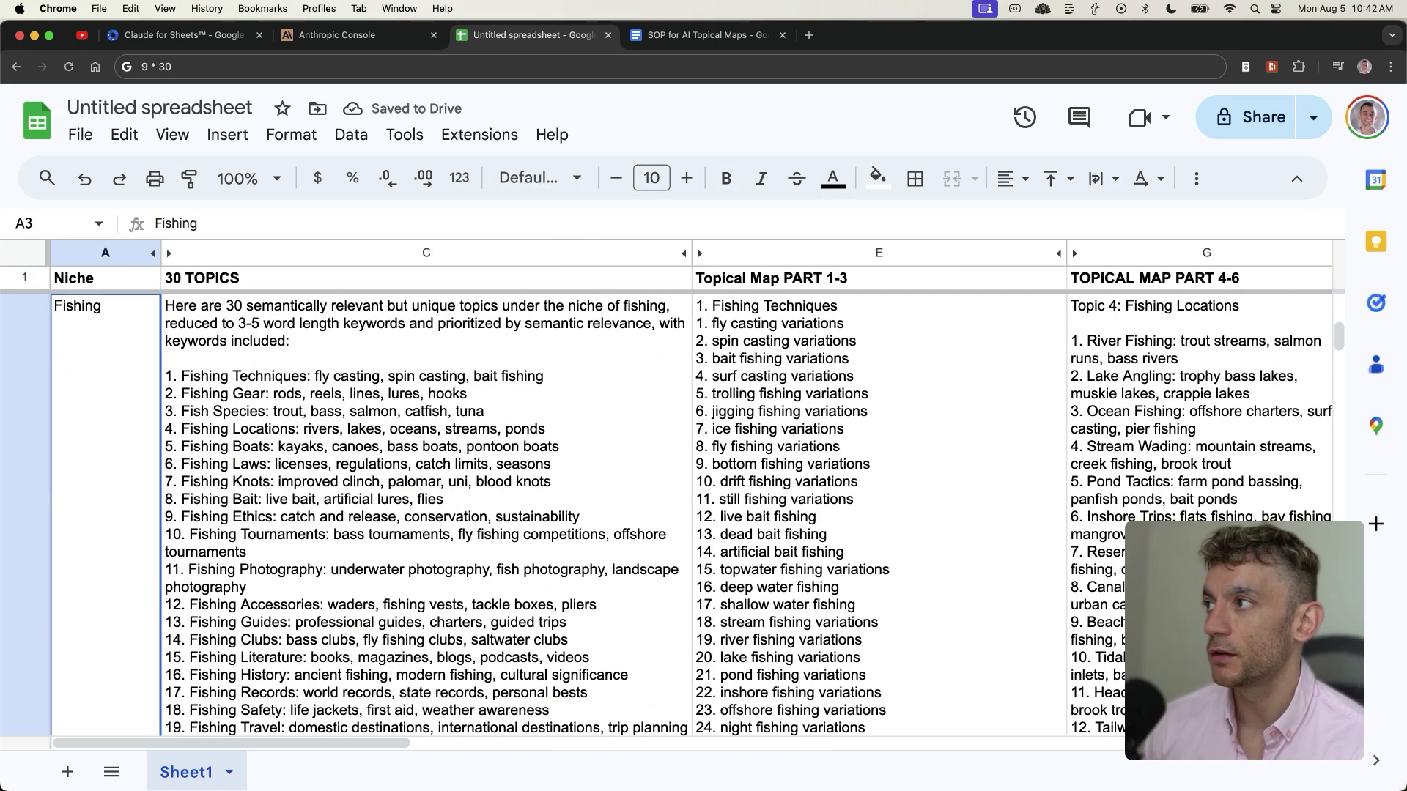
pyautogui.press('Right')
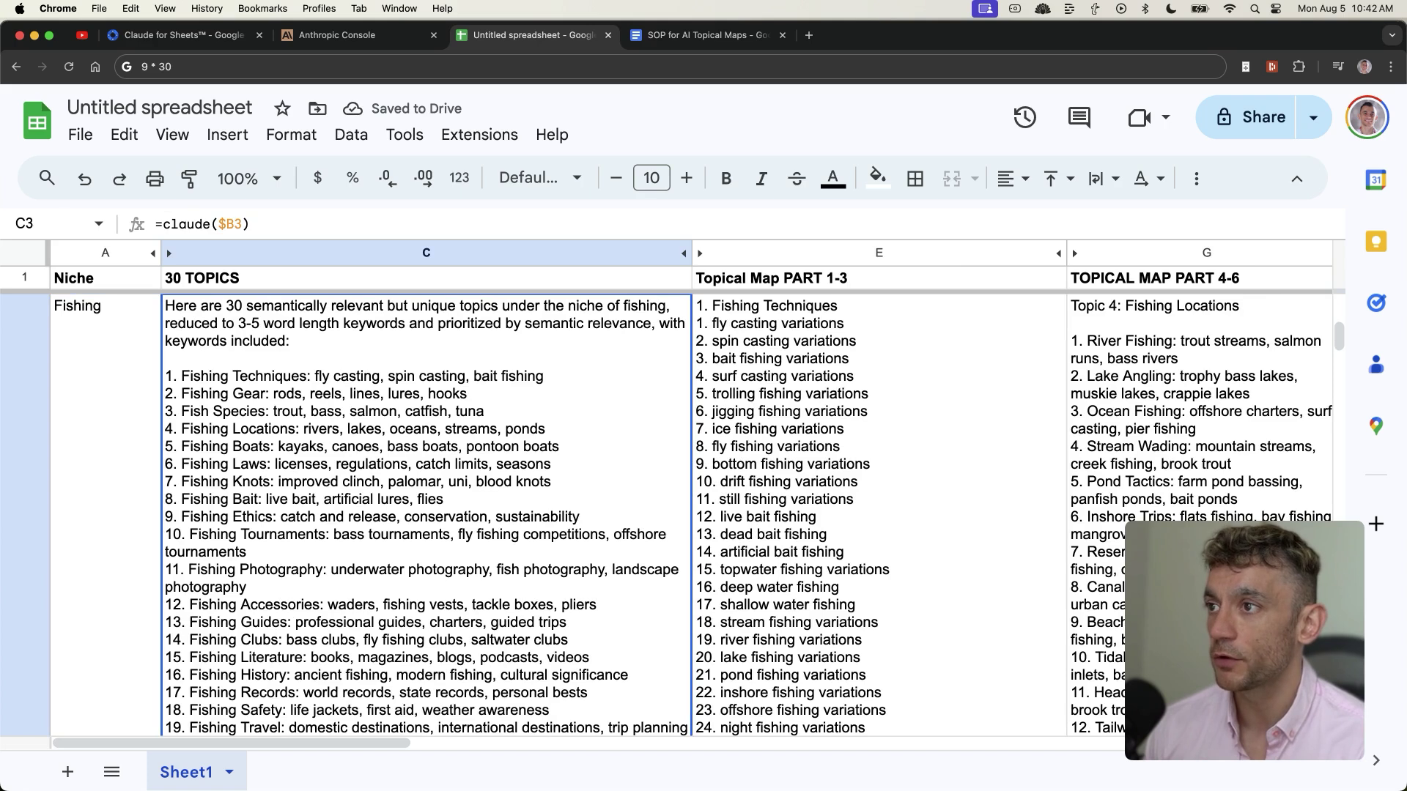
pyautogui.press('Right')
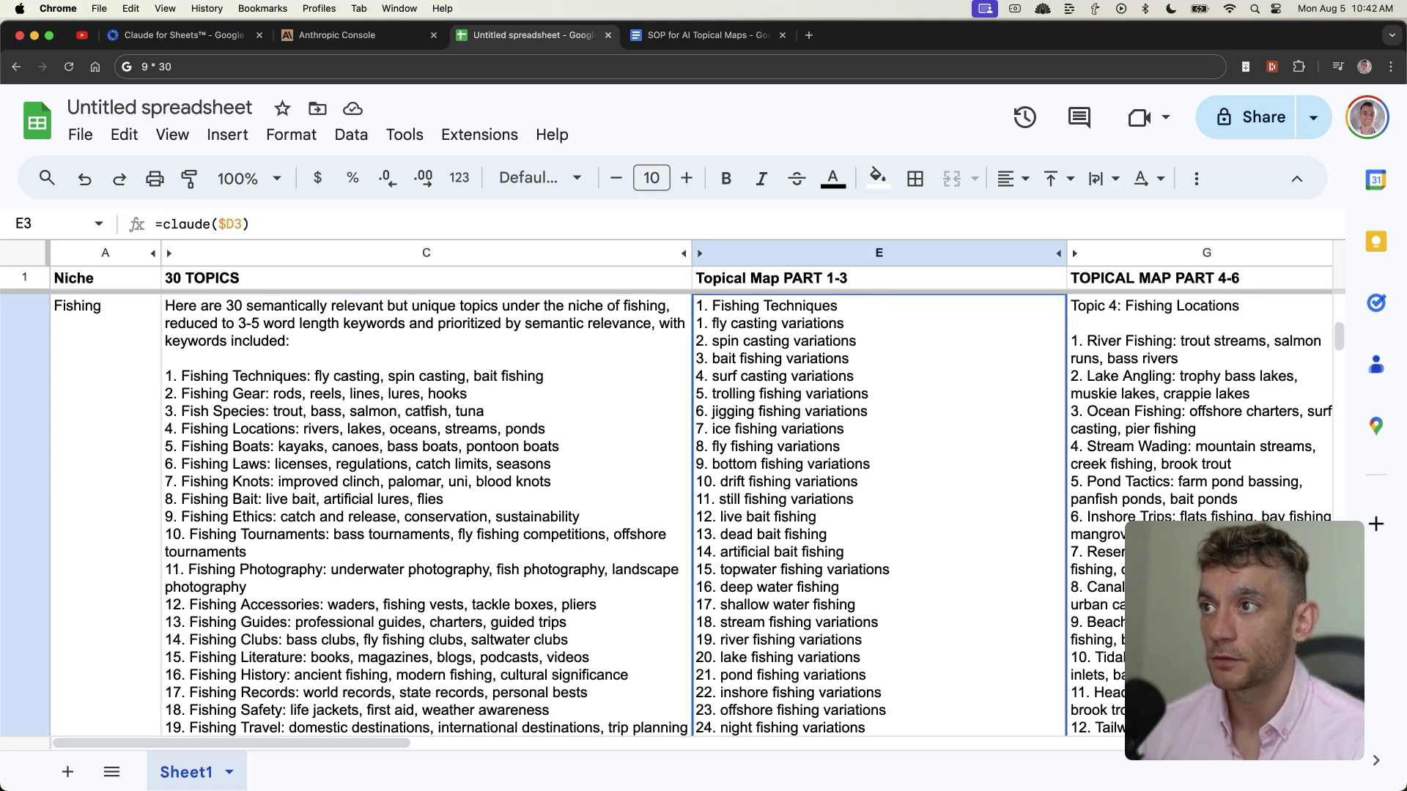
pyautogui.press('Right')
pyautogui.press('Right')
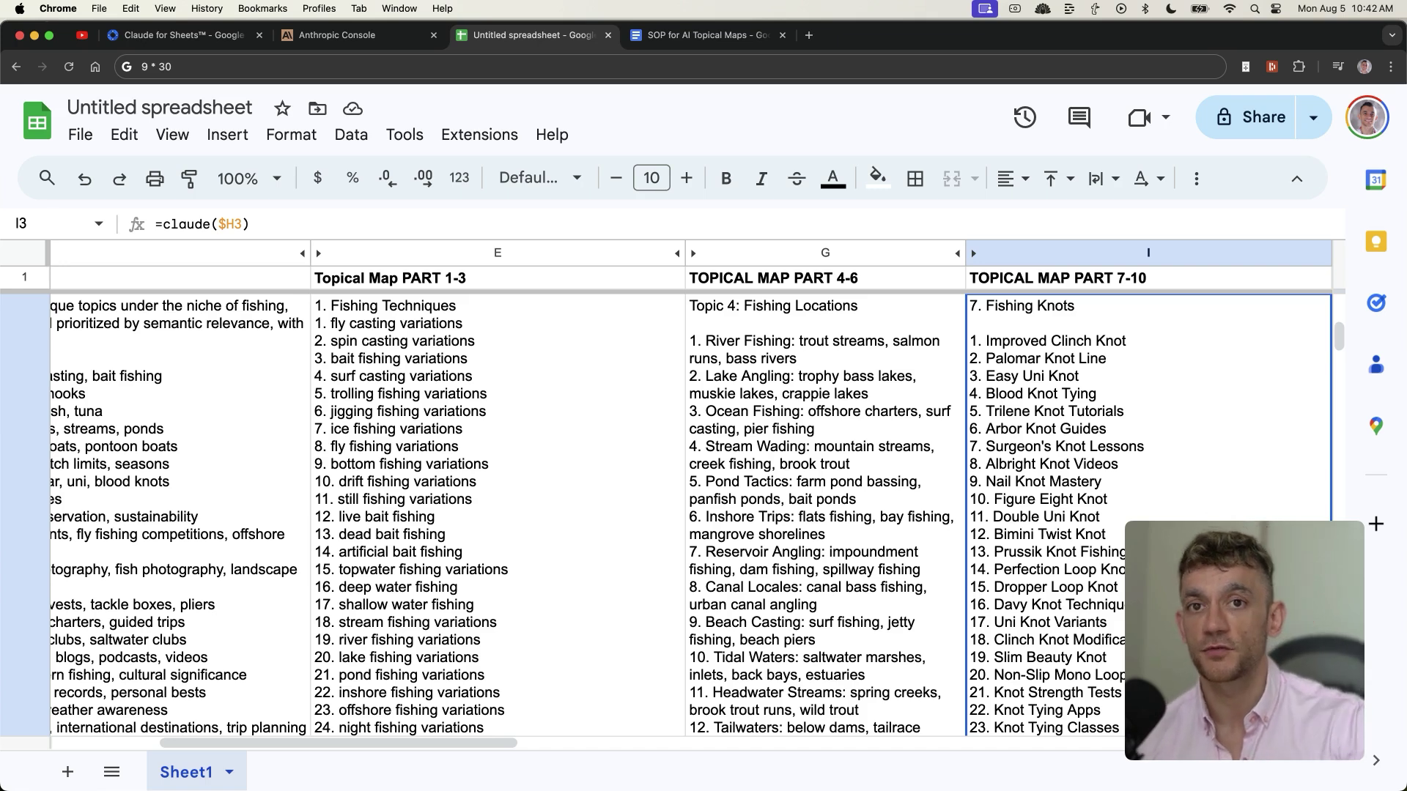
pyautogui.click(470, 410)
pyautogui.press('Left')
pyautogui.press('Left')
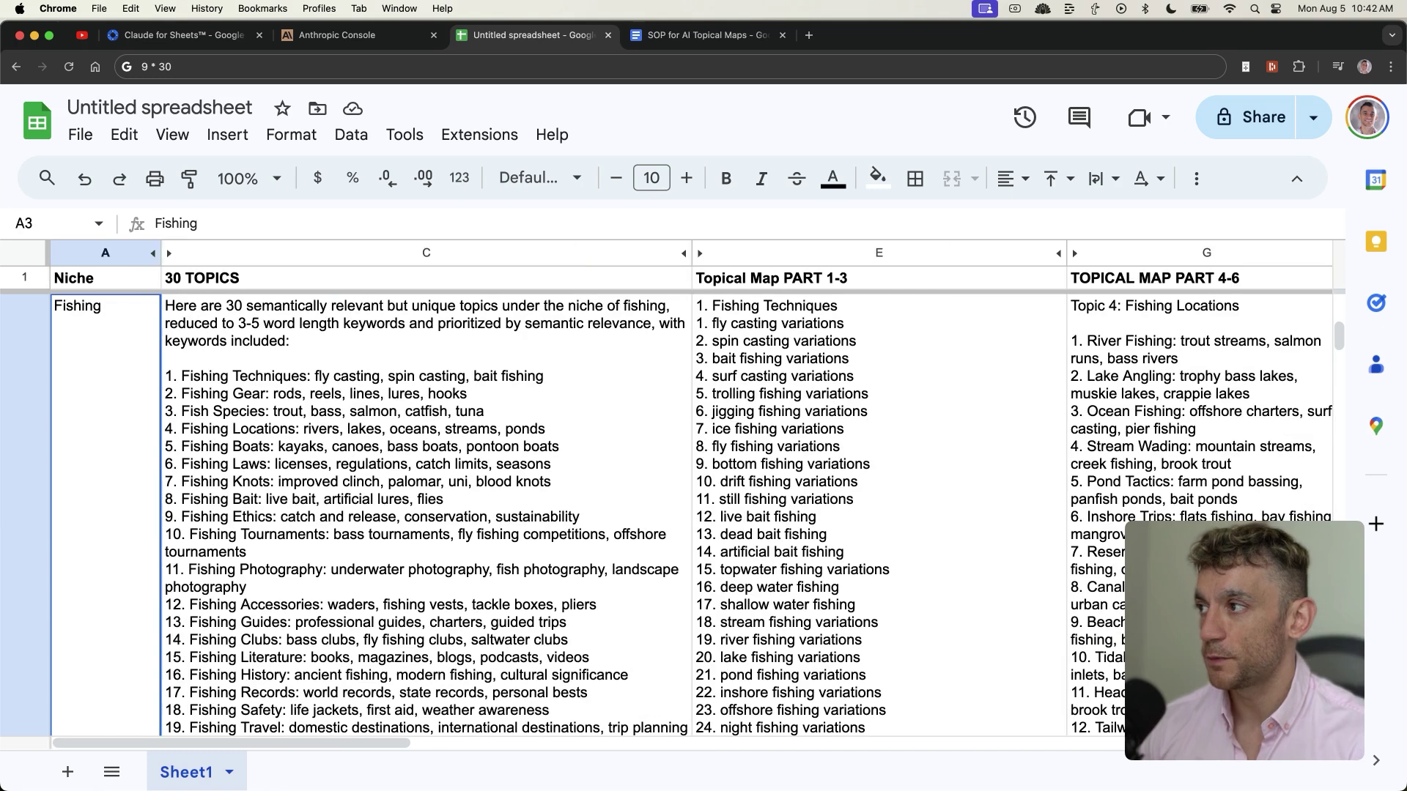
pyautogui.press('Right')
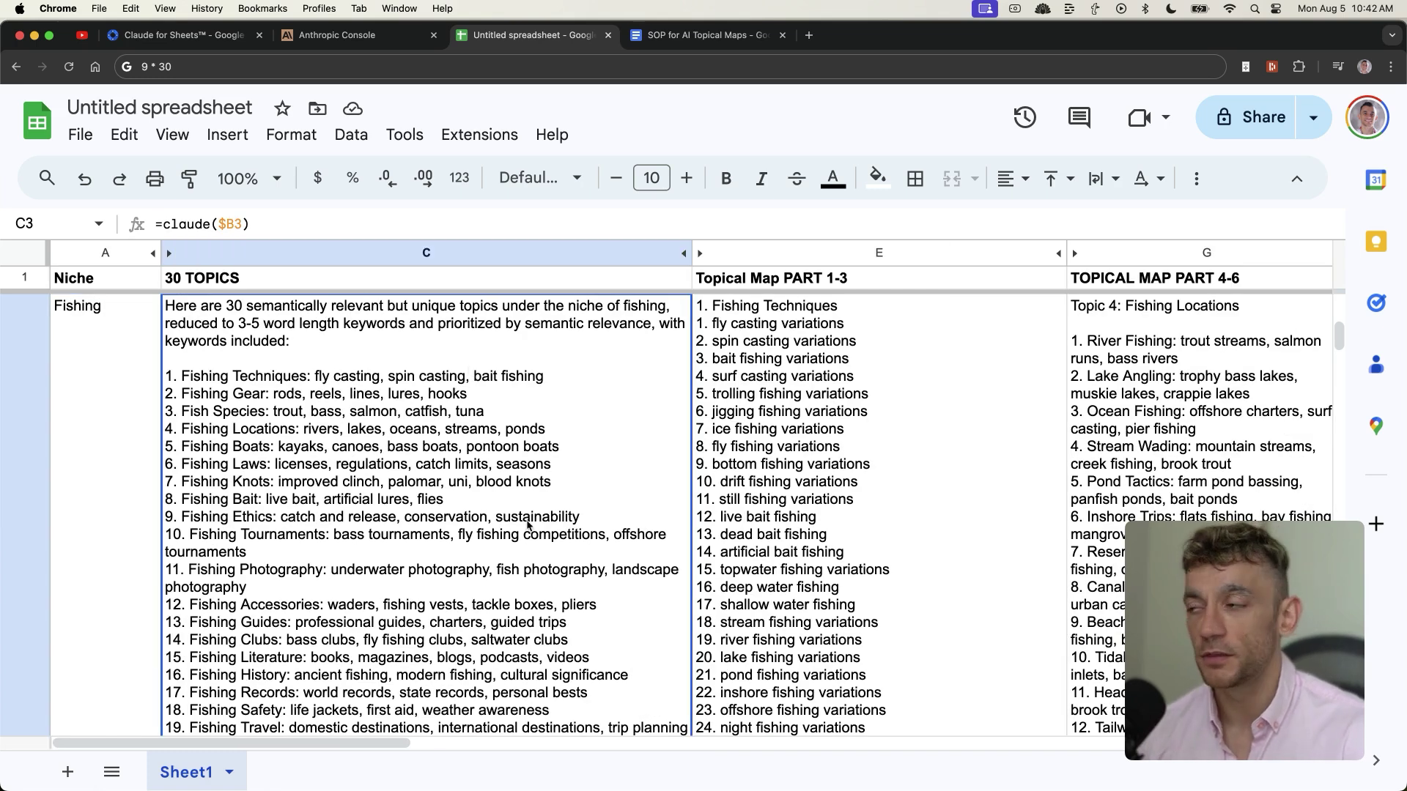
# Read through the full list of fishing topics and keywords in C3
pyautogui.scroll(-3, 528, 525)
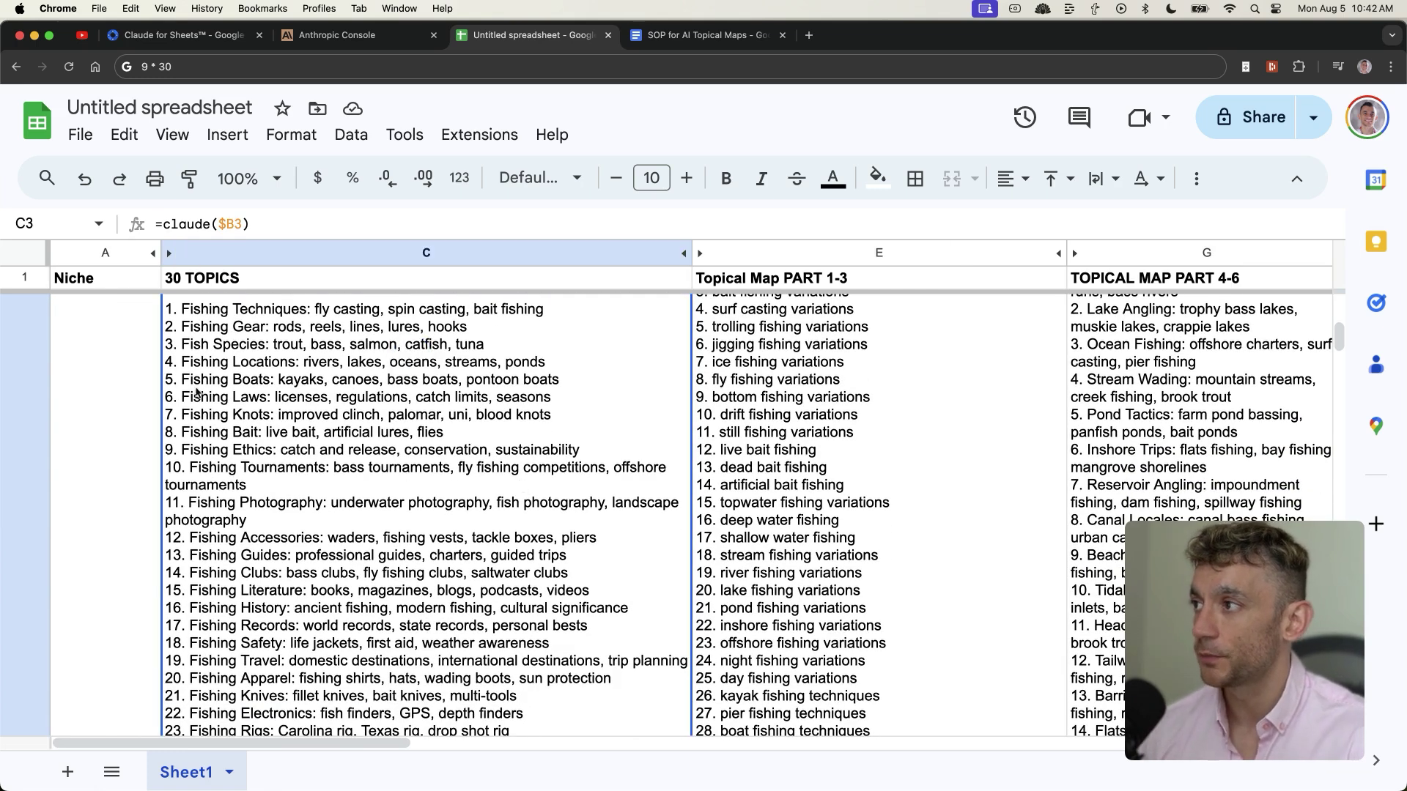
pyautogui.scroll(-5, 246, 548)
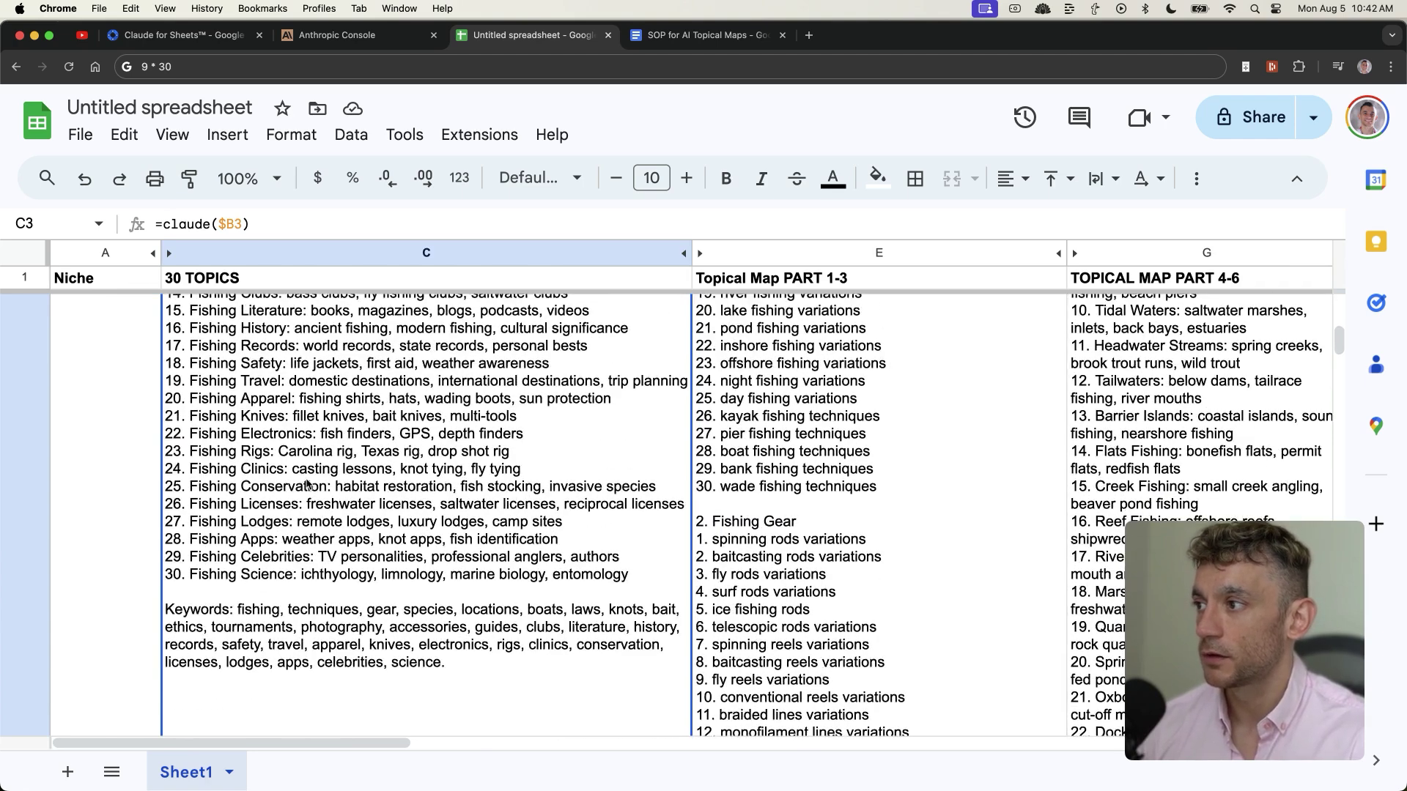
pyautogui.scroll(1, 306, 484)
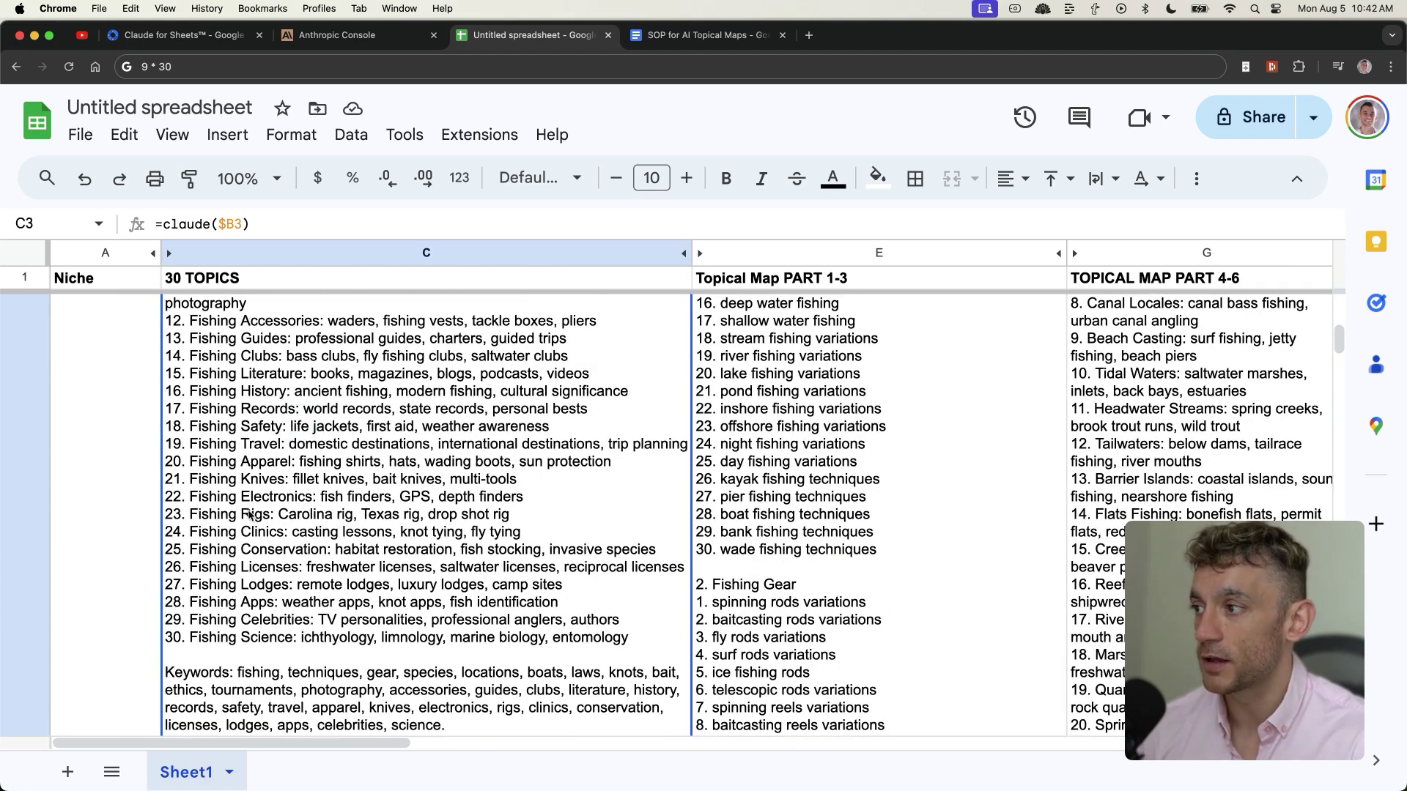
pyautogui.scroll(1, 383, 570)
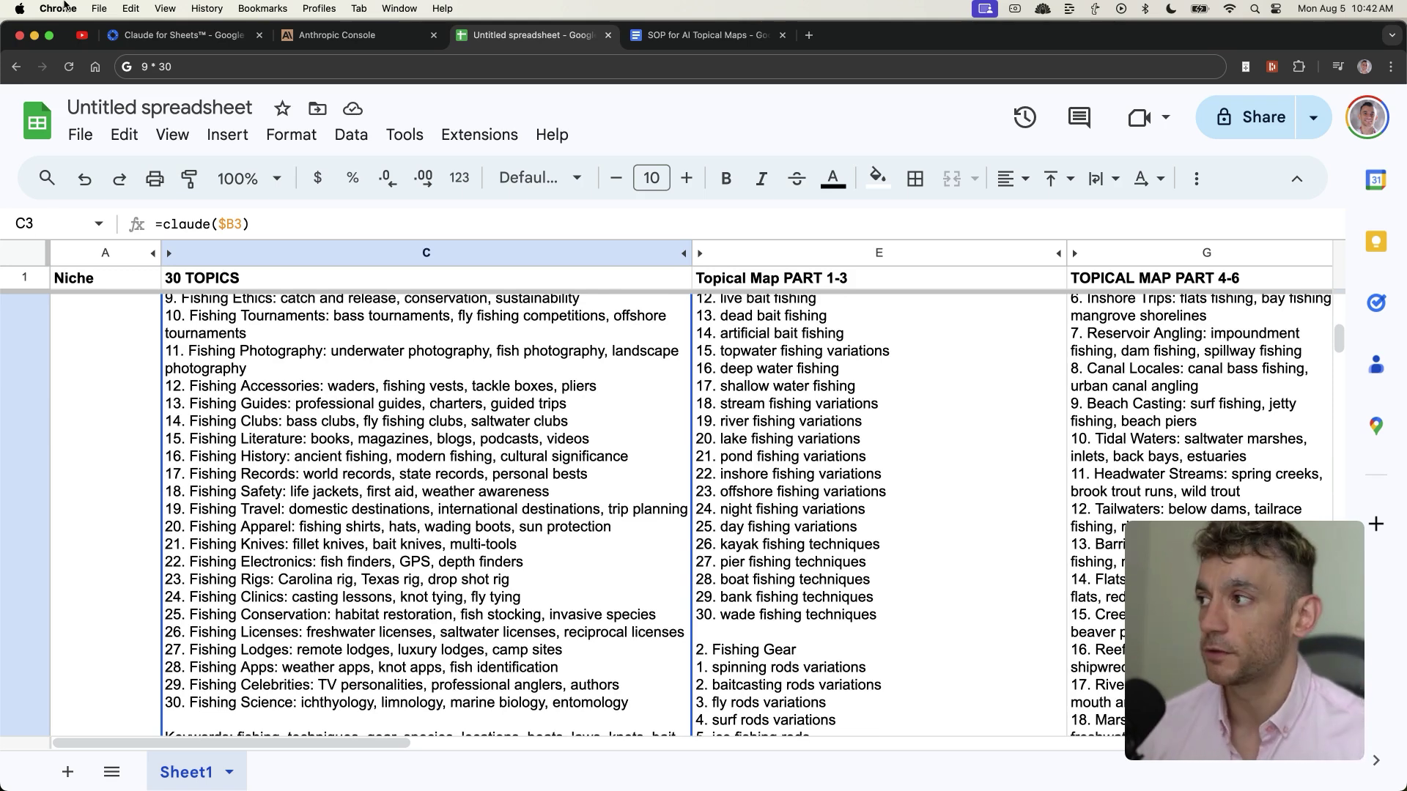
pyautogui.press('Left')
pyautogui.press('Down')
pyautogui.press('Right')
pyautogui.press('Up')
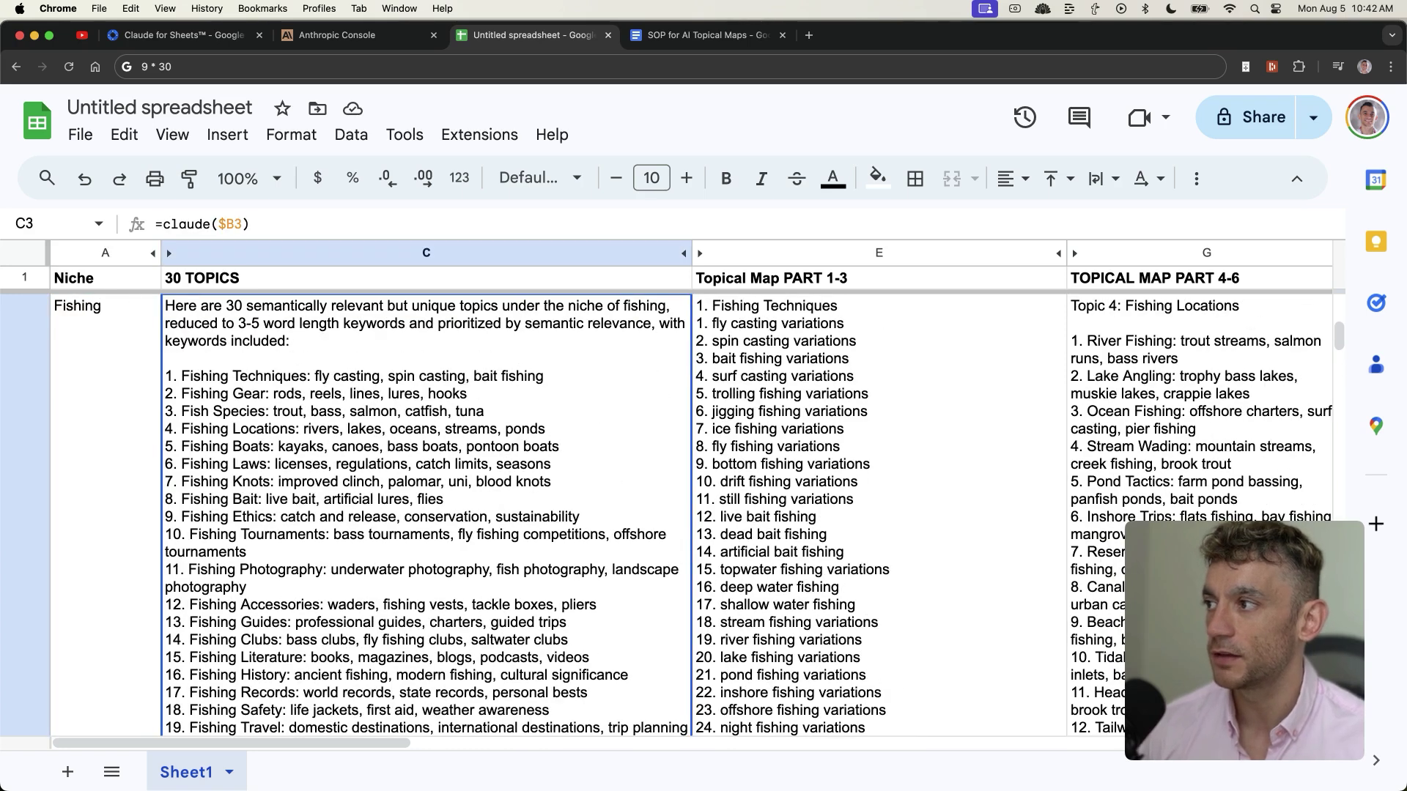
pyautogui.scroll(-5, 323, 458)
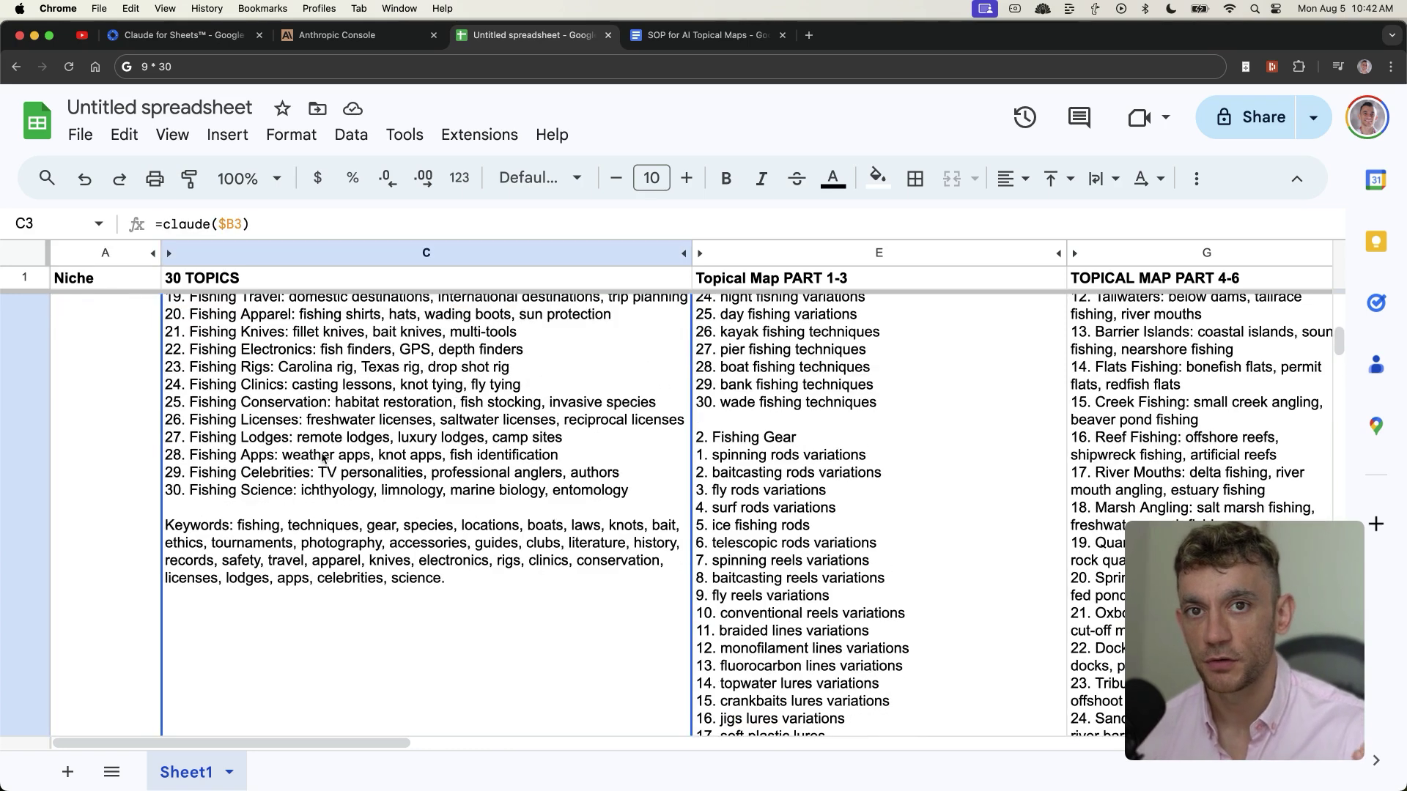
# Move down to the AI SEO row and examine its 30 topics and topical map parts
pyautogui.press('Left')
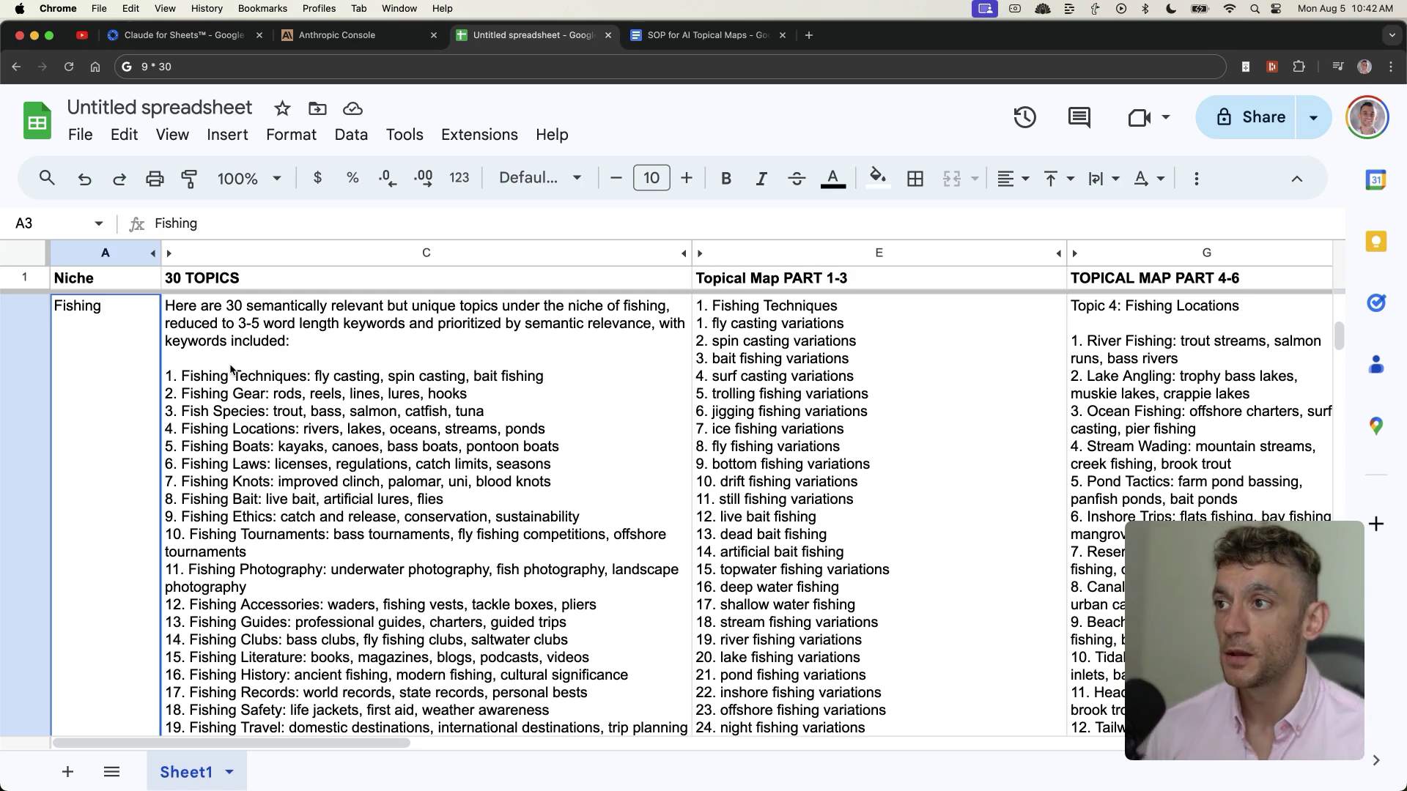
pyautogui.press('Right')
pyautogui.press('Right')
pyautogui.press('Down')
pyautogui.press('Down')
pyautogui.press('Left')
pyautogui.press('Left')
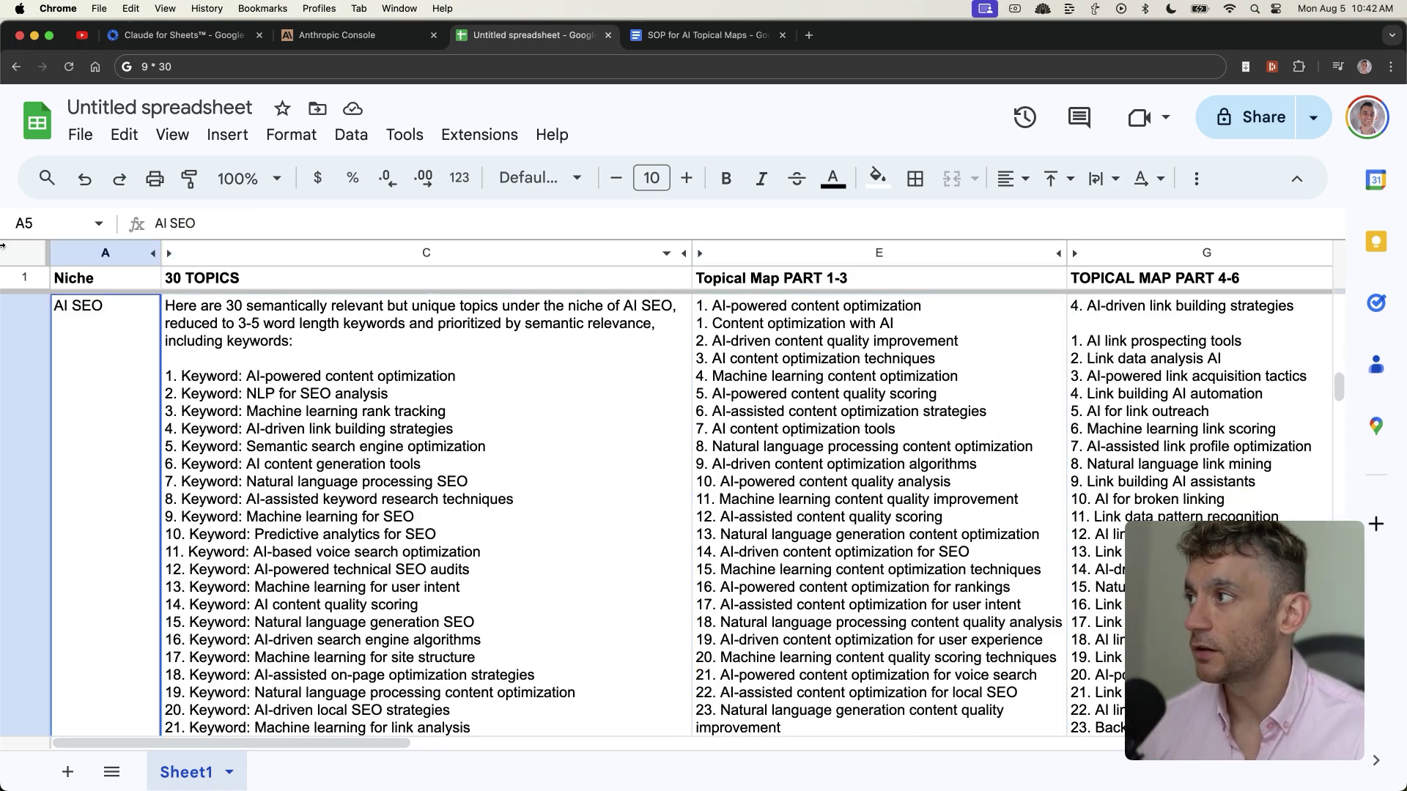
pyautogui.click(322, 385)
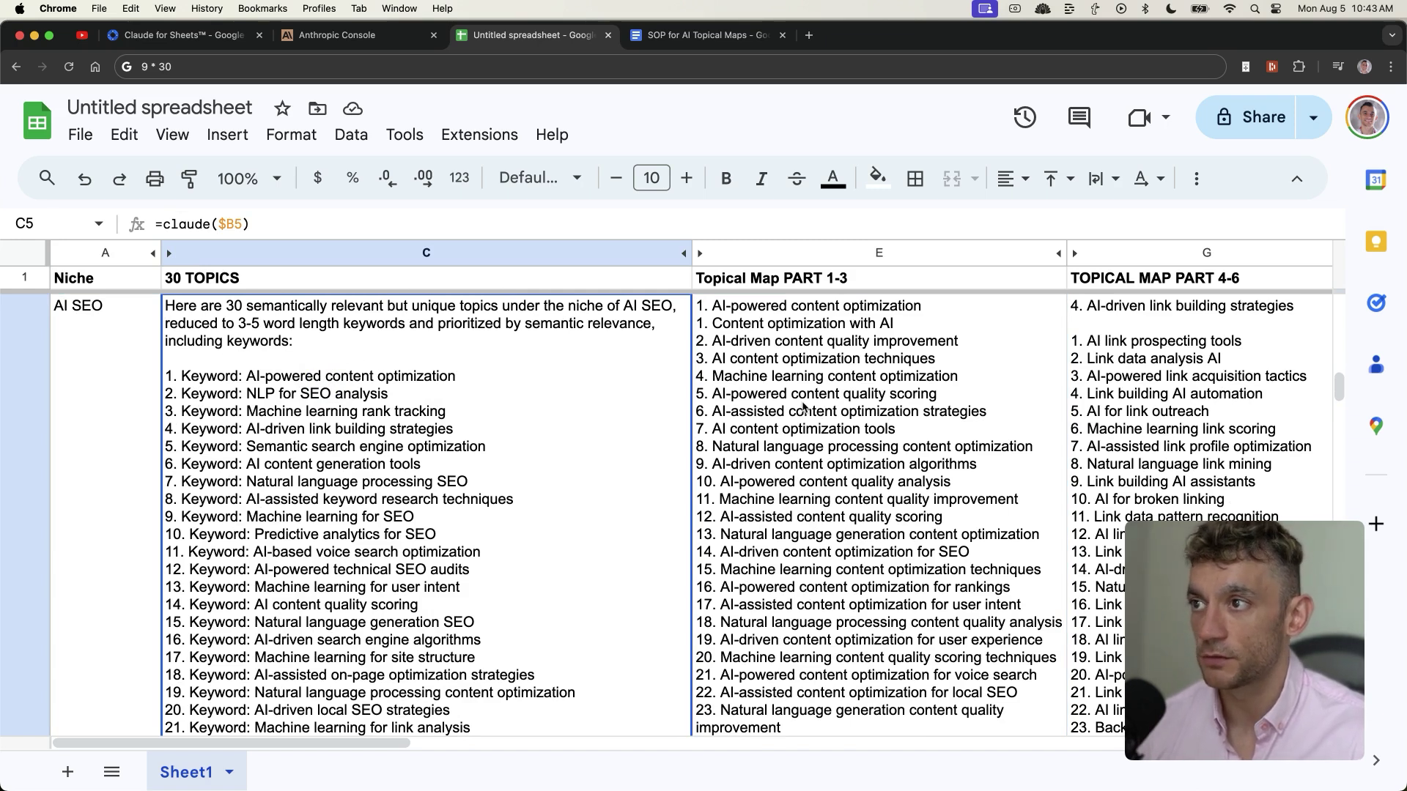
# Examine the AI SEO results in TOPICAL MAP PART 4-6 in column G, from topic 4 down through topic 6
pyautogui.hscroll(5, 804, 408)
pyautogui.click(712, 350)
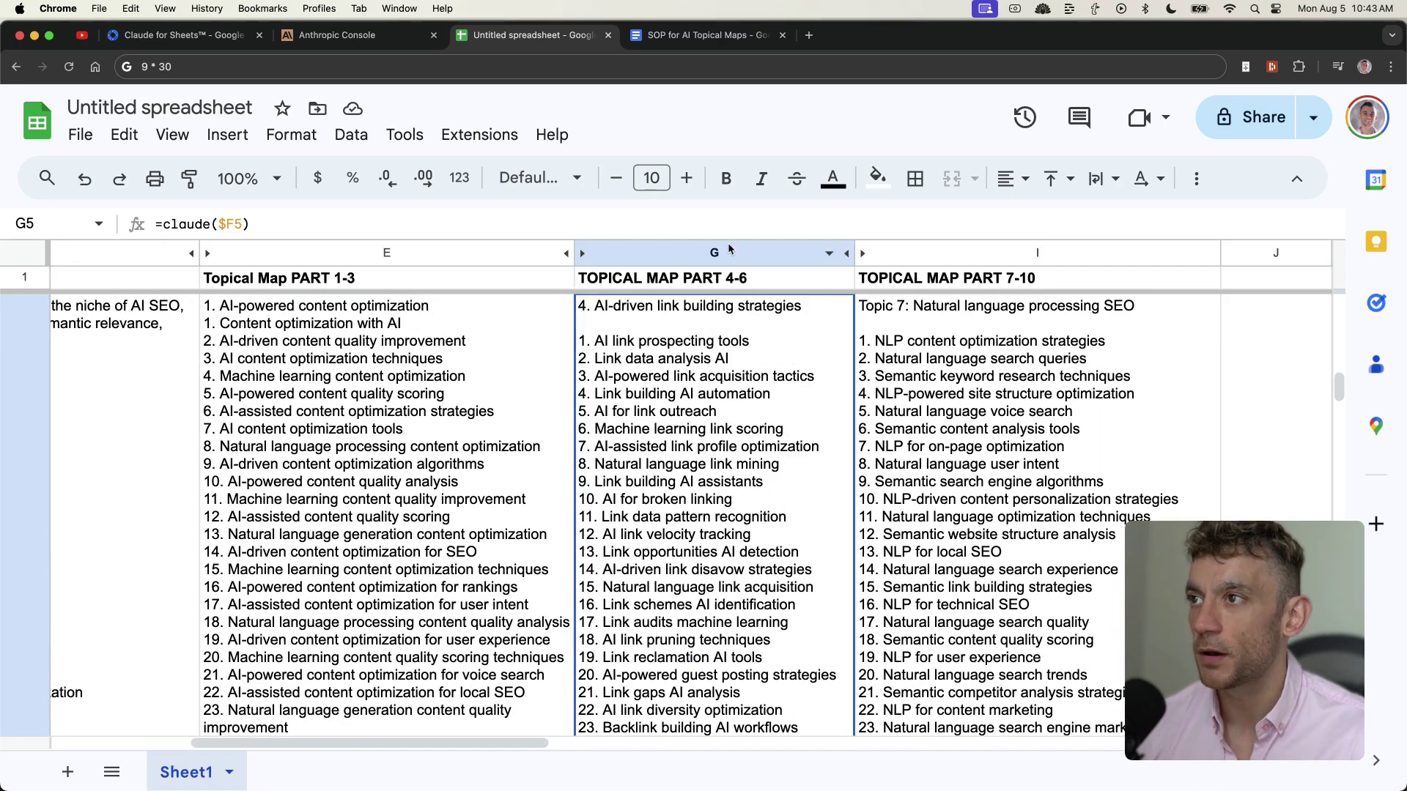
pyautogui.click(743, 279)
pyautogui.scroll(-2, 750, 432)
pyautogui.scroll(-10, 750, 432)
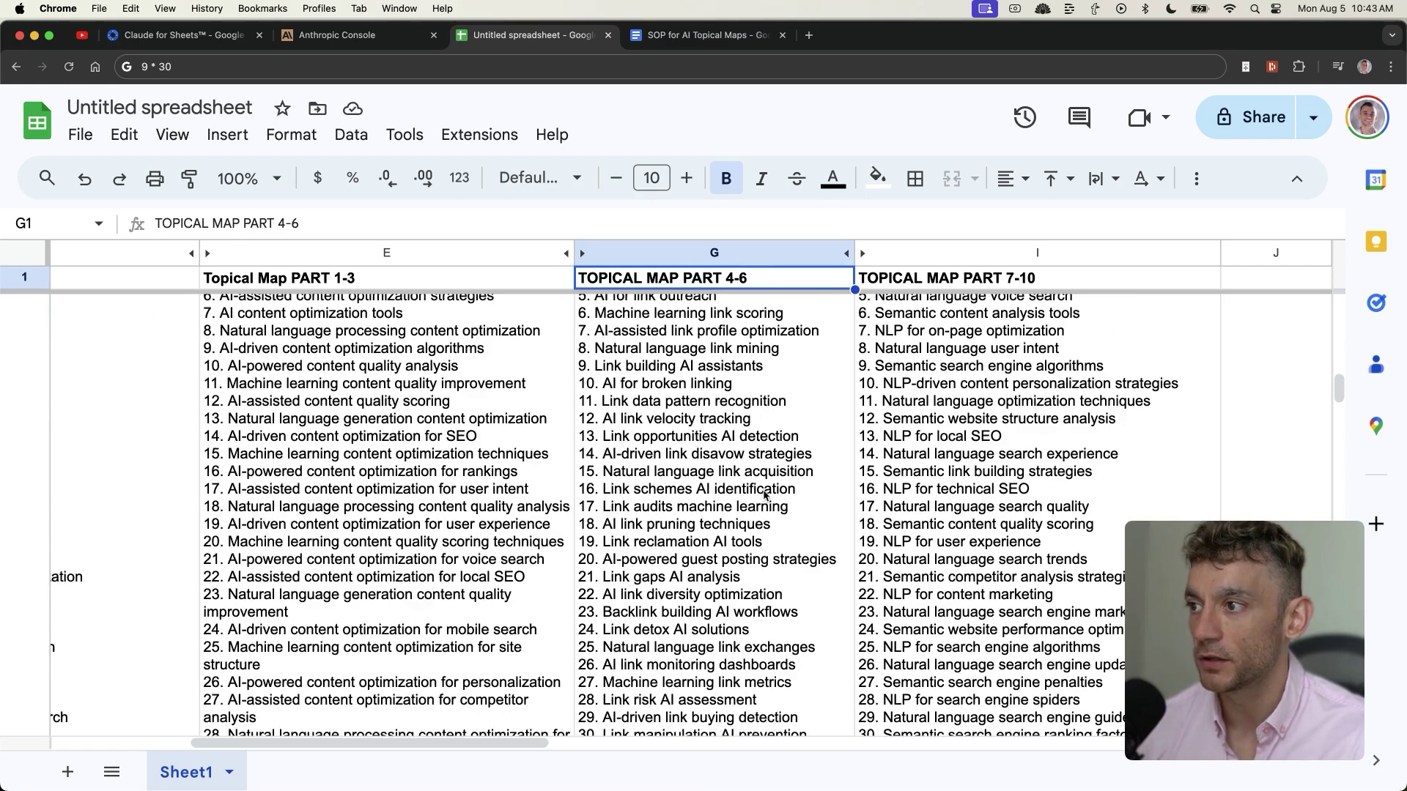
pyautogui.scroll(-15, 751, 513)
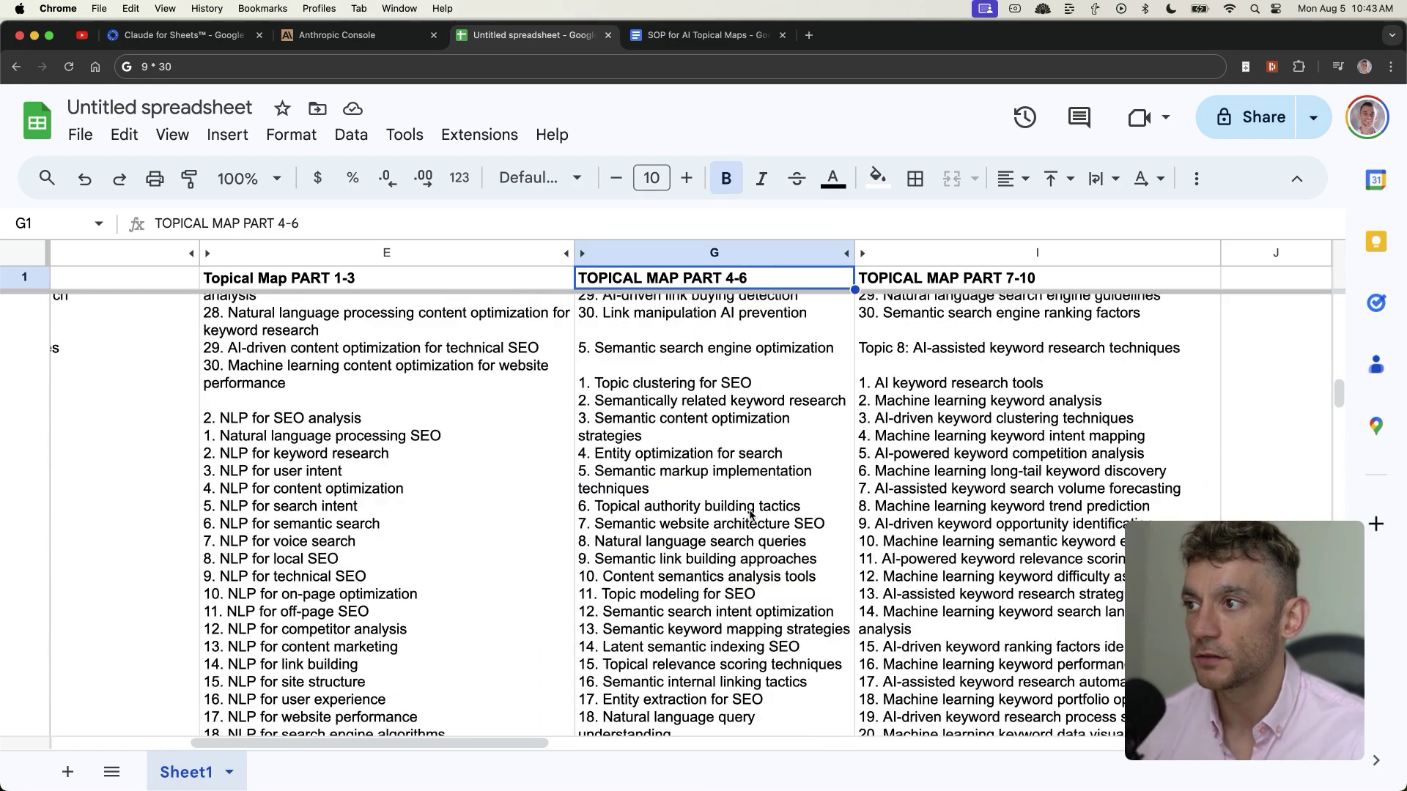
pyautogui.scroll(-1, 668, 526)
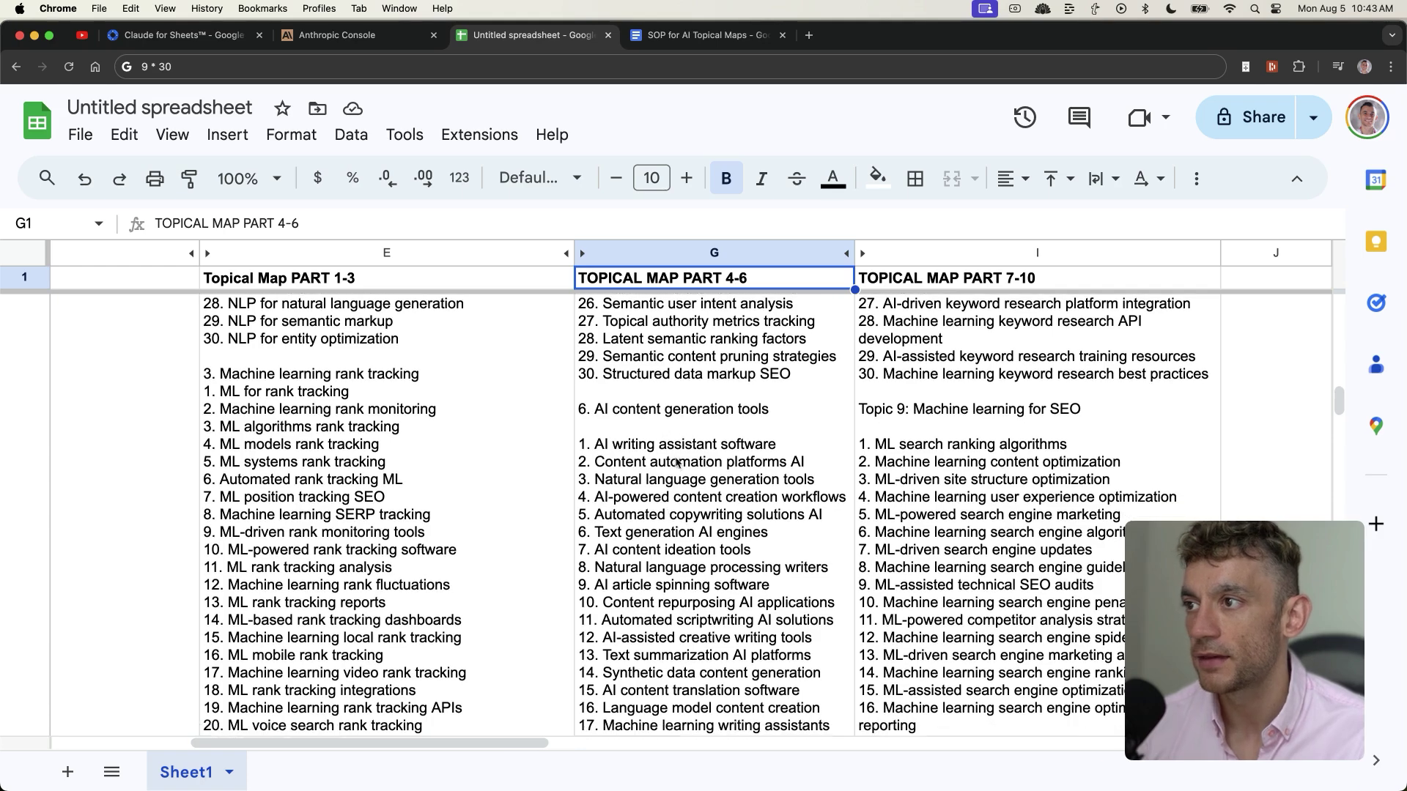
pyautogui.scroll(-4, 703, 476)
pyautogui.click(715, 458)
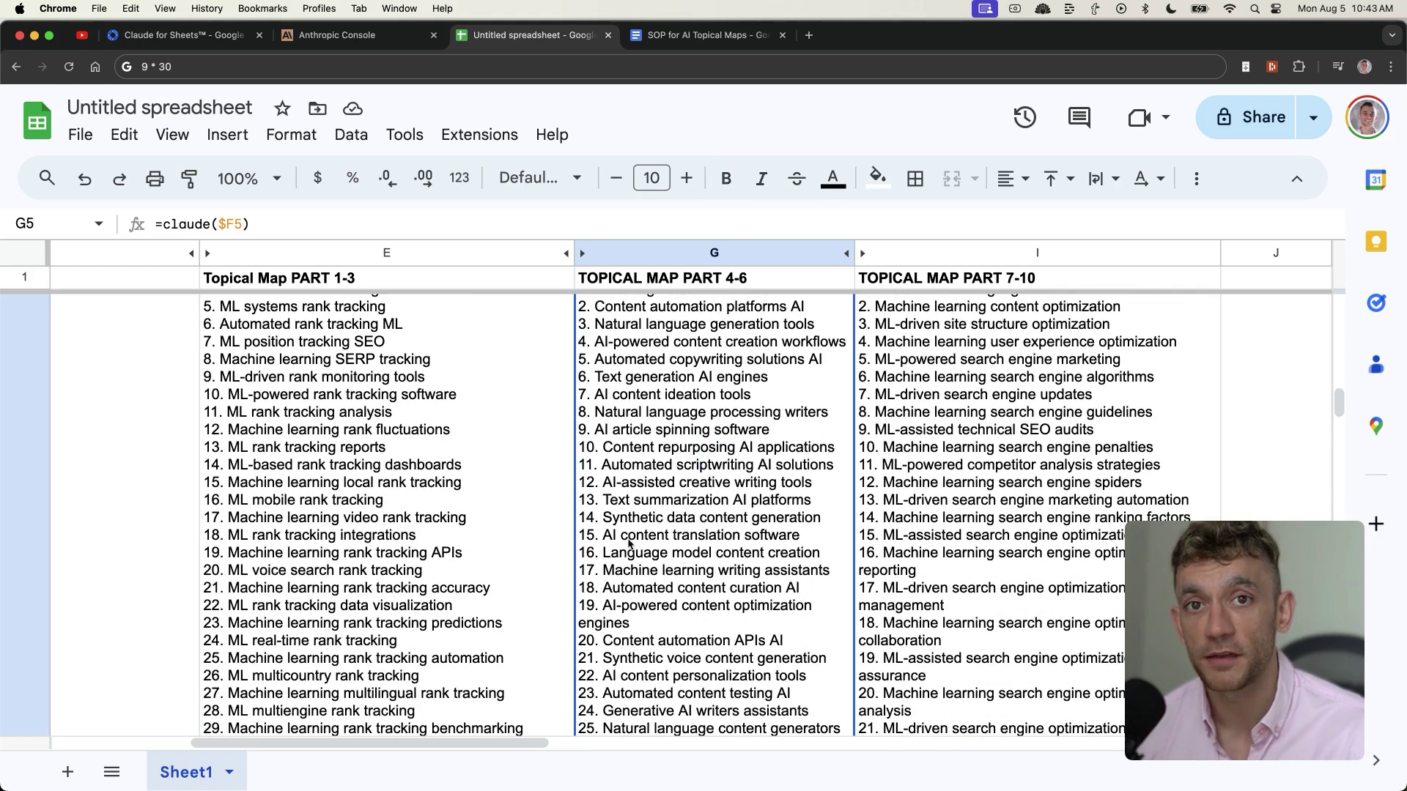
# Go back to the start of the AI SEO row and move down through the Niche column
pyautogui.scroll(15, 602, 518)
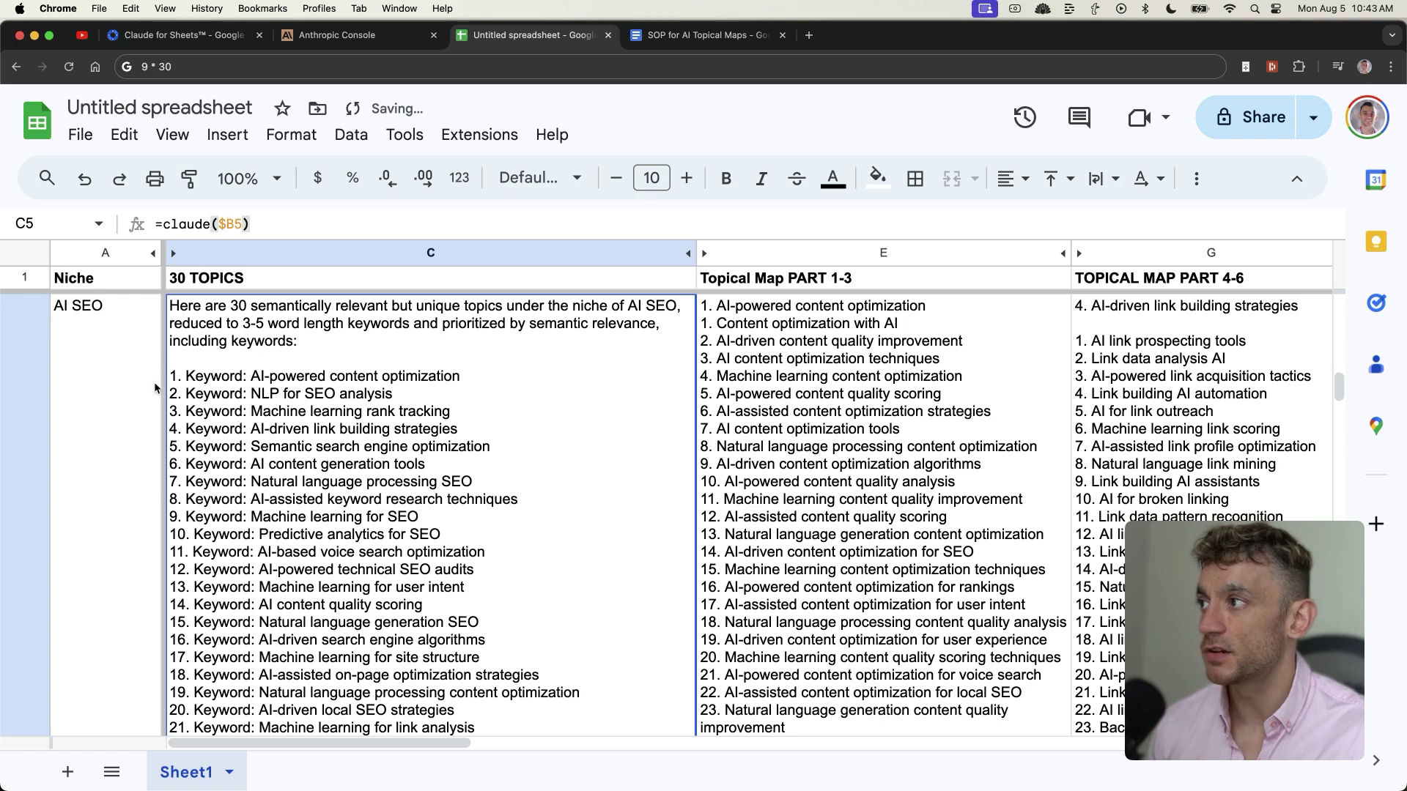
pyautogui.click(144, 356)
pyautogui.scroll(-10, 130, 334)
pyautogui.click(125, 334)
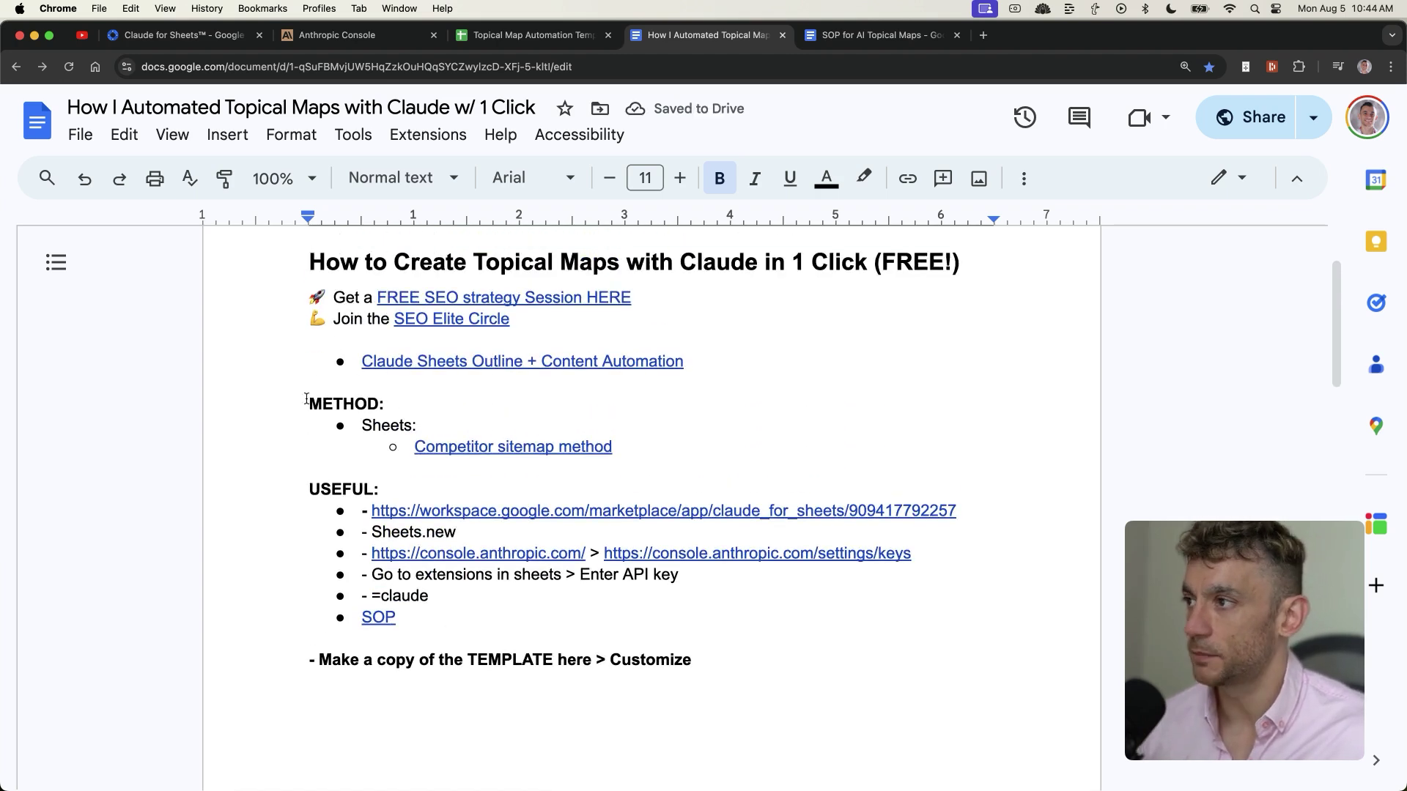
# Review the USEFUL setup list and content automation link in the topical maps document, and check the bird topics in the template's cell E2
pyautogui.moveTo(306, 399); pyautogui.dragTo(713, 458)
pyautogui.click(713, 458)
pyautogui.click(435, 361)
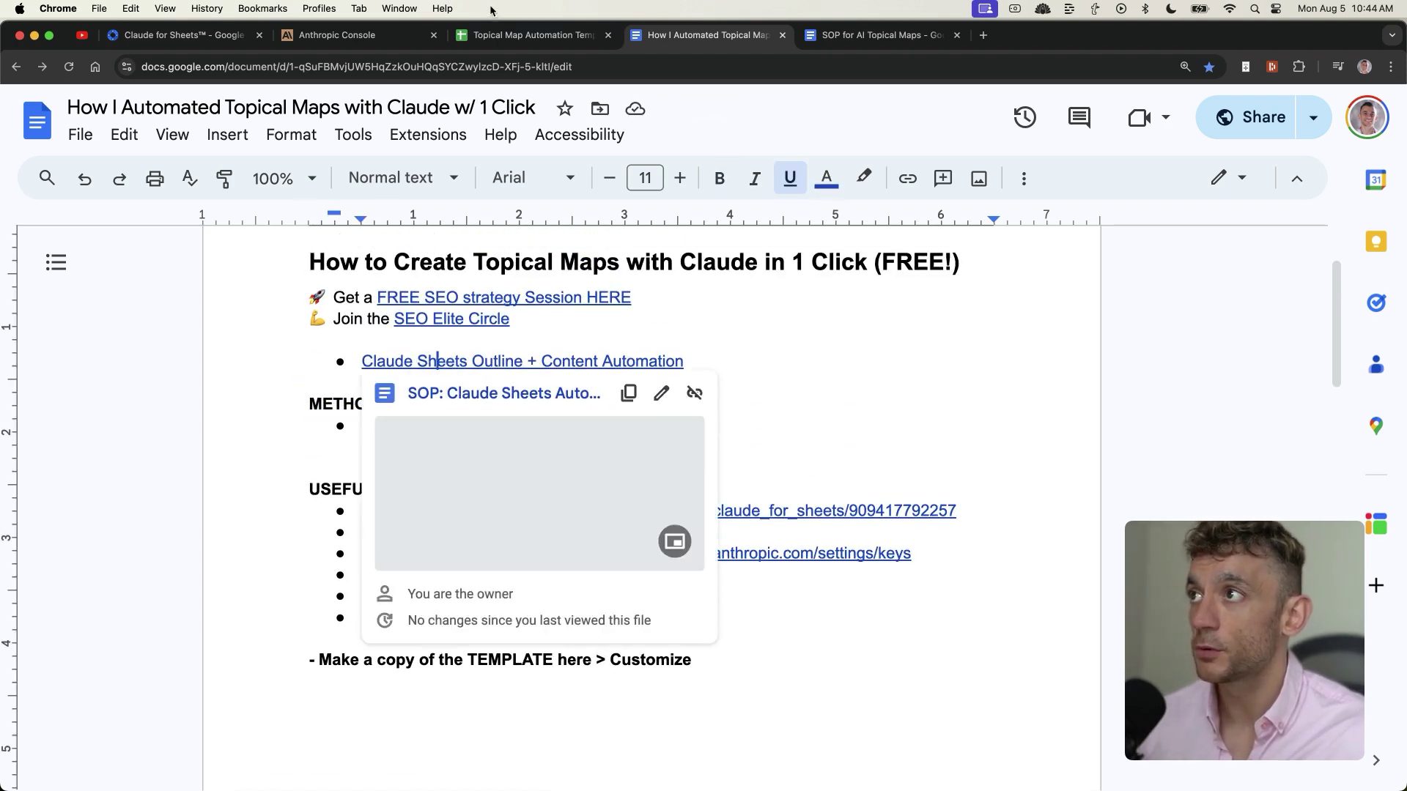
pyautogui.click(499, 31)
pyautogui.click(608, 335)
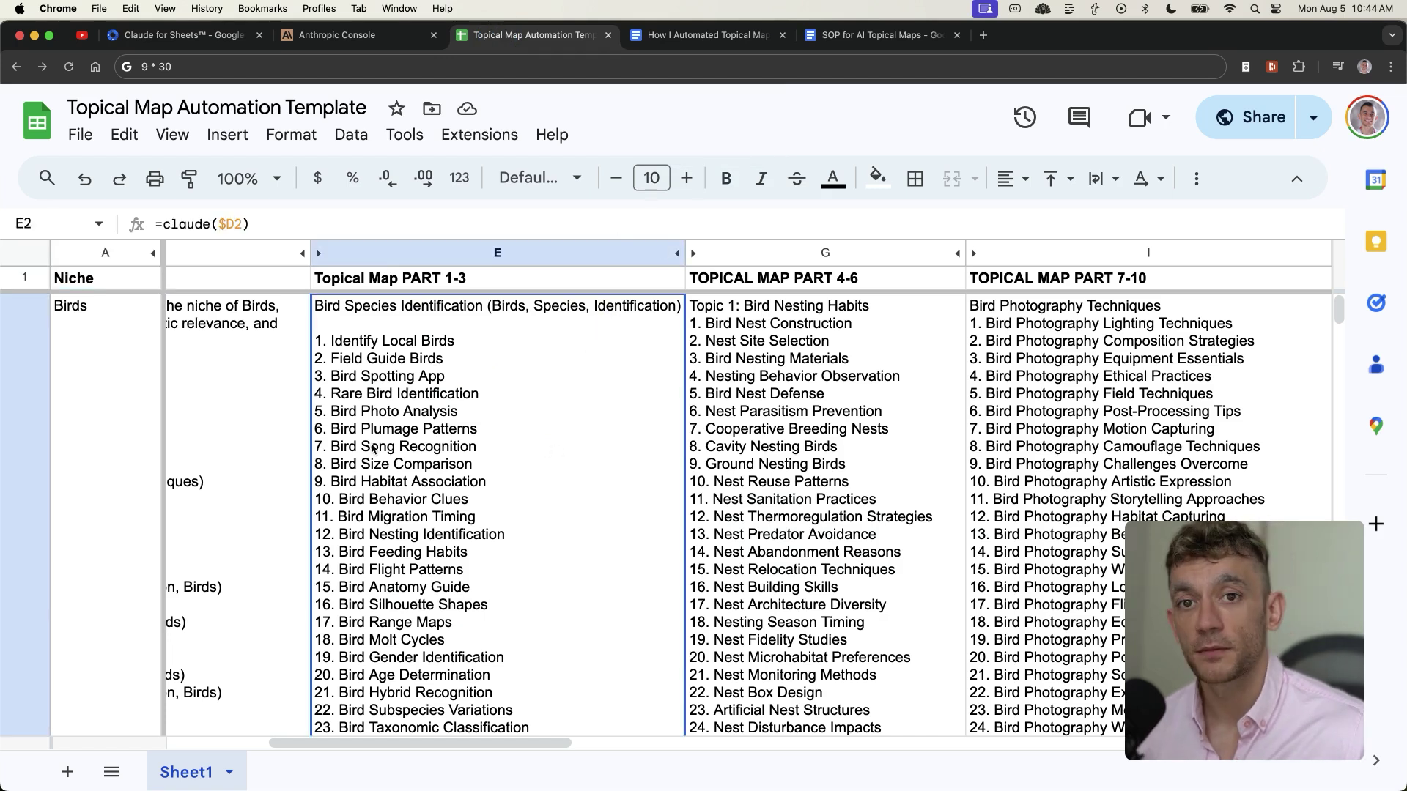
# Open the Claude Sheets Outline + Content Automation SOP from the document, open its Template for Google Sheets, and close the SOP
pyautogui.click(678, 38)
pyautogui.click(455, 363)
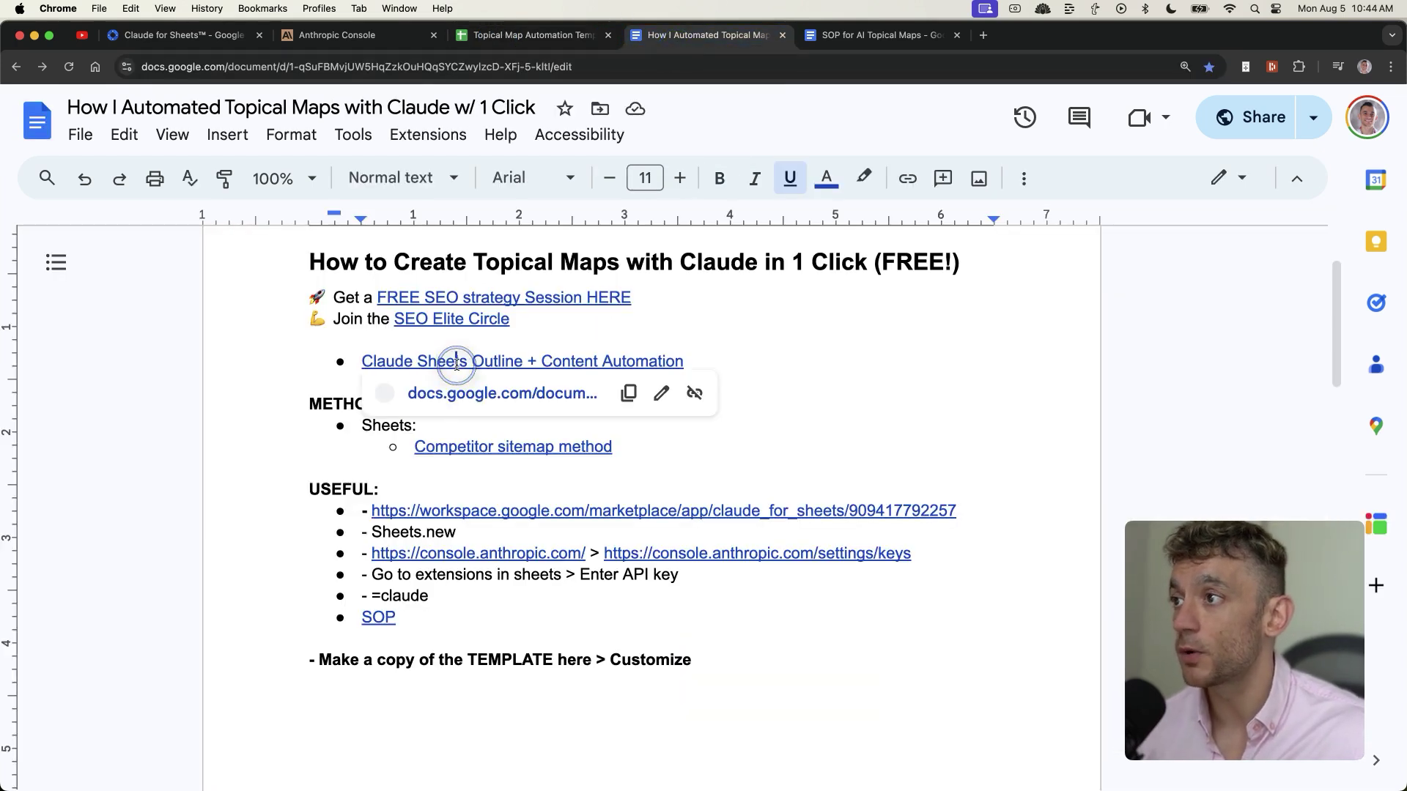
pyautogui.click(443, 391)
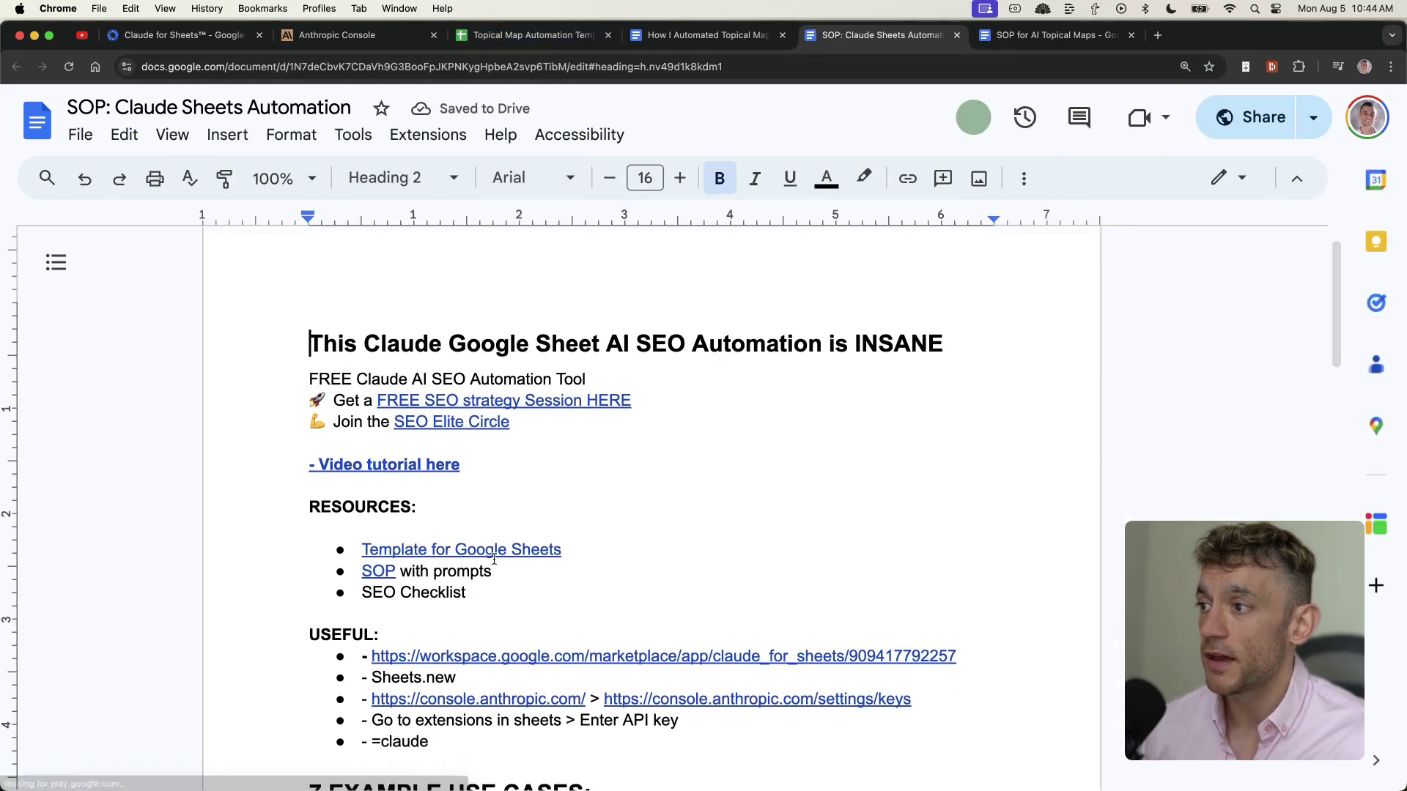
pyautogui.click(486, 549)
pyautogui.click(452, 584)
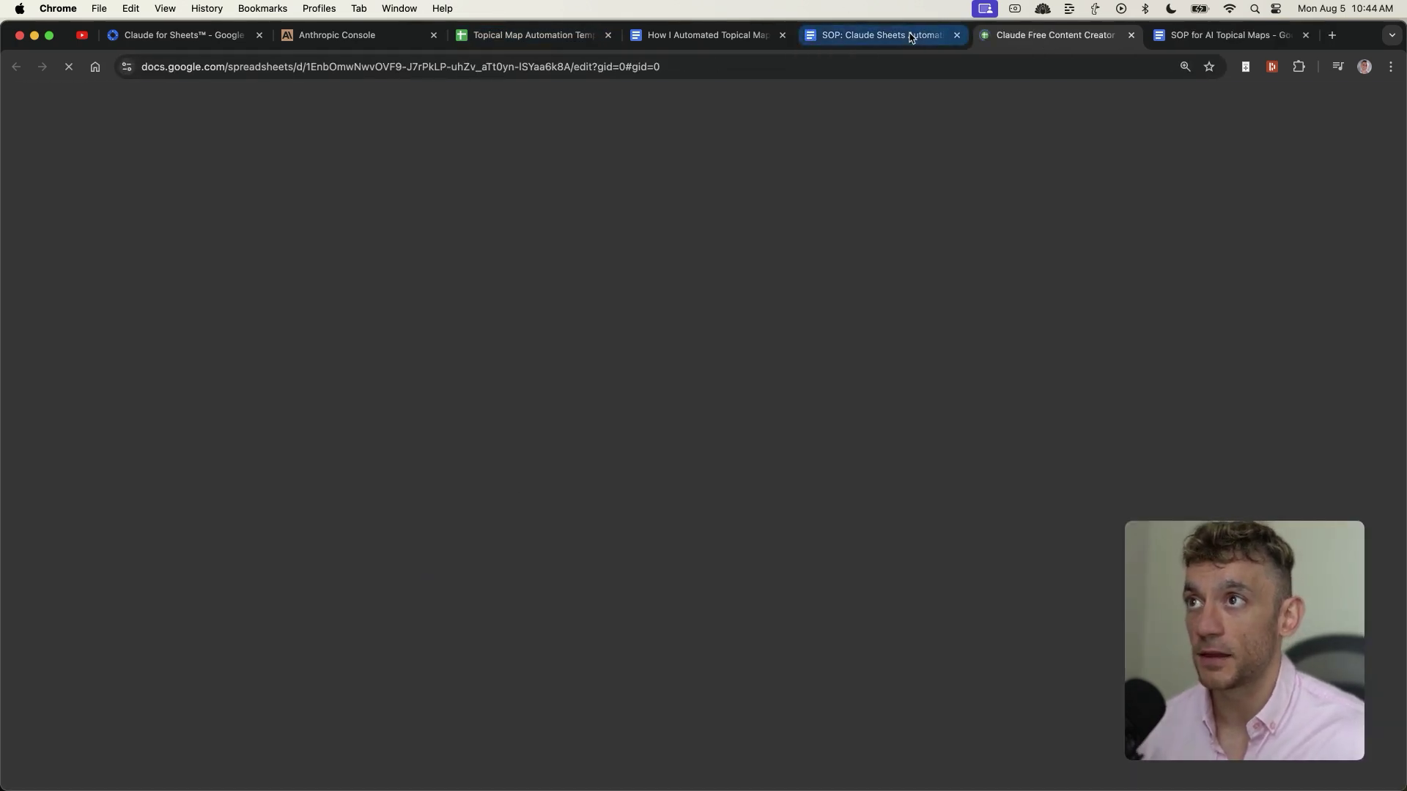
pyautogui.click(956, 35)
pyautogui.click(452, 481)
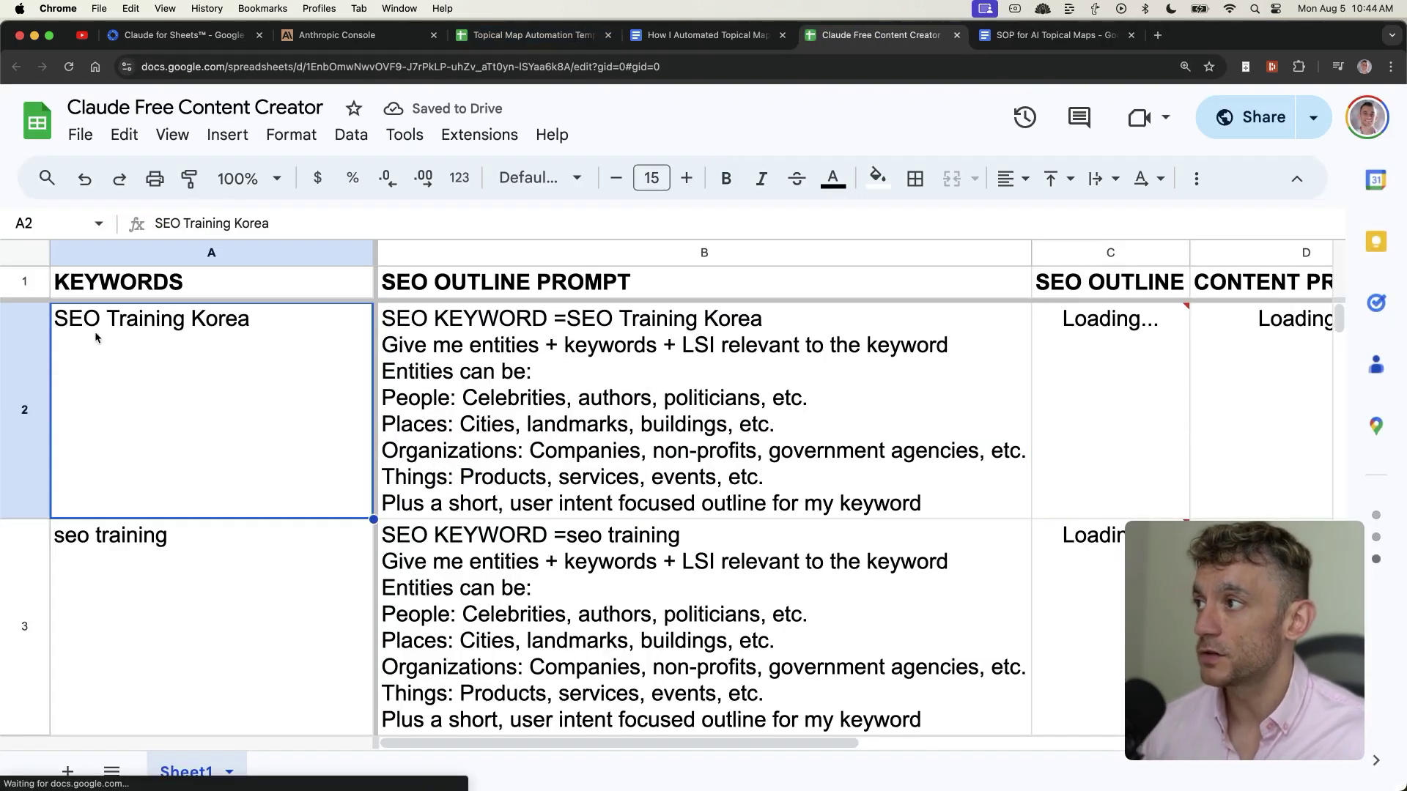
# Compare the Topical Map Automation Template with the Claude Free Content Creator sheet, checking its KEYWORDS column and SEO outline prompt in B2
pyautogui.click(534, 35)
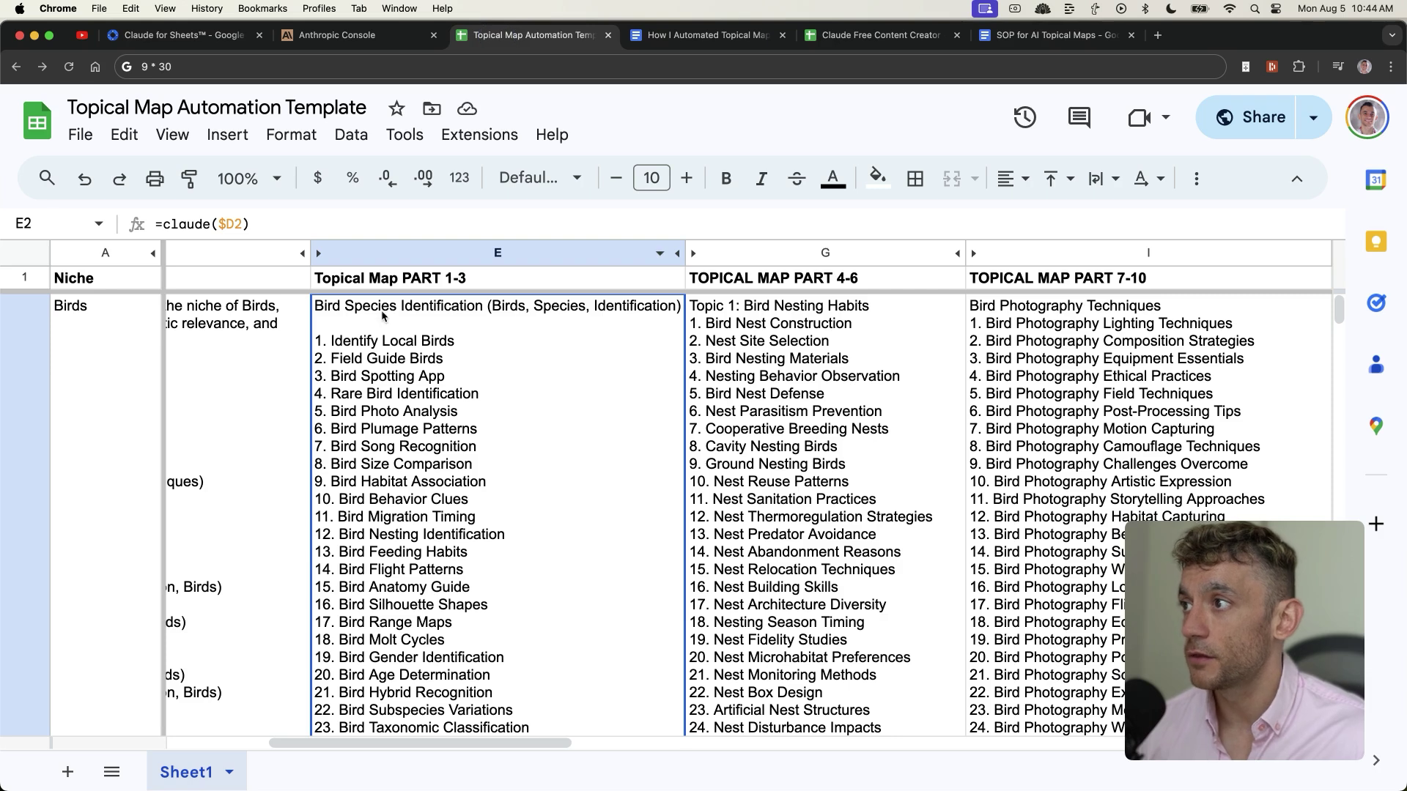
pyautogui.click(842, 33)
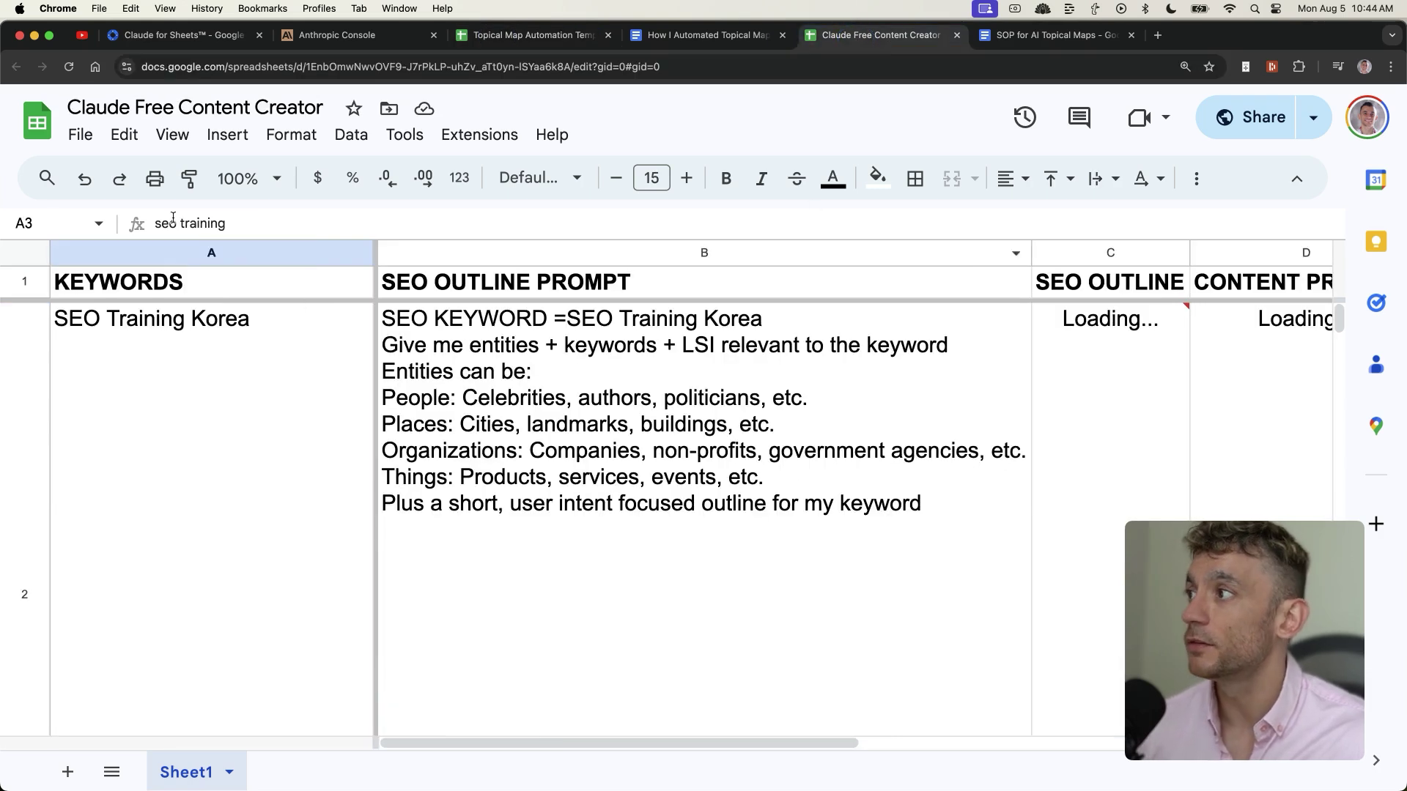
pyautogui.click(214, 254)
pyautogui.click(555, 472)
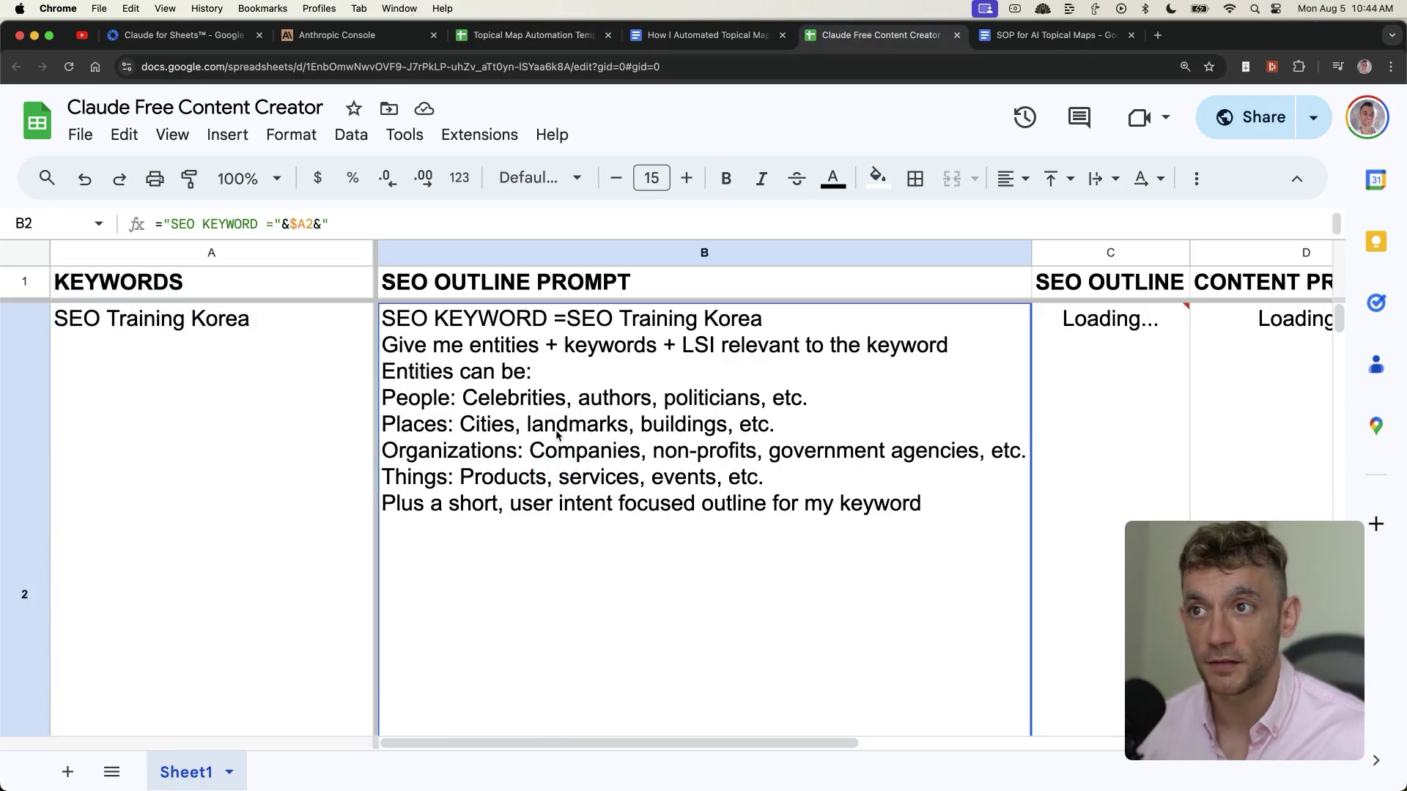
# Enlarge the page to 175% and go back and forth through row 2, from the keyword across to CONTENT PROMPT 1
pyautogui.press('Right')
pyautogui.press('Left')
pyautogui.press('super+equal')
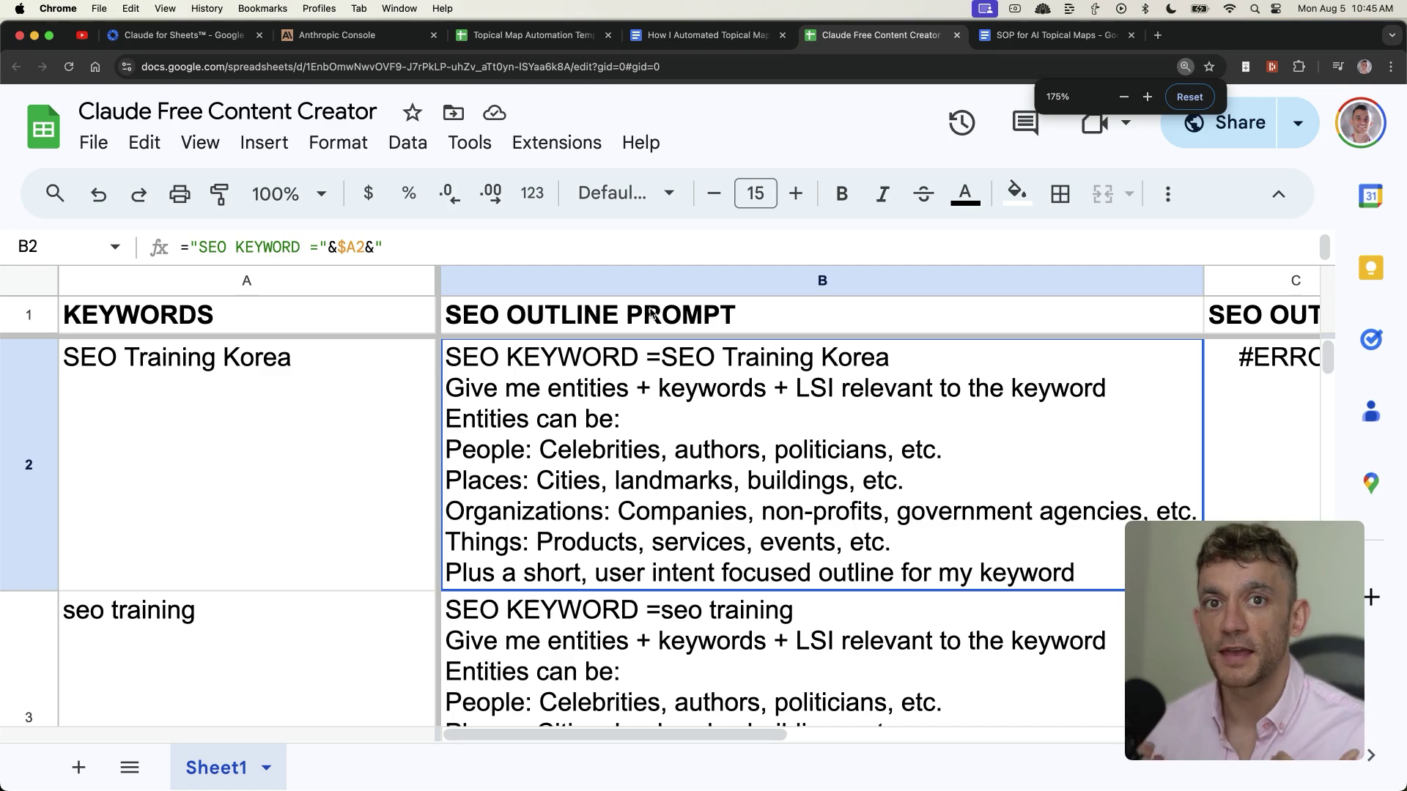
pyautogui.press('Right')
pyautogui.press('Right')
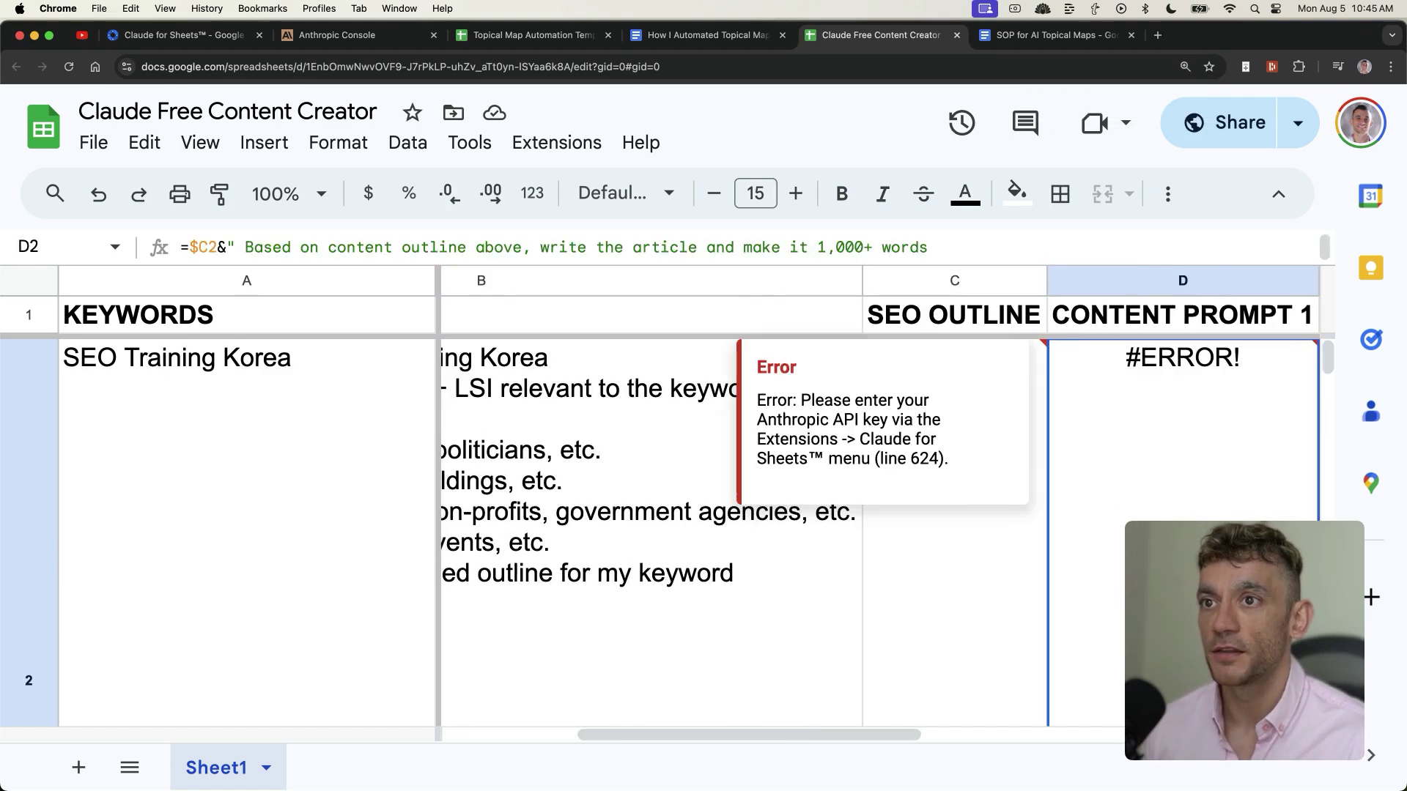
pyautogui.press('Left')
pyautogui.press('Left')
pyautogui.press('Left')
pyautogui.press('Right')
pyautogui.press('Right')
pyautogui.press('Right')
pyautogui.press('Left')
pyautogui.press('Left')
pyautogui.press('Left')
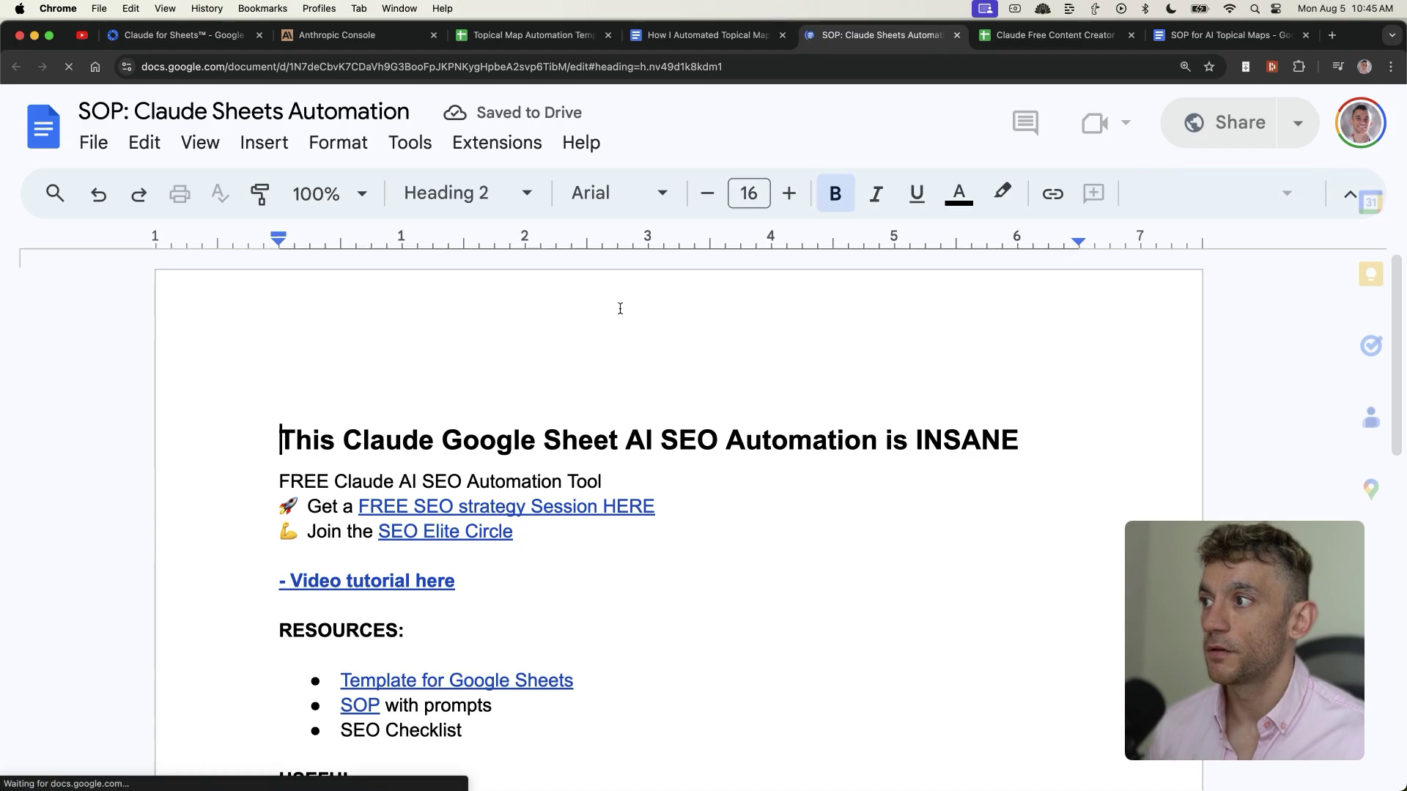
# Look through the SOP's resources, highlight the Video tutorial here link, and close the SOP document
pyautogui.scroll(-3, 183, 534)
pyautogui.moveTo(244, 338); pyautogui.dragTo(273, 337)
pyautogui.tripleClick(272, 337)
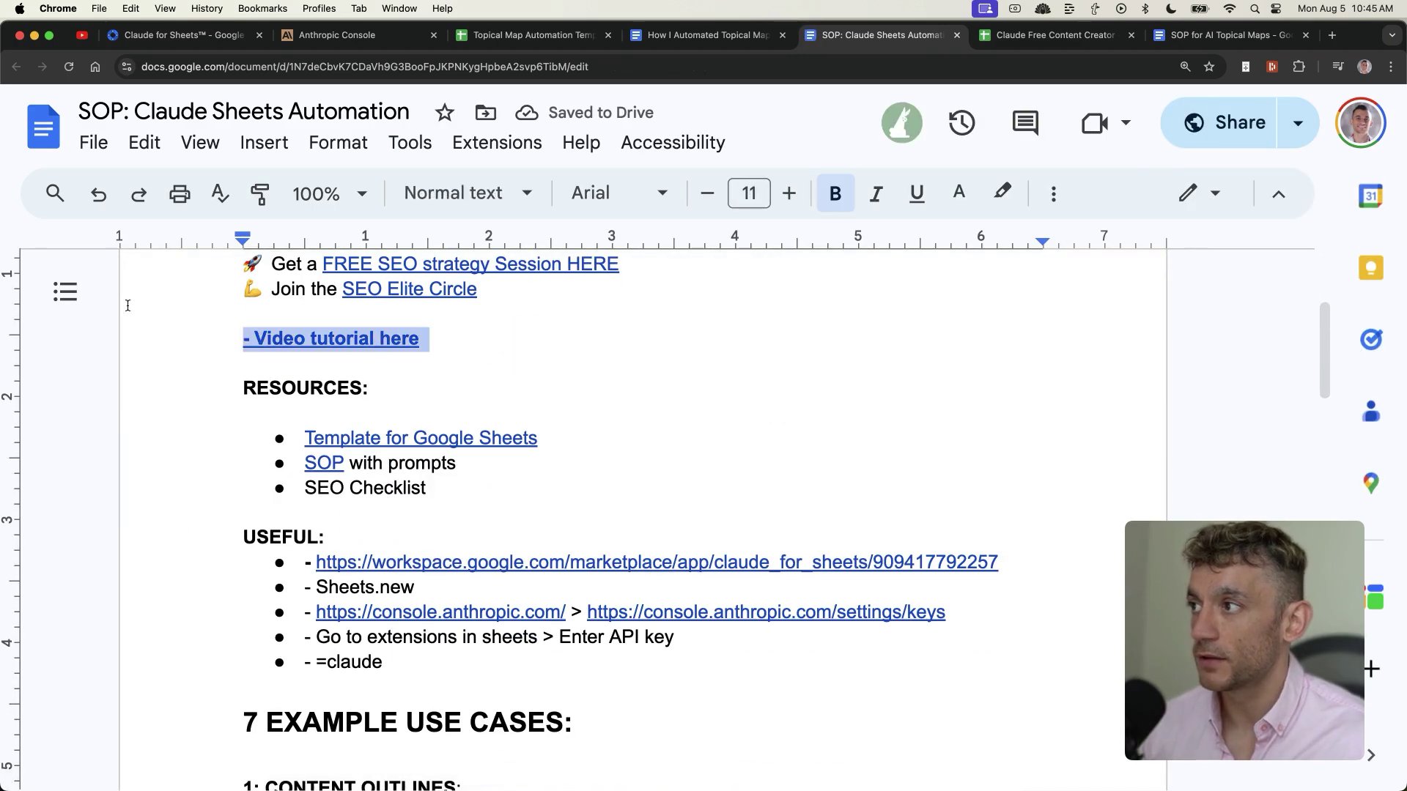
pyautogui.scroll(4, 557, 444)
pyautogui.press('super+w')
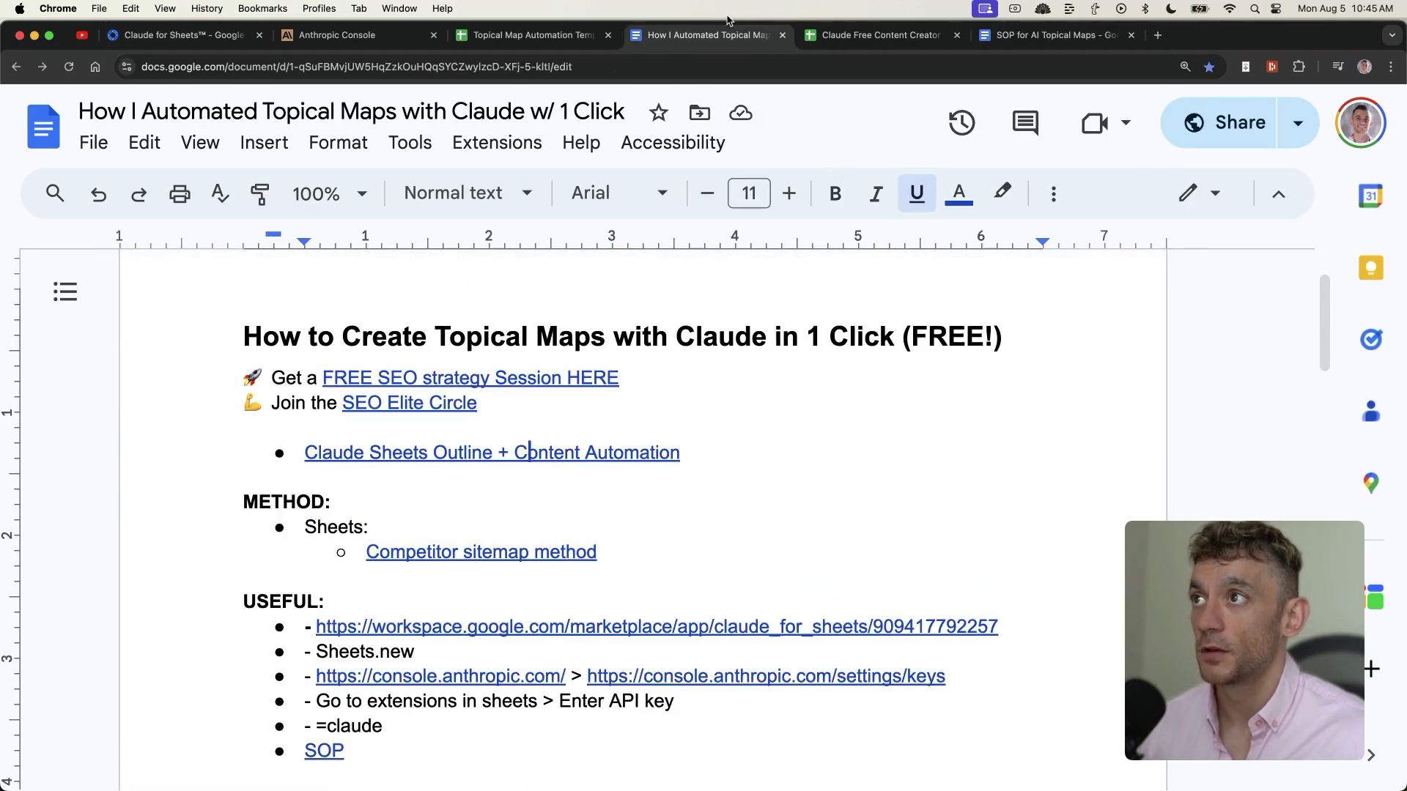
# Return to the Topical Map Automation Template and look at the Birds topics in Topical Map PART 1-3
pyautogui.click(464, 38)
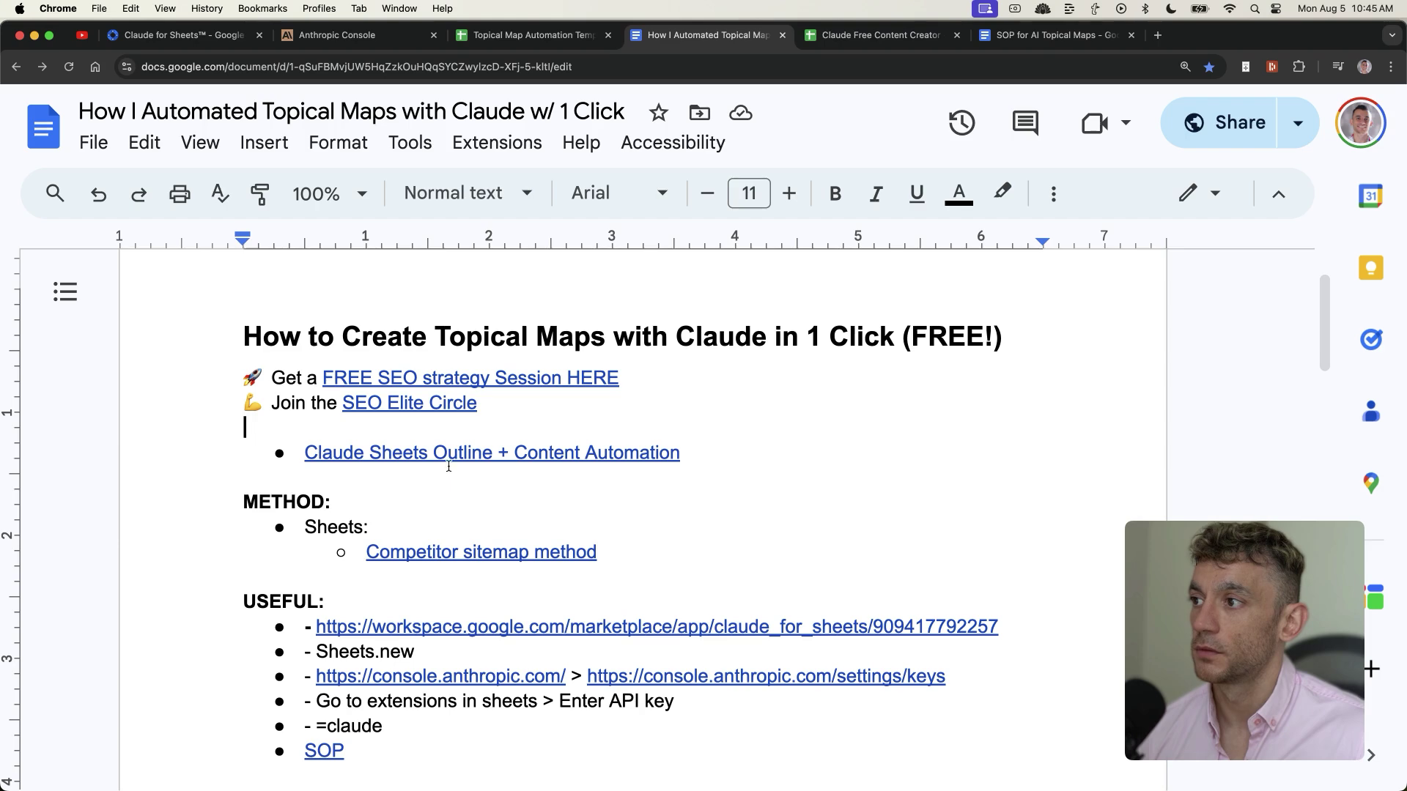
pyautogui.click(449, 452)
pyautogui.click(467, 486)
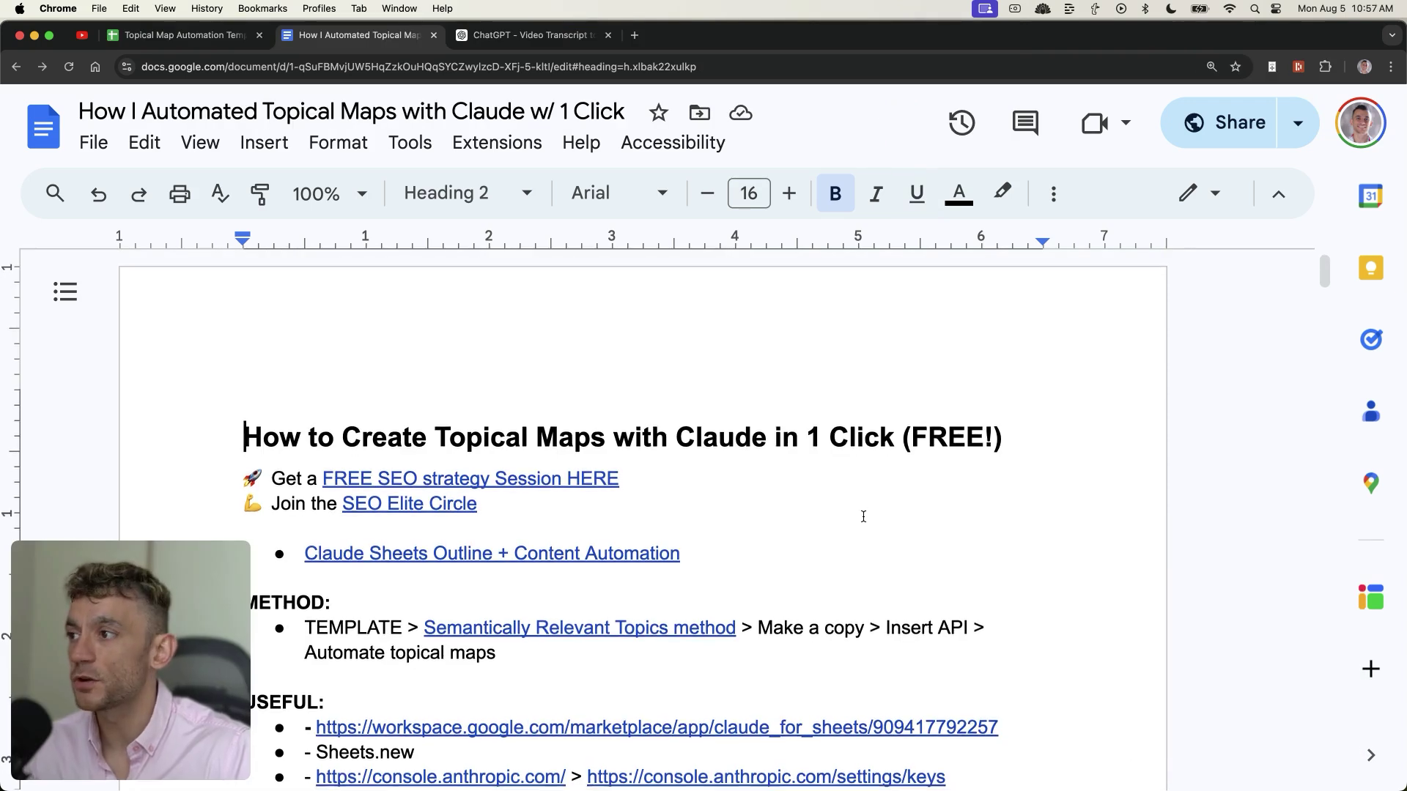
# Highlight the METHOD section and the USEFUL list in the How I Automated Topical Maps document to review them
pyautogui.scroll(-4, 863, 517)
pyautogui.moveTo(227, 334); pyautogui.dragTo(573, 412)
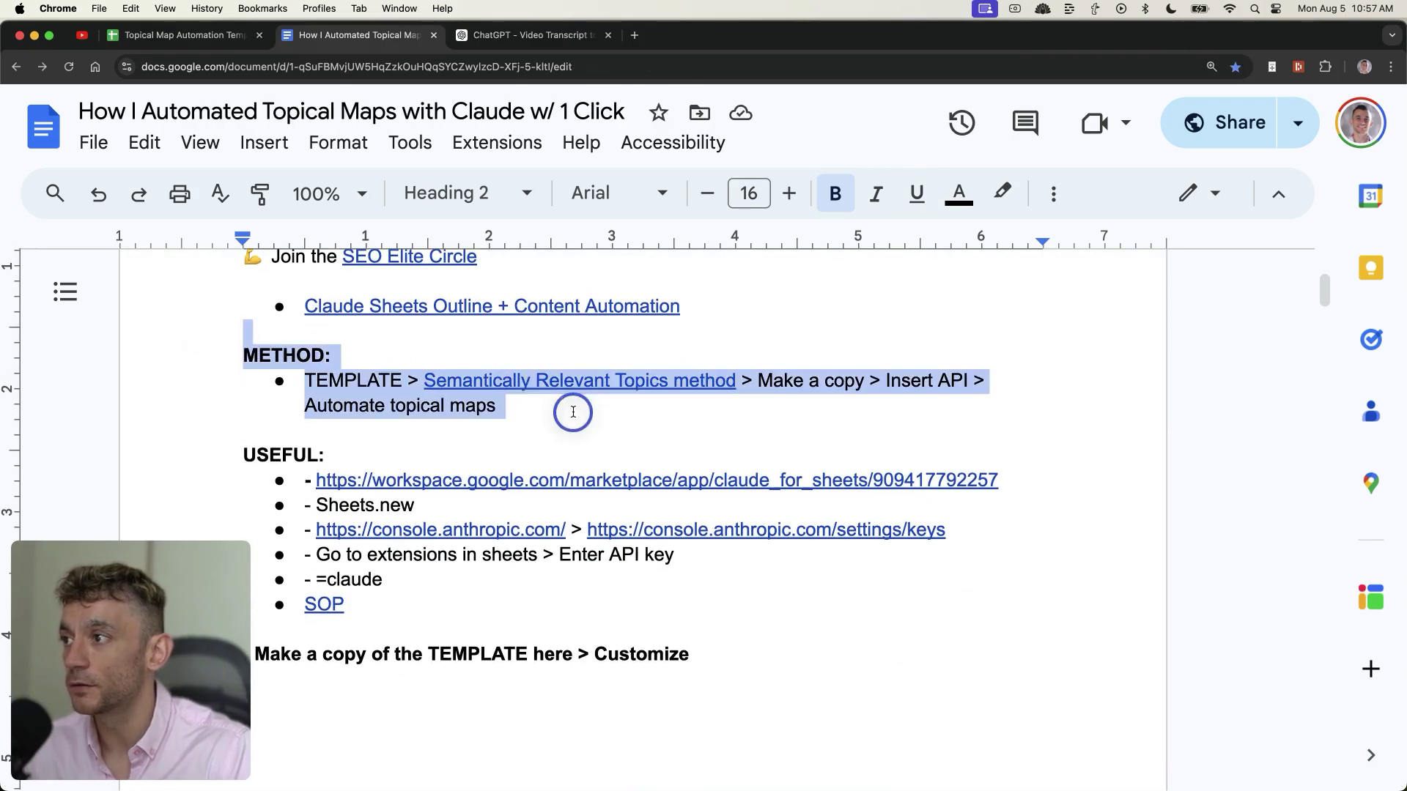
pyautogui.moveTo(235, 433); pyautogui.dragTo(537, 607)
# Read through the document's written procedure, from the API key setup to the section on creating the topical map template
pyautogui.scroll(-3, 570, 566)
pyautogui.scroll(-10, 570, 566)
pyautogui.moveTo(230, 276); pyautogui.dragTo(801, 553)
pyautogui.scroll(-5, 804, 567)
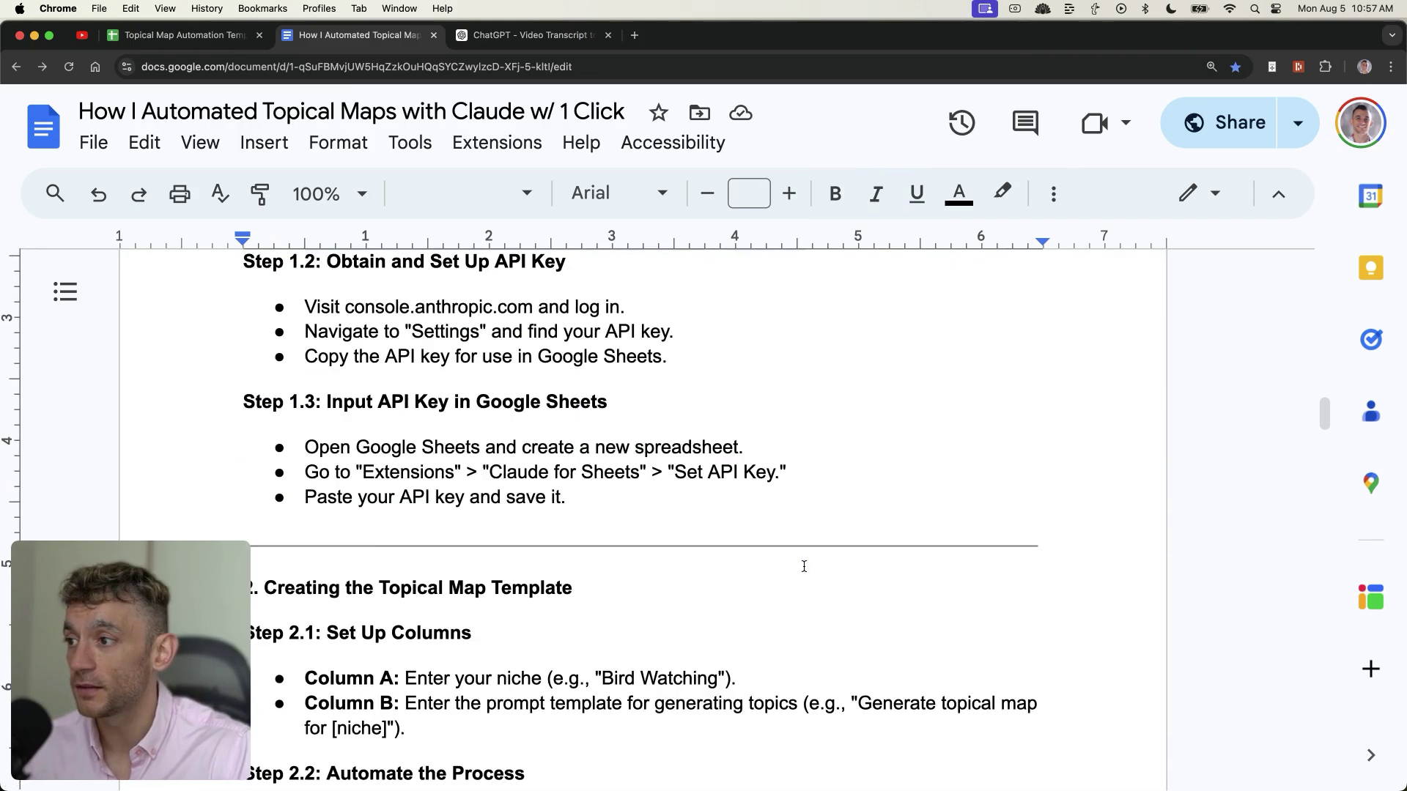
pyautogui.scroll(-10, 804, 566)
# Highlight the Checklist for Automating Topical Maps heading and read on through the checklist to the FREE GIVEAWAY list
pyautogui.moveTo(244, 371); pyautogui.dragTo(664, 381)
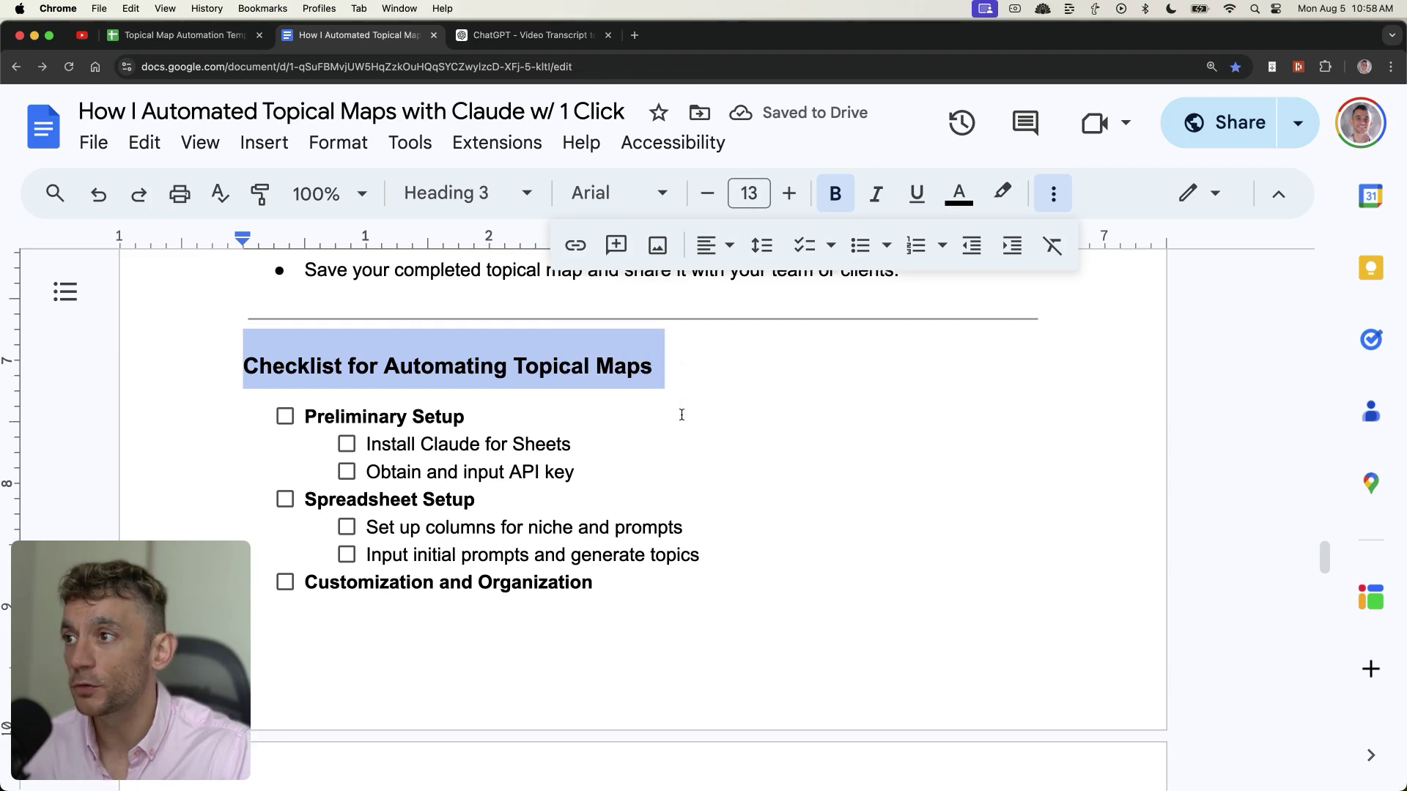
pyautogui.scroll(-3, 681, 415)
pyautogui.click(664, 414)
pyautogui.scroll(-15, 664, 414)
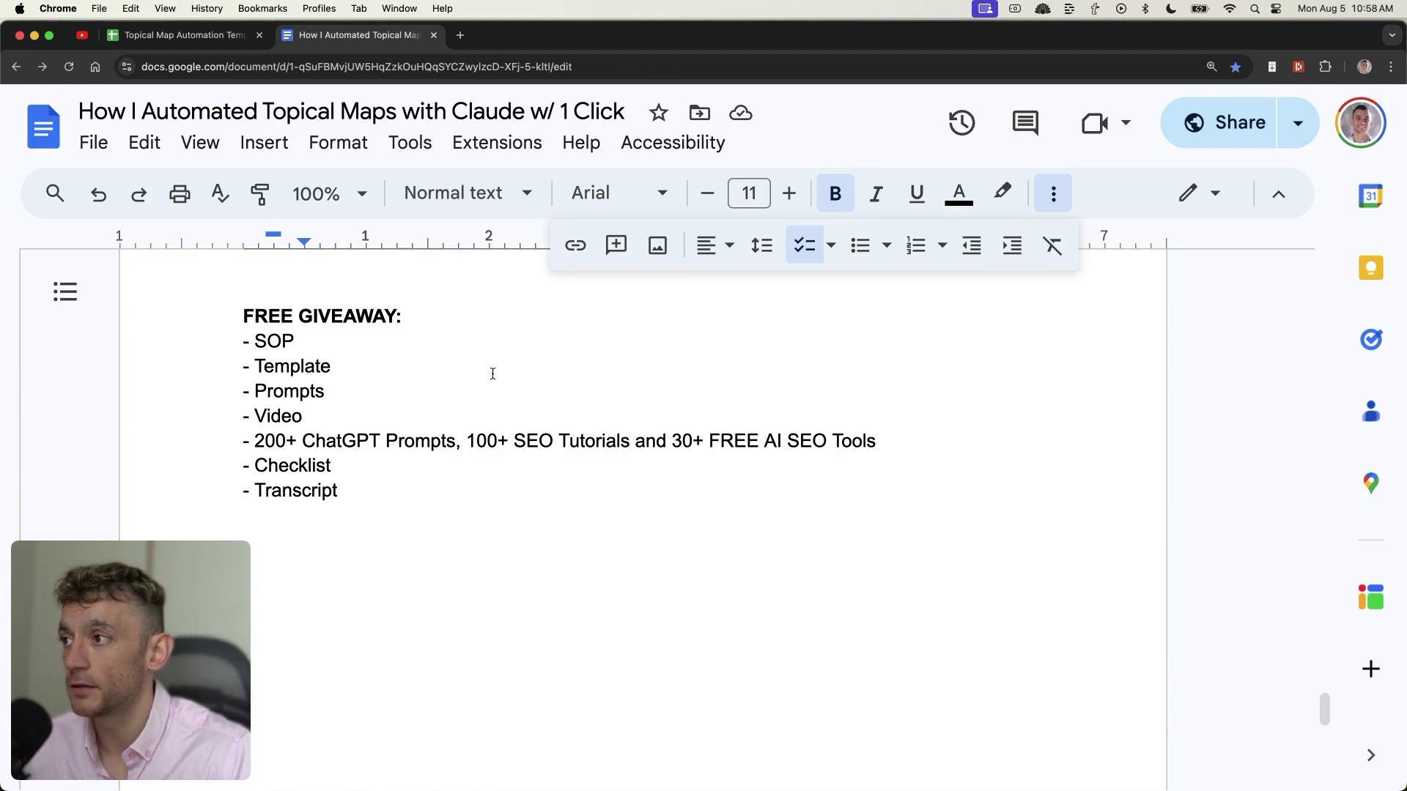
# Copy the topical maps document's web address and switch to the course's lesson list in GoHighLevel Memberships
pyautogui.click(393, 65)
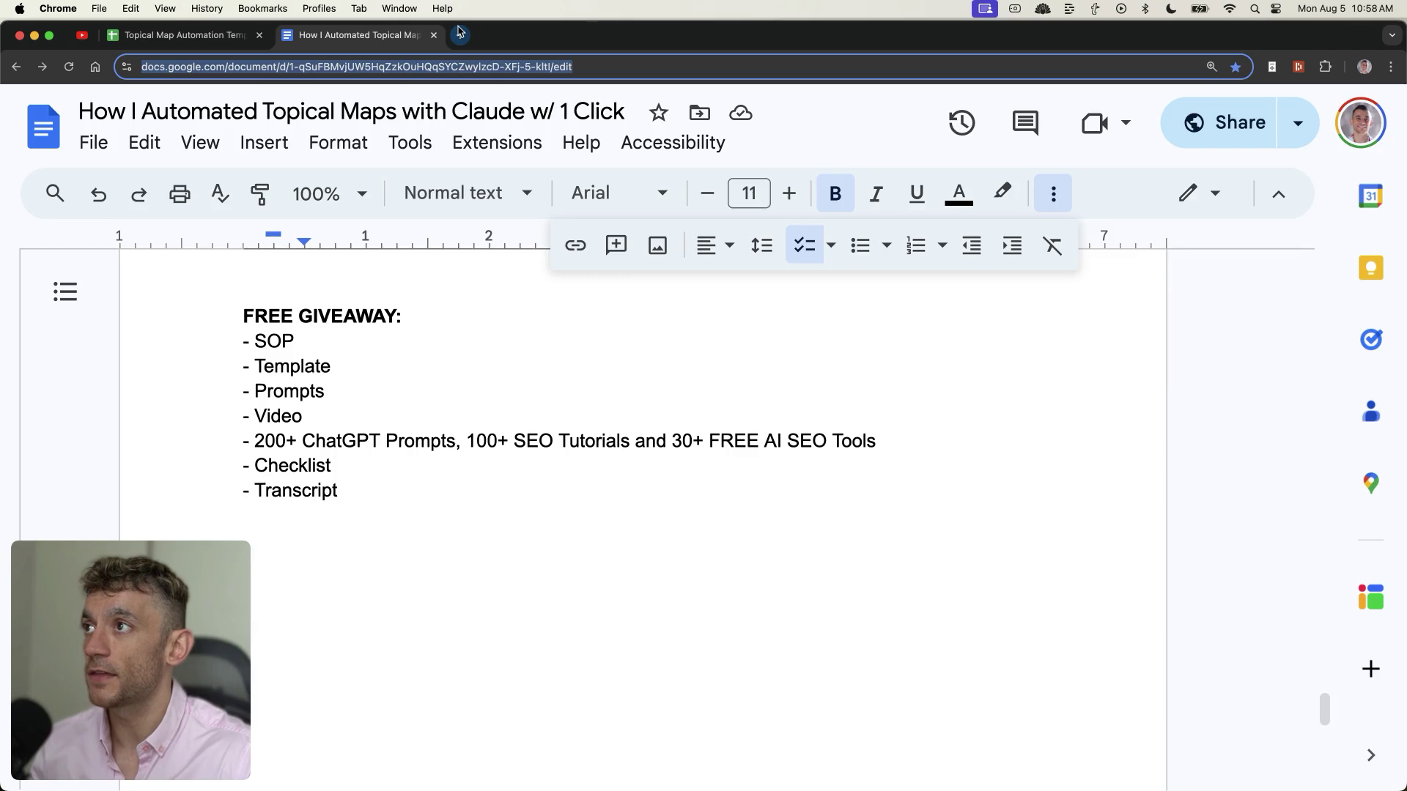
pyautogui.scroll(20, 637, 757)
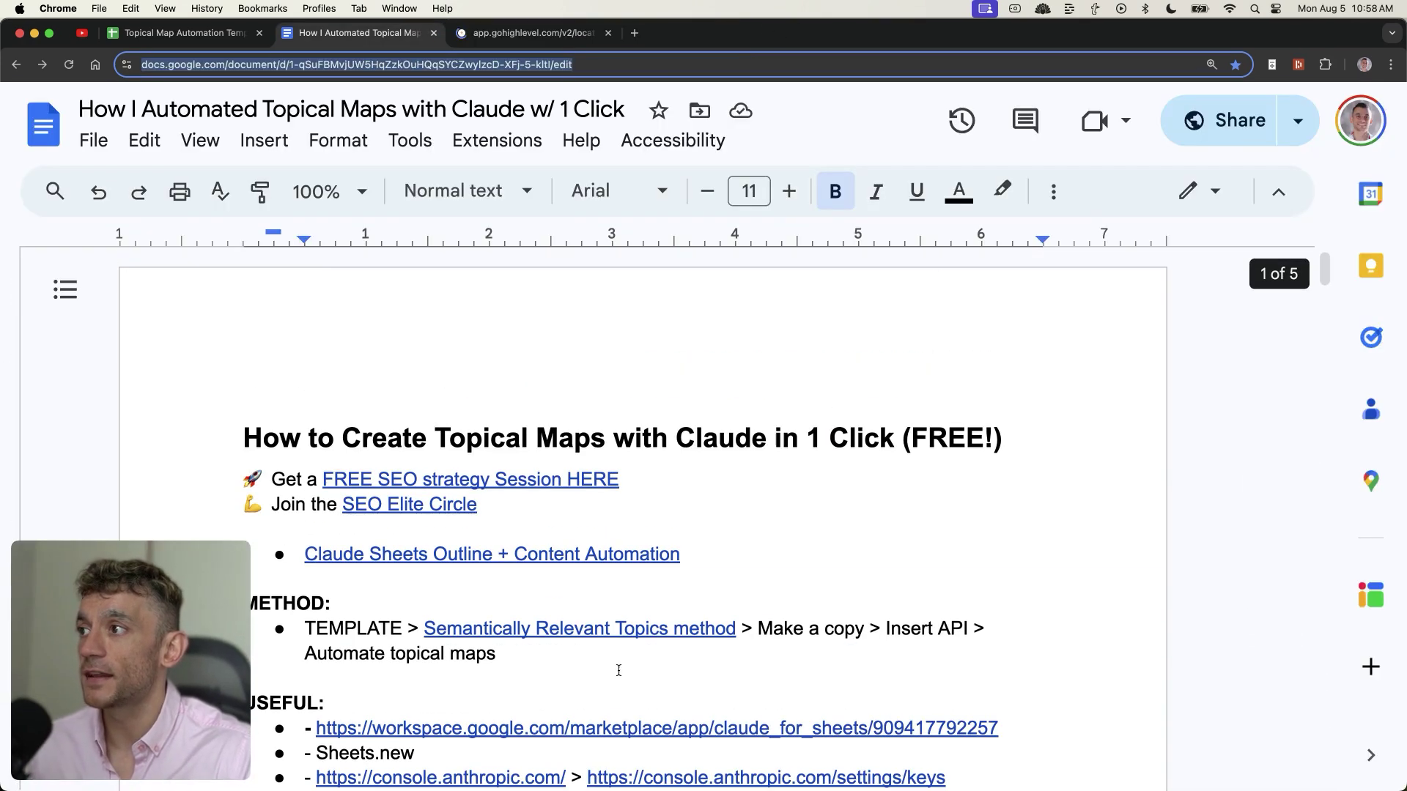
pyautogui.click(529, 32)
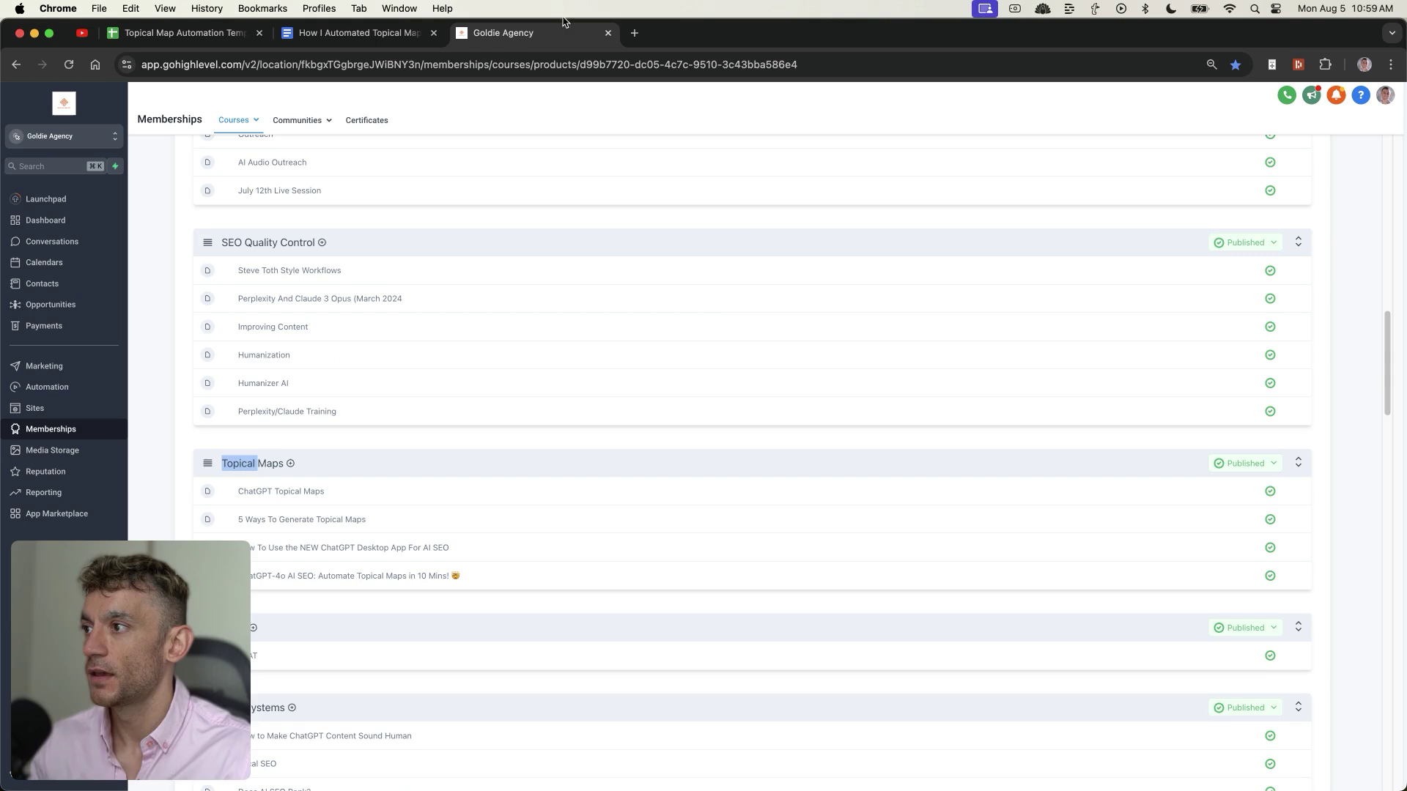
# Add a lesson titled Claude to the Topical Maps section of the course and save it
pyautogui.scroll(-3, 308, 166)
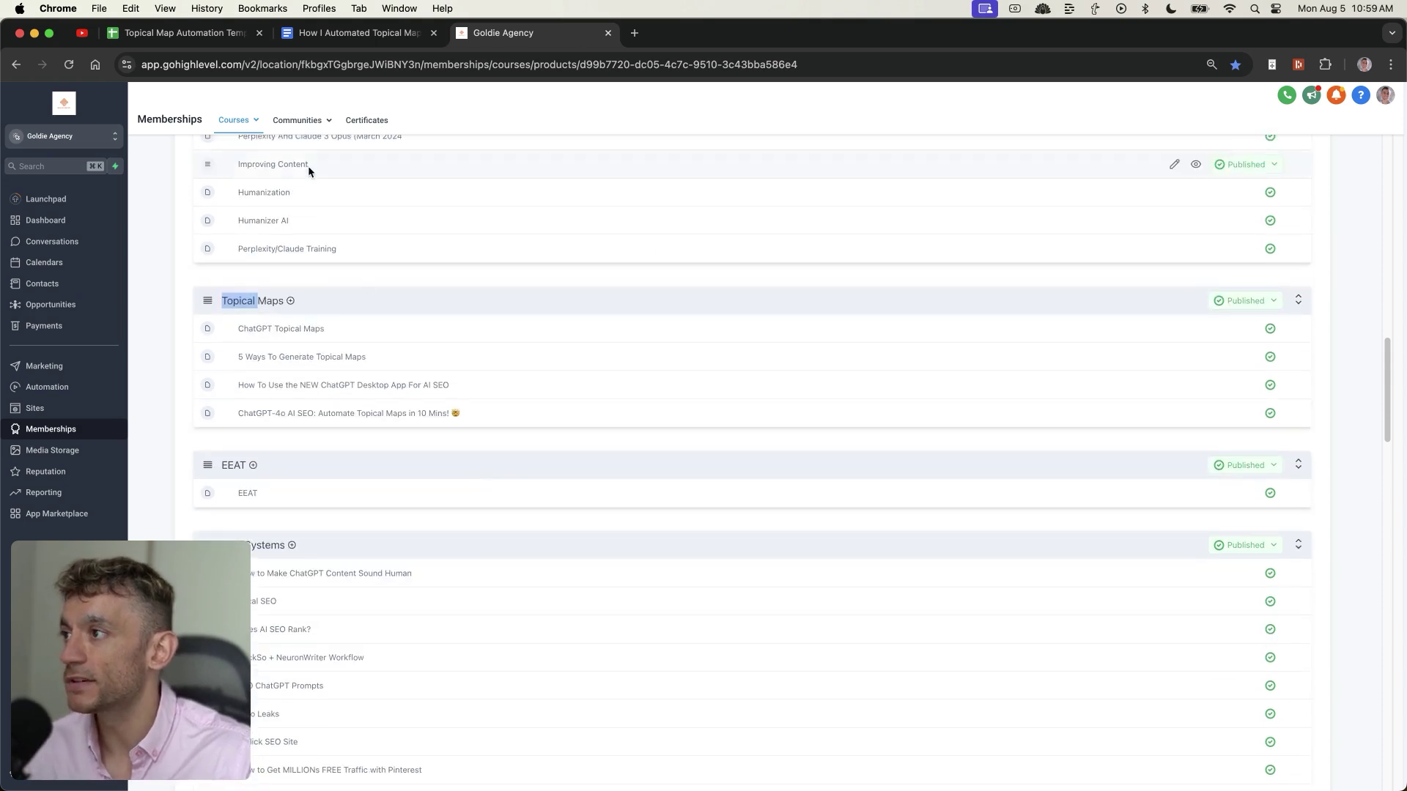
pyautogui.click(290, 301)
pyautogui.click(299, 322)
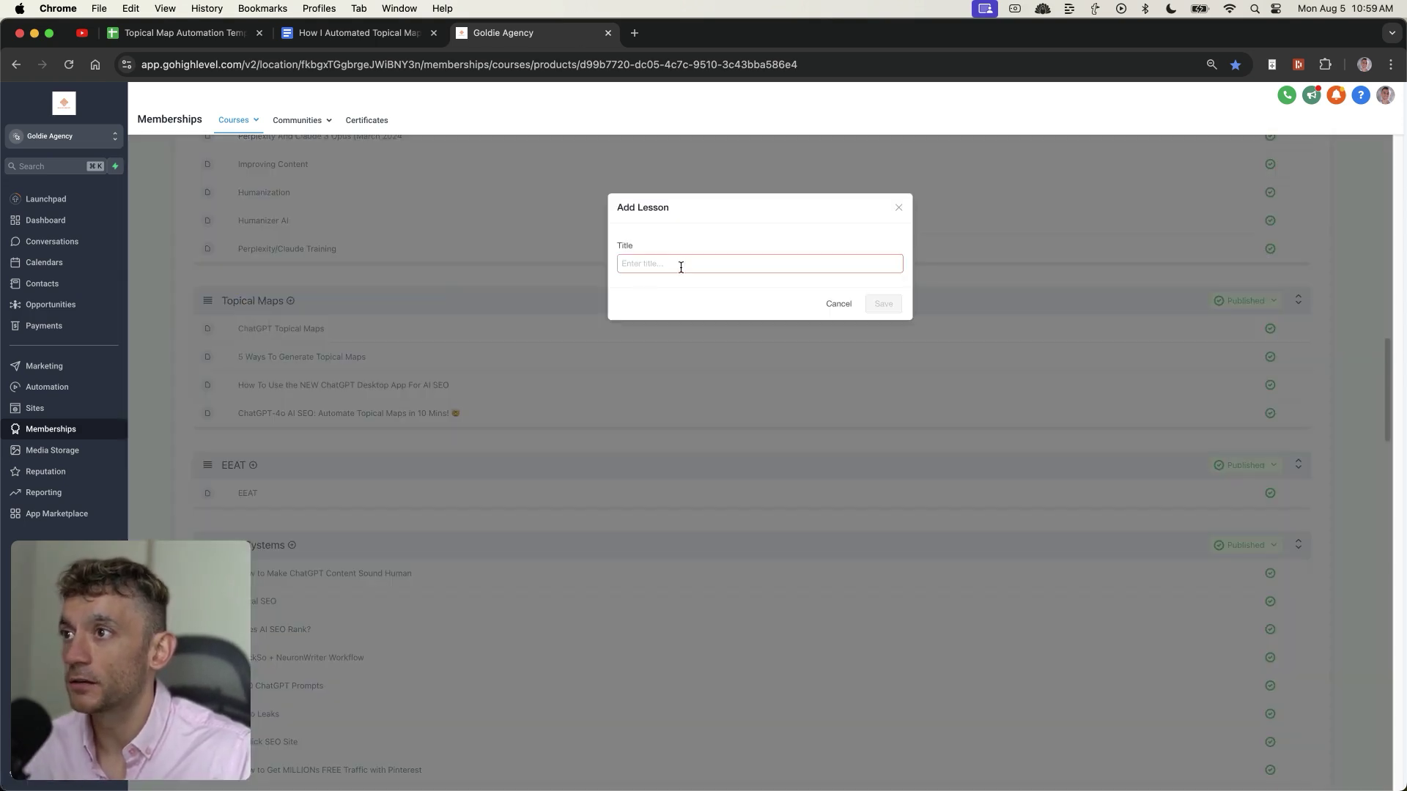
pyautogui.write('Claude')
pyautogui.click(883, 303)
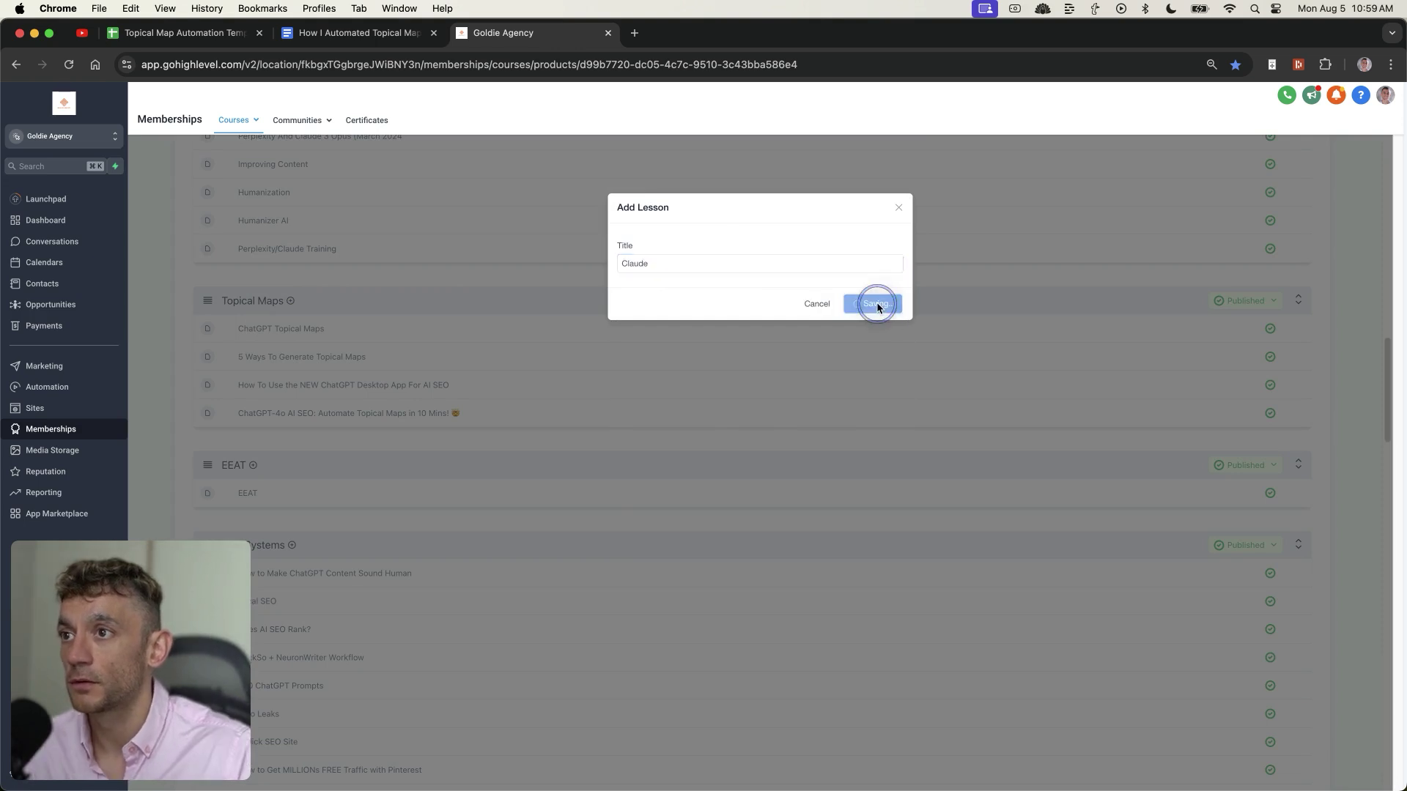
# Enter "- SOP" in the Claude lesson's description, paste the copied document link onto the word SOP, and return to the document
pyautogui.click(489, 486)
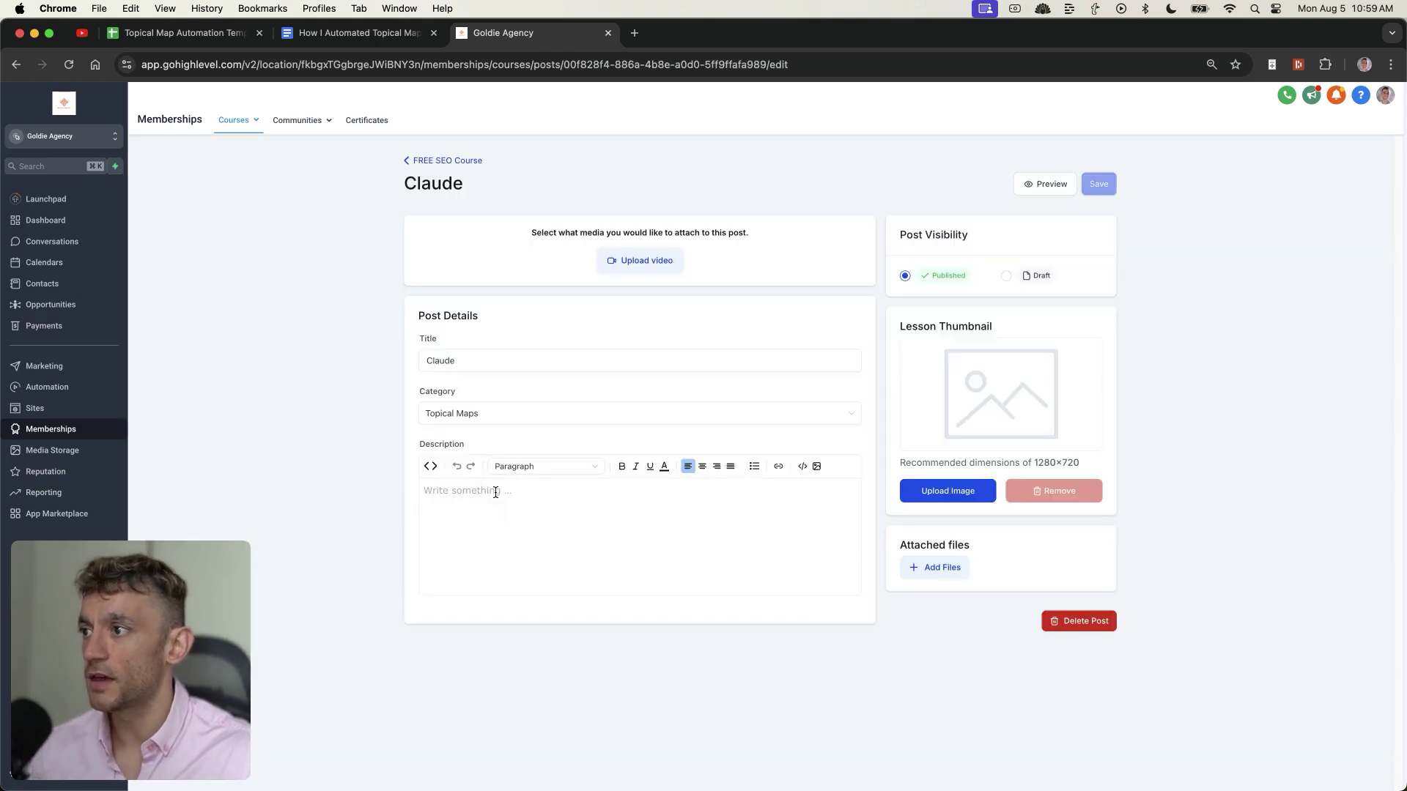
pyautogui.write('- SOP')
pyautogui.hotkey('alt', 'shift', 'Left')
pyautogui.press('super+v')
pyautogui.press('super+alt+Left')
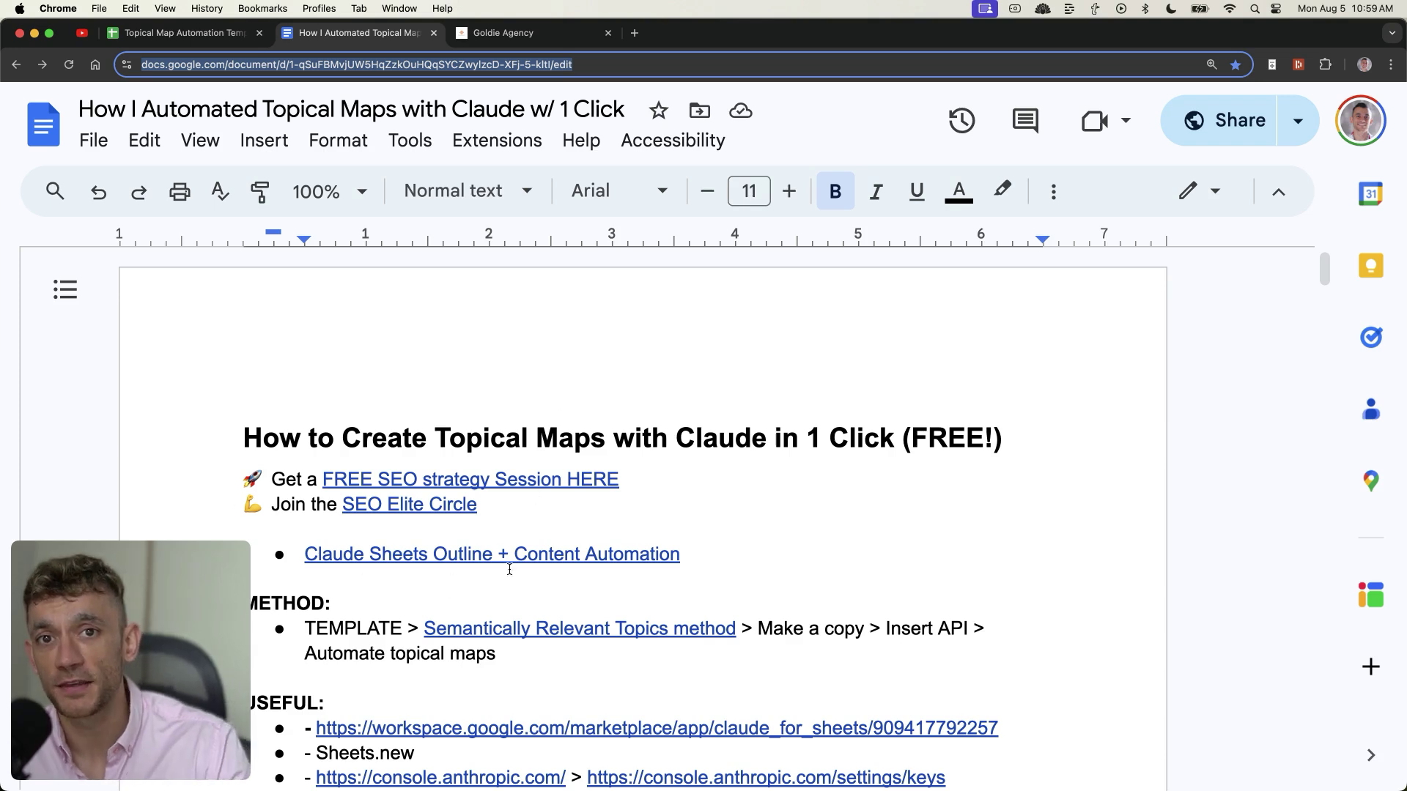
# Switch to the free SEO strategy session page and read through the session's numbered benefits, highlighting the headings of benefits 1, 2, 3 and 5
pyautogui.press('super+alt+Right')
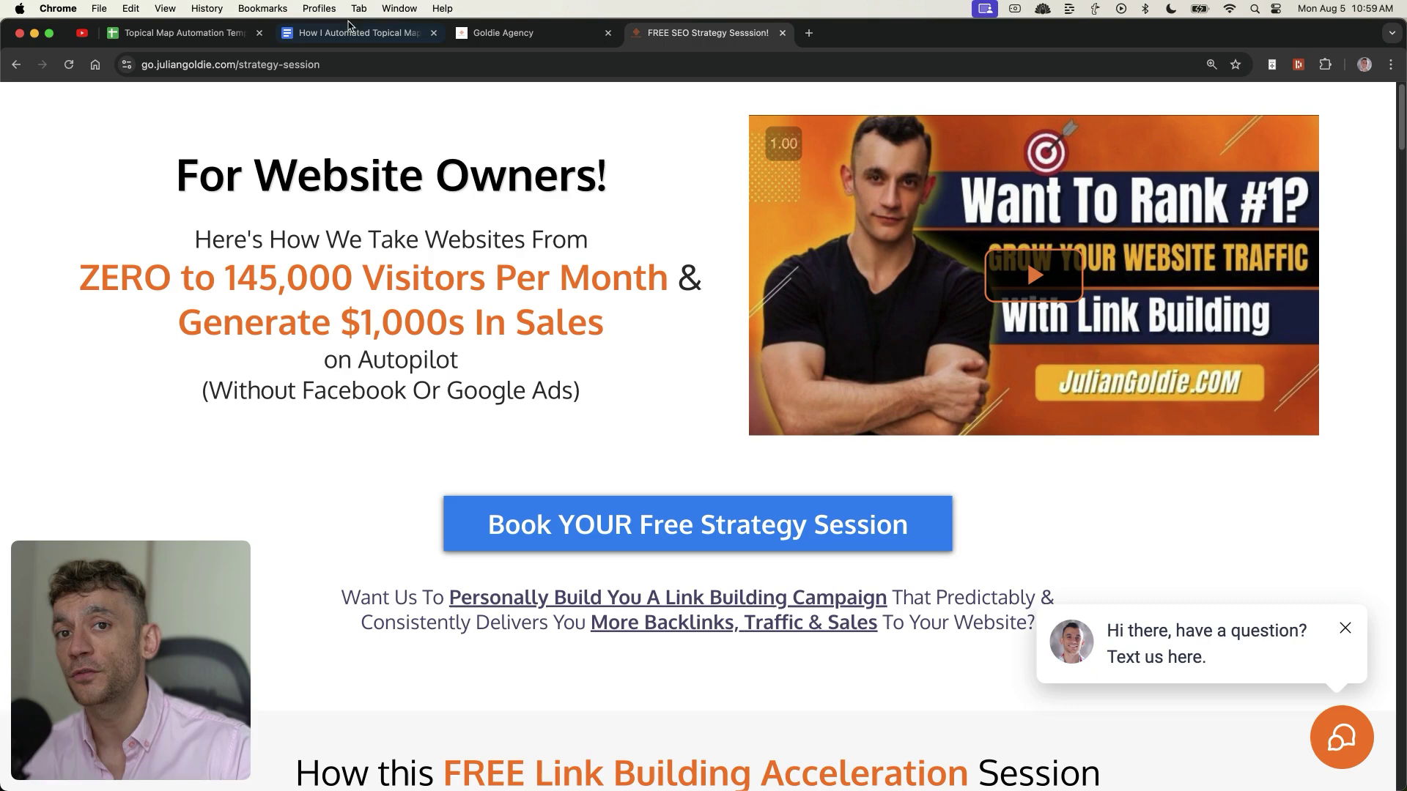
pyautogui.scroll(-5, 601, 327)
pyautogui.scroll(-8, 587, 368)
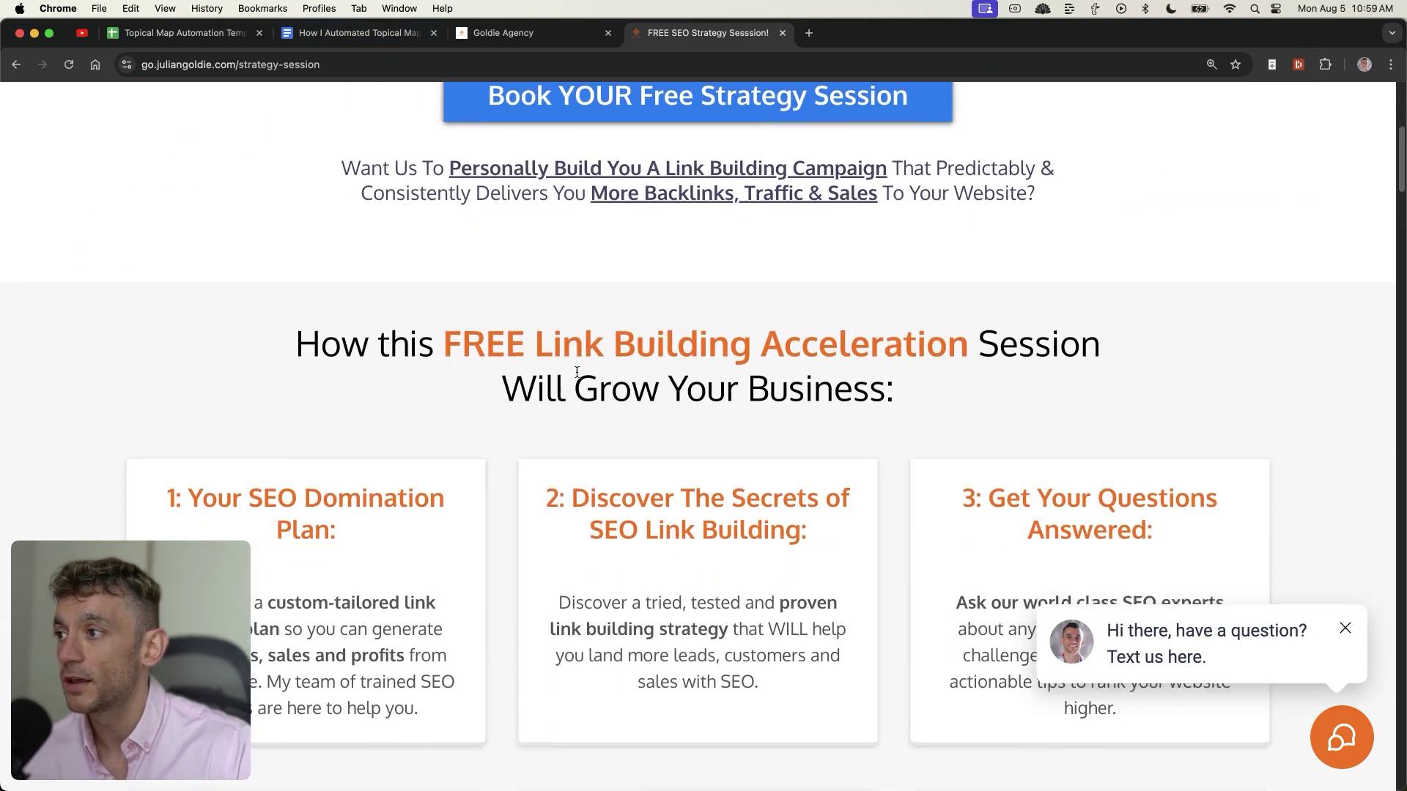
pyautogui.moveTo(89, 323); pyautogui.dragTo(406, 398)
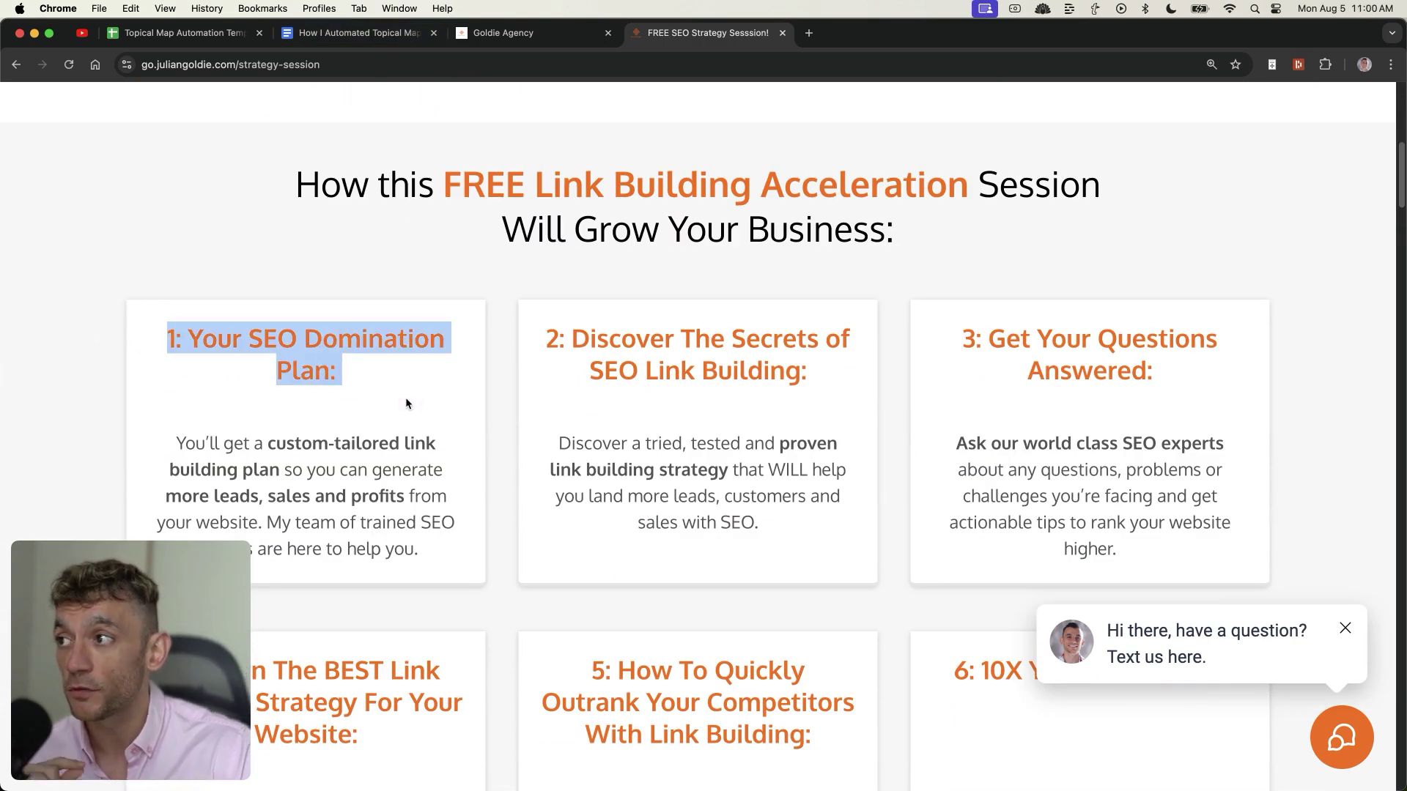
pyautogui.moveTo(538, 340); pyautogui.dragTo(869, 367)
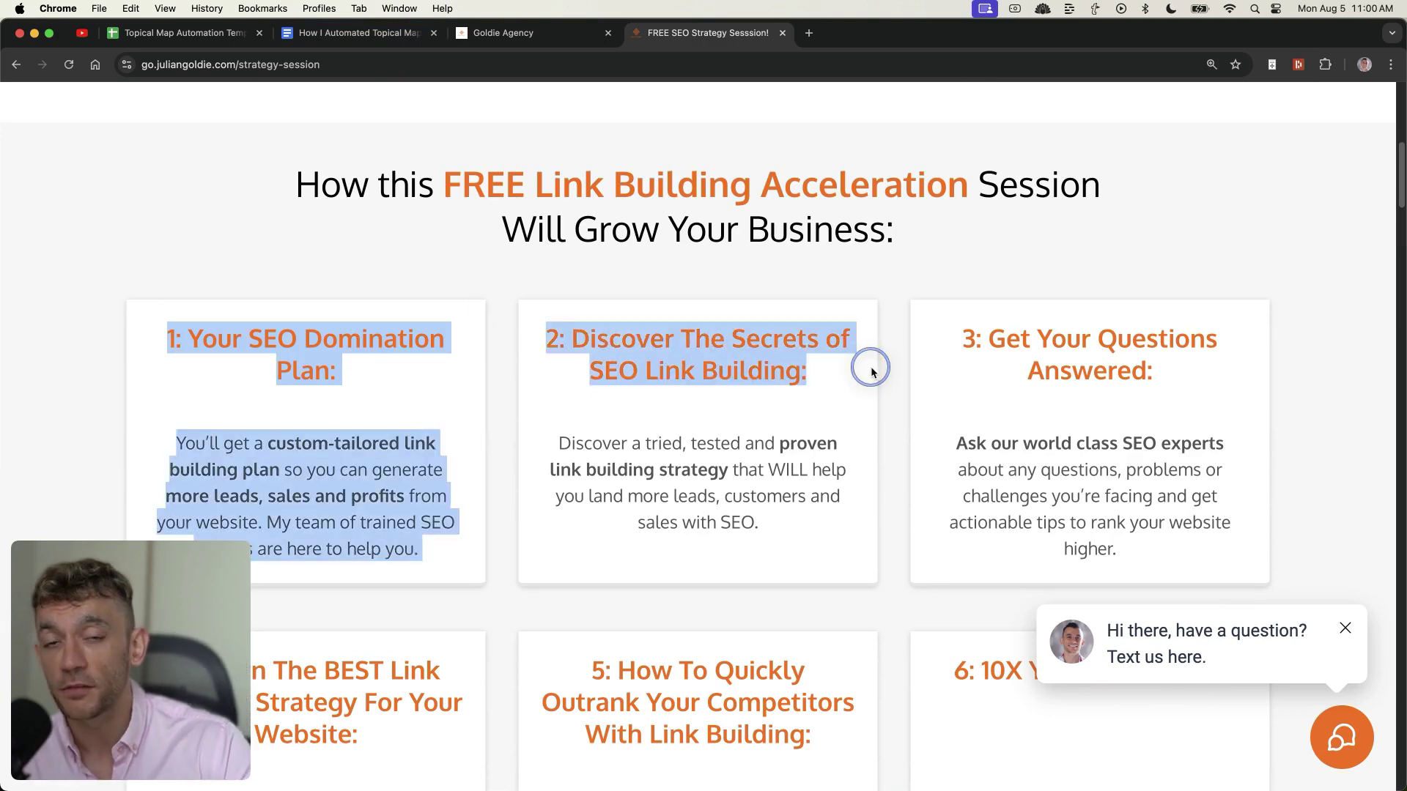
pyautogui.click(872, 366)
pyautogui.moveTo(958, 336); pyautogui.dragTo(1259, 355)
pyautogui.scroll(-5, 1216, 369)
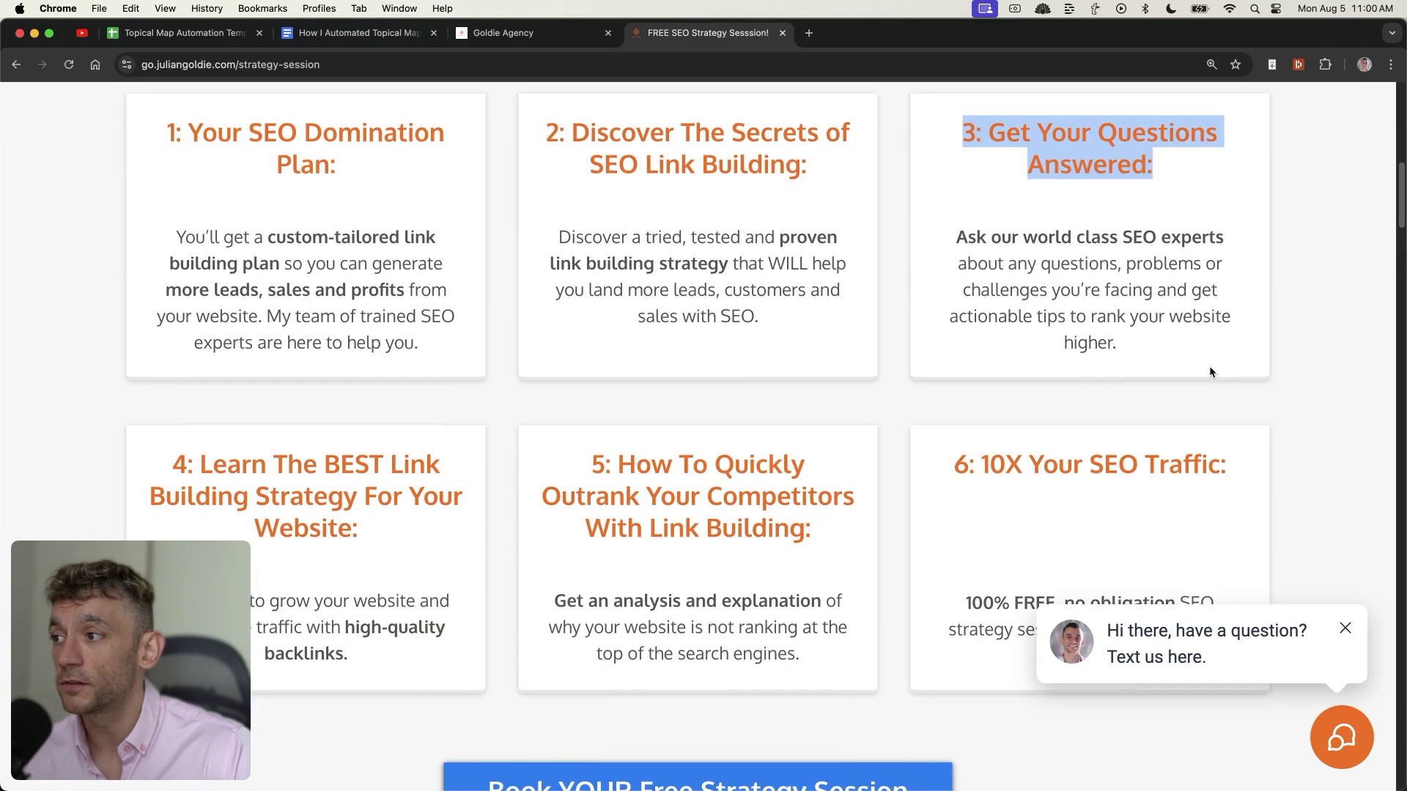
pyautogui.moveTo(520, 436); pyautogui.dragTo(746, 479)
pyautogui.scroll(15, 491, 303)
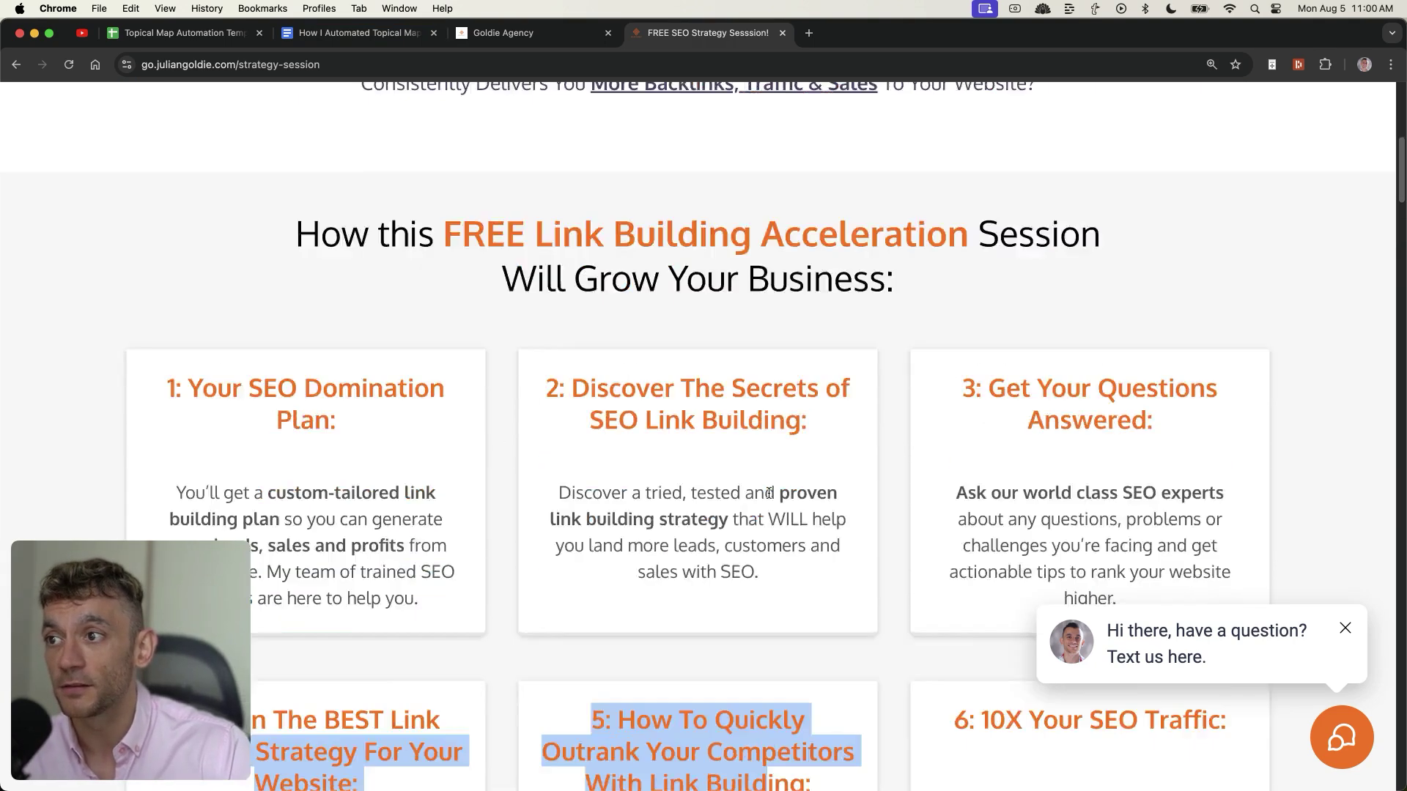